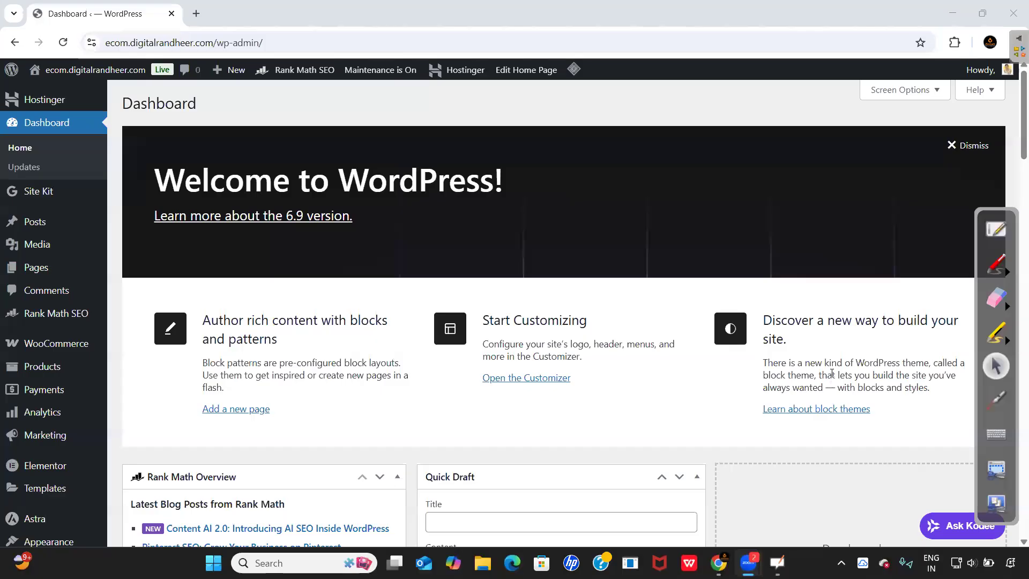
- Switch to the OpenBoard whiteboard and handwrite the date 25/12/2025 in yellow with a double underline
left_click(994, 230)
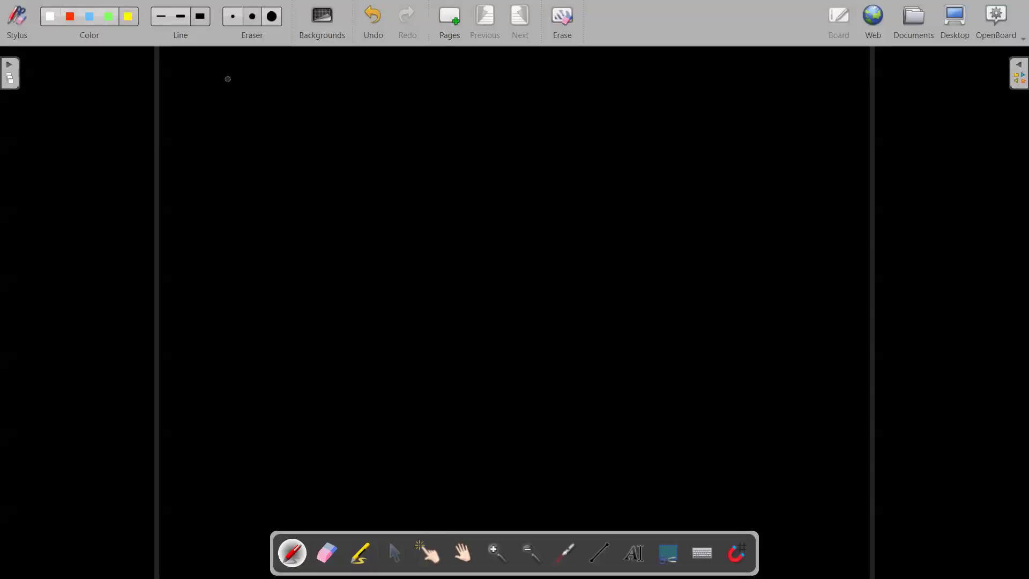
mouse_move(197, 78)
left_mouse_down()
mouse_move(217, 95)
mouse_move(228, 84)
mouse_move(217, 92)
left_mouse_up()
mouse_move(242, 73)
left_mouse_down()
mouse_move(241, 107)
mouse_move(280, 96)
left_mouse_up()
left_click_drag(279, 71, 287, 104)
left_click_drag(301, 79, 313, 96)
left_click_drag(317, 83, 347, 91)
mouse_move(359, 74)
left_mouse_down()
mouse_move(349, 90)
mouse_move(203, 114)
left_mouse_up()
left_click_drag(281, 111, 213, 114)
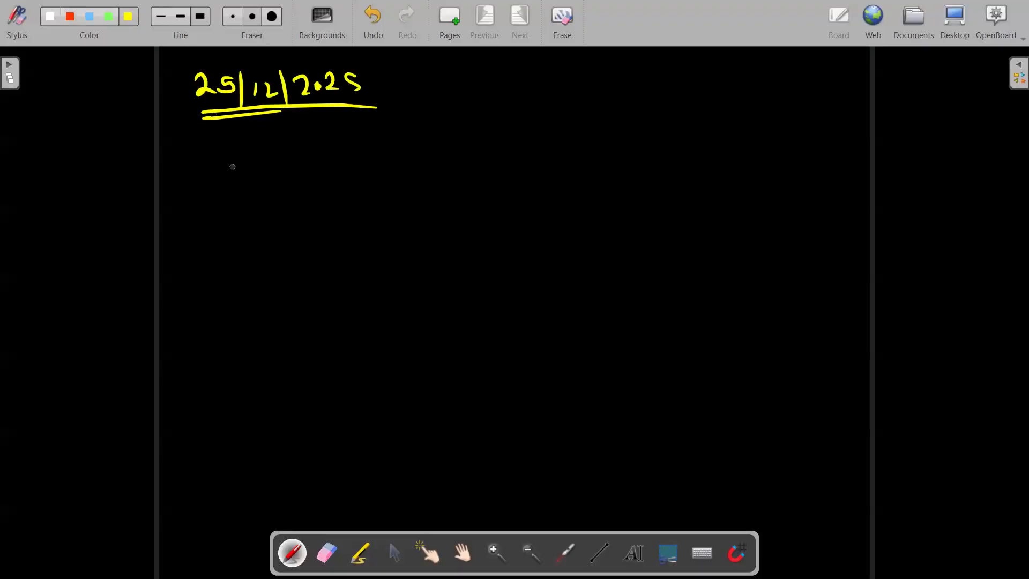
- Handwrite the heading "Topic" below the date
left_click(203, 137)
left_click_drag(180, 143, 217, 135)
mouse_move(199, 138)
left_mouse_down()
mouse_move(203, 160)
mouse_move(215, 156)
left_mouse_up()
mouse_move(225, 150)
left_mouse_down()
mouse_move(233, 172)
mouse_move(236, 155)
left_mouse_up()
left_click(245, 140)
mouse_move(246, 146)
left_mouse_down()
mouse_move(247, 157)
mouse_move(269, 157)
left_mouse_up()
- Handwrite "Backup" as the first topic, with a circled number 1 in front of it
mouse_move(183, 205)
left_mouse_down()
mouse_move(187, 220)
mouse_move(185, 191)
mouse_move(227, 221)
mouse_move(256, 221)
left_mouse_up()
left_click_drag(265, 197, 265, 218)
mouse_move(279, 204)
left_mouse_down()
mouse_move(271, 209)
mouse_move(294, 206)
left_mouse_up()
mouse_move(302, 205)
left_mouse_down()
mouse_move(307, 231)
mouse_move(304, 217)
left_mouse_up()
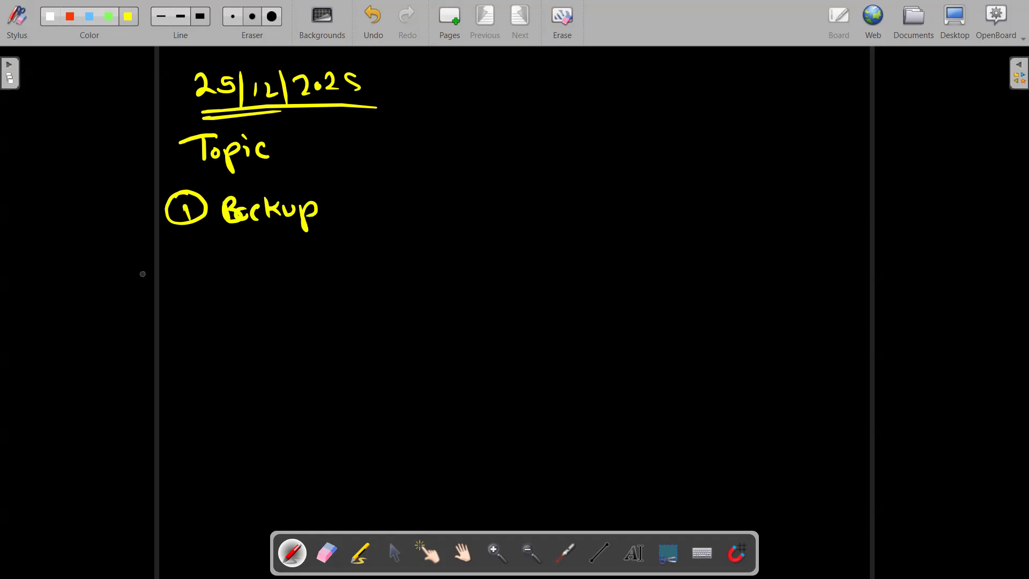
- Handwrite "ShipRocket" as the second topic, with a circled number 2 in front of it
left_click_drag(185, 245, 184, 246)
mouse_move(176, 254)
left_mouse_down()
mouse_move(236, 272)
mouse_move(217, 276)
mouse_move(268, 278)
left_mouse_up()
left_click_drag(260, 258, 277, 295)
mouse_move(276, 270)
left_mouse_down()
mouse_move(289, 277)
mouse_move(314, 265)
left_mouse_up()
left_click_drag(331, 264, 330, 277)
left_click_drag(338, 256, 338, 277)
left_click_drag(349, 259, 355, 276)
left_click_drag(355, 270, 367, 276)
left_click_drag(372, 255, 374, 276)
left_click_drag(365, 264, 383, 263)
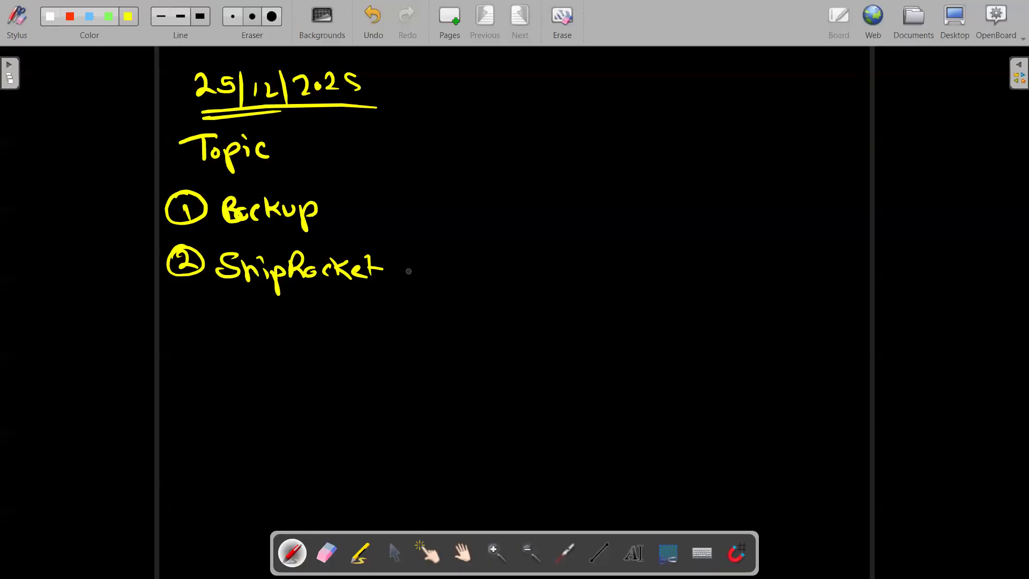
- Add a circled "A/C" and a double-underlined "Rozo" beside the ShipRocket topic
mouse_move(406, 252)
left_mouse_down()
mouse_move(426, 291)
mouse_move(453, 280)
left_mouse_up()
left_click_drag(438, 276, 447, 277)
mouse_move(459, 261)
left_mouse_down()
mouse_move(464, 281)
mouse_move(485, 283)
mouse_move(423, 268)
mouse_move(453, 248)
left_mouse_up()
mouse_move(535, 262)
left_mouse_down()
mouse_move(535, 280)
mouse_move(565, 269)
left_mouse_up()
mouse_move(572, 264)
left_mouse_down()
mouse_move(591, 284)
mouse_move(596, 271)
left_mouse_up()
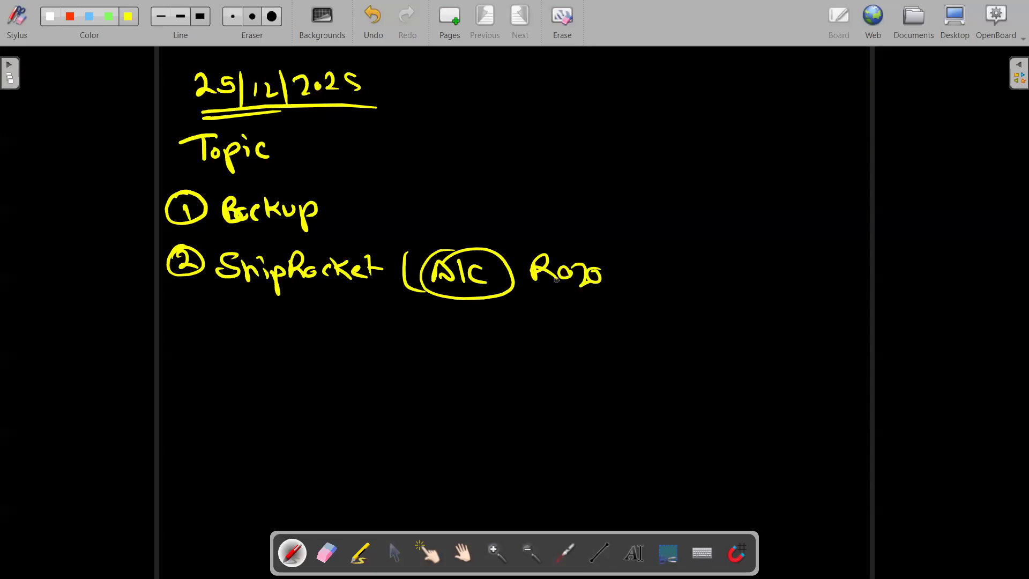
left_click_drag(536, 285, 595, 297)
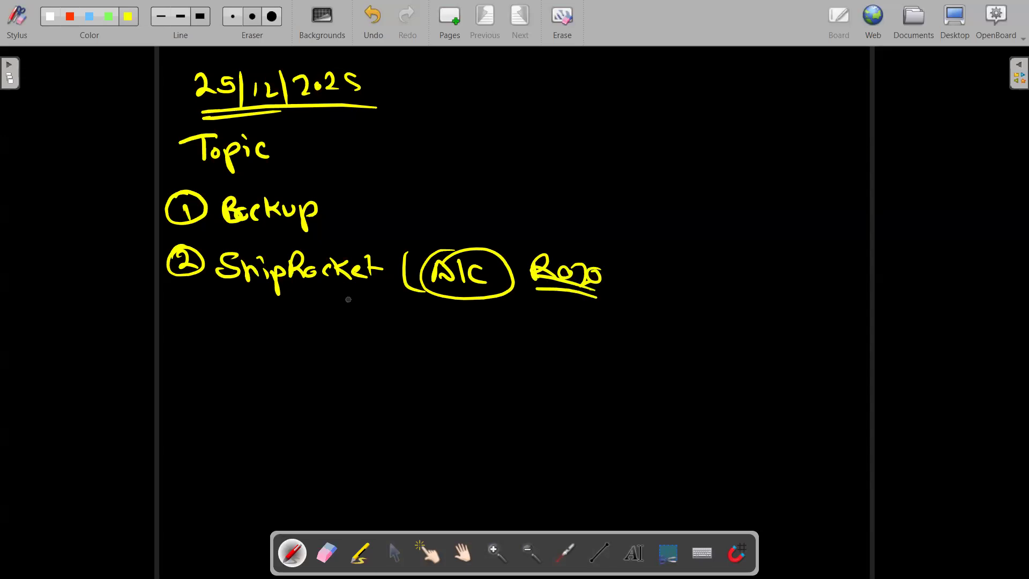
- Underline ShipRocket, draw a curved line from it, and write an underlined "Process" at the end of the row
mouse_move(230, 294)
left_mouse_down()
mouse_move(372, 286)
mouse_move(382, 254)
mouse_move(523, 228)
left_mouse_up()
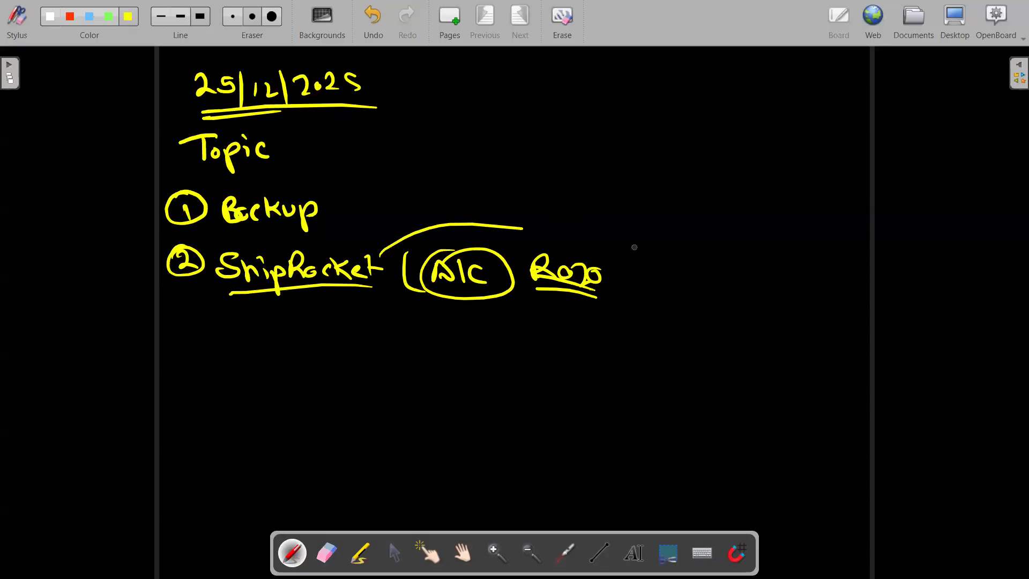
left_click_drag(325, 288, 370, 288)
left_click(649, 251)
mouse_move(649, 251)
left_mouse_down()
mouse_move(738, 271)
mouse_move(767, 290)
left_mouse_up()
left_click_drag(693, 276, 667, 270)
left_click_drag(739, 293, 663, 277)
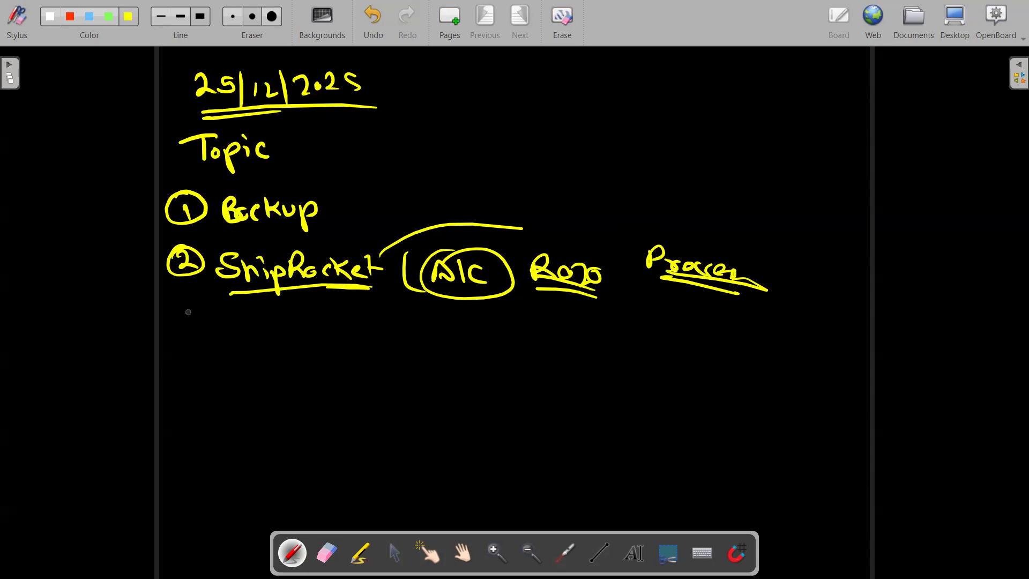
- Handwrite "Live chatbot" as the third topic with a circled number 3 and underline it
left_click_drag(254, 317, 270, 335)
mouse_move(273, 323)
left_mouse_down()
mouse_move(275, 335)
mouse_move(293, 321)
left_mouse_up()
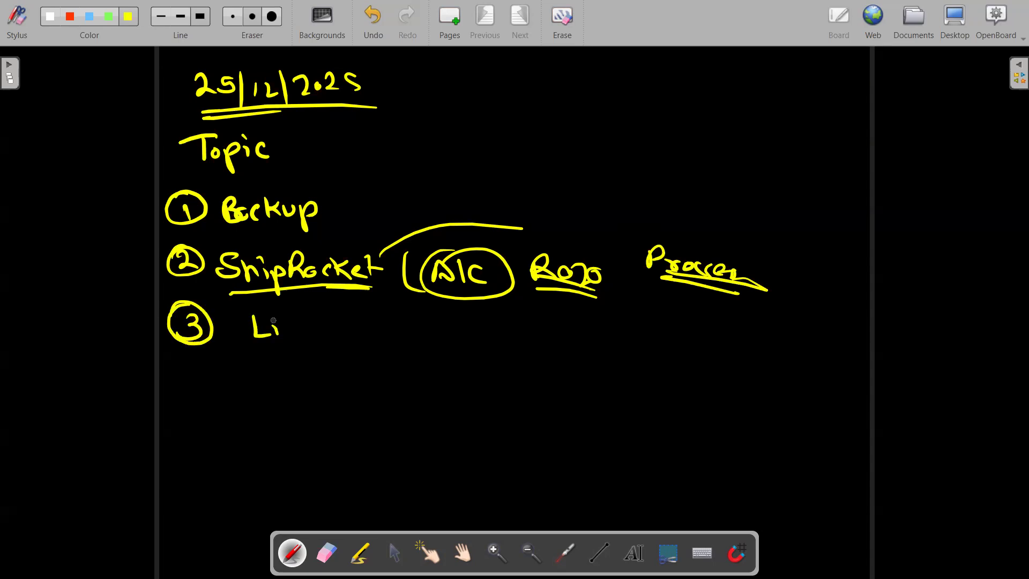
left_click(273, 315)
mouse_move(298, 325)
left_mouse_down()
mouse_move(341, 338)
mouse_move(386, 333)
mouse_move(391, 321)
left_mouse_up()
mouse_move(398, 314)
left_mouse_down()
mouse_move(406, 332)
mouse_move(433, 332)
left_mouse_up()
left_click_drag(459, 355, 322, 345)
left_click_drag(248, 349, 348, 352)
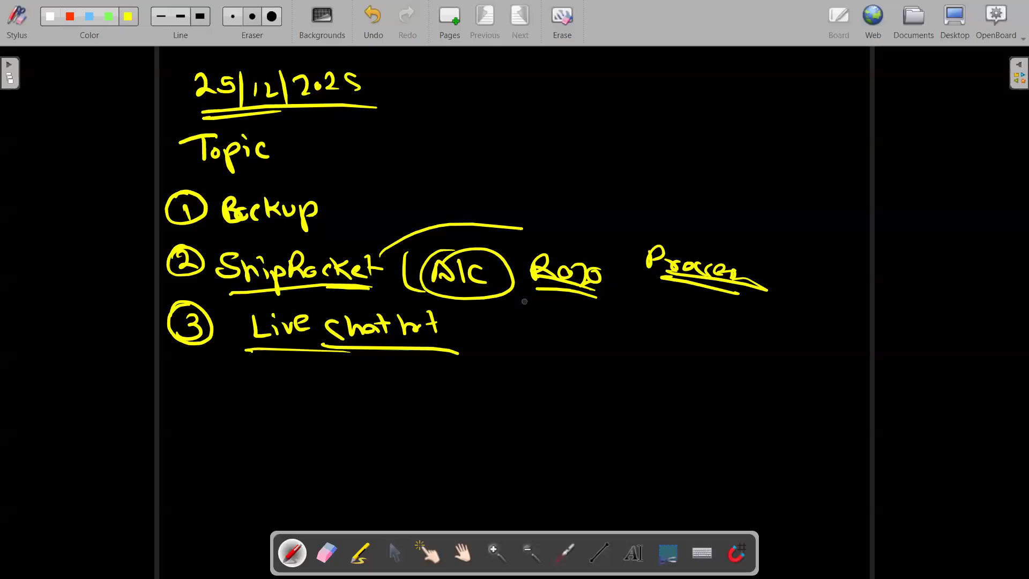
left_click_drag(315, 349, 347, 351)
- Draw a tick-like mark in front of each of the three numbered topics
left_click_drag(111, 201, 167, 220)
left_click_drag(113, 248, 172, 272)
left_click_drag(160, 331, 169, 329)
left_click_drag(122, 302, 164, 331)
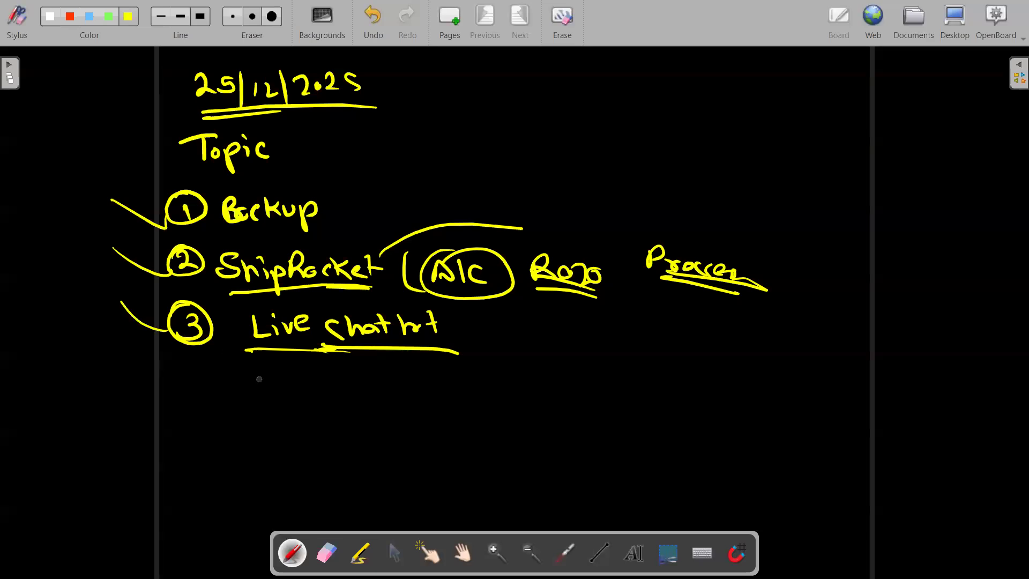
- Handwrite a short circled note below the Live chatbot topic and return to the WordPress dashboard
mouse_move(230, 374)
left_mouse_down()
mouse_move(232, 400)
mouse_move(294, 386)
left_mouse_up()
left_click_drag(300, 380, 328, 395)
left_click_drag(345, 378, 347, 395)
left_click_drag(353, 375, 377, 388)
mouse_move(378, 385)
left_mouse_down()
mouse_move(410, 376)
mouse_move(449, 390)
left_mouse_up()
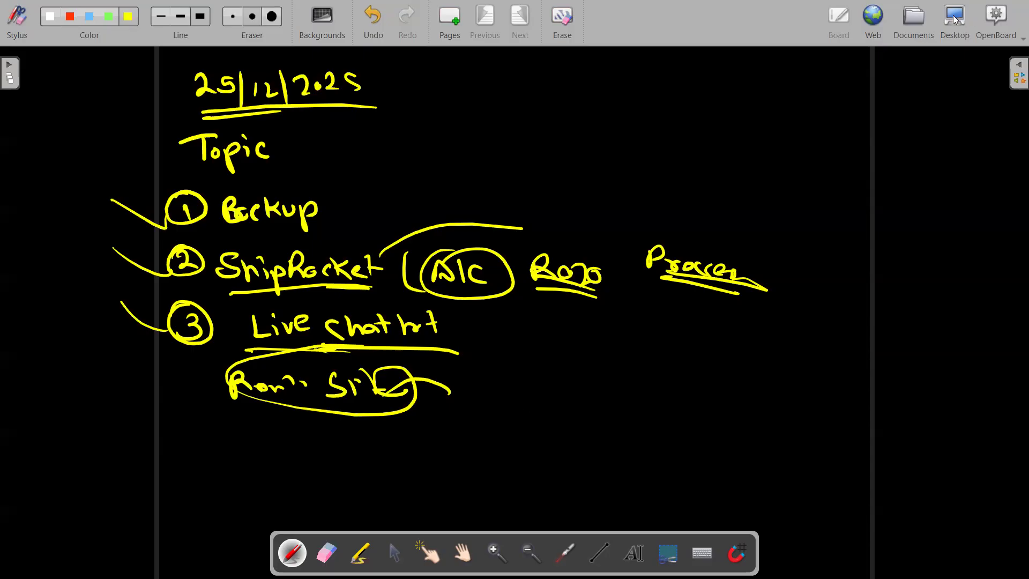
mouse_move(285, 194)
left_mouse_down()
mouse_move(264, 184)
mouse_move(345, 183)
left_mouse_up()
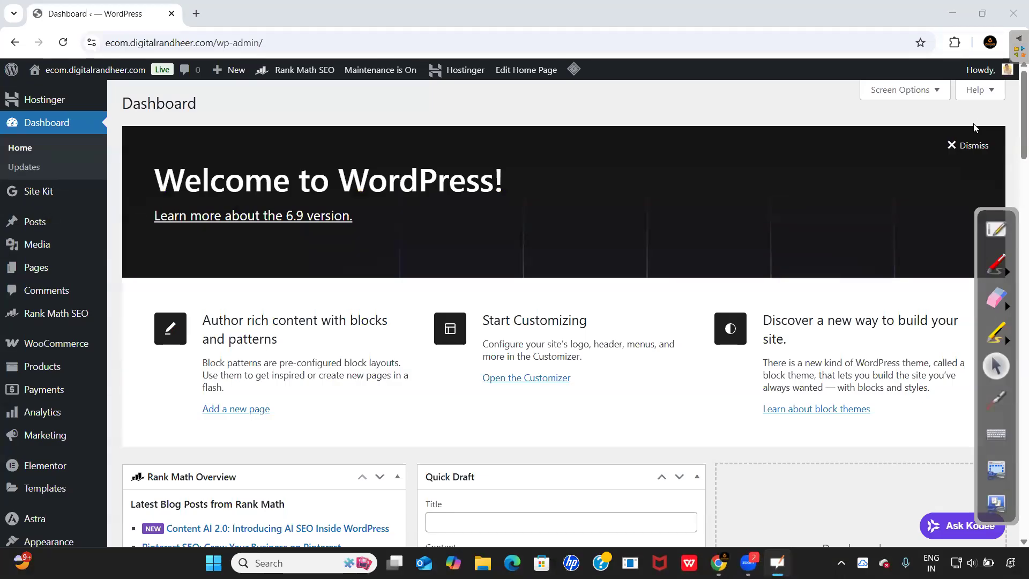
- Annotate the empty area of the dashboard with "all in One migration" in red, underlined and circled
scroll(273, 227, "down", 1)
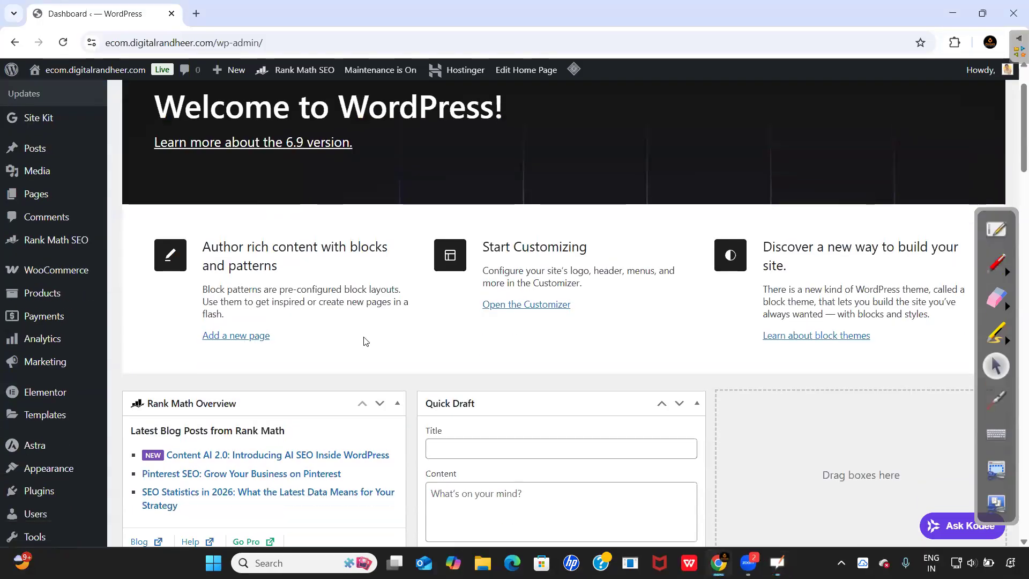
scroll(345, 236, "down", 4)
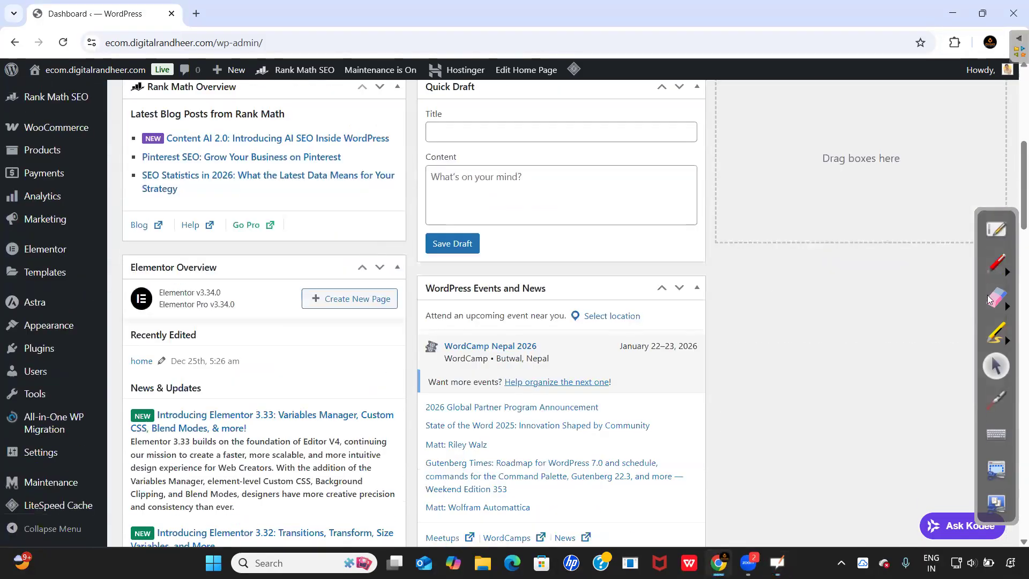
left_click(997, 263)
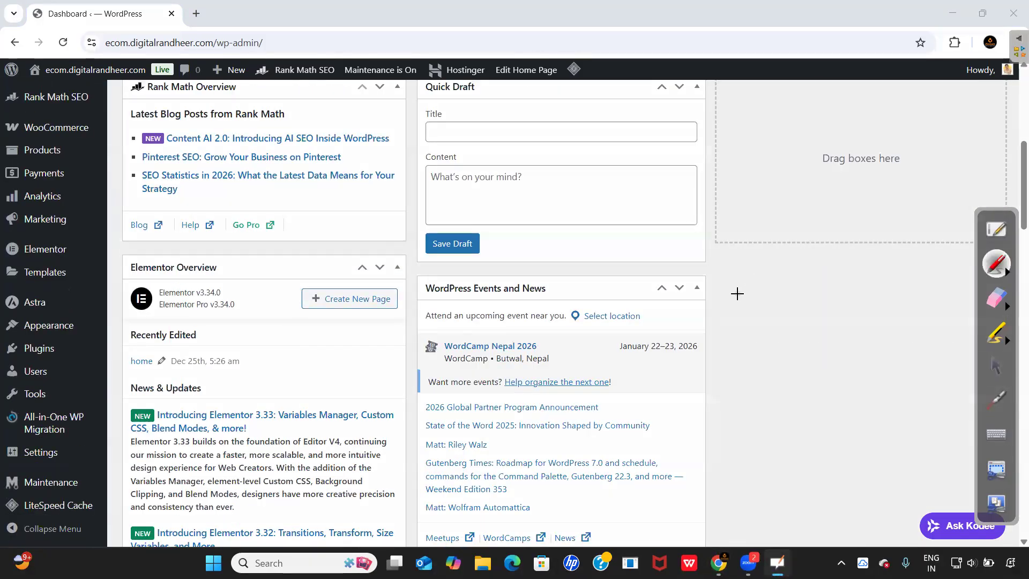
left_click(1007, 272)
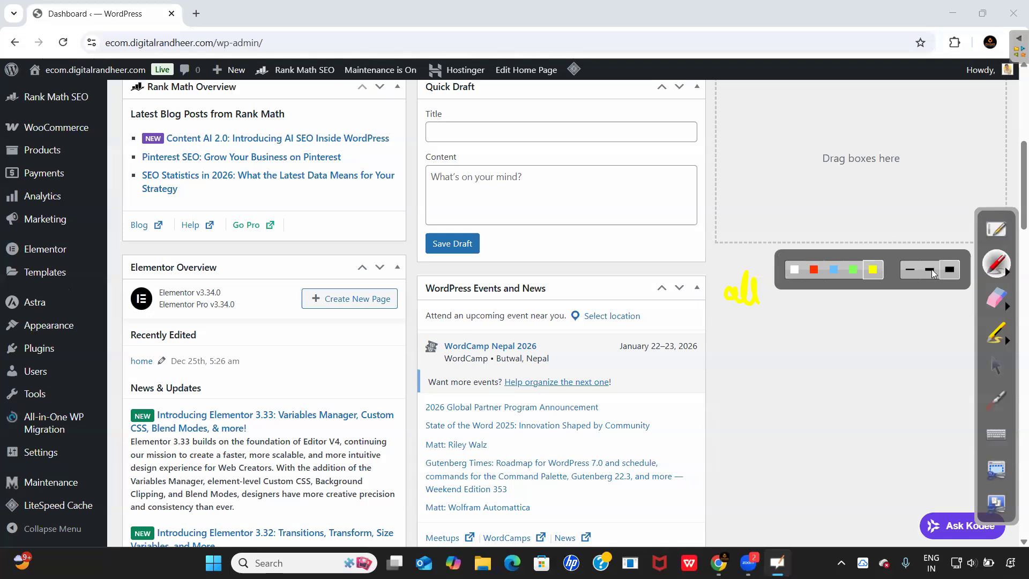
left_click(813, 270)
mouse_move(754, 326)
left_mouse_down()
mouse_move(755, 337)
mouse_move(778, 336)
left_mouse_up()
left_click_drag(789, 324, 788, 336)
left_click_drag(789, 318, 789, 319)
mouse_move(796, 336)
left_mouse_down()
mouse_move(812, 336)
mouse_move(823, 321)
left_mouse_up()
left_click_drag(839, 336, 856, 337)
left_click_drag(864, 333, 875, 347)
mouse_move(789, 353)
left_mouse_down()
mouse_move(794, 369)
mouse_move(829, 358)
mouse_move(909, 378)
left_mouse_up()
left_click_drag(766, 378, 922, 403)
left_click_drag(778, 355, 886, 375)
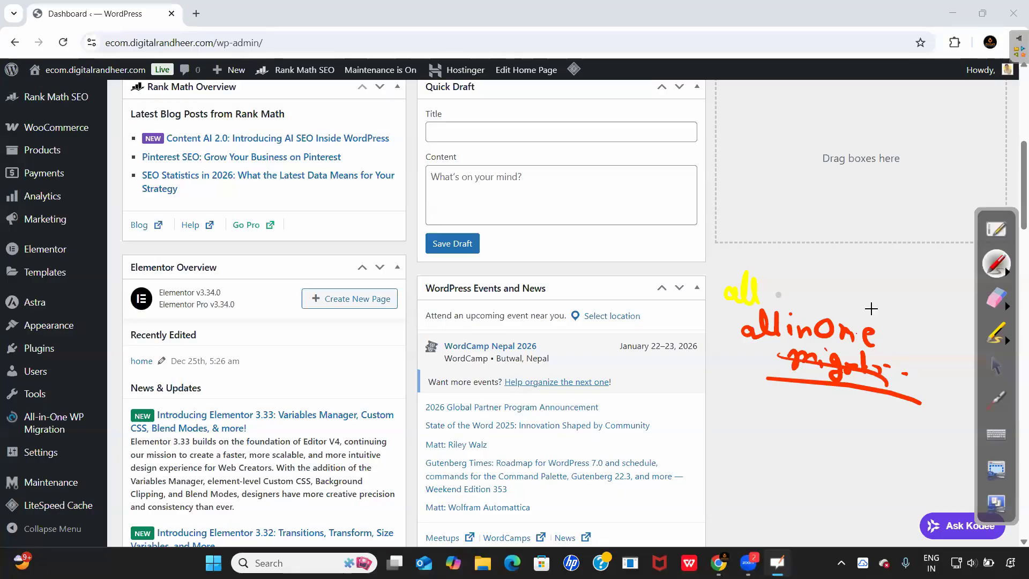
left_click_drag(747, 308, 796, 295)
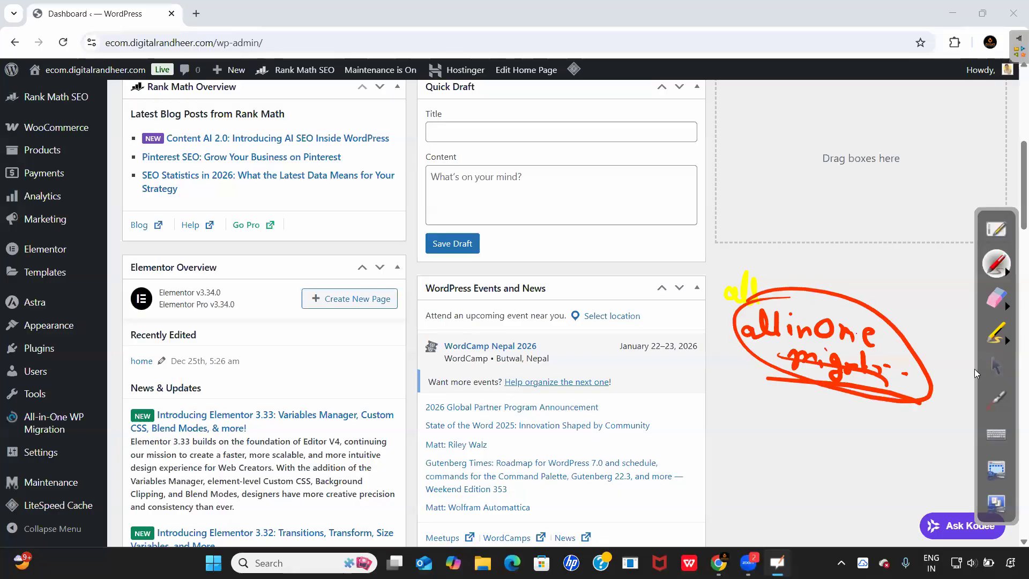
left_click(995, 366)
- Circle the Plugins entry in red and open the page for adding a plugin
scroll(551, 382, "down", 2)
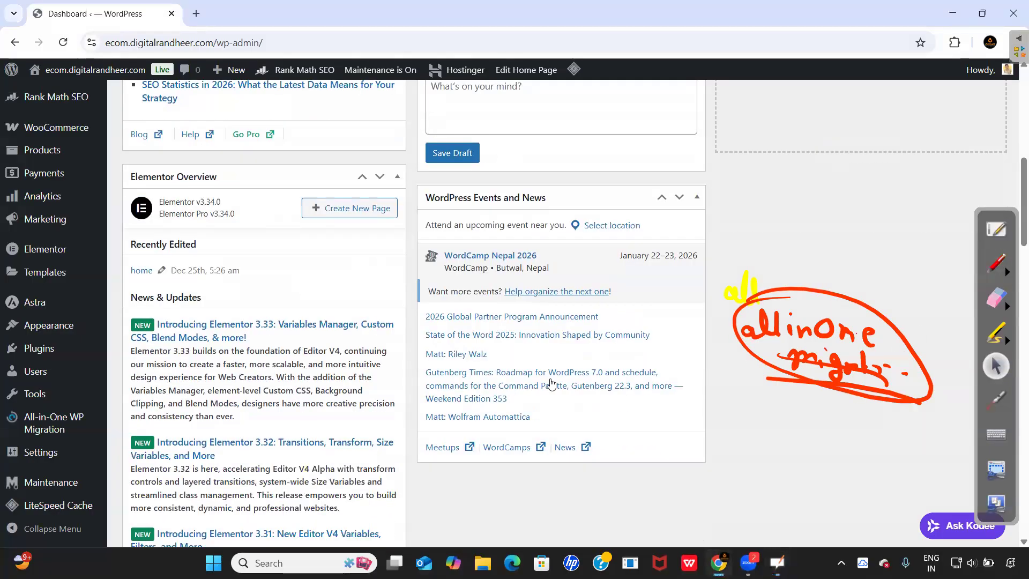
left_click(1005, 268)
mouse_move(21, 345)
left_mouse_down()
mouse_move(85, 346)
mouse_move(89, 356)
left_mouse_up()
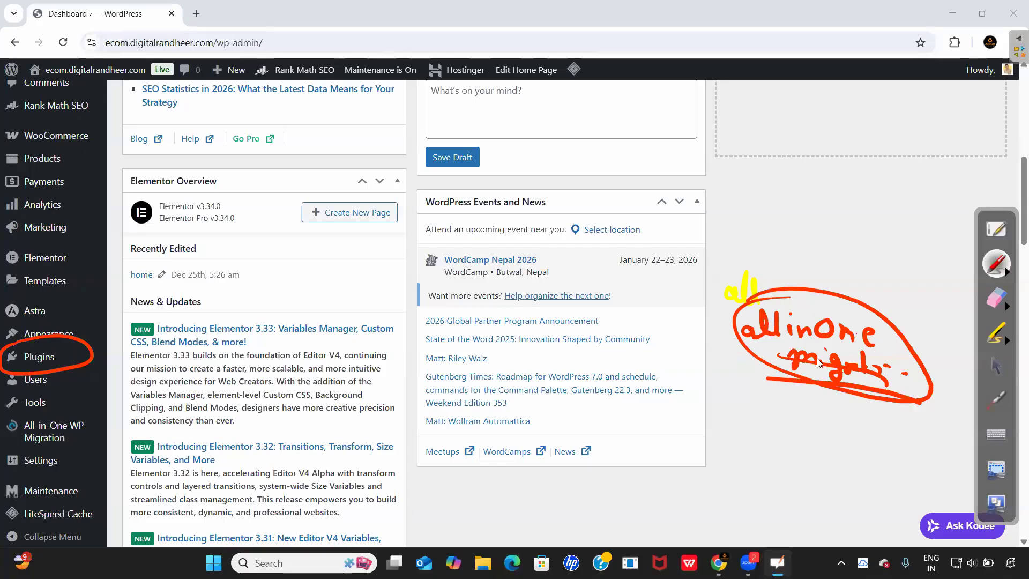
left_click(996, 366)
mouse_move(80, 351)
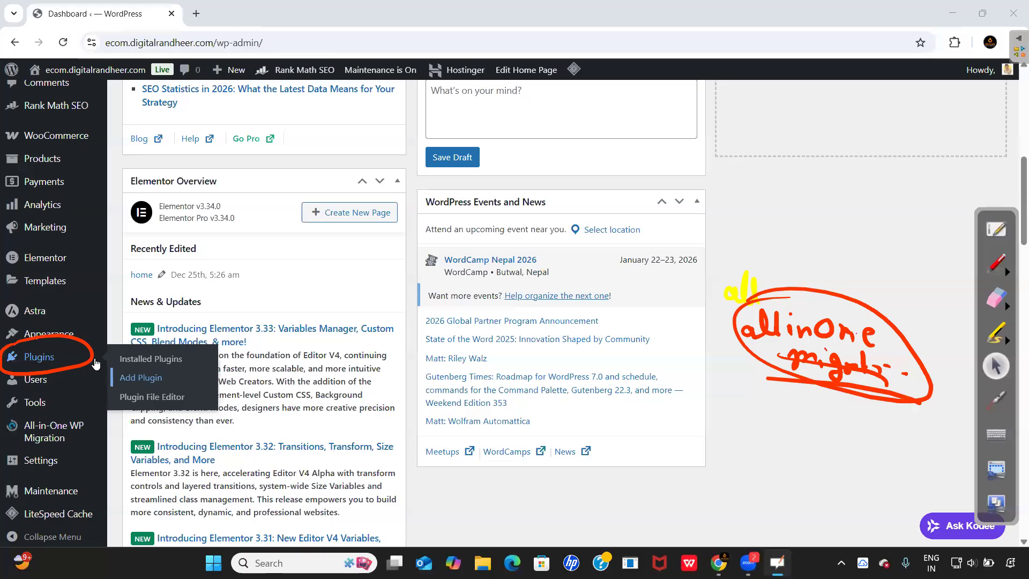
left_click(150, 379)
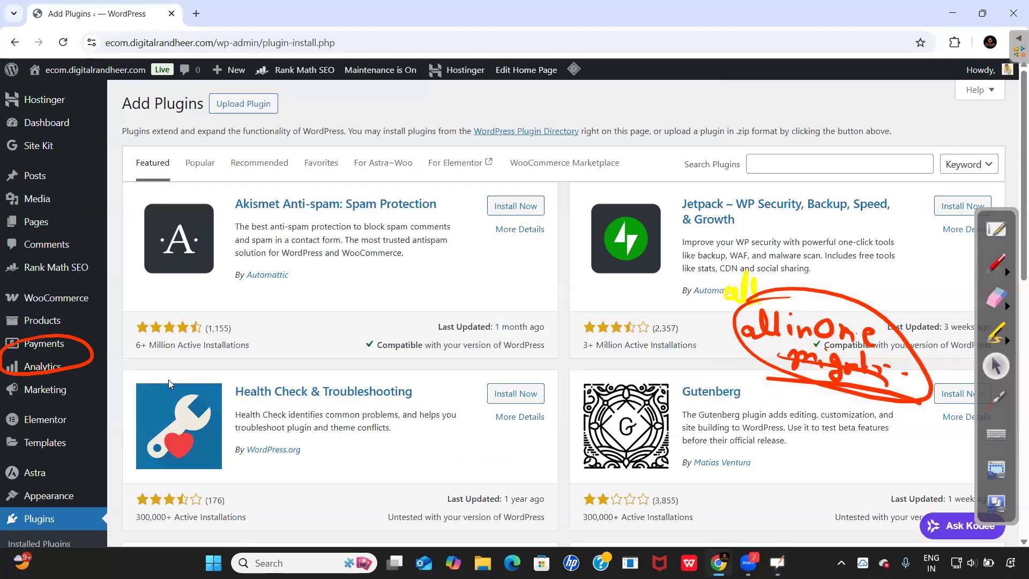
- Search the plugin directory for "all in one"
left_click(798, 159)
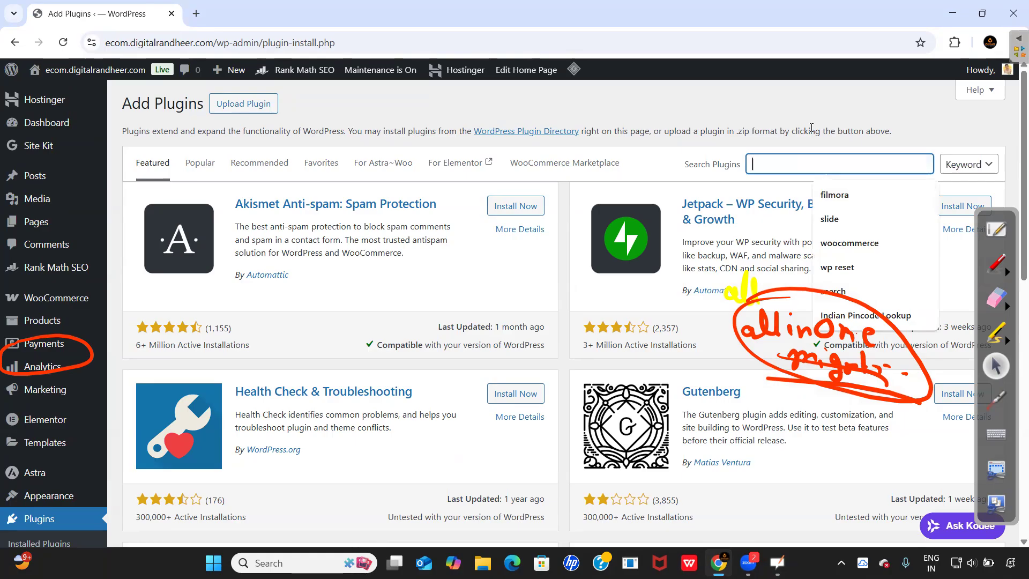
type("aa")
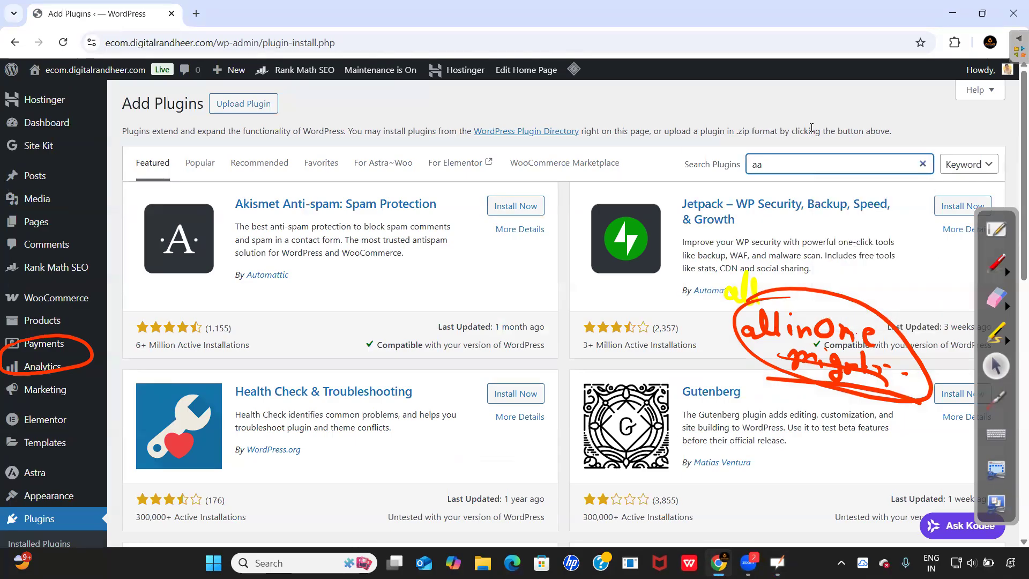
type("l ino")
key("BackSpace")
type("one")
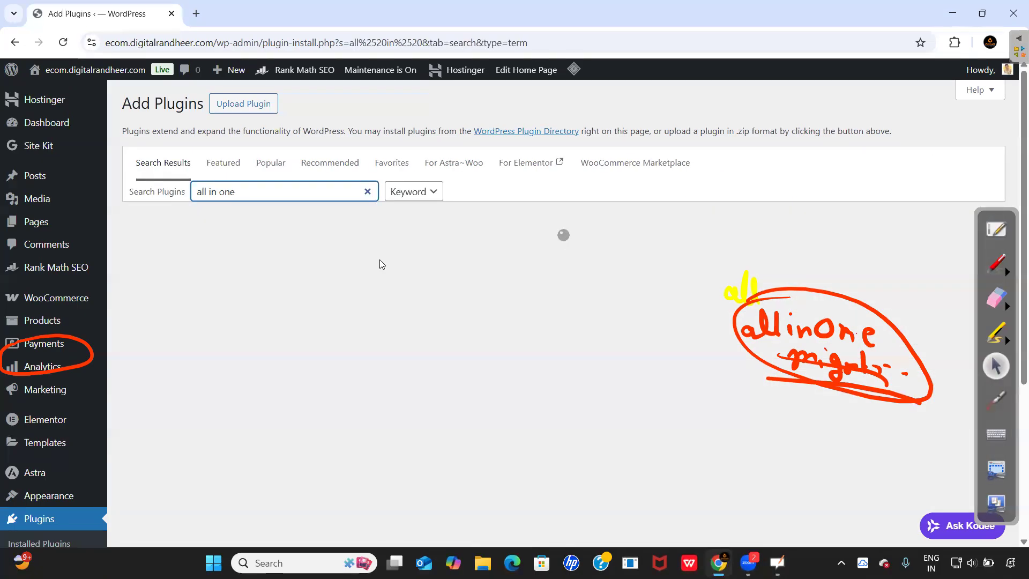
- Erase the handwritten "all in One migration" note from over the search results
left_click(994, 299)
mouse_move(746, 285)
left_mouse_down()
mouse_move(774, 287)
mouse_move(813, 328)
mouse_move(817, 379)
mouse_move(934, 363)
left_mouse_up()
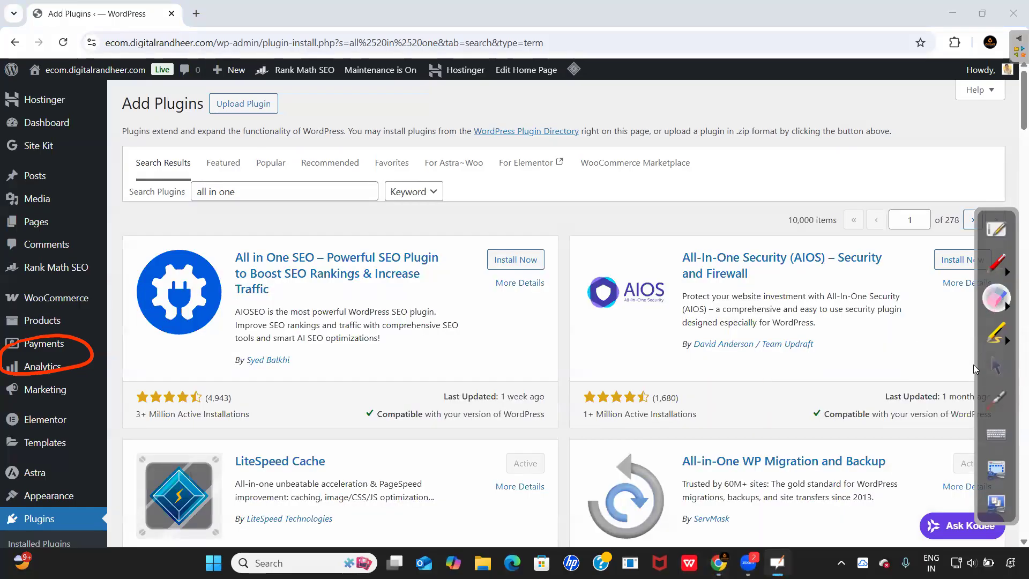
left_click(995, 366)
- Circle the All-in-One WP Migration and Backup entry, its status button and Speed Optimizer's Install Now button in red, and erase these circles
scroll(734, 315, "down", 4)
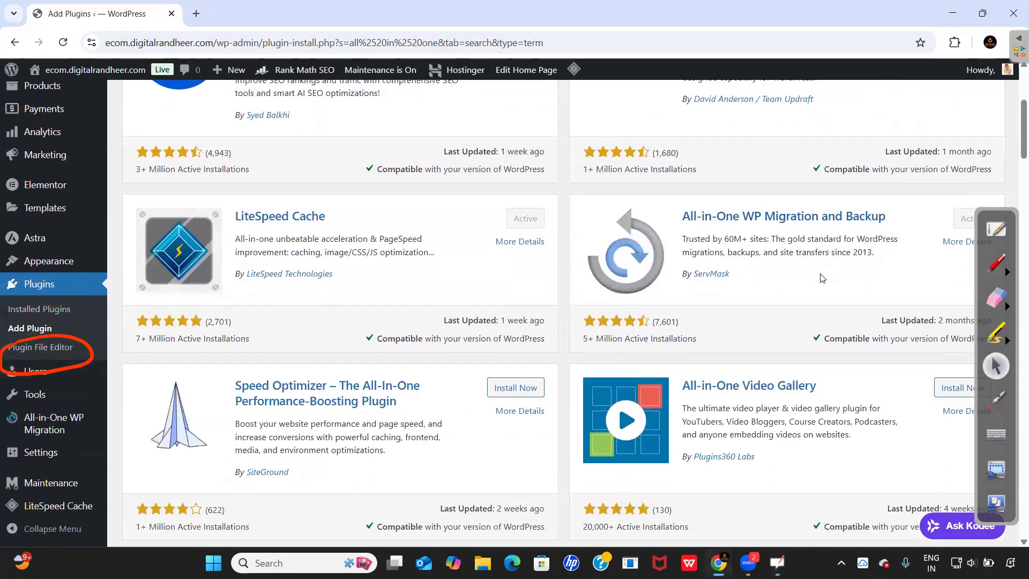
left_click(996, 264)
mouse_move(749, 191)
left_mouse_down()
mouse_move(889, 256)
mouse_move(825, 160)
left_mouse_up()
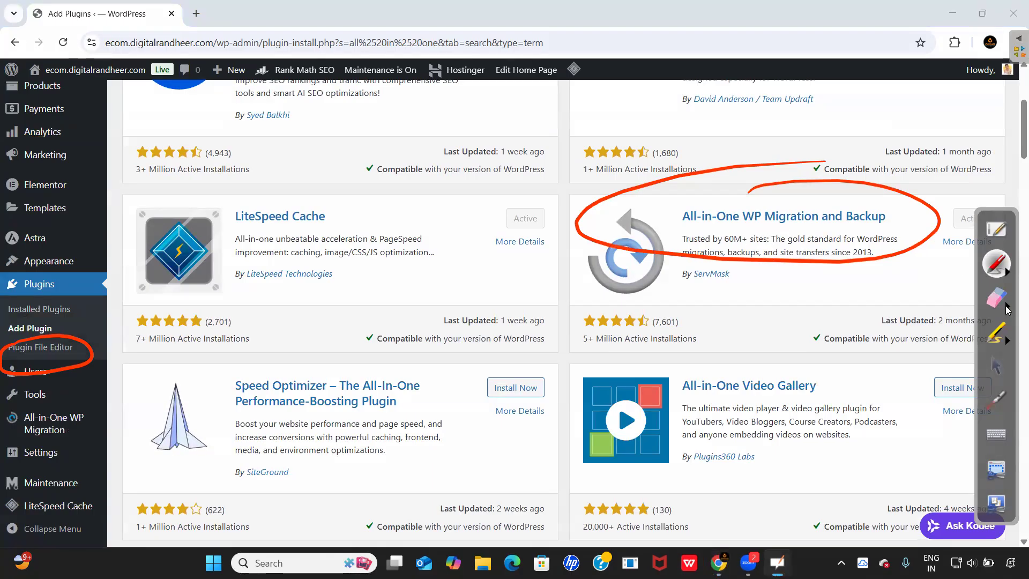
left_click(993, 373)
left_click(998, 272)
mouse_move(948, 205)
left_mouse_down()
mouse_move(1017, 208)
mouse_move(997, 204)
left_mouse_up()
mouse_move(586, 377)
left_mouse_down()
mouse_move(485, 415)
mouse_move(515, 357)
left_mouse_up()
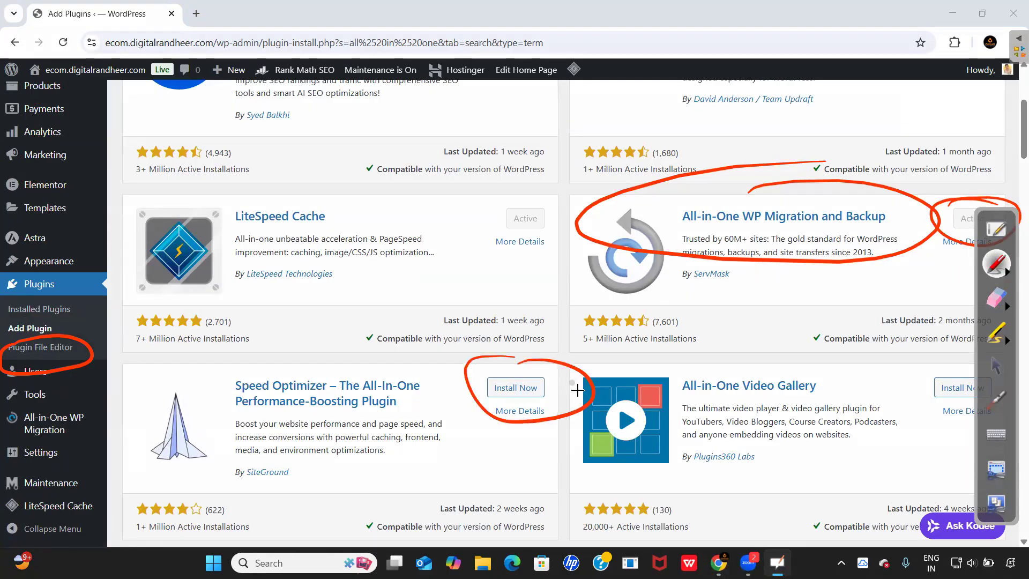
left_click(997, 299)
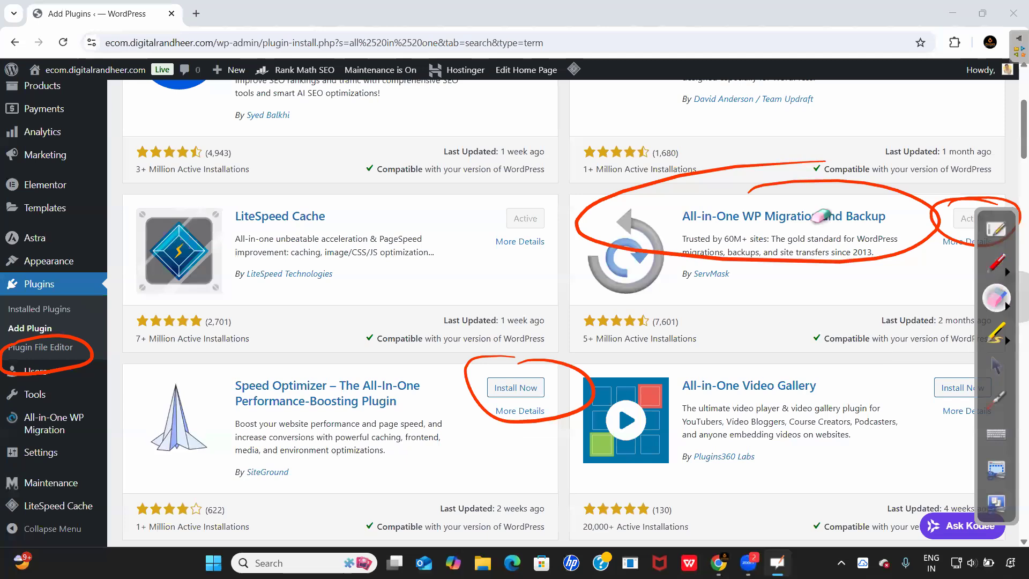
mouse_move(954, 211)
left_mouse_down()
mouse_move(873, 217)
mouse_move(647, 193)
mouse_move(651, 246)
mouse_move(643, 183)
mouse_move(534, 357)
mouse_move(591, 404)
left_mouse_up()
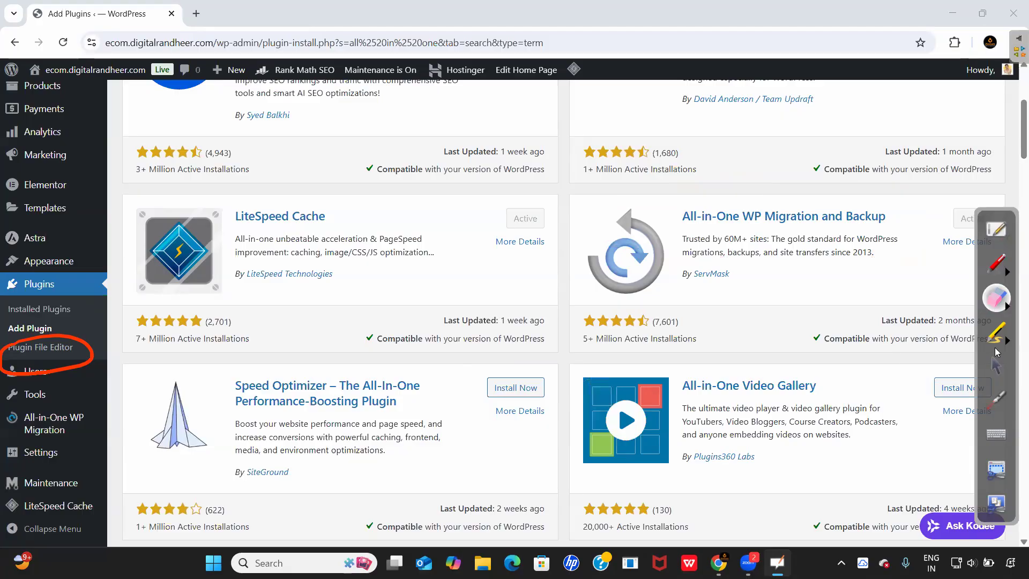
- Circle All-in-One WP Migration in the admin sidebar in red and label it "Plugin" with a connecting line
left_click(996, 262)
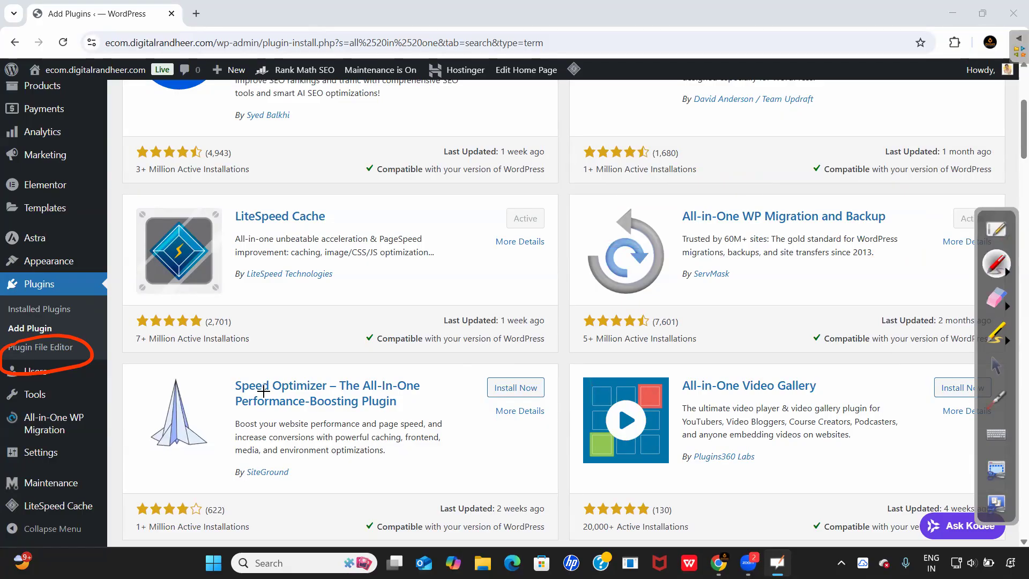
mouse_move(20, 406)
left_mouse_down()
mouse_move(144, 423)
mouse_move(91, 399)
mouse_move(179, 321)
mouse_move(214, 324)
mouse_move(224, 340)
mouse_move(249, 335)
mouse_move(271, 353)
mouse_move(271, 327)
mouse_move(309, 335)
left_mouse_up()
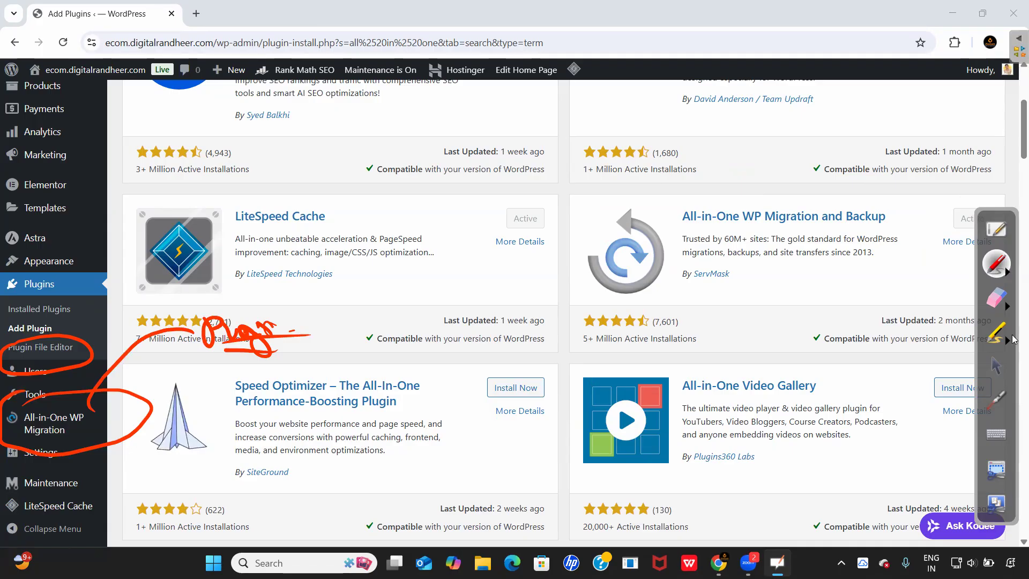
left_click(998, 364)
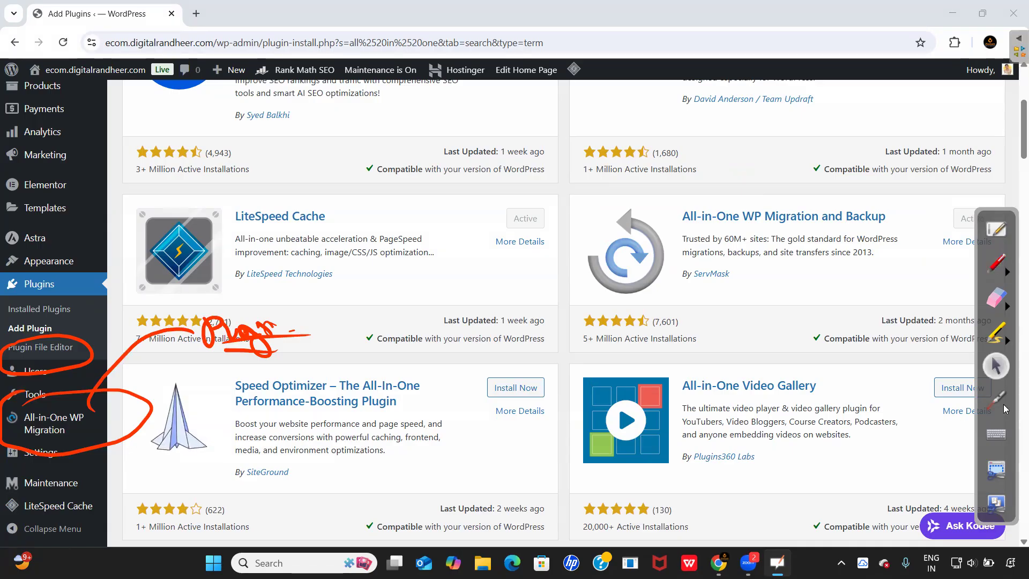
- Open the All-in-One WP Migration Export page and erase the red circles and handwritten "Plugin" label
left_click(43, 424)
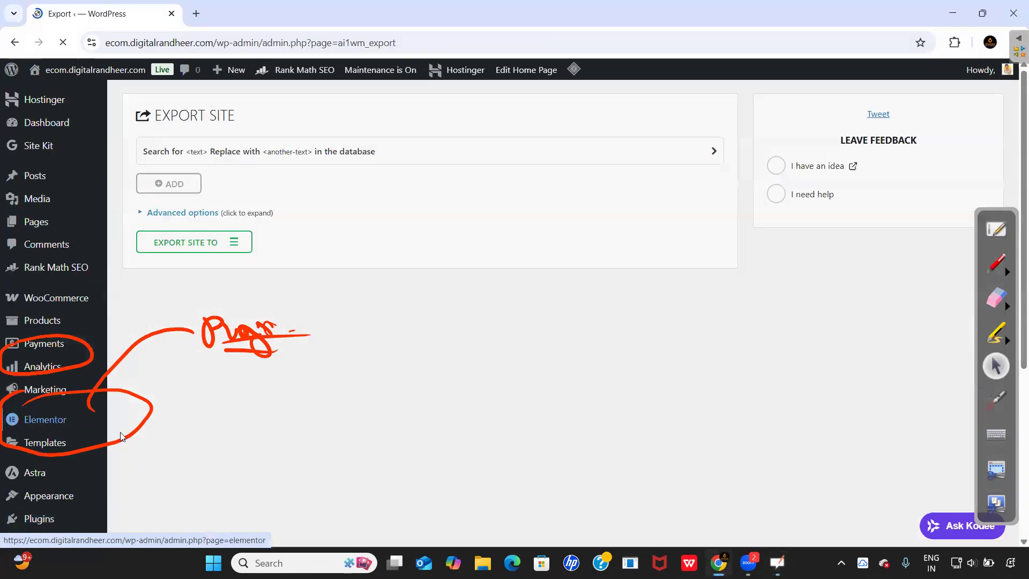
left_click(996, 297)
mouse_move(230, 337)
left_mouse_down()
mouse_move(302, 320)
mouse_move(21, 375)
mouse_move(33, 444)
mouse_move(110, 400)
left_mouse_up()
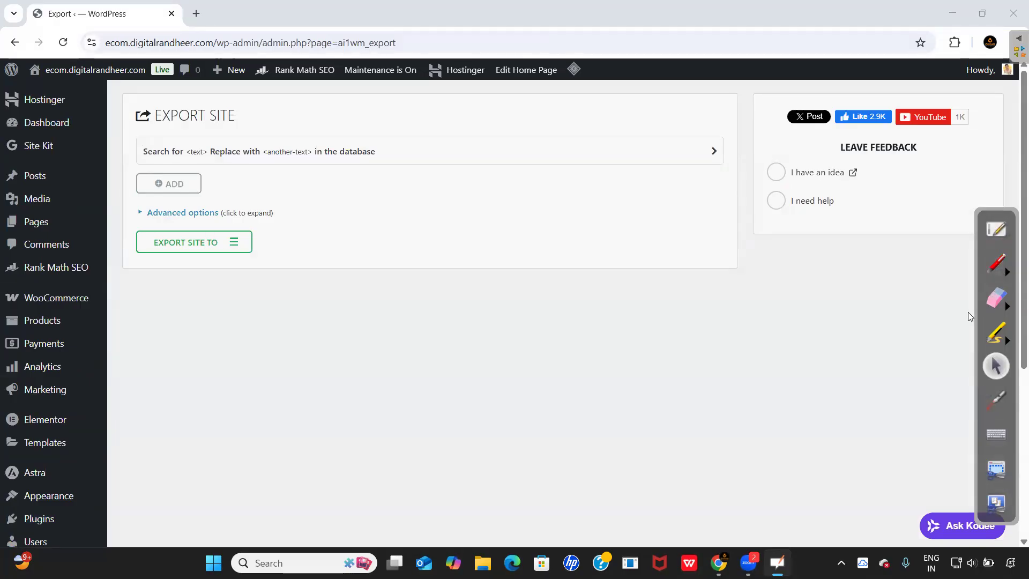
- Circle the Export Site To control in red and expand its list of export destinations
left_click(994, 265)
mouse_move(167, 227)
left_mouse_down()
mouse_move(97, 286)
mouse_move(166, 227)
left_mouse_up()
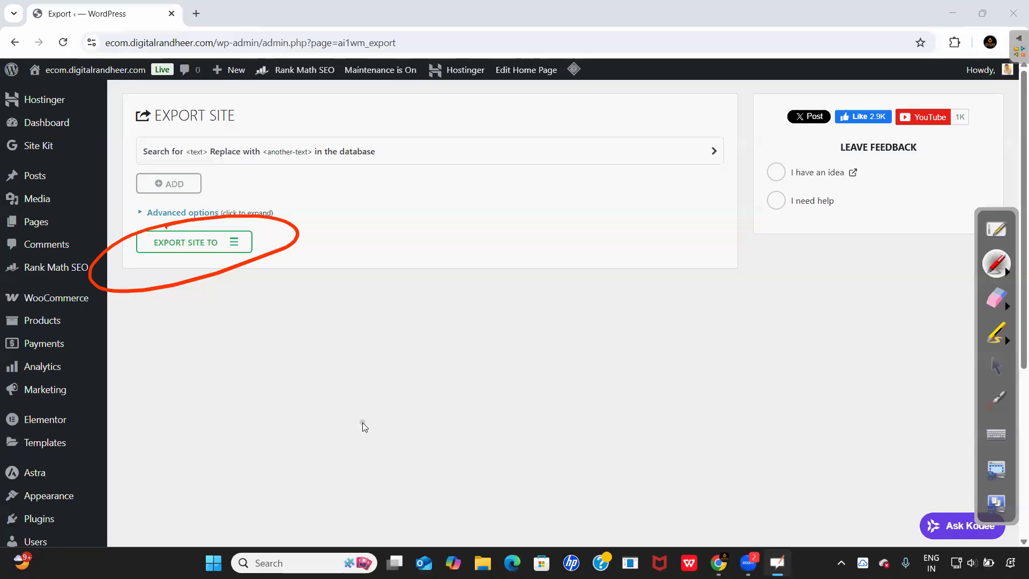
left_click(996, 368)
scroll(127, 396, "down", 3)
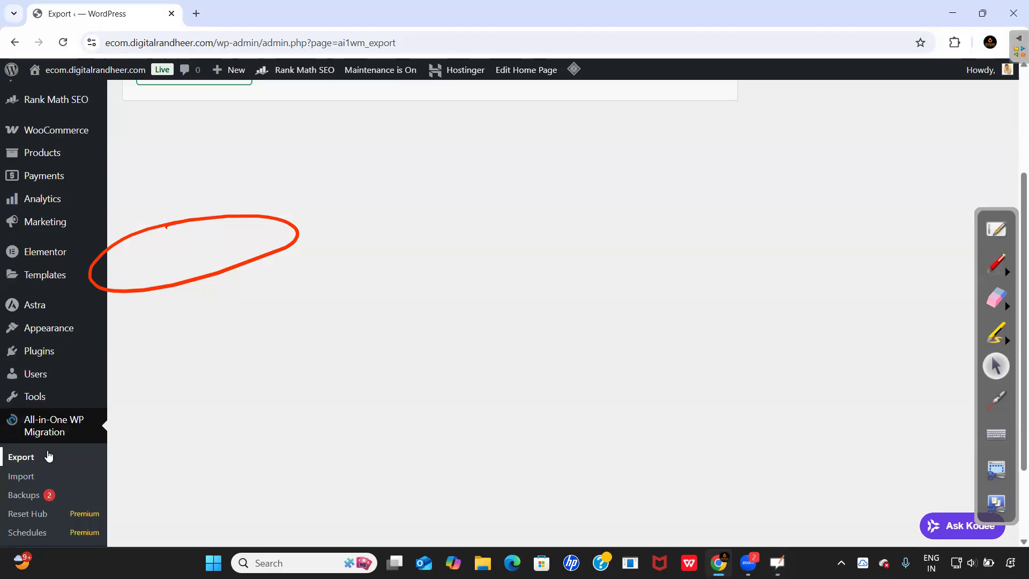
scroll(194, 375, "up", 3)
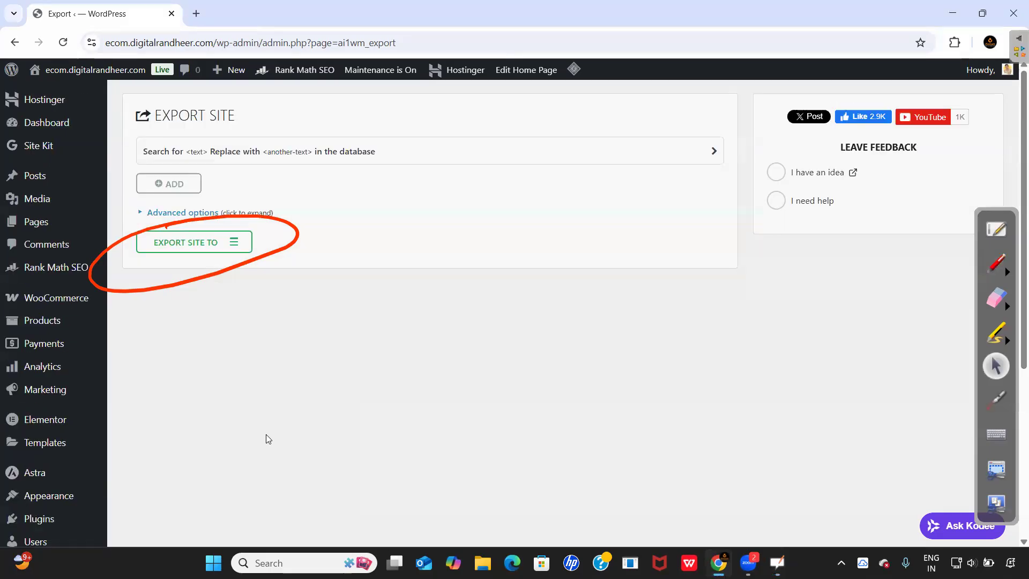
left_click(238, 244)
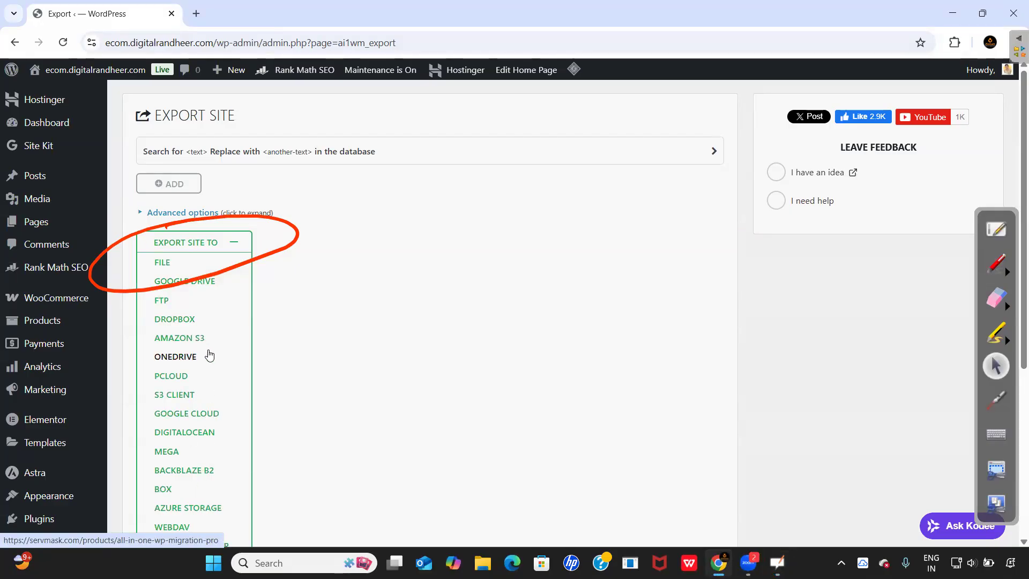
- Circle the File destination in red and export the site to a file
left_click(996, 263)
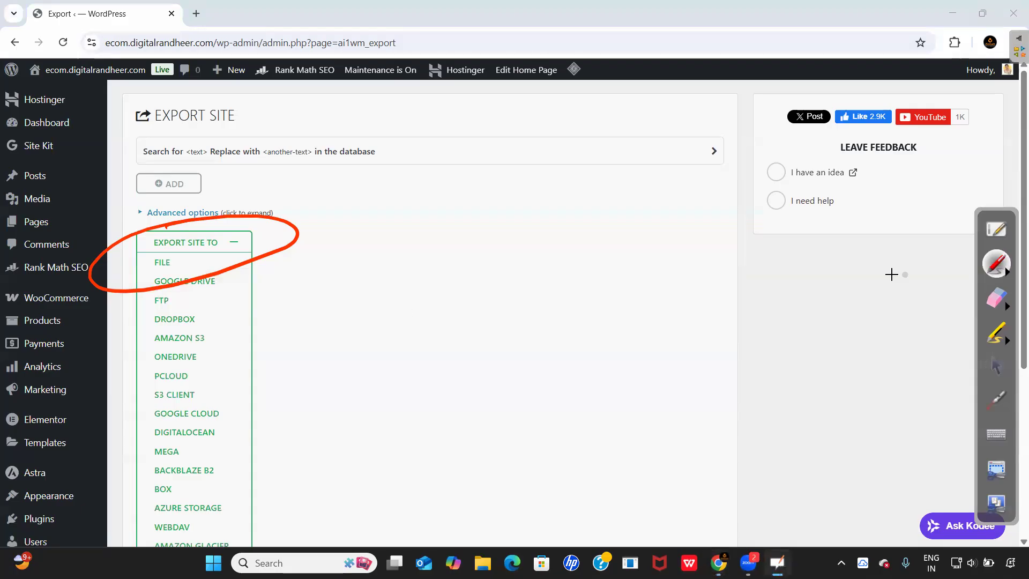
mouse_move(177, 250)
left_mouse_down()
mouse_move(160, 271)
mouse_move(174, 252)
left_mouse_up()
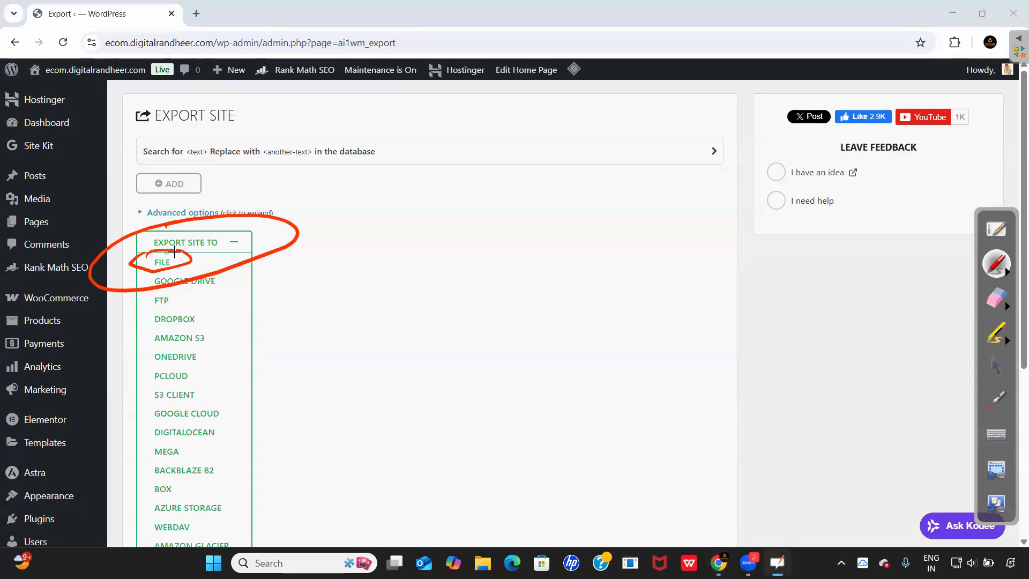
left_click(996, 362)
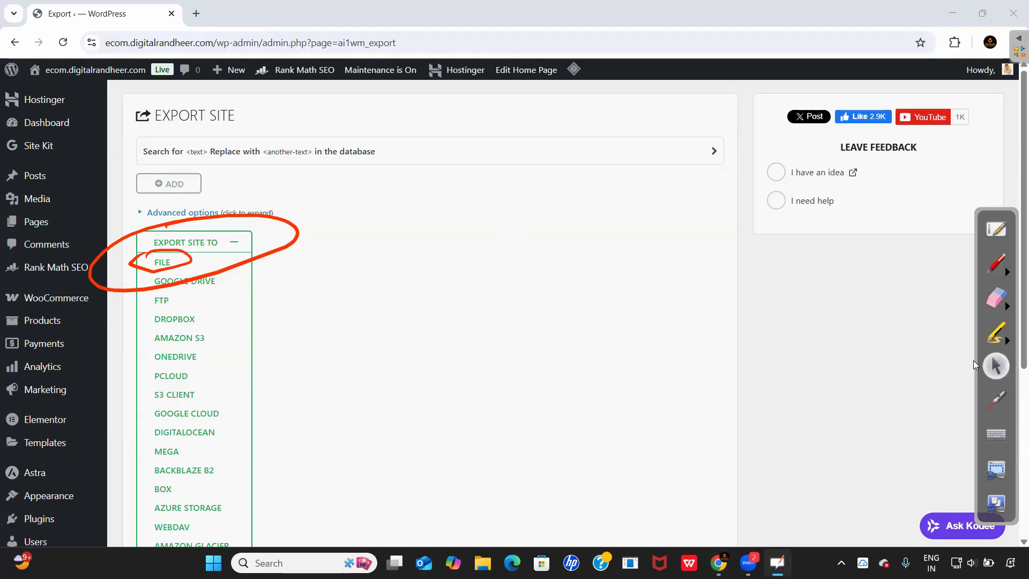
left_click(186, 259)
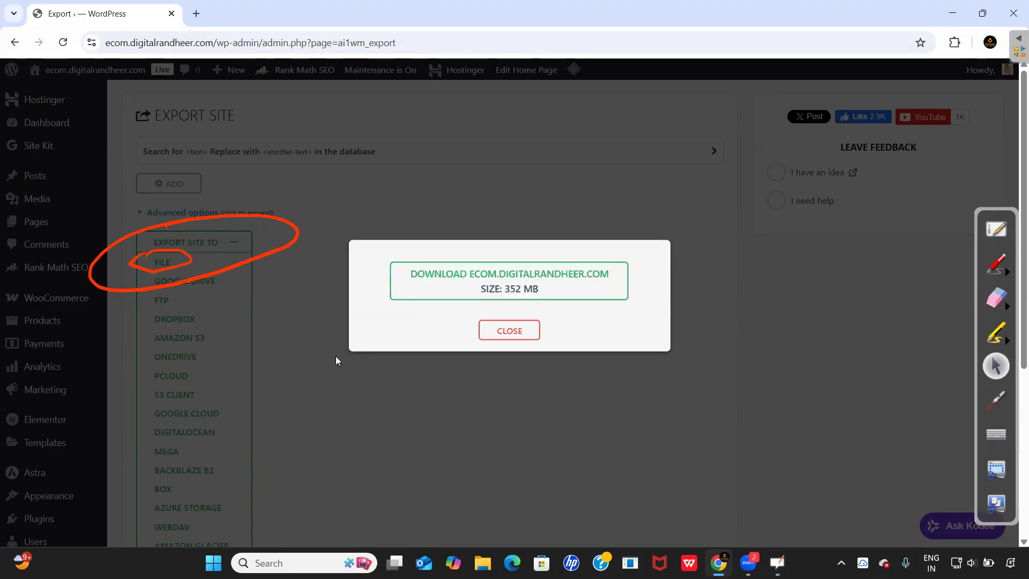
- Circle the backup download button in red and download the ecom.digitalrandheer.com backup file
left_click(996, 268)
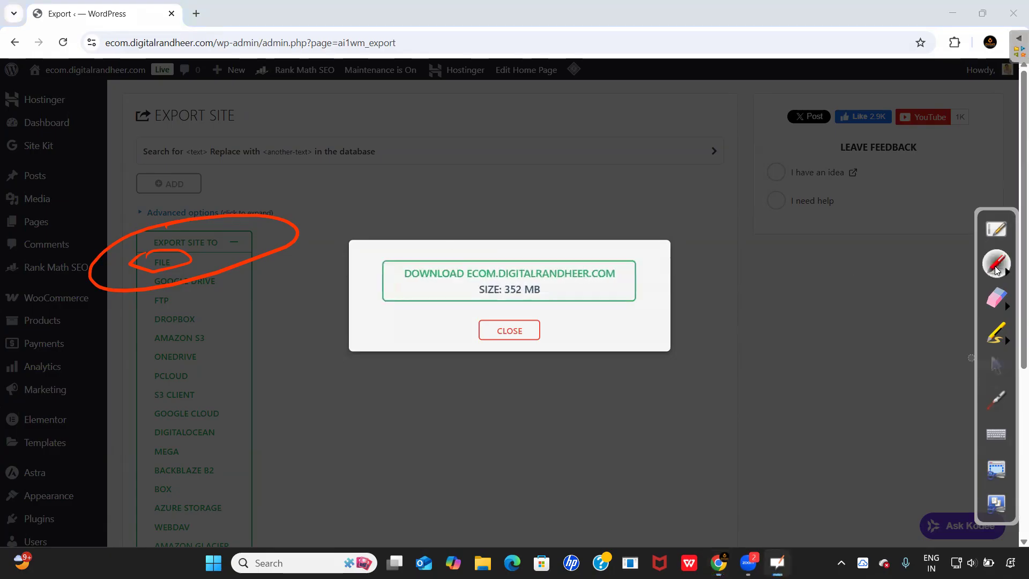
mouse_move(451, 242)
left_mouse_down()
mouse_move(663, 268)
mouse_move(348, 235)
mouse_move(487, 208)
left_mouse_up()
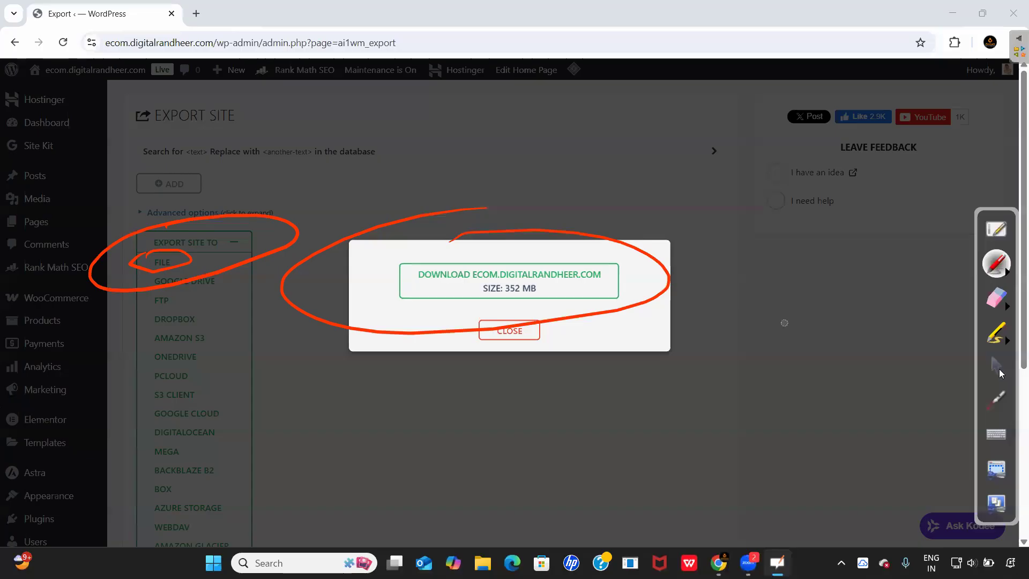
left_click(998, 371)
left_click(514, 284)
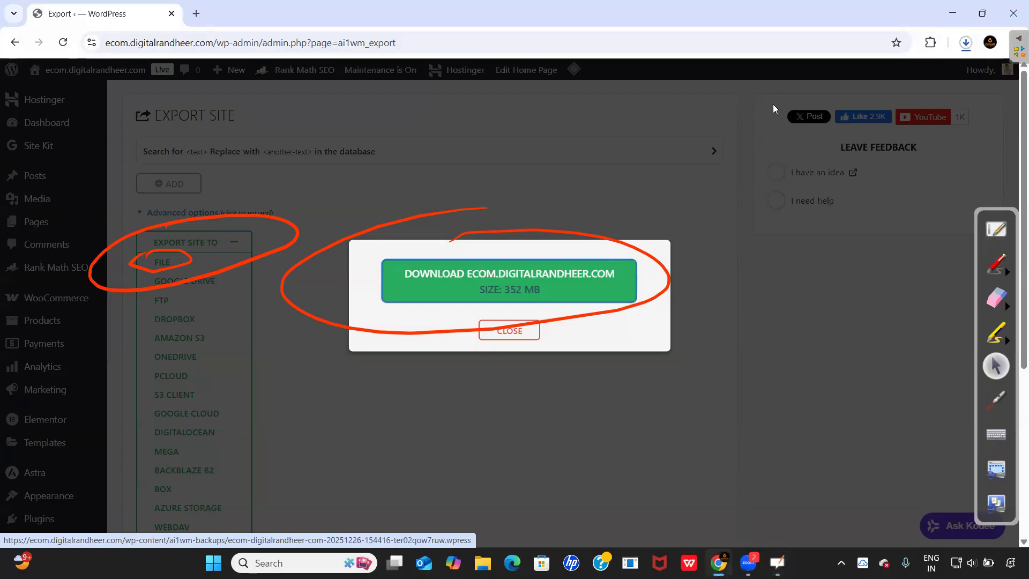
left_click(1000, 266)
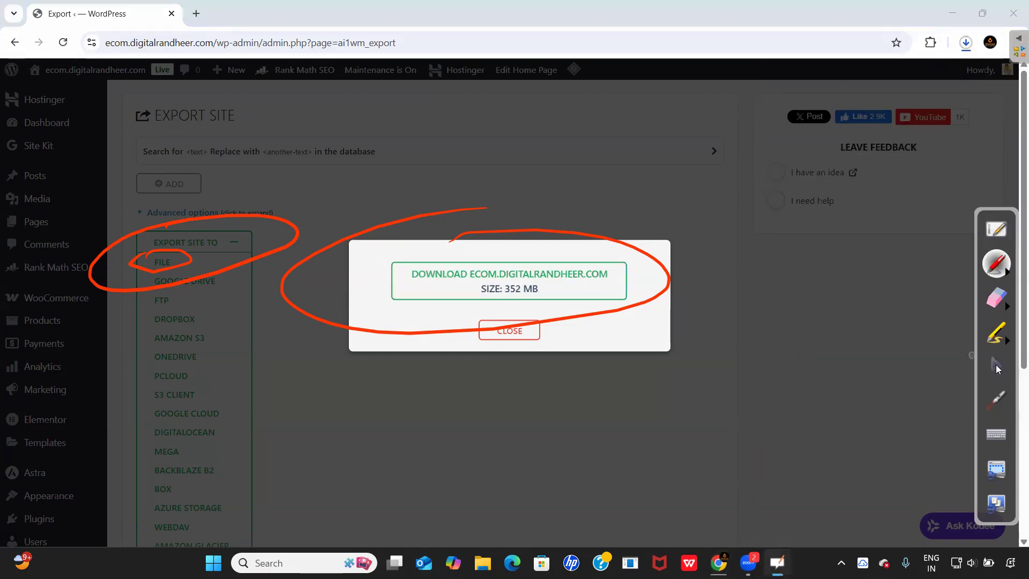
left_click(996, 366)
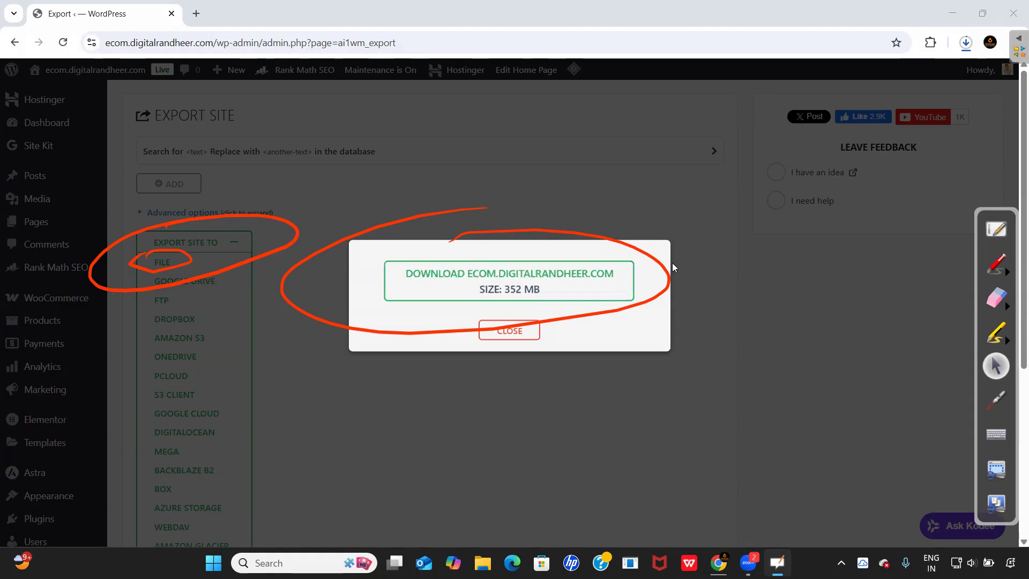
- Erase the red circles around the export options and the backup download dialog
left_click(995, 297)
mouse_move(514, 228)
left_mouse_down()
mouse_move(658, 249)
mouse_move(643, 271)
mouse_move(480, 230)
mouse_move(375, 250)
mouse_move(361, 307)
mouse_move(188, 232)
mouse_move(145, 278)
left_mouse_up()
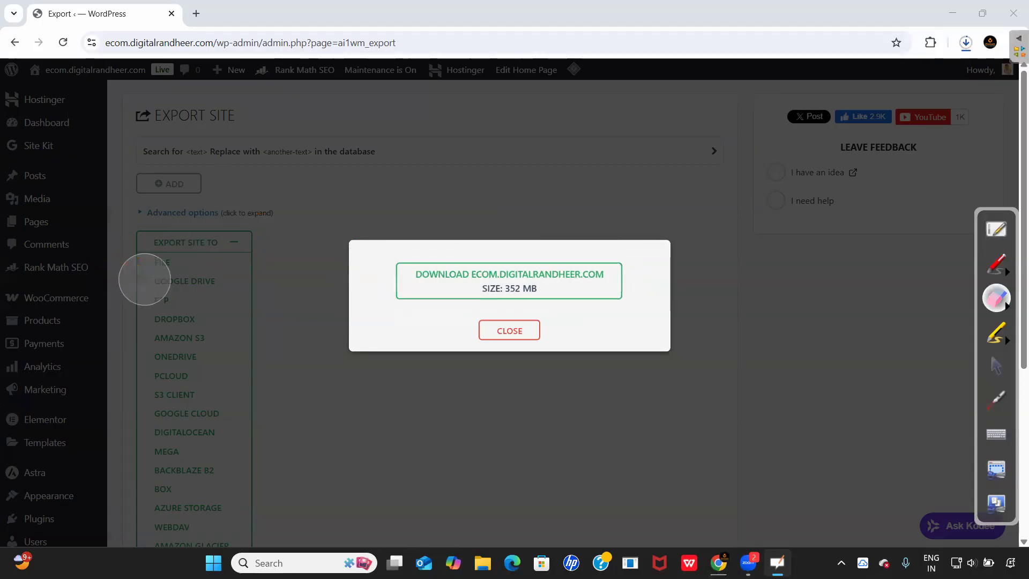
left_click(996, 366)
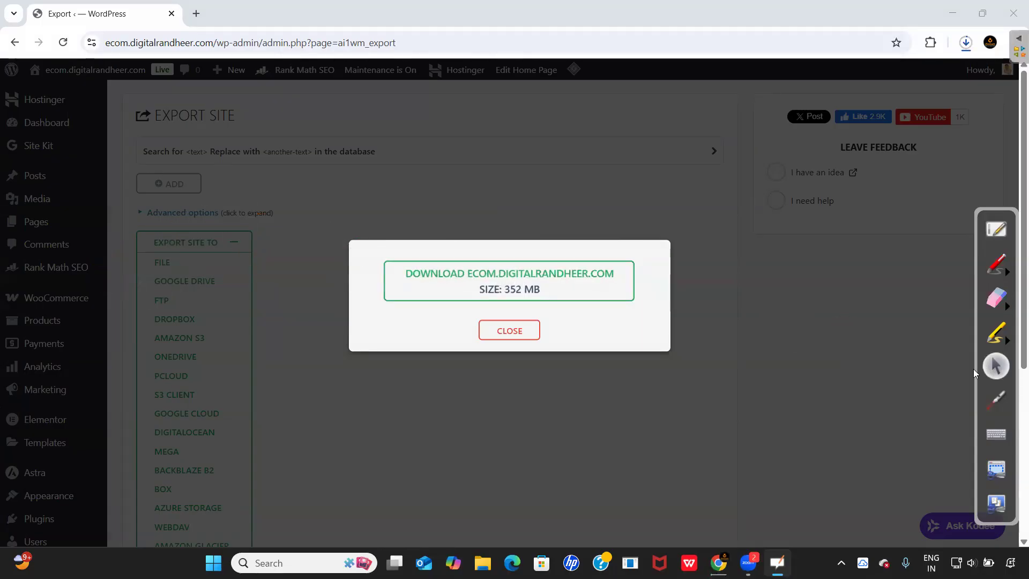
- Circle the ecom.digitalrandheer.com address in red and draw a downward red arrow over the Export Site page
left_click(990, 267)
left_click_drag(246, 53, 87, 51)
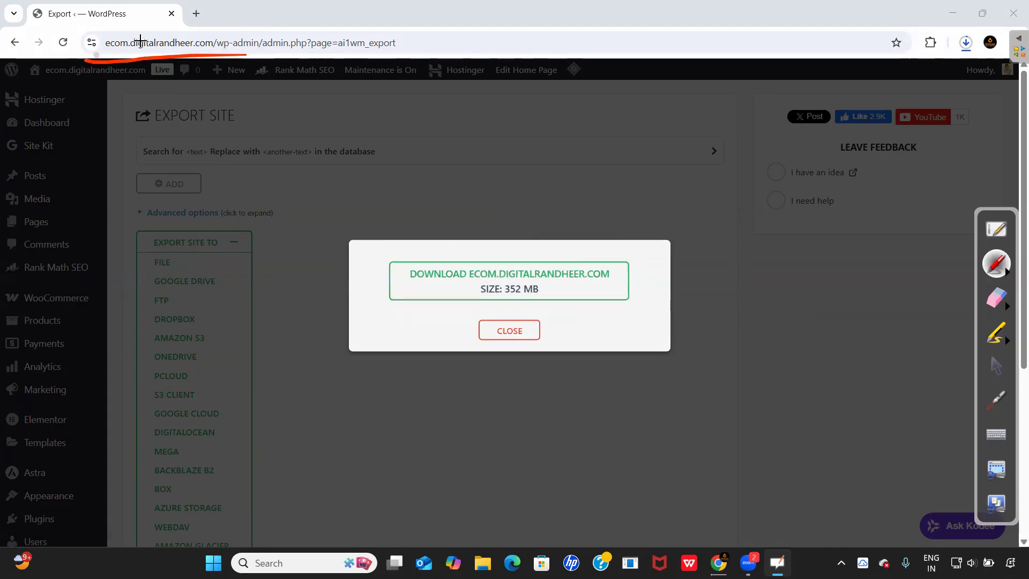
mouse_move(96, 32)
left_mouse_down()
mouse_move(229, 30)
mouse_move(63, 40)
mouse_move(130, 21)
left_mouse_up()
left_click(327, 81)
left_click_drag(332, 126, 341, 170)
left_click_drag(304, 134, 341, 163)
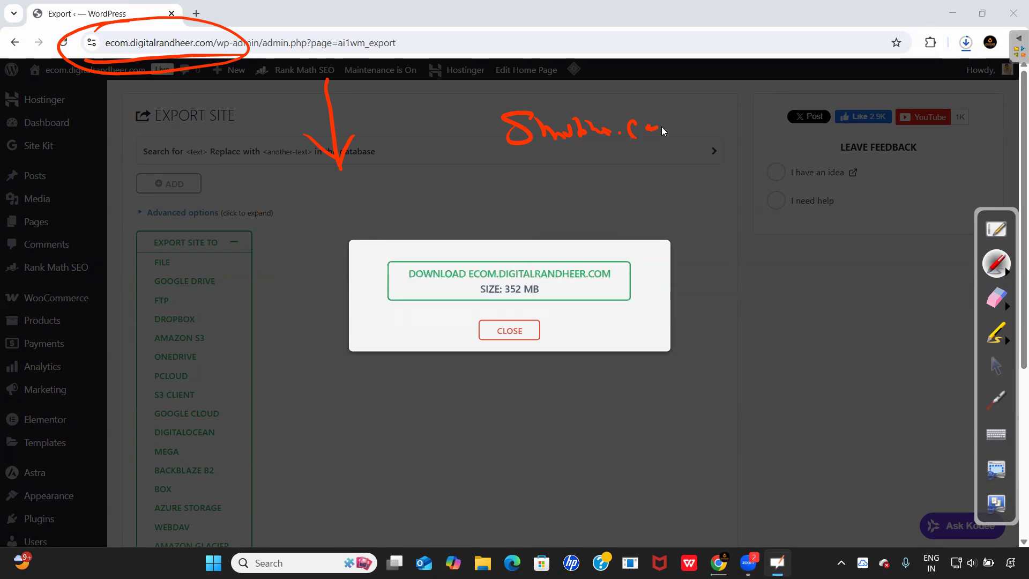
- Handwrite a second .com domain in red, underline it twice and draw an arrow to it from the circled site address
left_click_drag(746, 157, 691, 162)
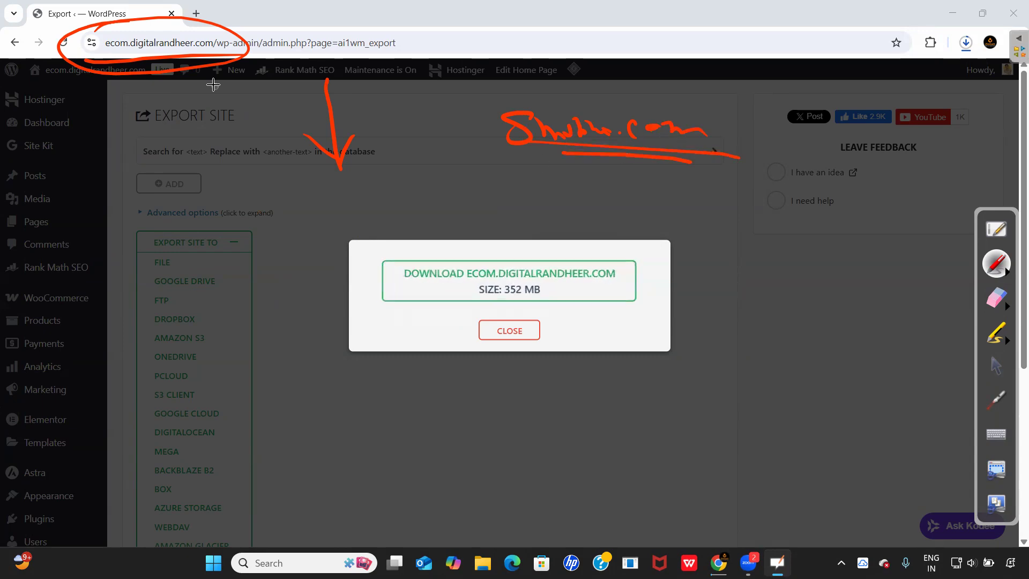
mouse_move(219, 64)
left_mouse_down()
mouse_move(354, 120)
mouse_move(507, 114)
left_mouse_up()
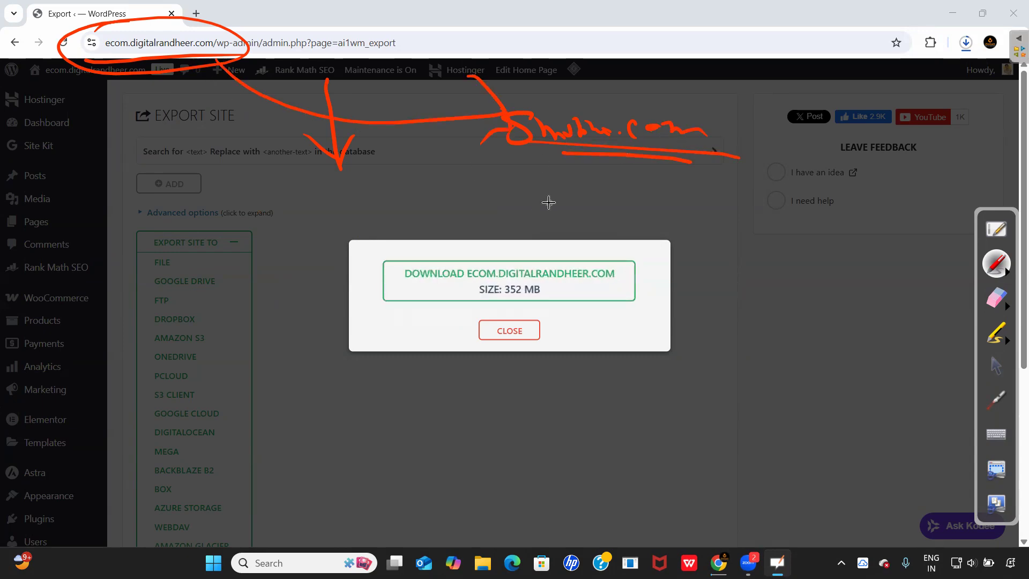
left_click(996, 366)
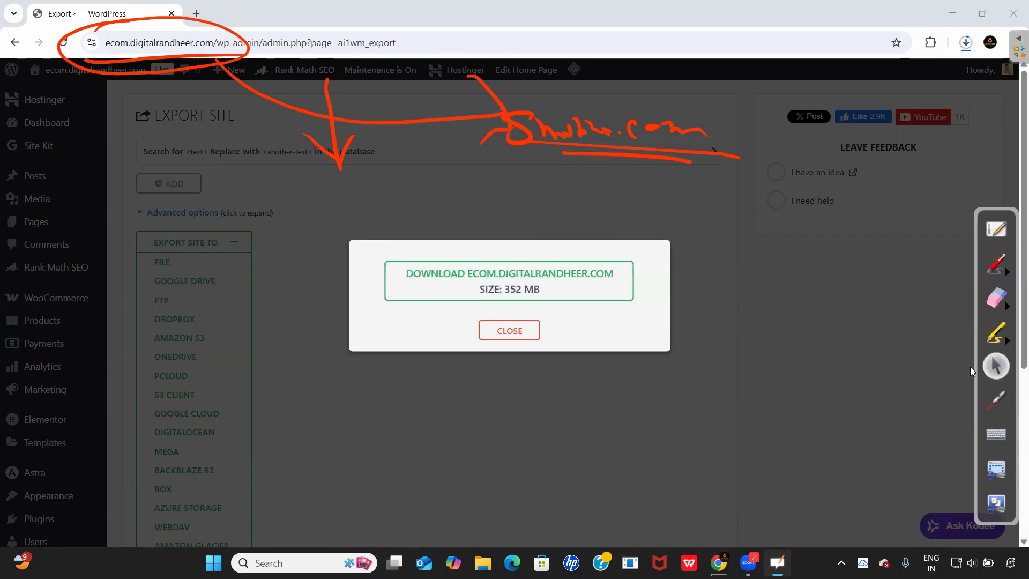
- Close the backup download dialog, circle the All-in-One WP Migration submenu in red and draw a line out from Export
left_click(509, 330)
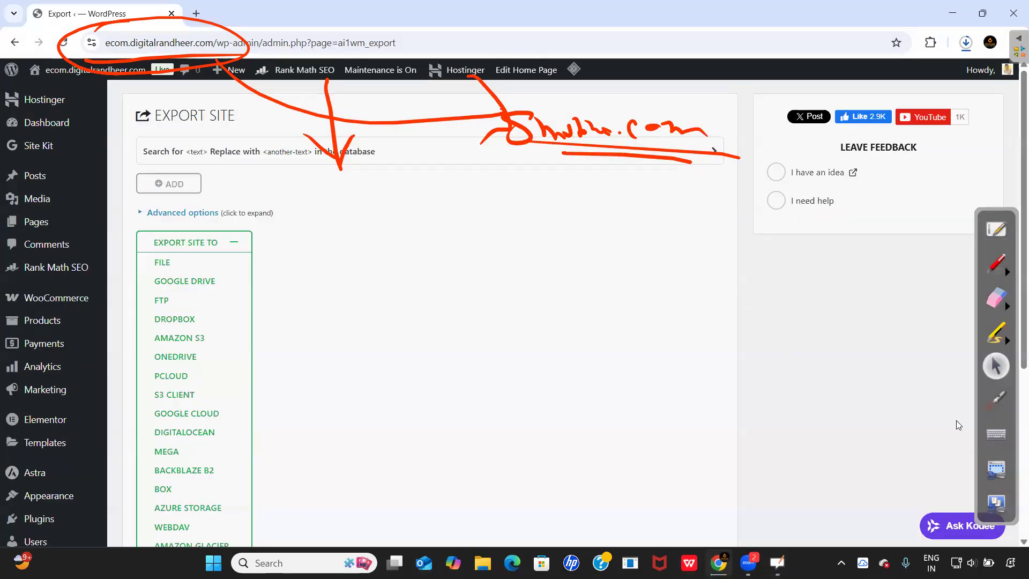
scroll(567, 390, "down", 5)
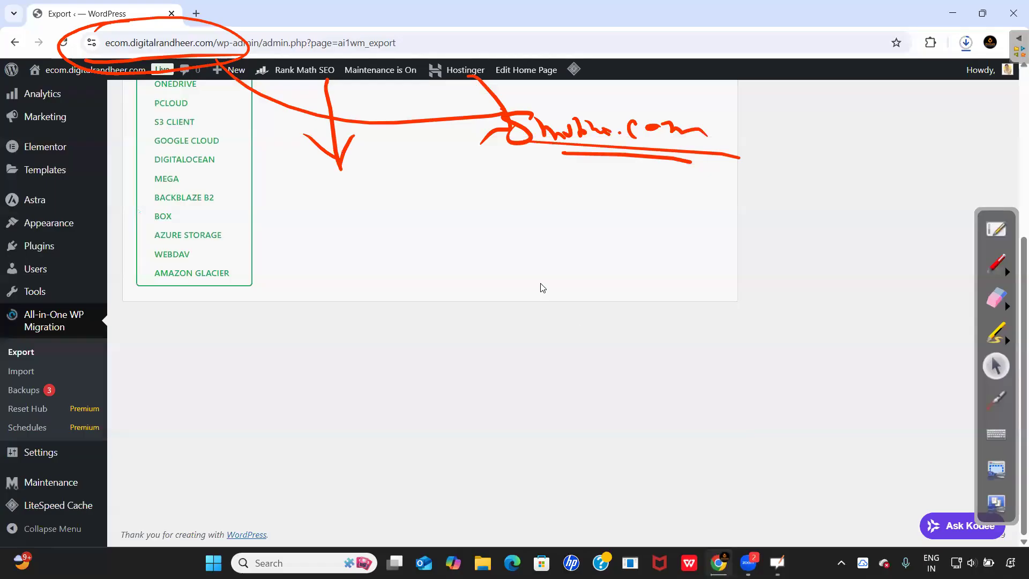
left_click(998, 268)
mouse_move(7, 301)
left_mouse_down()
mouse_move(92, 294)
mouse_move(140, 451)
mouse_move(1, 450)
left_mouse_up()
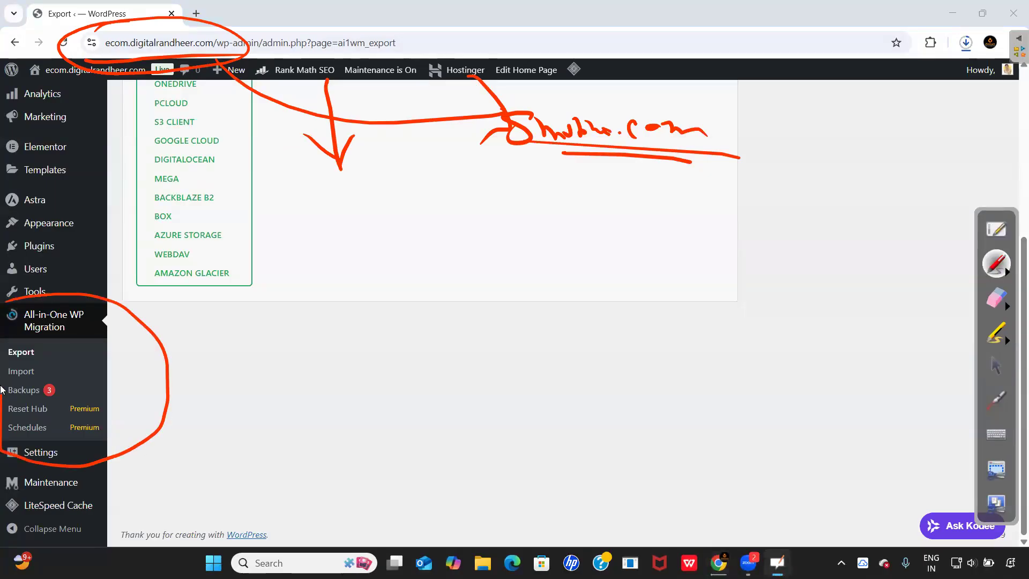
left_click_drag(3, 300, 2, 388)
left_click_drag(41, 353, 192, 294)
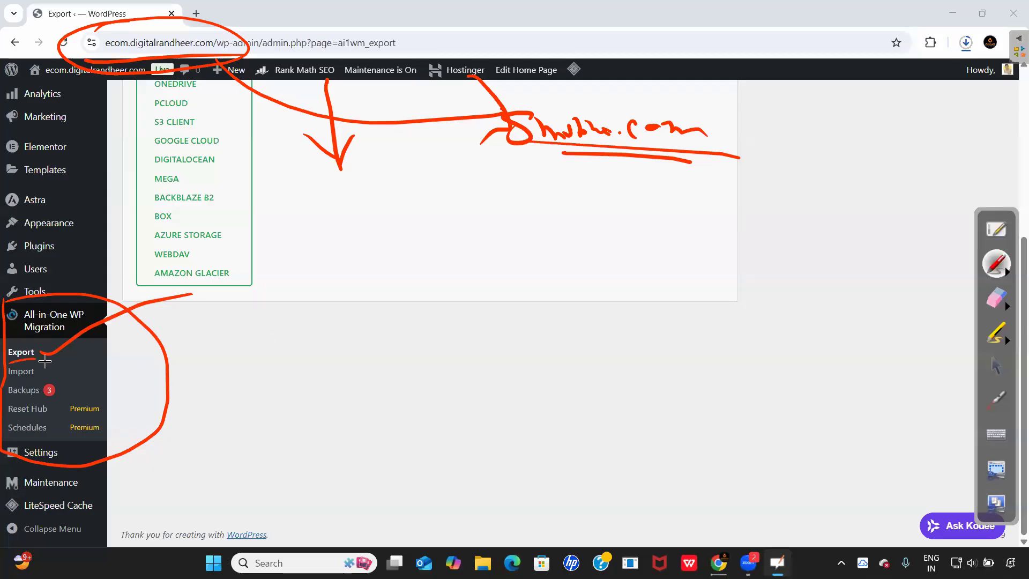
- Circle the Import submenu entry, link it to a circled handwritten "Import" label, and label the Export line "Export"
mouse_move(28, 384)
left_mouse_down()
mouse_move(8, 359)
mouse_move(281, 394)
mouse_move(292, 373)
mouse_move(289, 397)
left_mouse_up()
left_click_drag(285, 402, 300, 403)
mouse_move(333, 399)
left_mouse_down()
mouse_move(333, 413)
mouse_move(371, 393)
mouse_move(365, 386)
mouse_move(400, 391)
left_mouse_up()
mouse_move(272, 348)
left_mouse_down()
mouse_move(455, 418)
mouse_move(407, 342)
left_mouse_up()
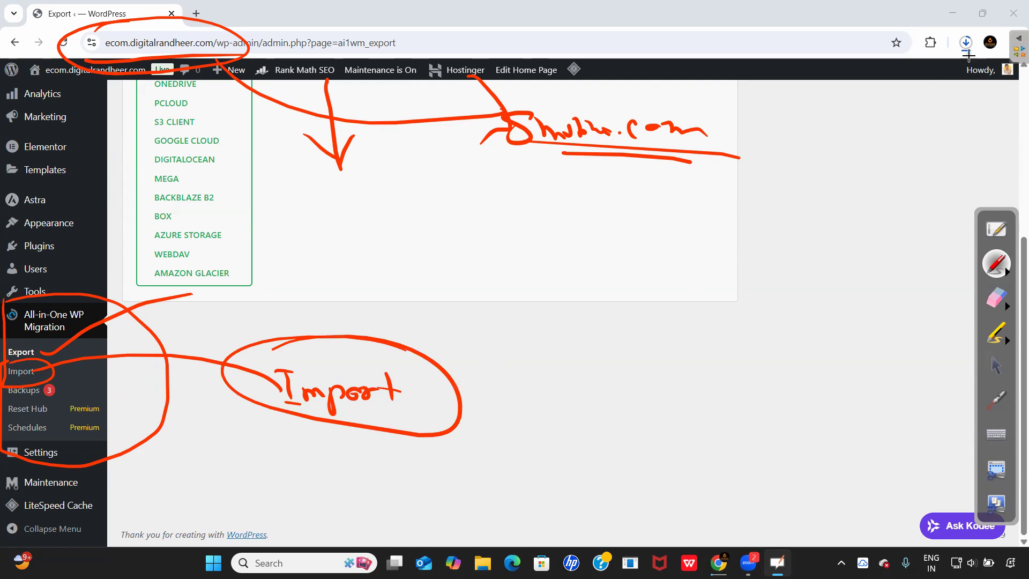
mouse_move(208, 296)
left_mouse_down()
mouse_move(223, 275)
mouse_move(303, 262)
left_mouse_up()
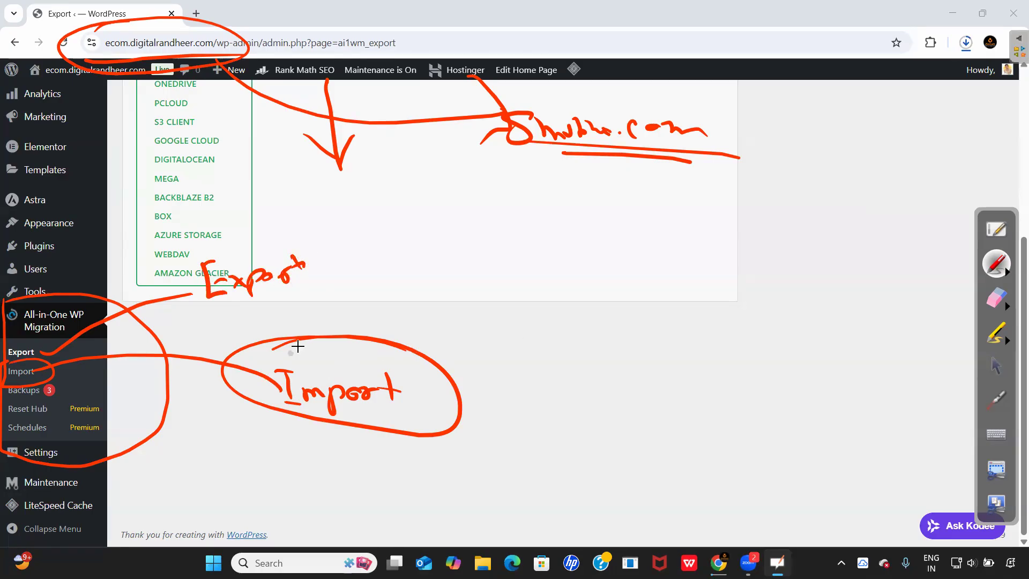
mouse_move(328, 336)
left_mouse_down()
mouse_move(375, 333)
mouse_move(452, 435)
mouse_move(280, 398)
left_mouse_up()
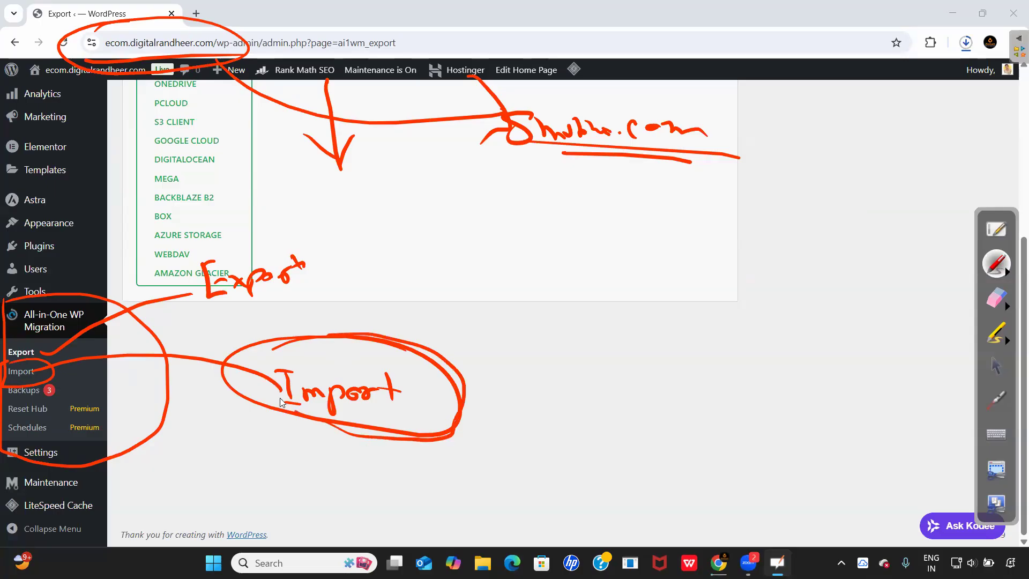
- Erase all the red handwriting, circles and arrows from the Export page and site address
left_click(997, 298)
mouse_move(763, 273)
left_mouse_down()
mouse_move(792, 165)
mouse_move(781, 134)
mouse_move(191, 77)
mouse_move(123, 48)
mouse_move(97, 64)
mouse_move(179, 88)
mouse_move(652, 150)
mouse_move(567, 188)
mouse_move(273, 271)
mouse_move(218, 381)
mouse_move(420, 427)
mouse_move(345, 420)
mouse_move(94, 329)
mouse_move(114, 343)
mouse_move(18, 444)
mouse_move(171, 421)
mouse_move(116, 444)
left_mouse_up()
left_click(1001, 370)
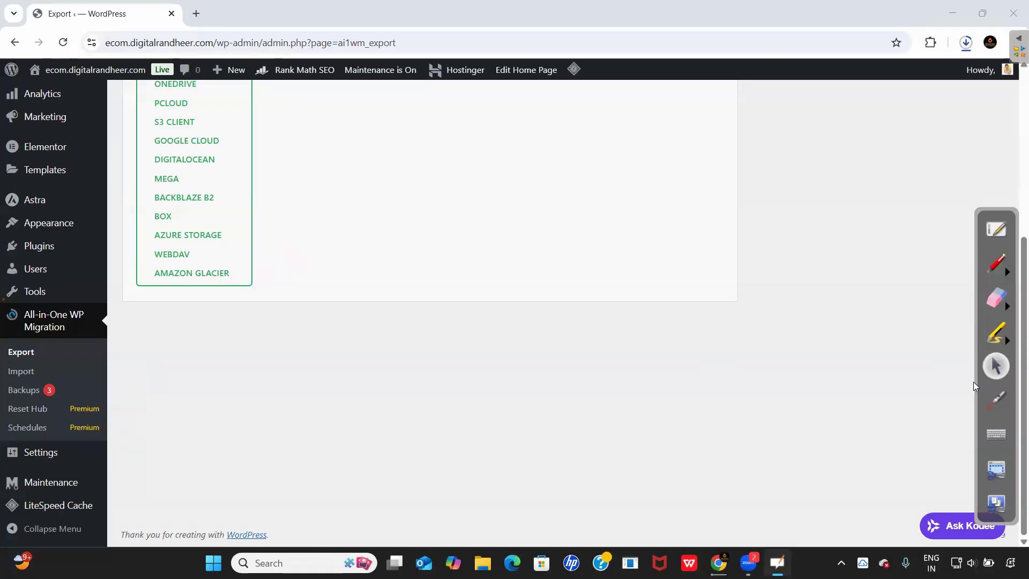
- Open the All-in-One WP Migration Import page and circle the Import From control in red
left_click(23, 371)
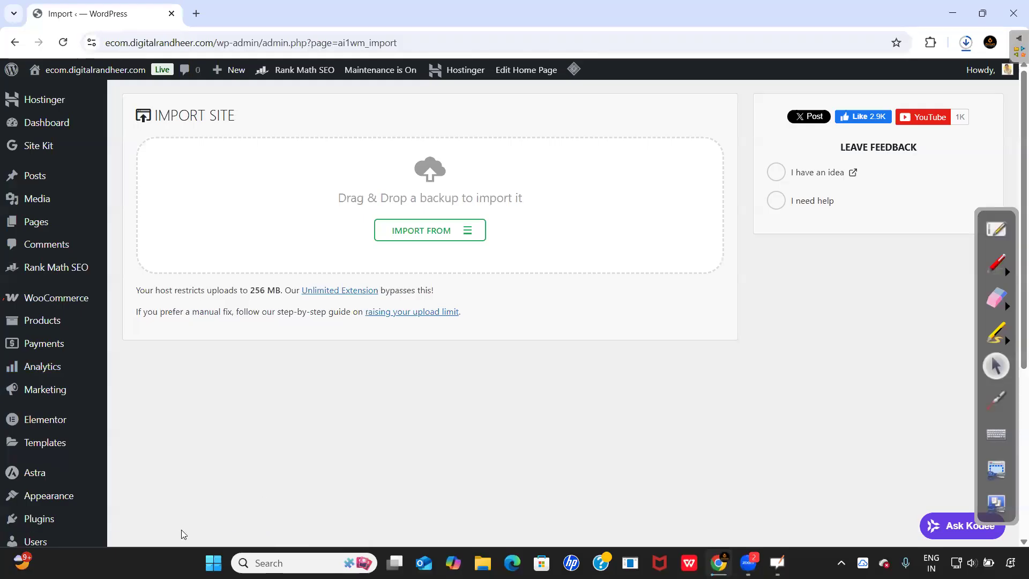
left_click(998, 262)
mouse_move(361, 200)
left_mouse_down()
mouse_move(343, 236)
mouse_move(377, 196)
left_mouse_up()
left_click(995, 365)
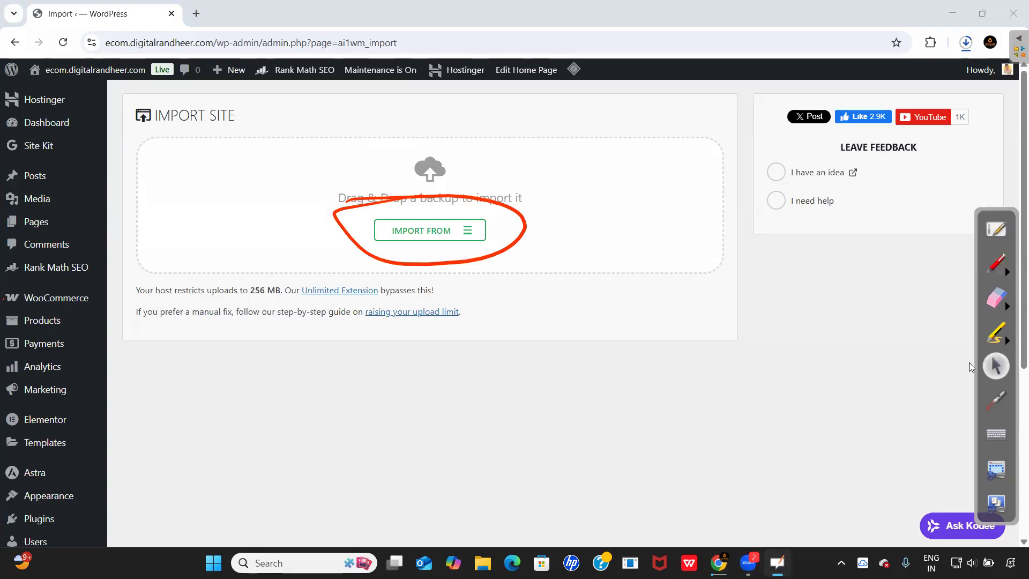
- Expand the list of import sources and circle the File option in red
left_click(467, 230)
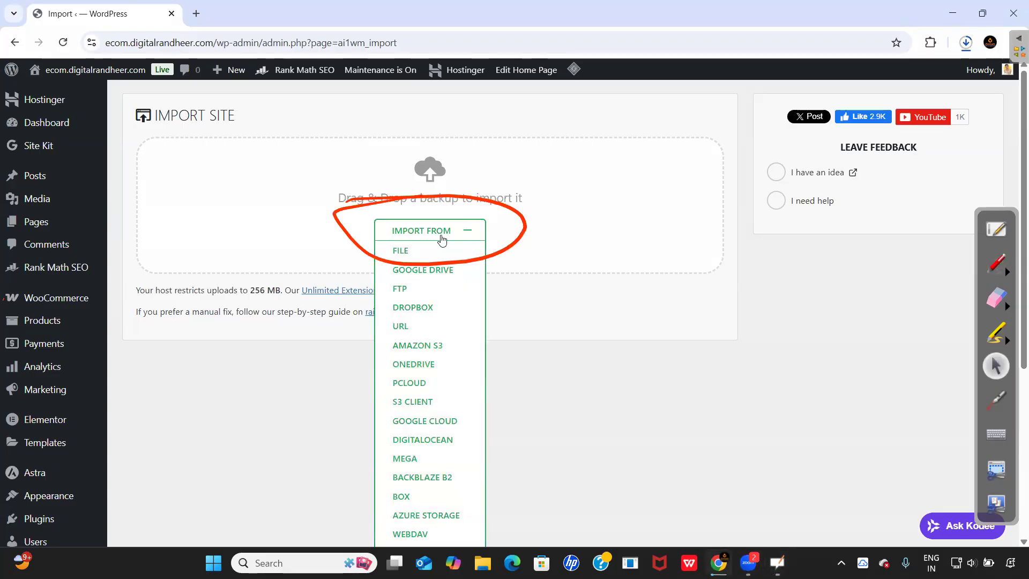
left_click(997, 264)
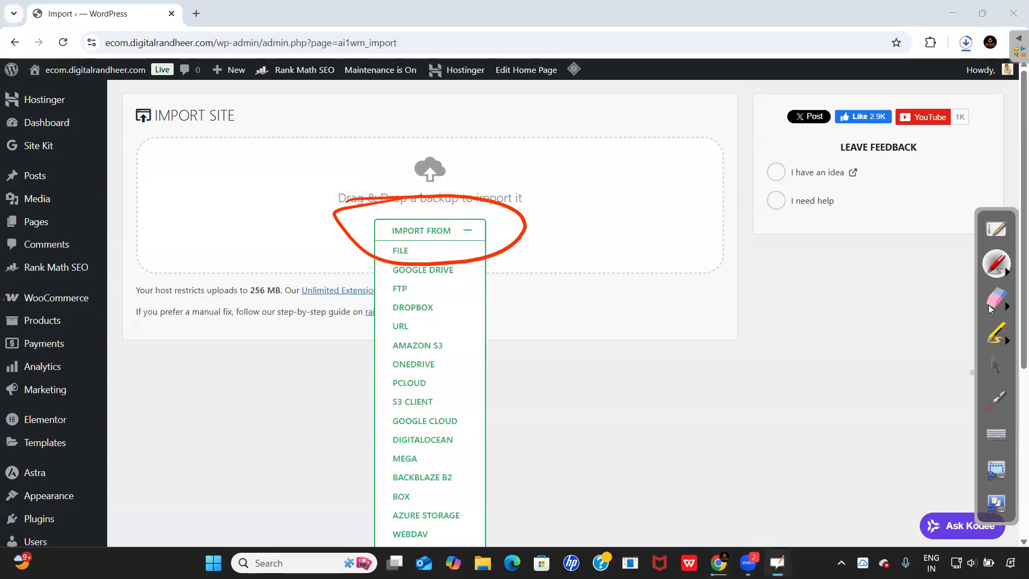
mouse_move(392, 241)
left_mouse_down()
mouse_move(440, 245)
mouse_move(413, 236)
left_mouse_up()
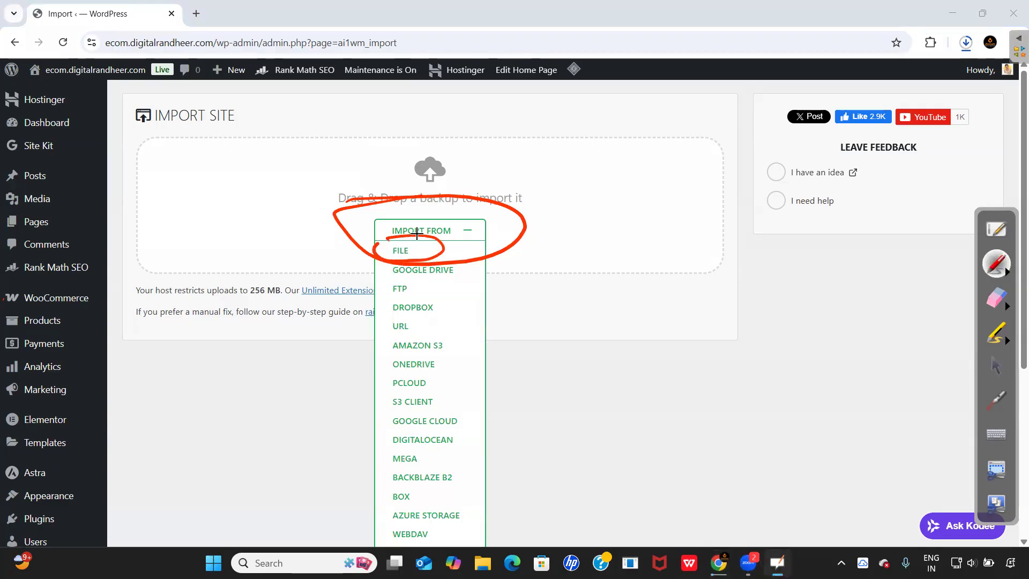
left_click(995, 366)
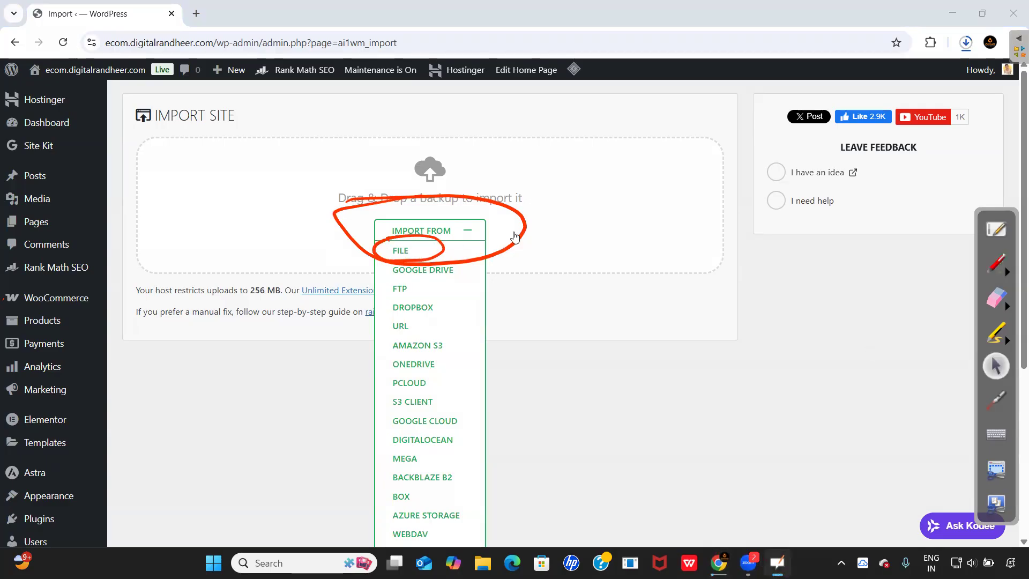
left_click(432, 247)
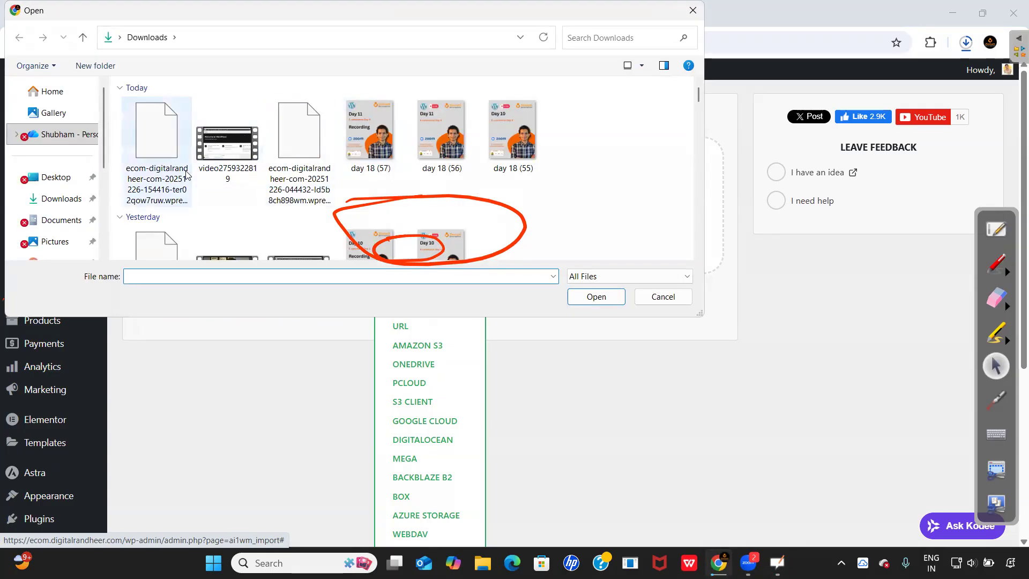
left_click(310, 148)
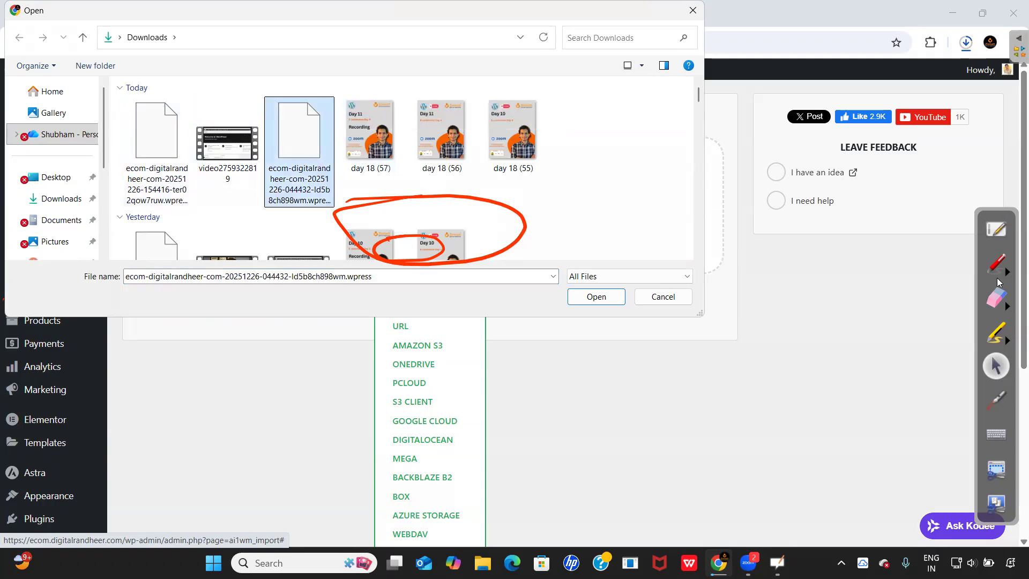
left_click(996, 262)
mouse_move(623, 265)
left_mouse_down()
mouse_move(557, 292)
mouse_move(627, 289)
left_mouse_up()
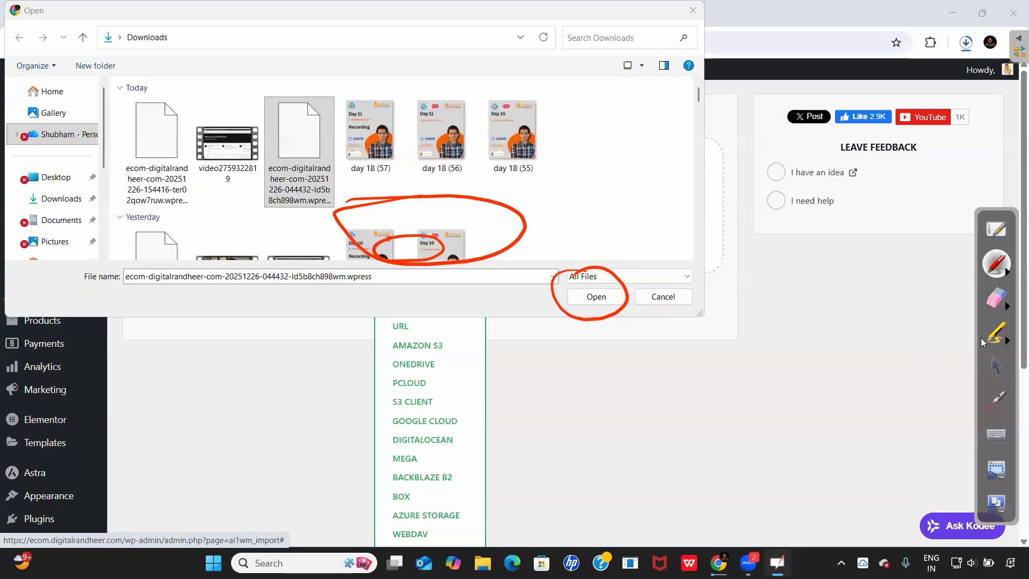
- Erase all the red circles and dismiss the file chooser without importing a backup
left_click(988, 297)
mouse_move(590, 260)
left_mouse_down()
mouse_move(523, 310)
mouse_move(315, 213)
mouse_move(499, 249)
left_mouse_up()
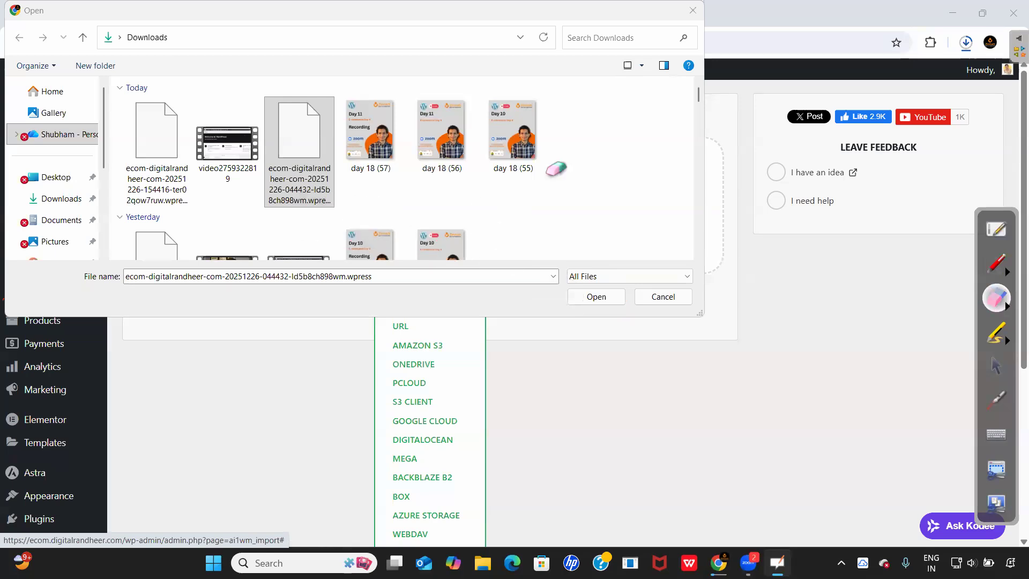
left_click(994, 364)
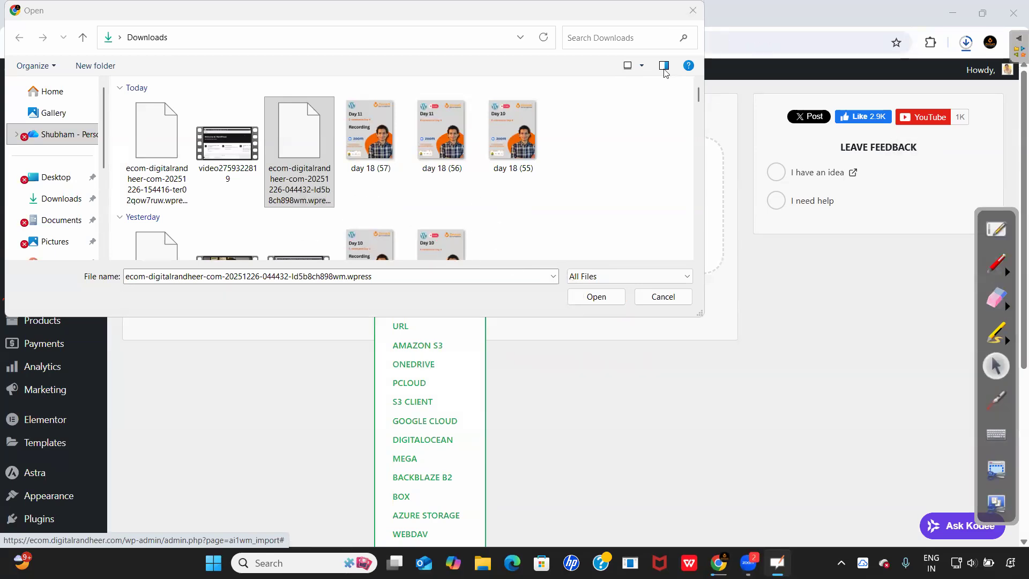
left_click(693, 11)
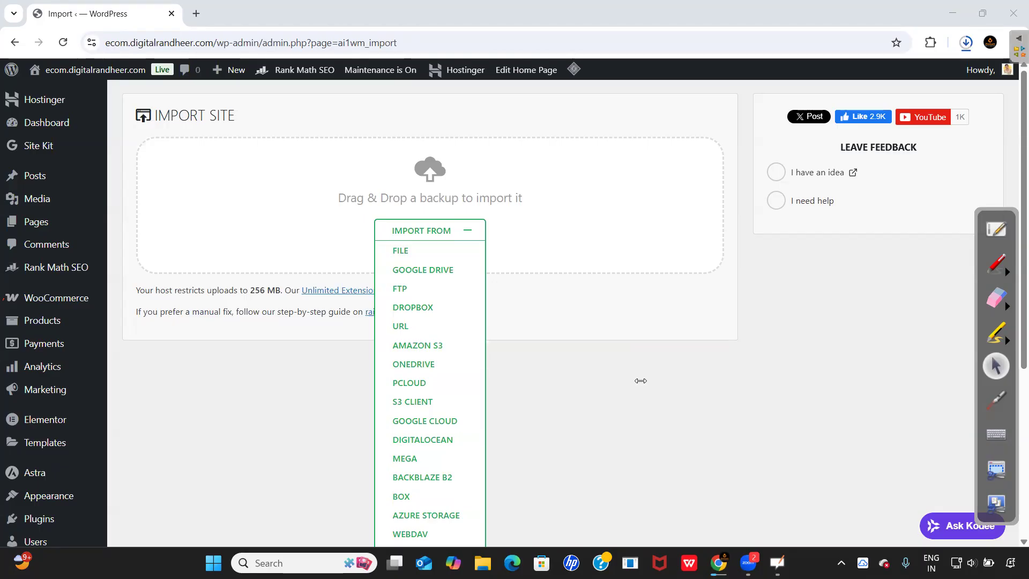
left_click(617, 125)
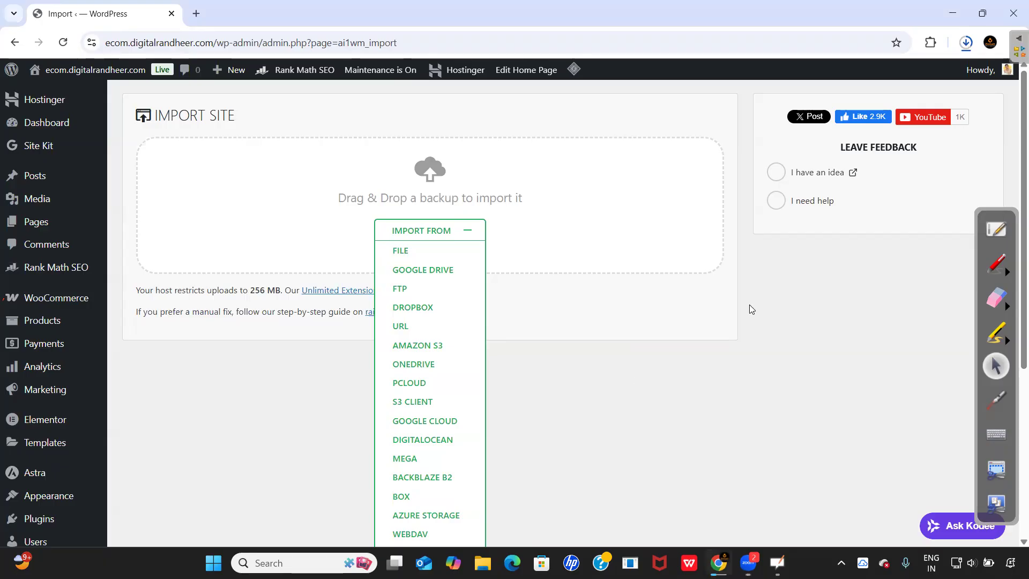
- Handwrite a circled "1" and a circled "Shiprocket" in red beside the list of import sources
left_click(990, 271)
left_click_drag(576, 323, 591, 327)
mouse_move(554, 309)
left_mouse_down()
mouse_move(581, 333)
mouse_move(585, 294)
mouse_move(633, 309)
mouse_move(664, 301)
mouse_move(755, 322)
mouse_move(788, 316)
mouse_move(772, 352)
mouse_move(809, 315)
left_mouse_up()
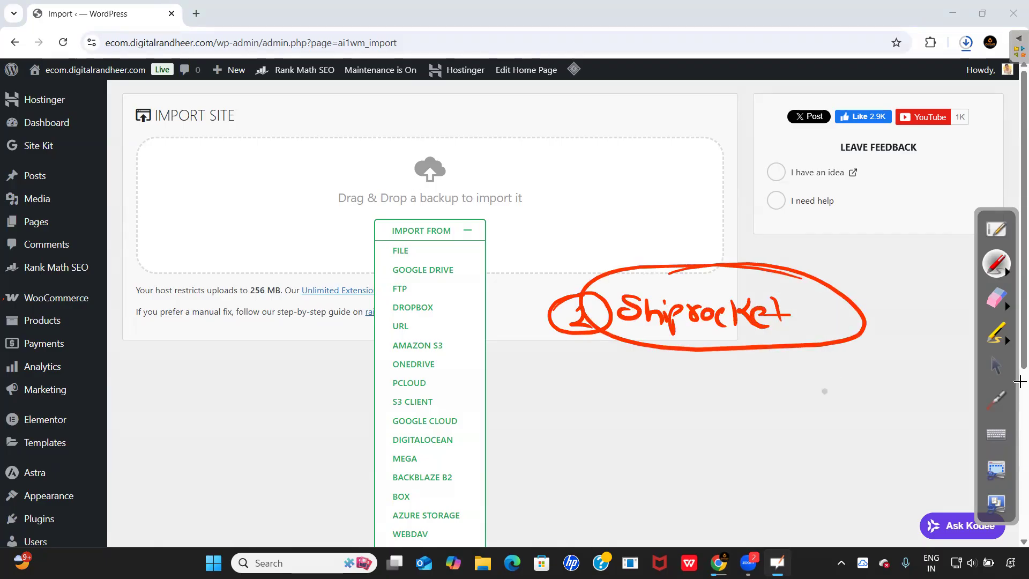
left_click(997, 367)
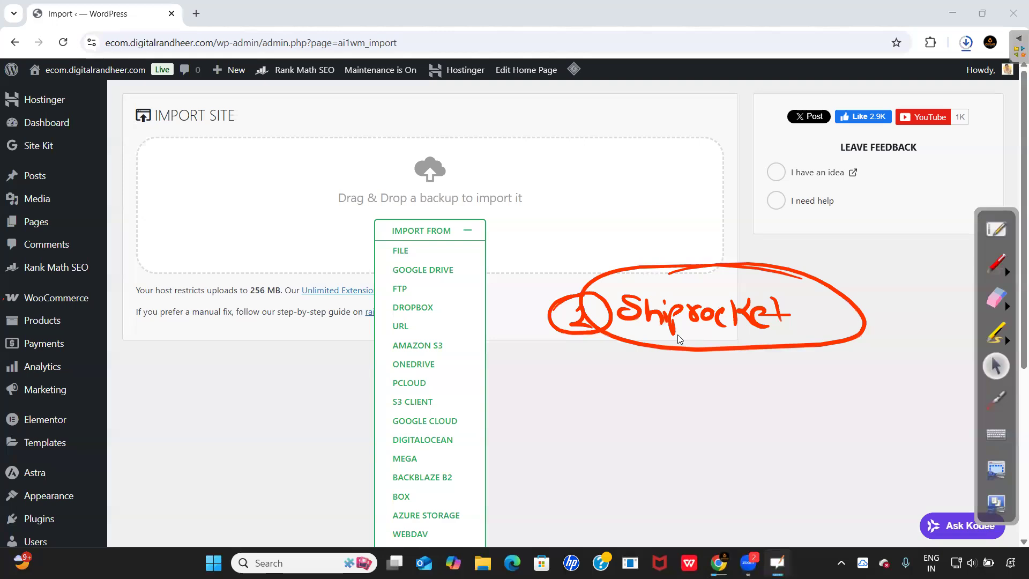
- Handwrite a circled "2." in red beneath the circled "1" next to the Shiprocket label
left_click(996, 262)
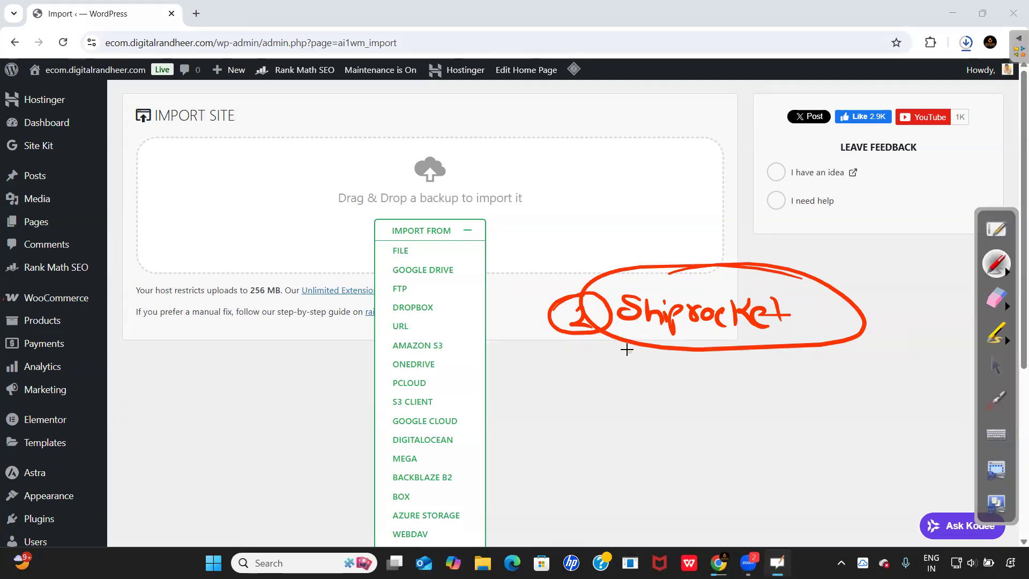
left_click_drag(596, 361, 608, 381)
left_click(620, 387)
left_click_drag(577, 342, 647, 335)
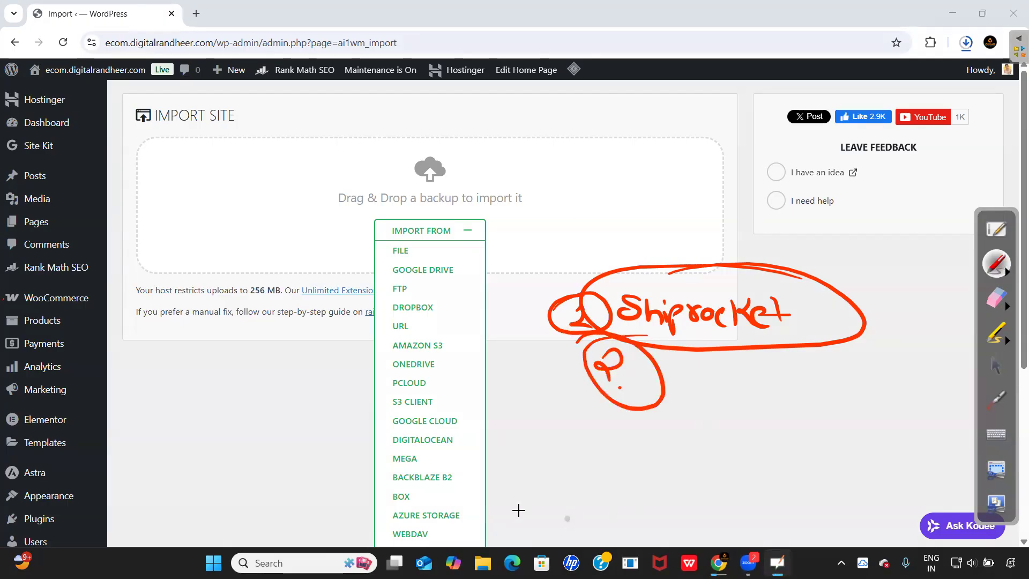
left_click(996, 364)
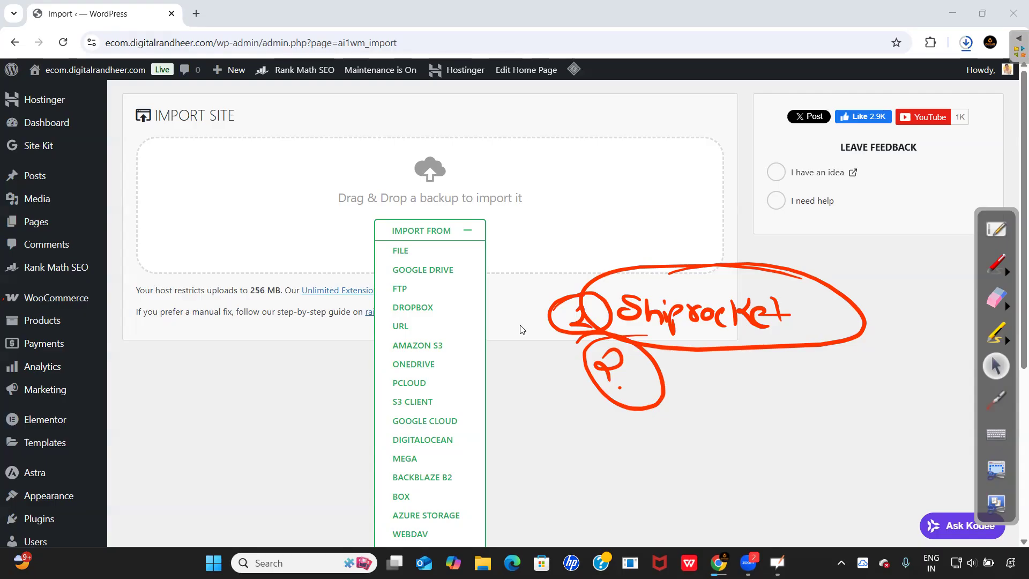
left_click(991, 273)
left_click(994, 365)
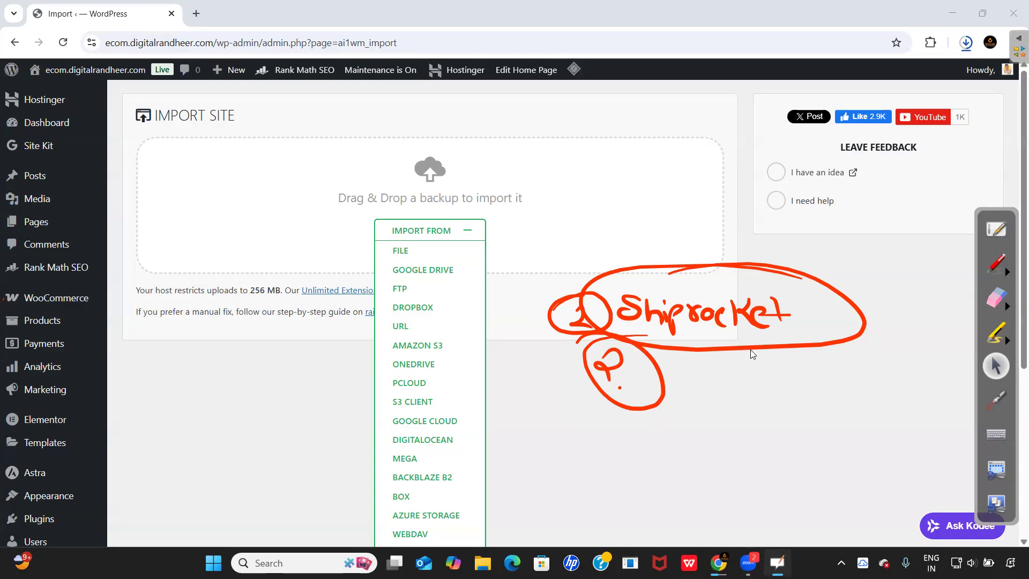
- Open the Shiprocket website, shiprocket.in, in a new browser tab
left_click(196, 12)
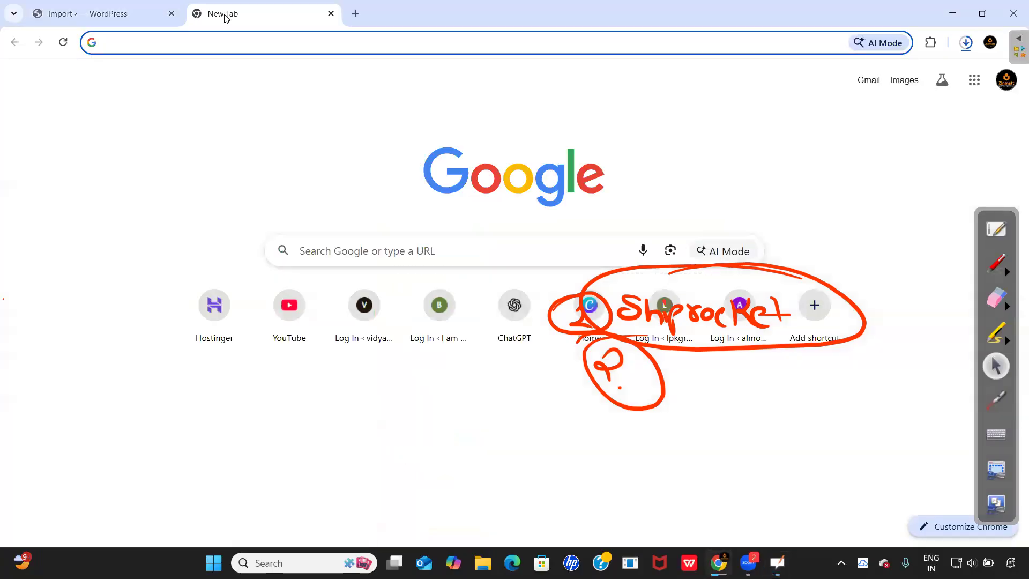
type("shi")
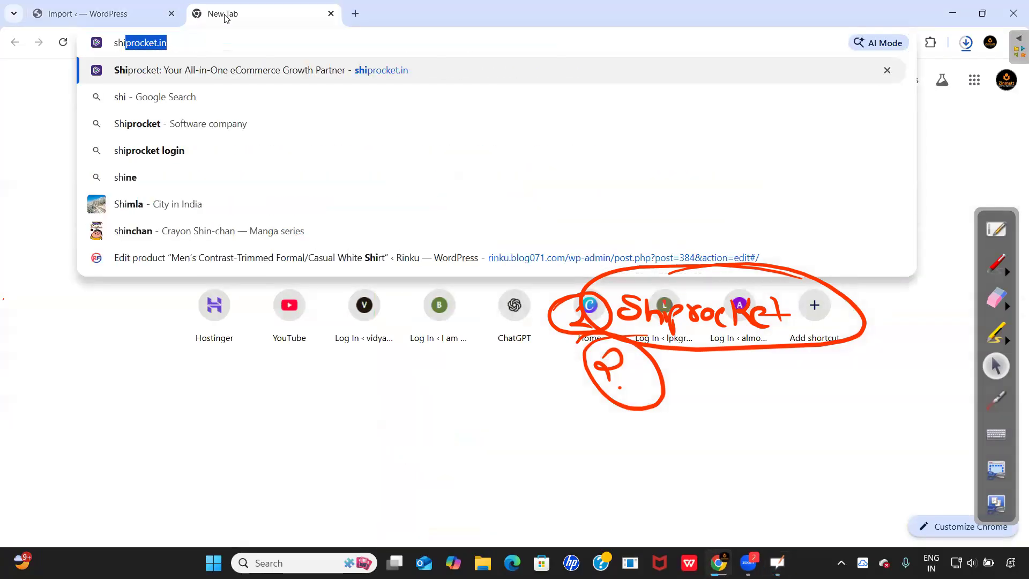
key("Return")
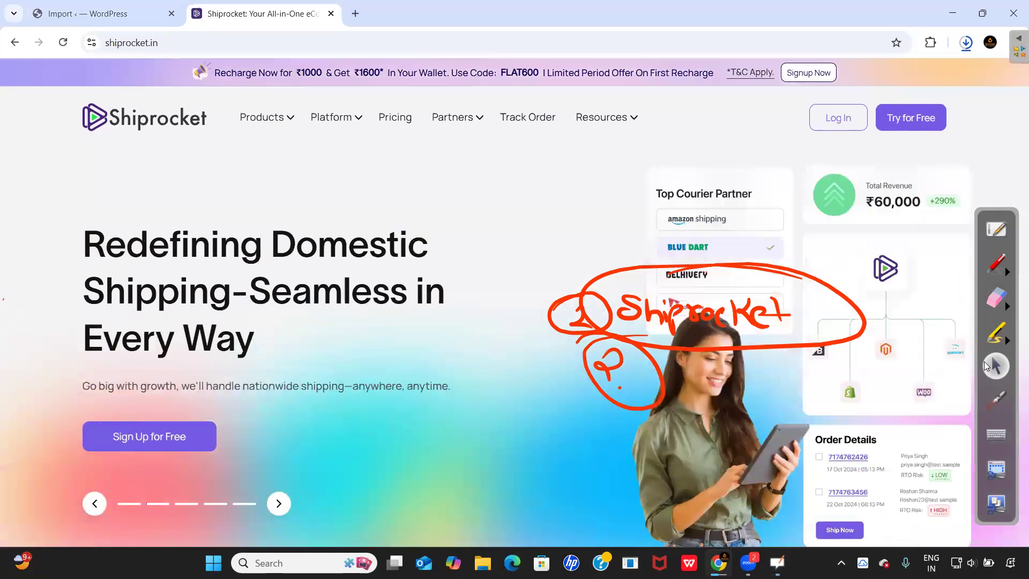
- Handwrite a circled "A/C" with a circled note below it and an underlined "Rays" in red on the Shiprocket homepage
left_click(998, 265)
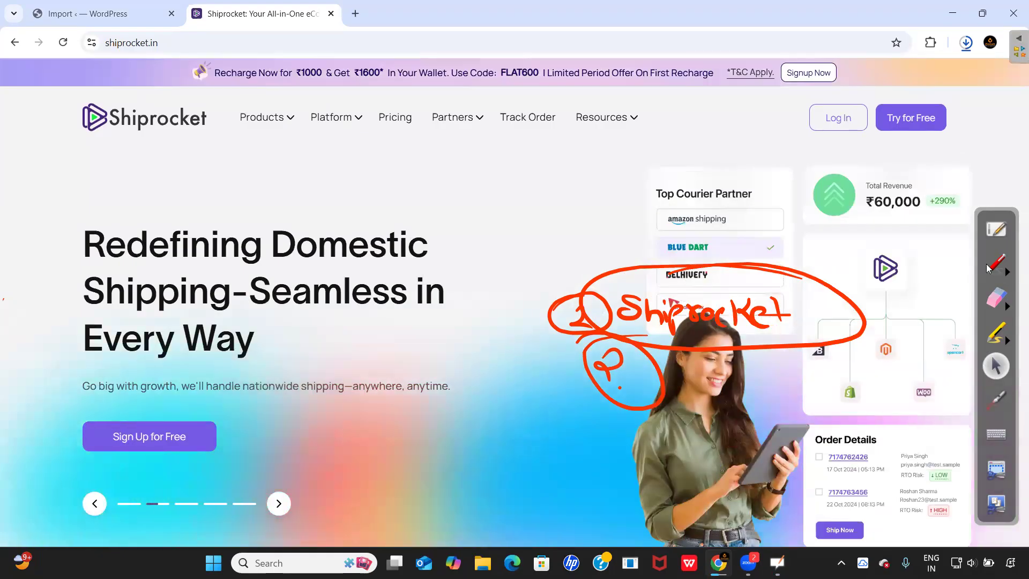
mouse_move(215, 155)
left_mouse_down()
mouse_move(211, 182)
mouse_move(249, 185)
left_mouse_up()
left_click_drag(276, 163, 275, 183)
left_click_drag(199, 156, 316, 157)
mouse_move(228, 202)
left_mouse_down()
mouse_move(300, 168)
mouse_move(379, 184)
left_mouse_up()
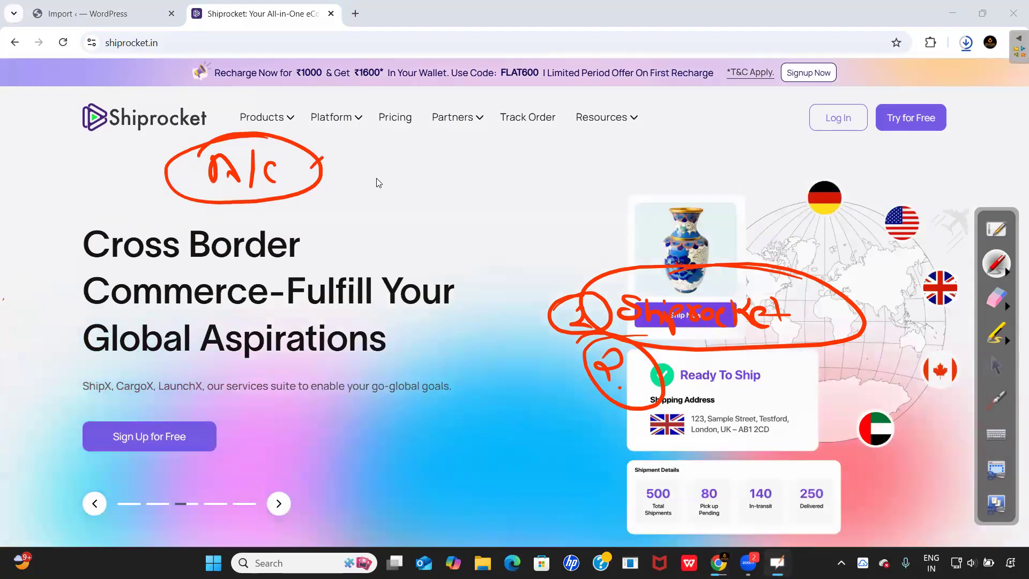
mouse_move(480, 134)
left_mouse_down()
mouse_move(480, 165)
mouse_move(496, 164)
mouse_move(508, 145)
mouse_move(520, 191)
mouse_move(575, 161)
left_mouse_up()
mouse_move(480, 161)
left_mouse_down()
mouse_move(596, 173)
mouse_move(569, 181)
left_mouse_up()
mouse_move(225, 207)
left_mouse_down()
mouse_move(217, 222)
mouse_move(263, 218)
mouse_move(239, 195)
mouse_move(268, 201)
left_mouse_up()
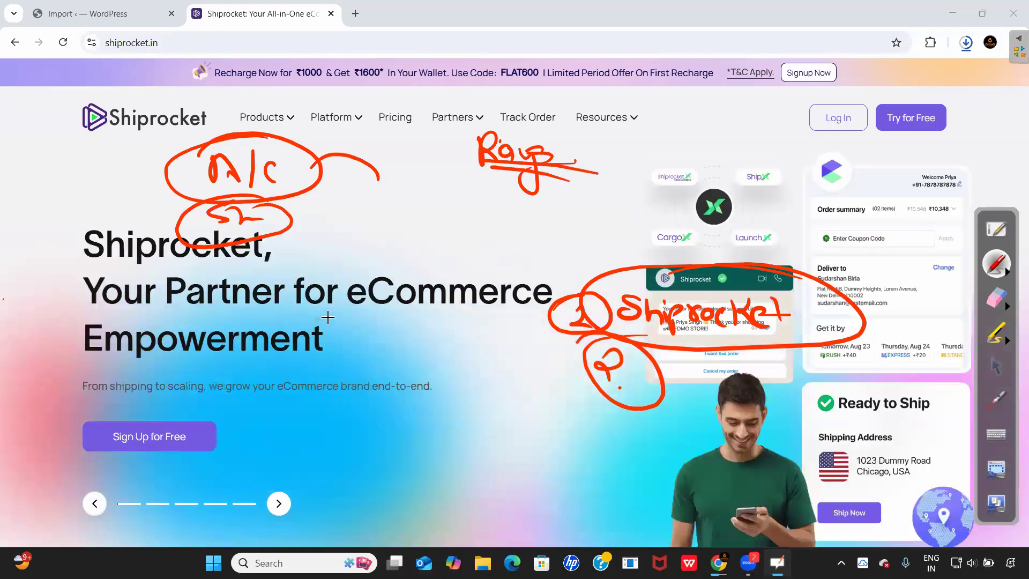
- Erase all the red handwriting and circles from the Shiprocket homepage
left_click(996, 298)
mouse_move(771, 289)
left_mouse_down()
mouse_move(746, 340)
mouse_move(613, 271)
mouse_move(589, 372)
mouse_move(532, 367)
mouse_move(488, 145)
mouse_move(202, 156)
mouse_move(269, 230)
mouse_move(973, 364)
left_mouse_up()
left_click(994, 364)
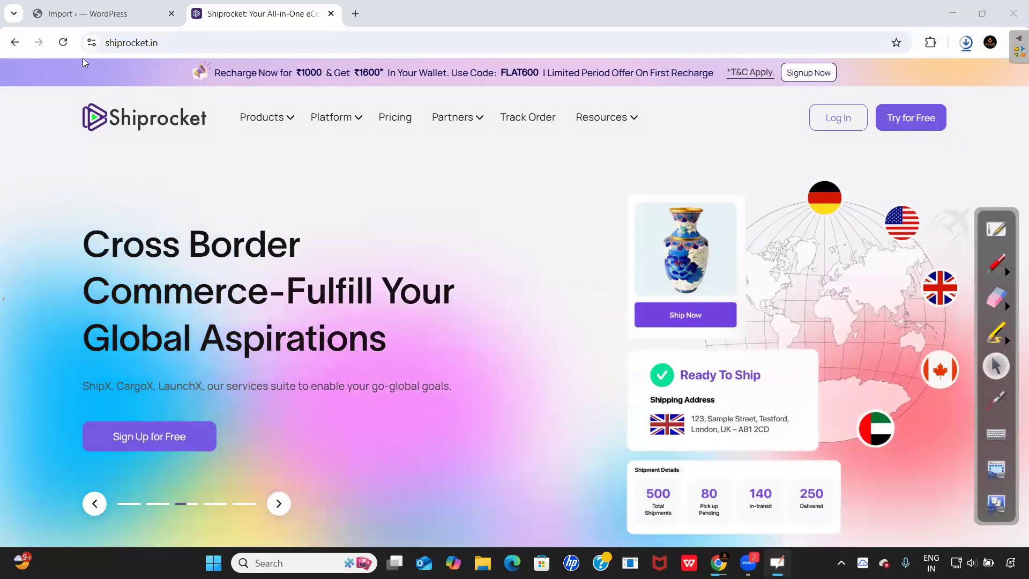
- Return to the WordPress admin, open the Add Plugins page and search the plugin directory for "shiprocket"
left_click(106, 17)
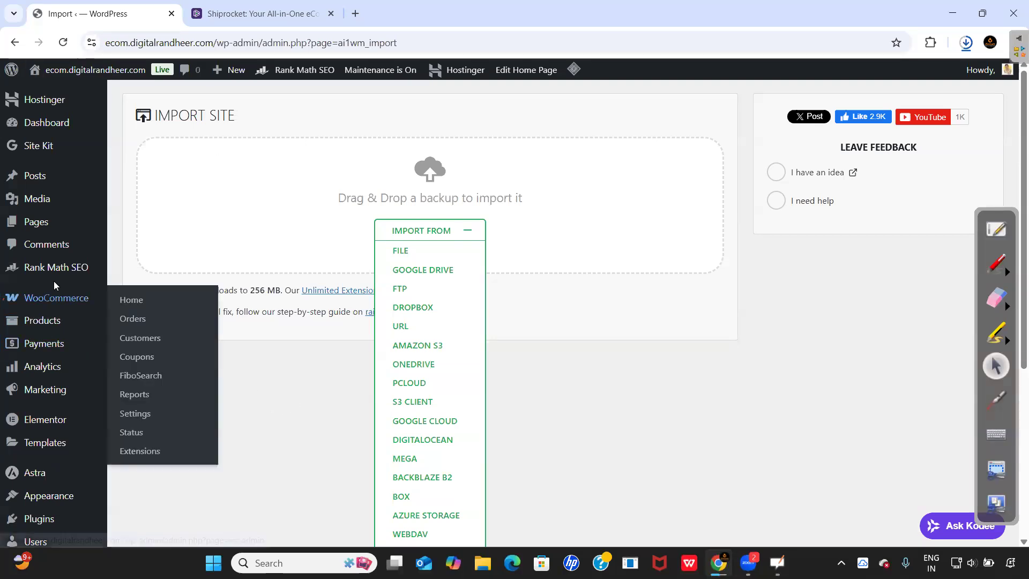
scroll(51, 474, "down", 3)
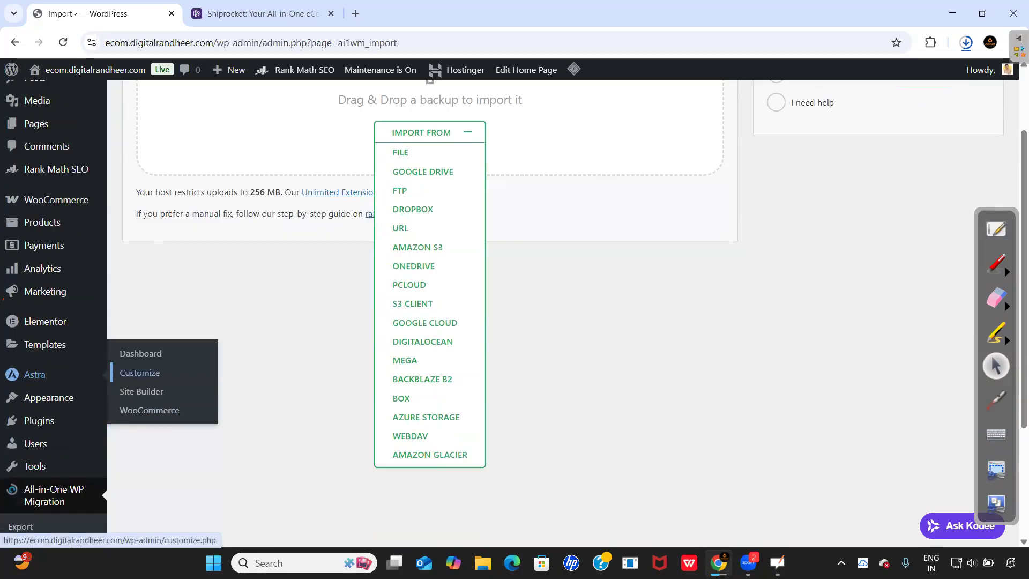
mouse_move(44, 376)
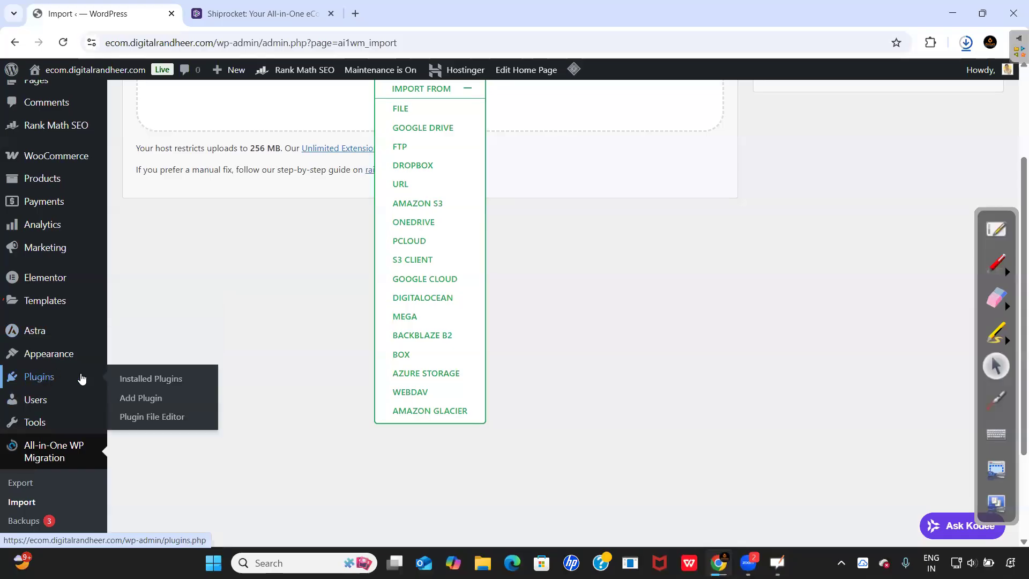
left_click(142, 398)
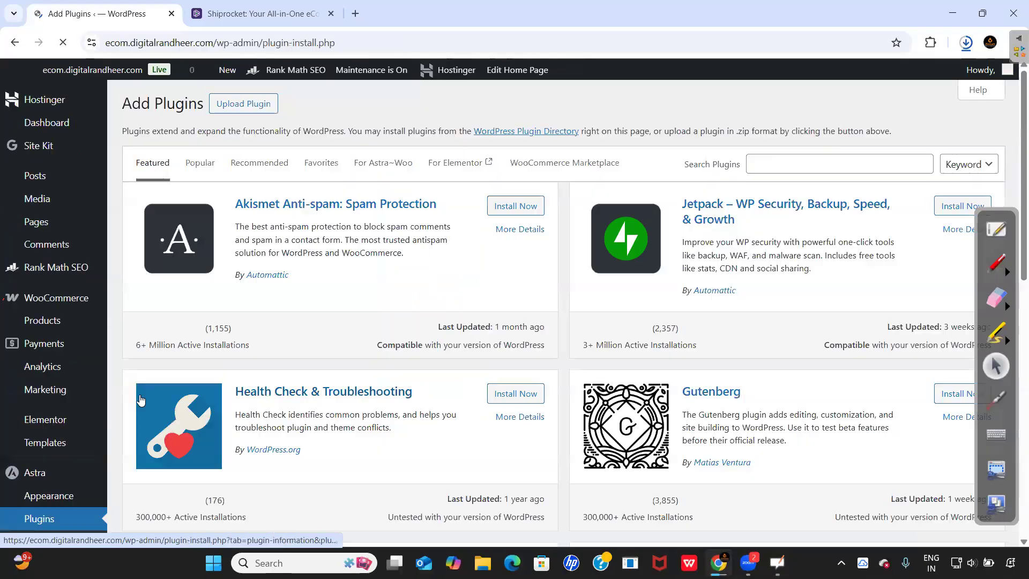
left_click(774, 163)
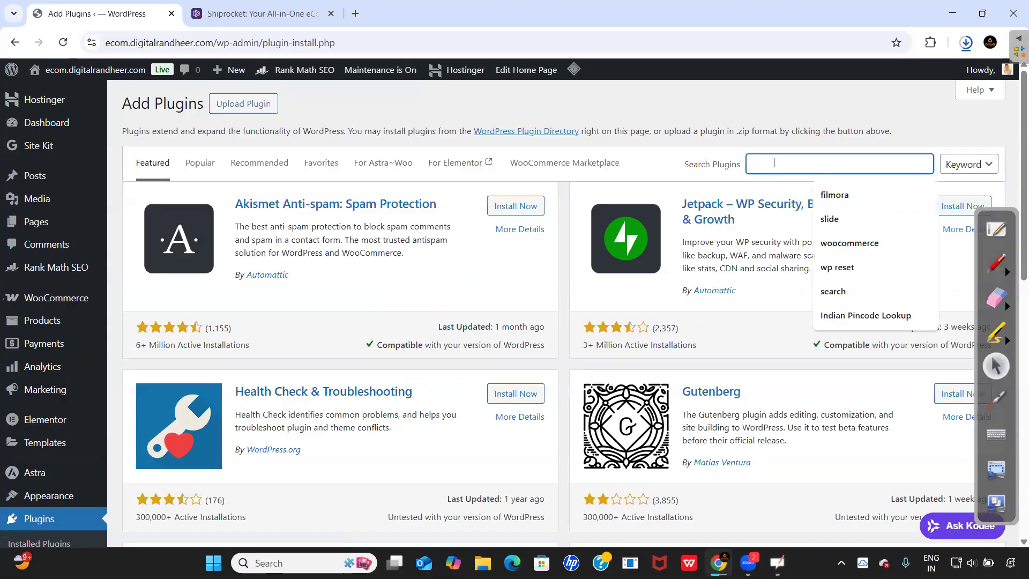
type("shiprocket")
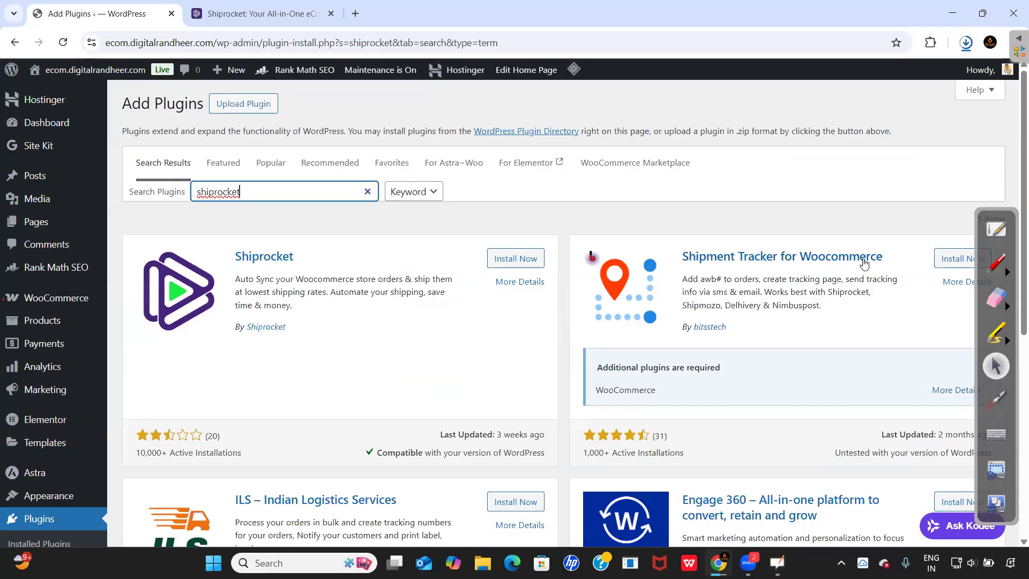
- Circle the Shiprocket plugin's name in red, then install and activate that plugin
left_click(995, 262)
mouse_move(239, 234)
left_mouse_down()
mouse_move(317, 255)
mouse_move(228, 283)
mouse_move(268, 218)
left_mouse_up()
left_click(995, 366)
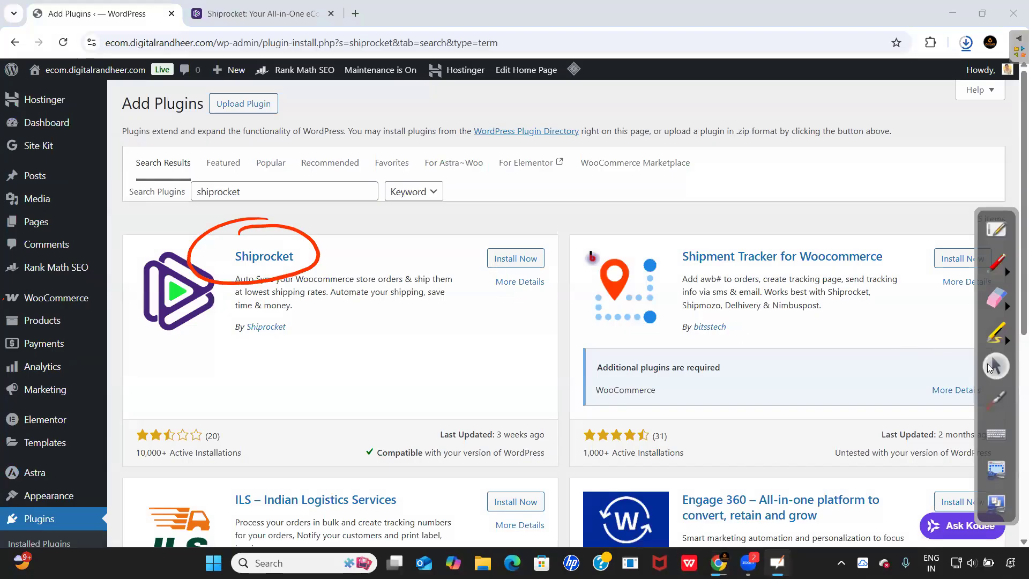
left_click(521, 262)
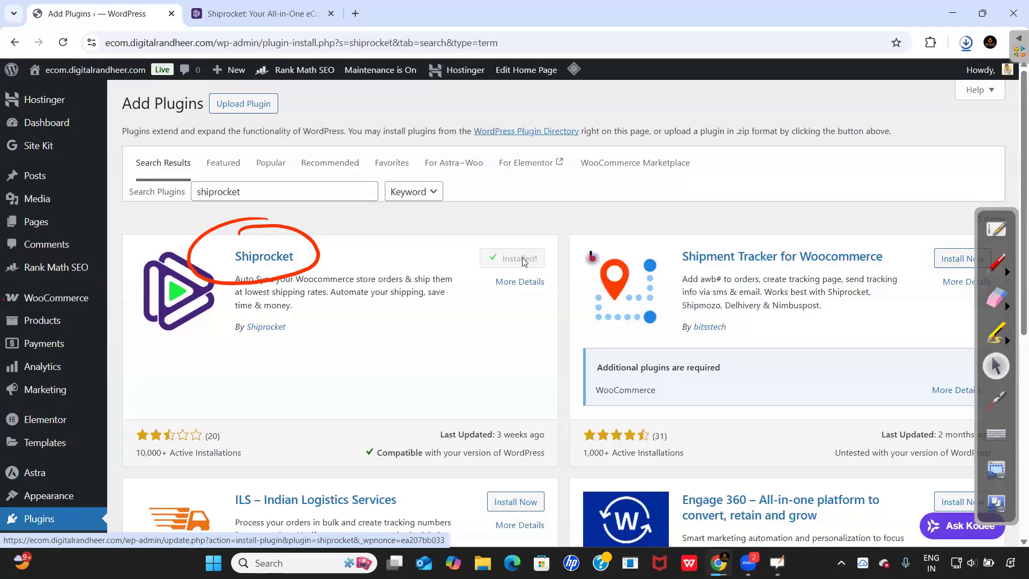
left_click(523, 260)
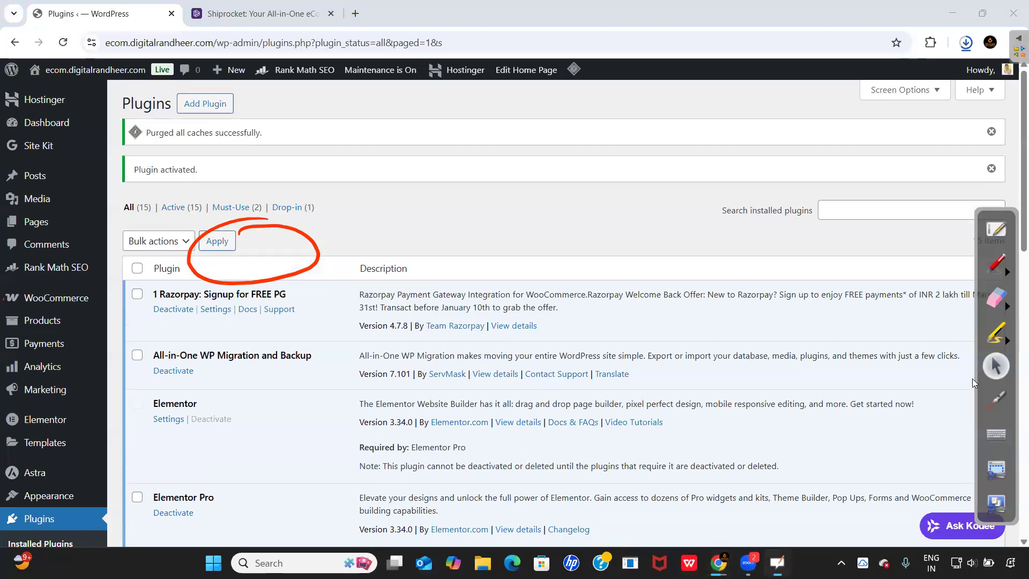
- Open the WooCommerce settings, circle the Shipping section in red and link it to a handwritten "Shipping" label
mouse_move(56, 297)
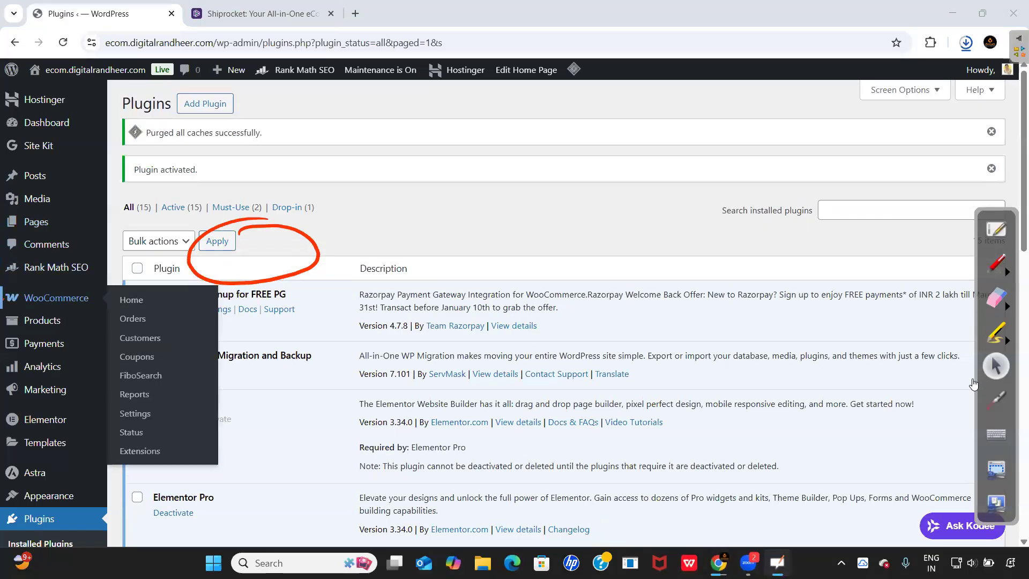
left_click(140, 414)
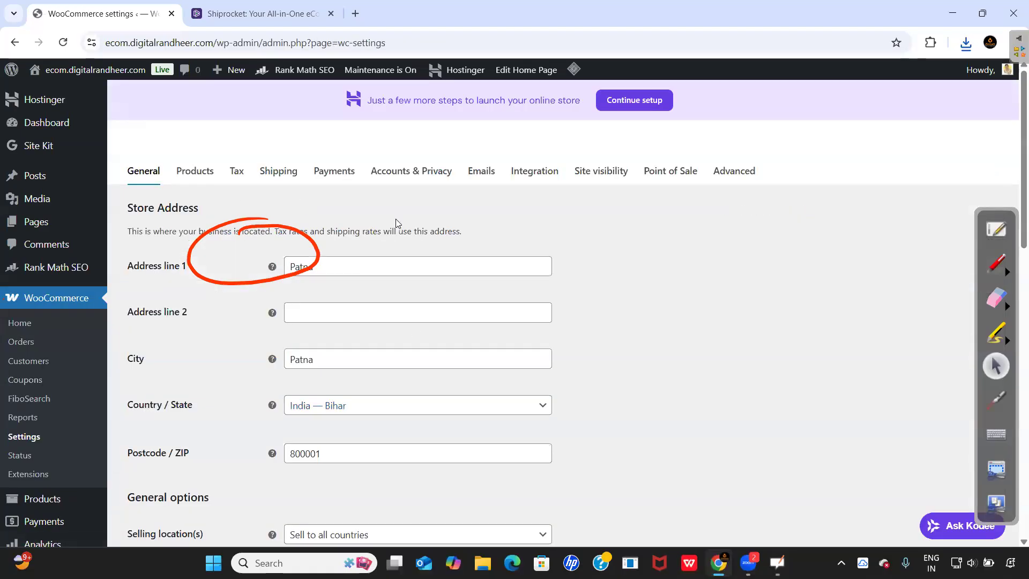
left_click(995, 263)
mouse_move(258, 155)
left_mouse_down()
mouse_move(301, 188)
mouse_move(252, 165)
mouse_move(423, 183)
mouse_move(508, 232)
mouse_move(609, 223)
mouse_move(664, 252)
mouse_move(676, 242)
left_mouse_up()
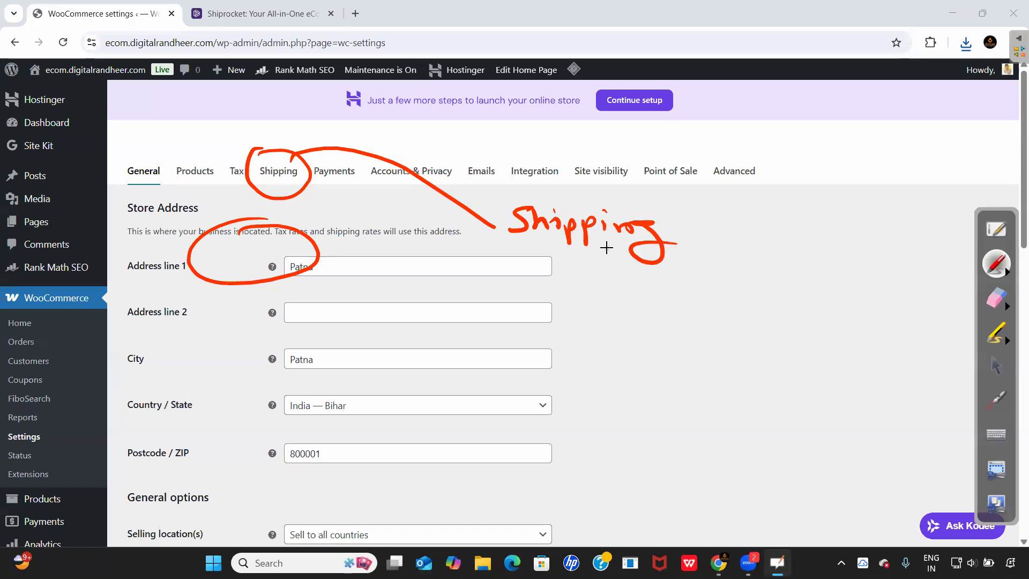
- Erase the leftover red circle over the Store Address fields, keeping the Shipping annotation
left_click(996, 366)
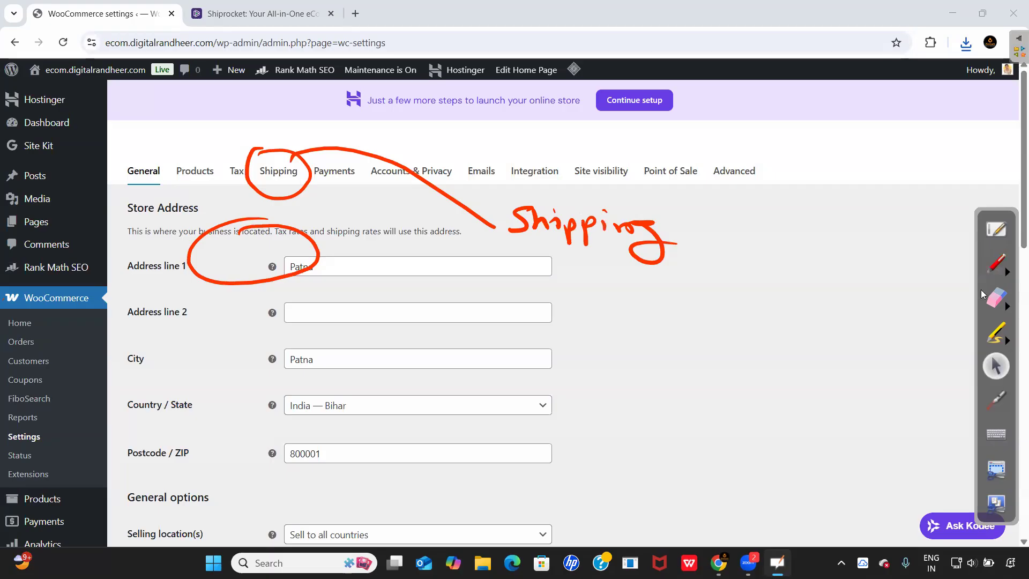
left_click(991, 297)
mouse_move(295, 256)
left_mouse_down()
mouse_move(266, 238)
mouse_move(248, 266)
mouse_move(268, 278)
left_mouse_up()
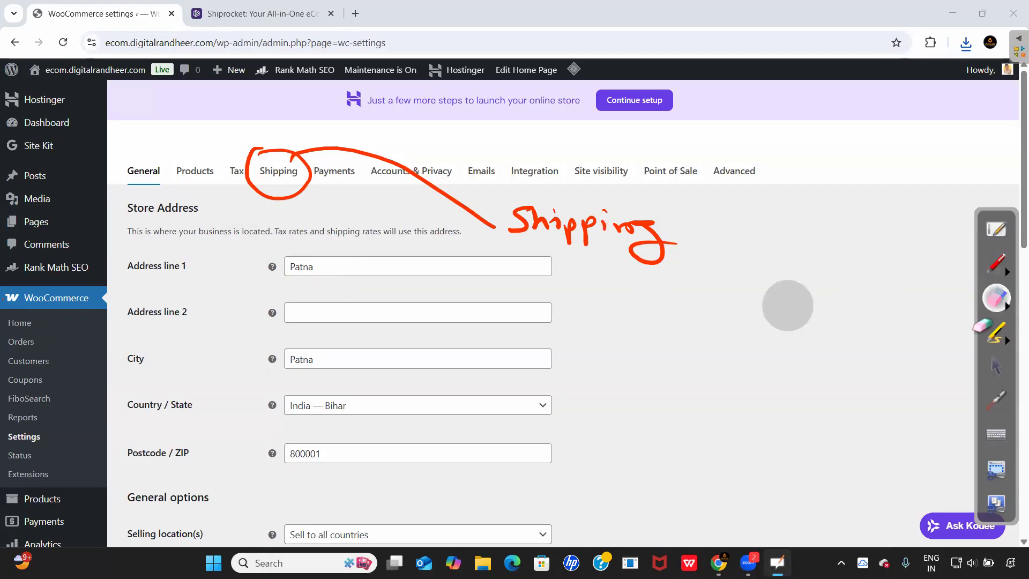
- Open the Shipping section of the WooCommerce settings and erase the red circle, connecting line and handwritten "Shipping" label
left_click(995, 366)
left_click(277, 168)
scroll(469, 352, "down", 1)
scroll(450, 322, "up", 1)
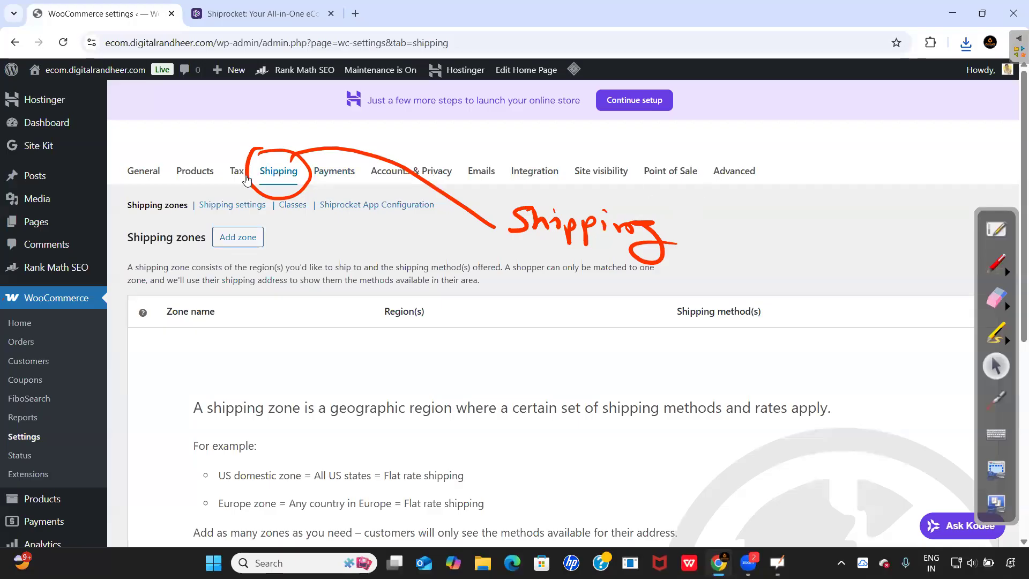
left_click(995, 298)
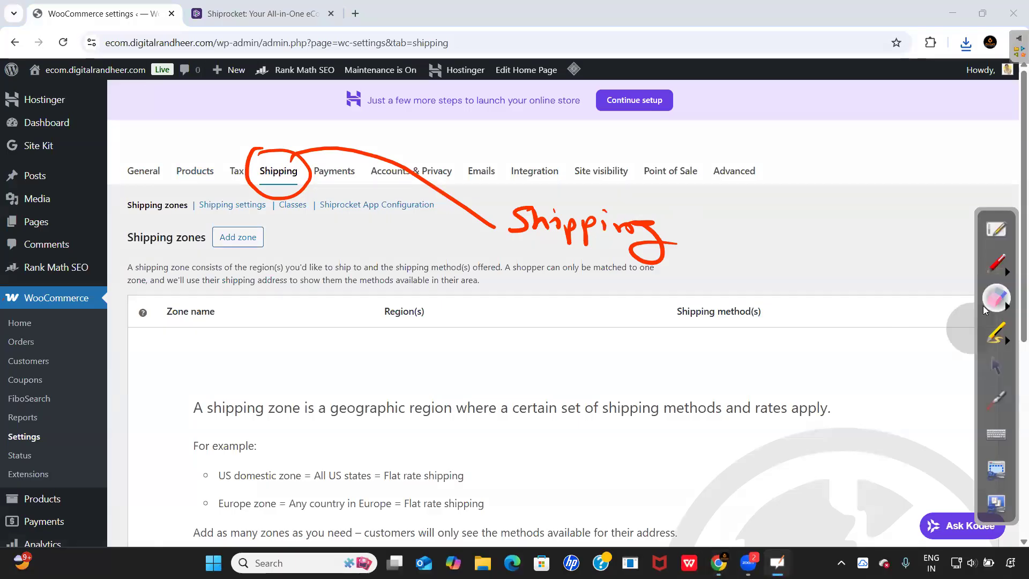
mouse_move(587, 225)
left_mouse_down()
mouse_move(663, 239)
mouse_move(275, 174)
mouse_move(332, 202)
left_mouse_up()
left_click(996, 366)
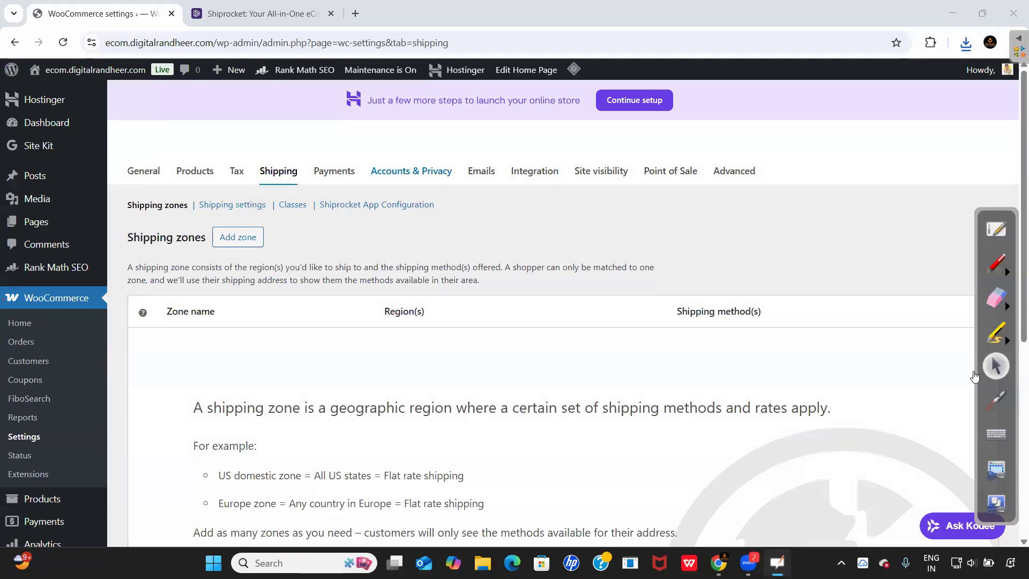
- Look up the Shiprocket entry in the installed plugins list, and return to the general WooCommerce settings
scroll(166, 395, "down", 5)
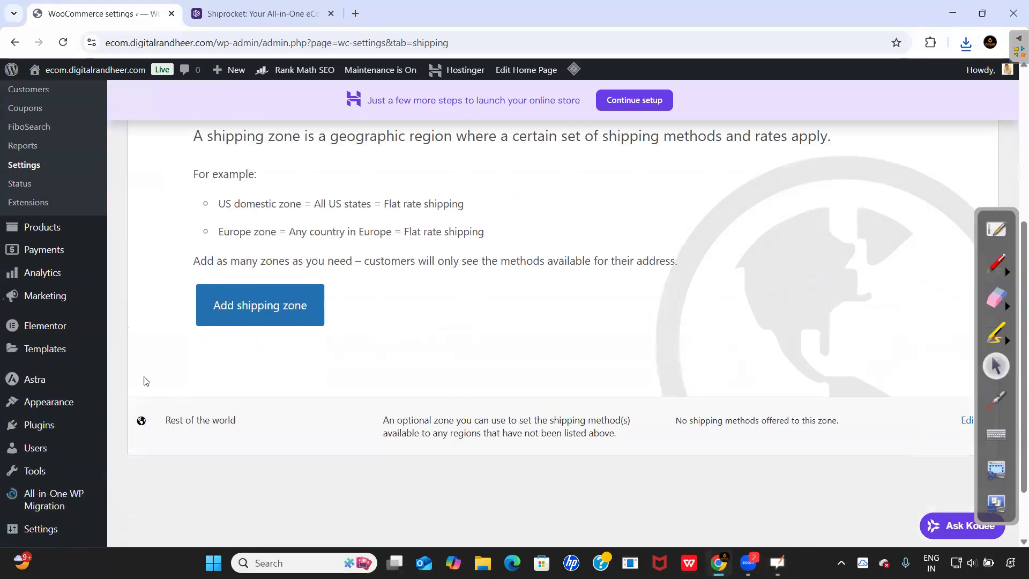
left_click(60, 422)
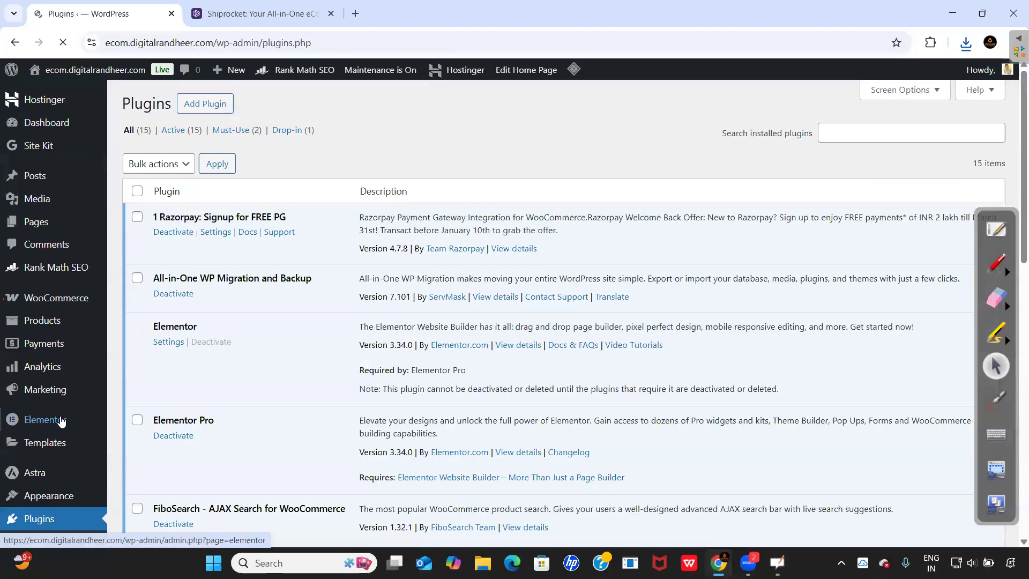
scroll(397, 394, "down", 11)
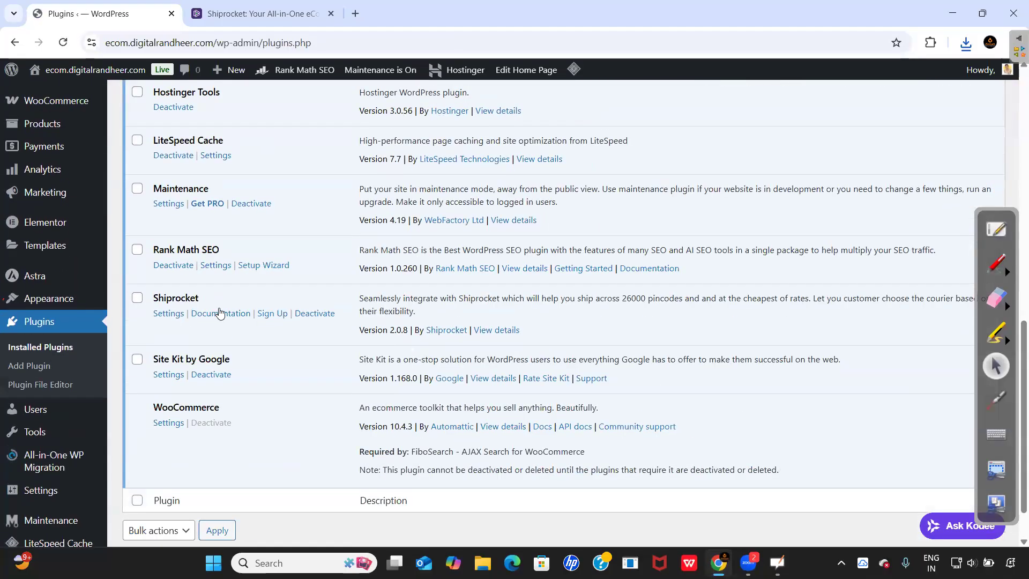
scroll(298, 370, "up", 11)
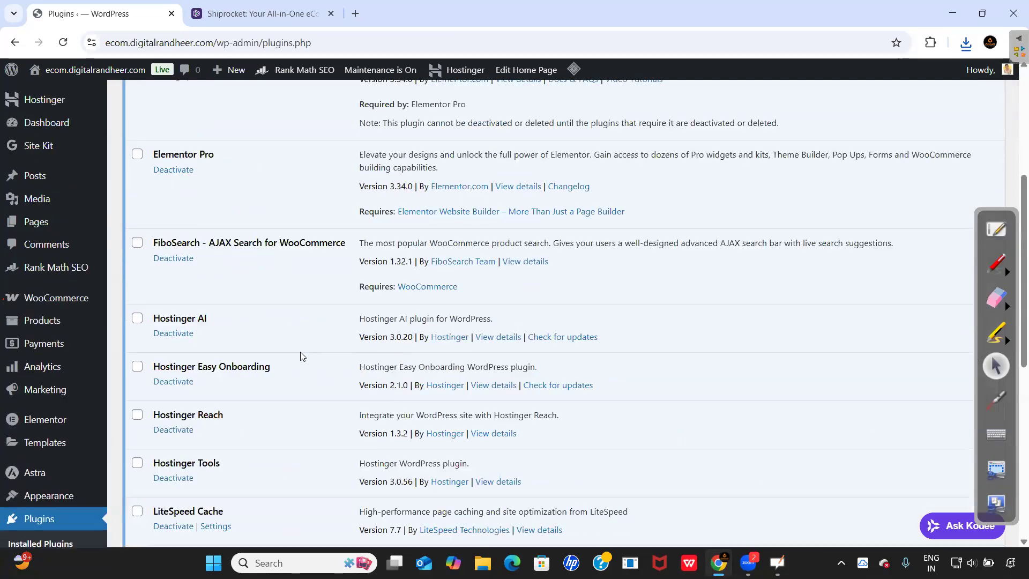
mouse_move(44, 299)
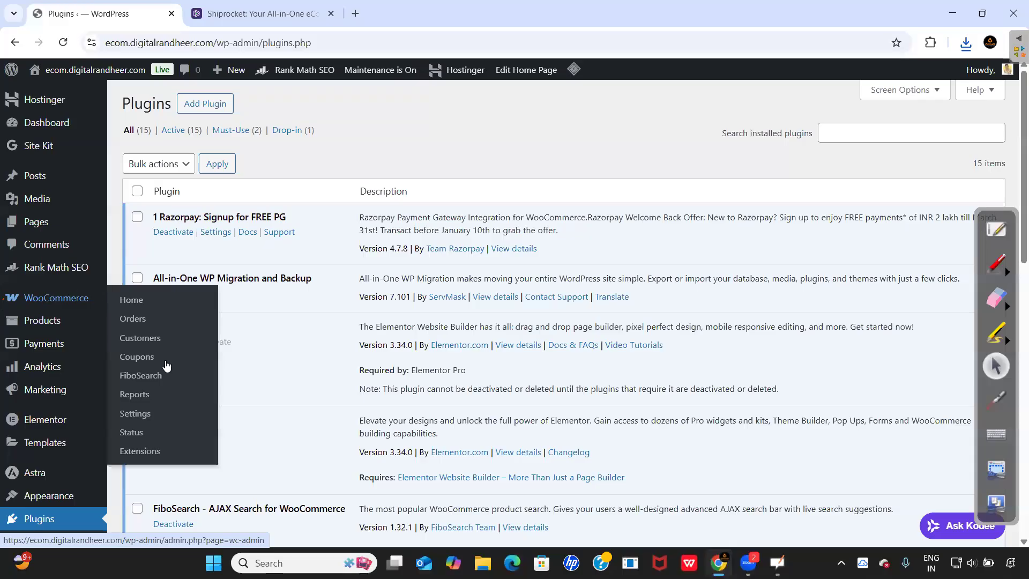
left_click(137, 412)
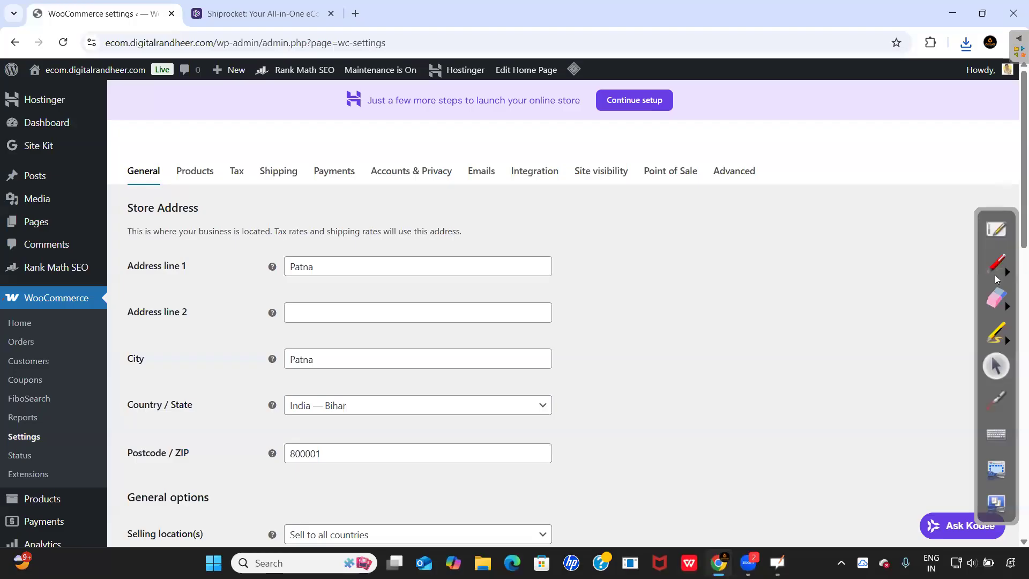
- Return to the installed plugins list and circle the Shiprocket entry with its action links in red
scroll(273, 305, "down", 5)
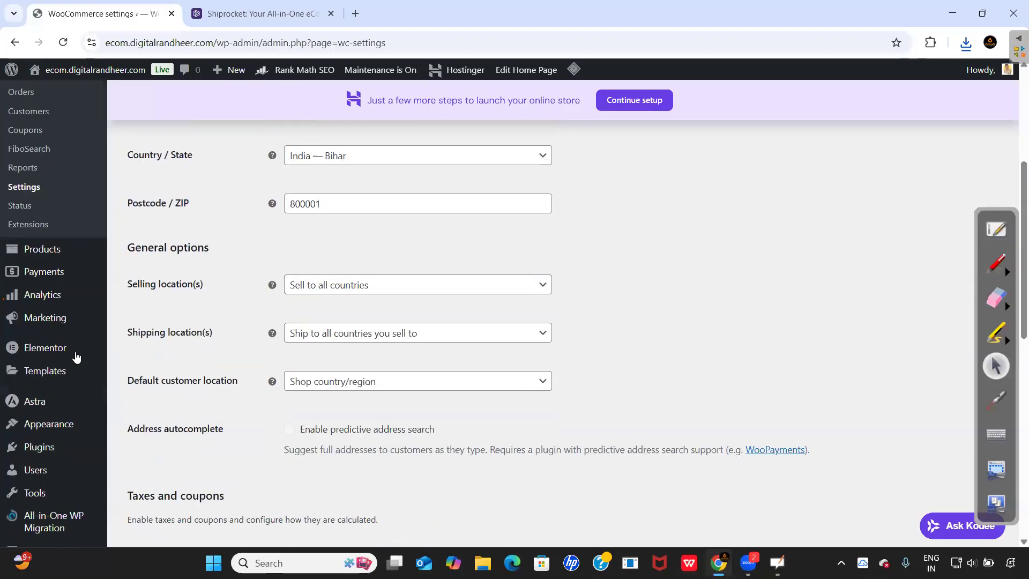
left_click(57, 447)
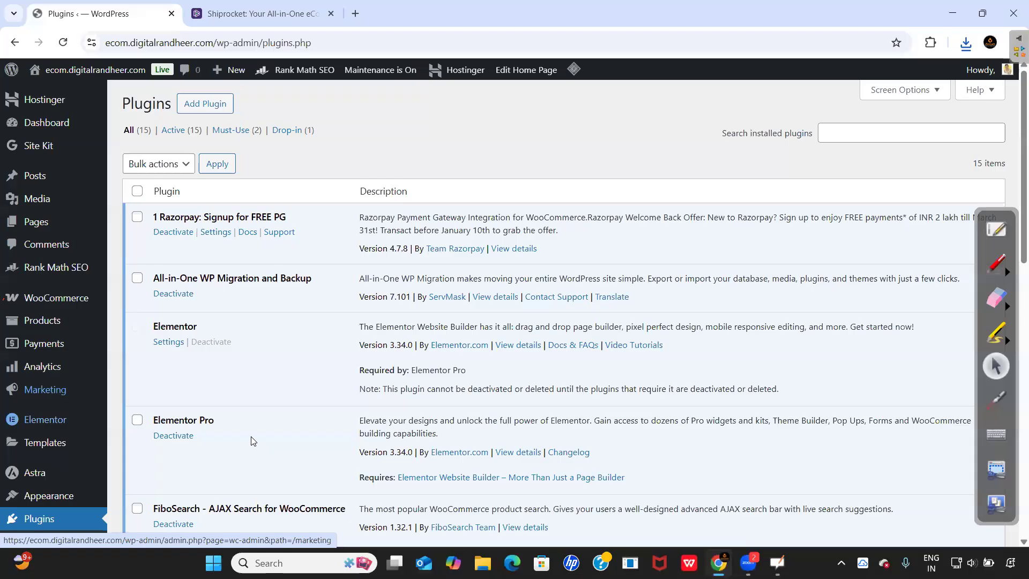
scroll(294, 330, "down", 15)
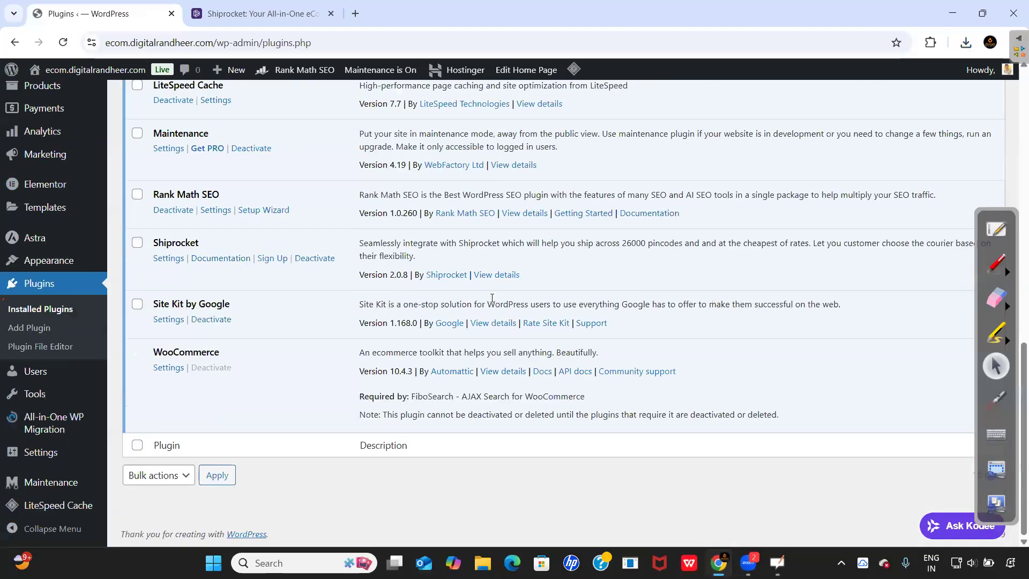
left_click(996, 263)
mouse_move(149, 227)
left_mouse_down()
mouse_move(204, 280)
mouse_move(131, 232)
left_mouse_up()
left_click(996, 366)
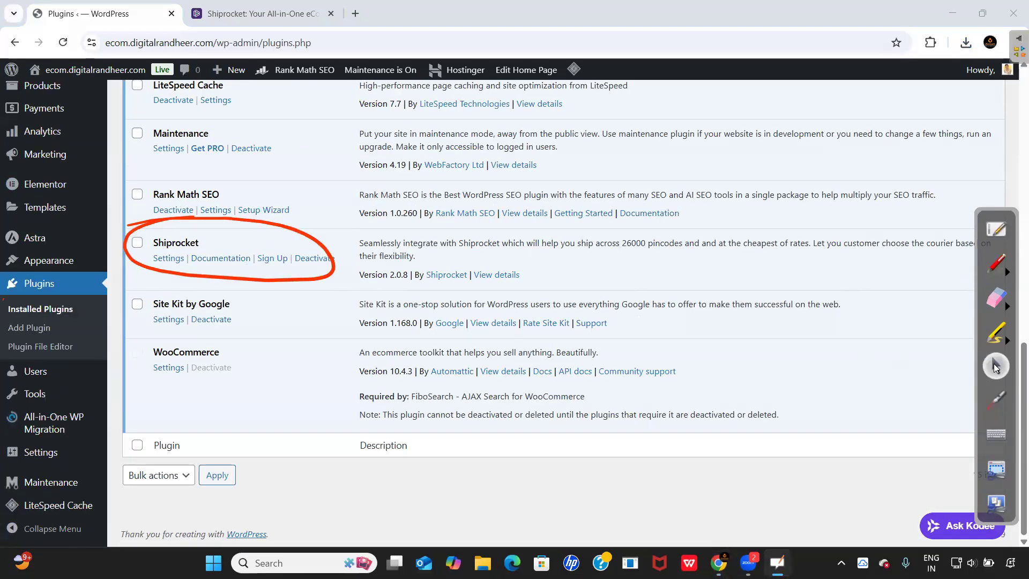
- Open the Shiprocket plugin's settings and look through the app configuration fields
left_click(169, 259)
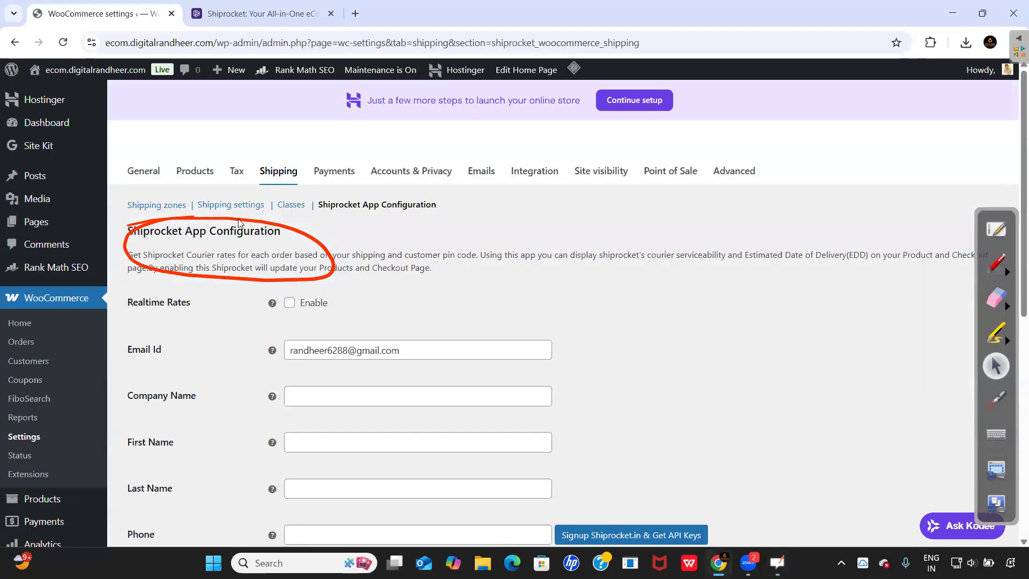
scroll(306, 375, "down", 4)
scroll(324, 403, "up", 4)
scroll(697, 268, "down", 5)
scroll(687, 262, "up", 1)
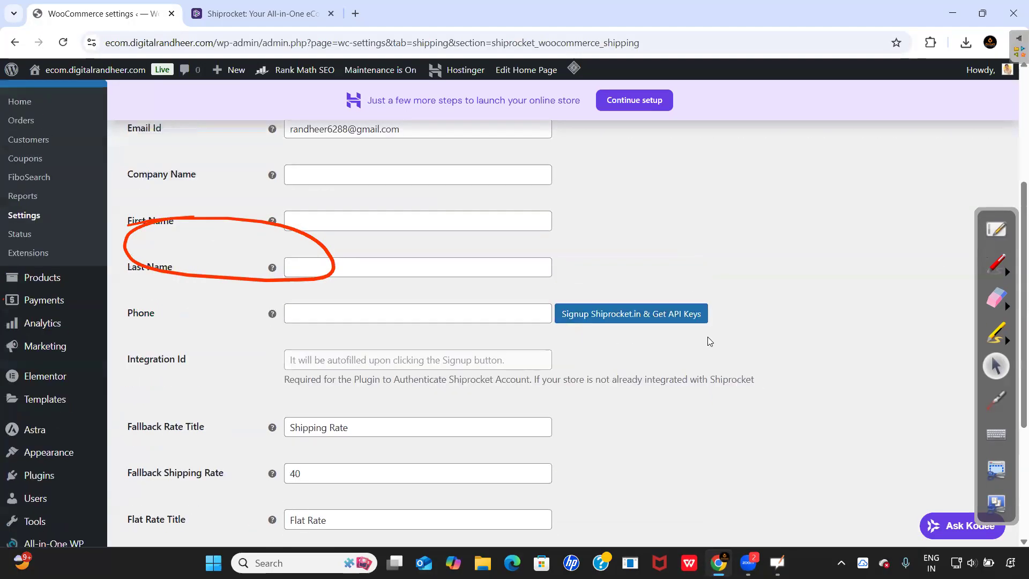
- Circle the Integration Id field in red and add a circled handwritten "ID" note beside it
left_click(996, 262)
mouse_move(265, 324)
left_mouse_down()
mouse_move(429, 310)
mouse_move(592, 375)
mouse_move(389, 391)
mouse_move(292, 322)
left_mouse_up()
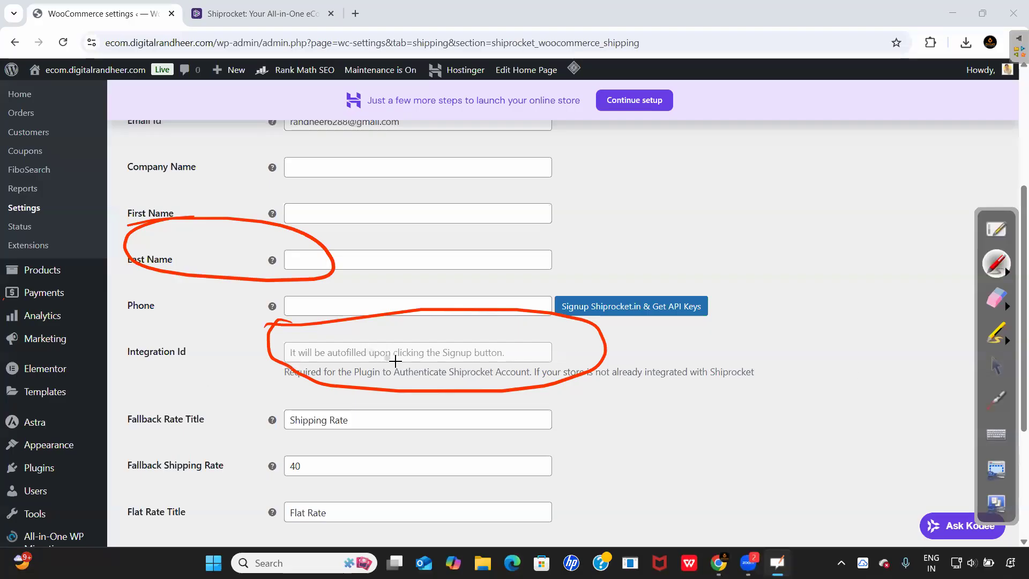
left_click_drag(633, 352, 637, 378)
mouse_move(650, 366)
left_mouse_down()
mouse_move(671, 384)
mouse_move(688, 372)
left_mouse_up()
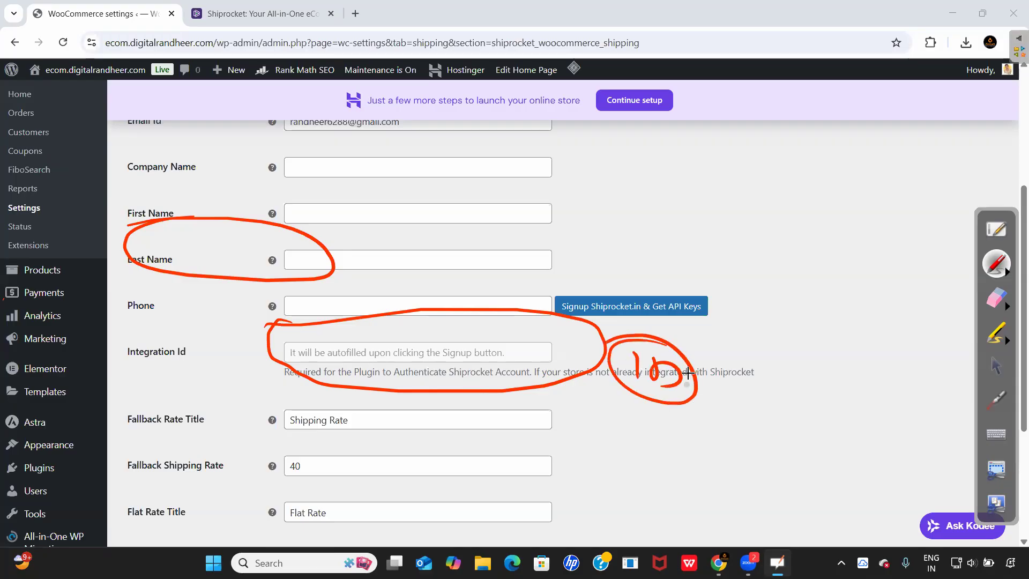
left_click(995, 366)
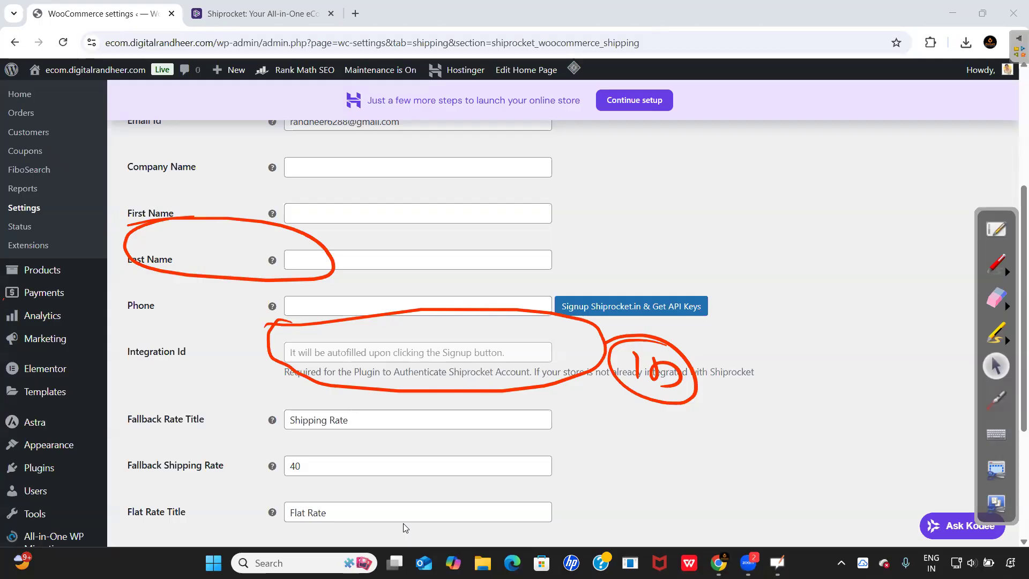
- Erase all the red annotations over the Shiprocket configuration form
left_click(996, 298)
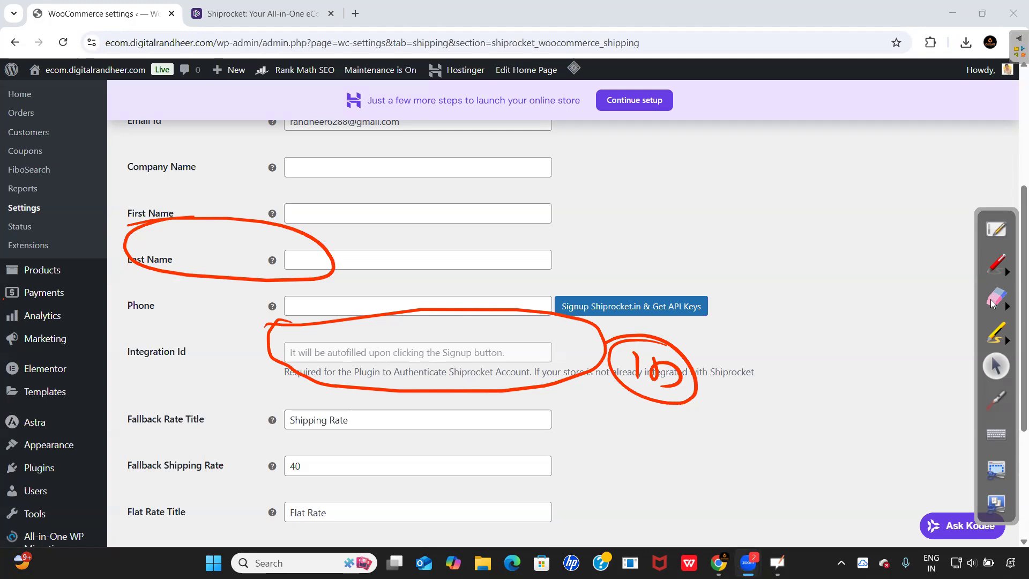
mouse_move(670, 364)
left_mouse_down()
mouse_move(626, 373)
mouse_move(613, 336)
mouse_move(450, 326)
mouse_move(420, 390)
mouse_move(457, 368)
mouse_move(304, 289)
left_mouse_up()
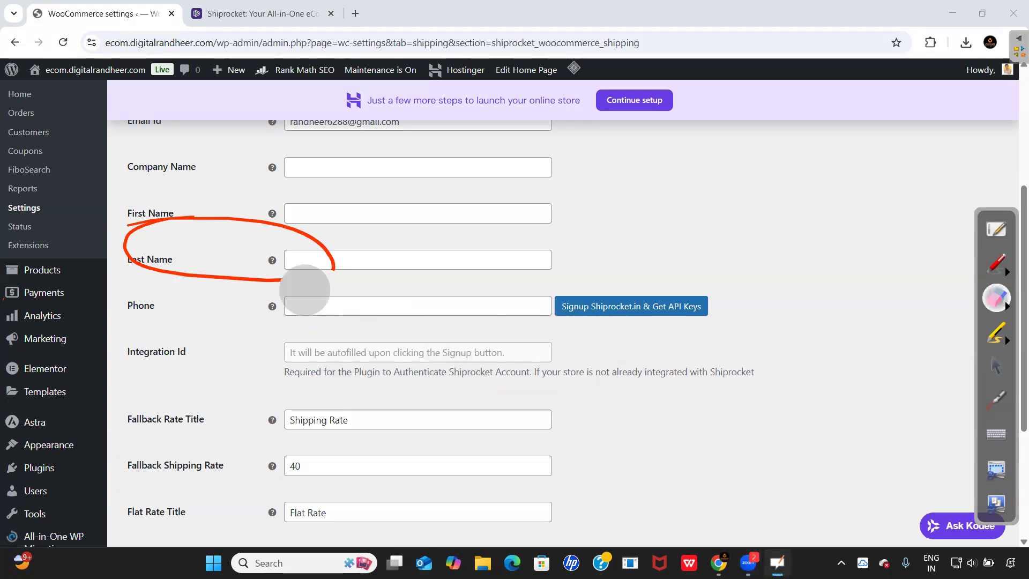
left_click(996, 367)
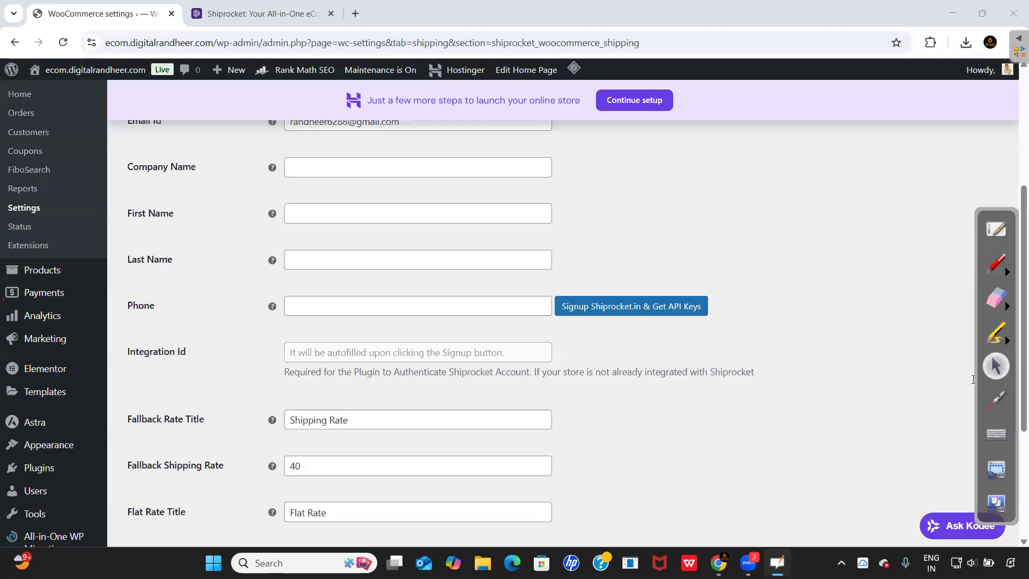
- Handwrite "Export" in red with an arrow to a circled "file" beside the form, and add a second linked note beneath it
left_click(996, 262)
mouse_move(610, 192)
left_mouse_down()
mouse_move(610, 212)
mouse_move(623, 215)
mouse_move(721, 218)
mouse_move(734, 205)
mouse_move(738, 229)
left_mouse_up()
mouse_move(781, 202)
left_mouse_down()
mouse_move(777, 251)
mouse_move(790, 237)
left_mouse_up()
left_click(790, 224)
mouse_move(807, 210)
left_mouse_down()
mouse_move(807, 242)
mouse_move(829, 240)
left_mouse_up()
left_click(828, 237)
left_click_drag(763, 188, 742, 214)
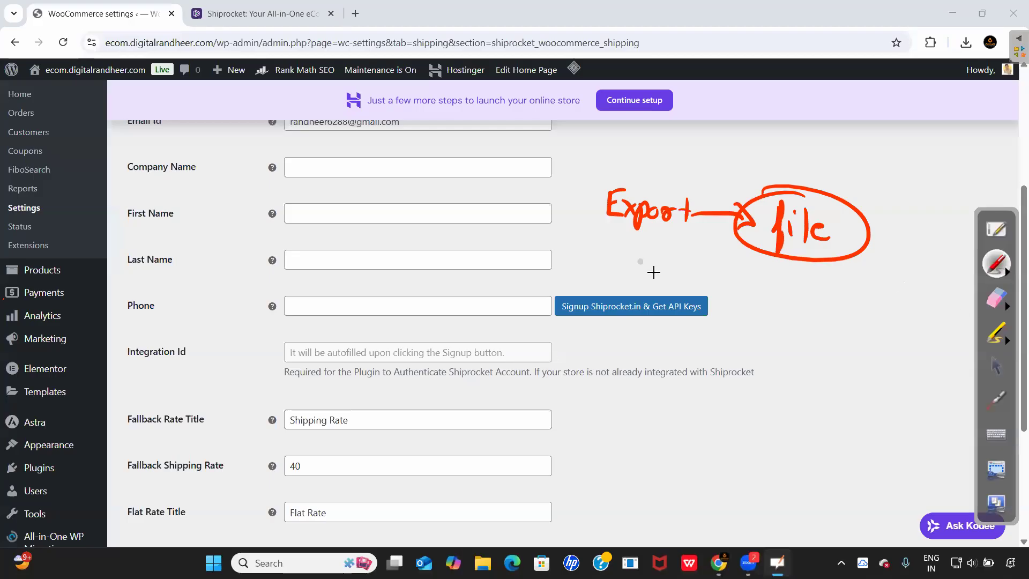
mouse_move(611, 250)
left_mouse_down()
mouse_move(635, 274)
mouse_move(598, 273)
left_mouse_up()
left_click_drag(589, 236, 607, 238)
left_click_drag(596, 270, 619, 271)
mouse_move(731, 246)
left_mouse_down()
mouse_move(773, 204)
mouse_move(799, 221)
left_mouse_up()
mouse_move(763, 240)
left_mouse_down()
mouse_move(715, 269)
mouse_move(670, 262)
left_mouse_up()
- Erase the handwritten "Export" and "file" diagram beside the name fields
left_click(996, 298)
mouse_move(712, 195)
left_mouse_down()
mouse_move(871, 255)
mouse_move(613, 214)
mouse_move(701, 266)
mouse_move(777, 289)
left_mouse_up()
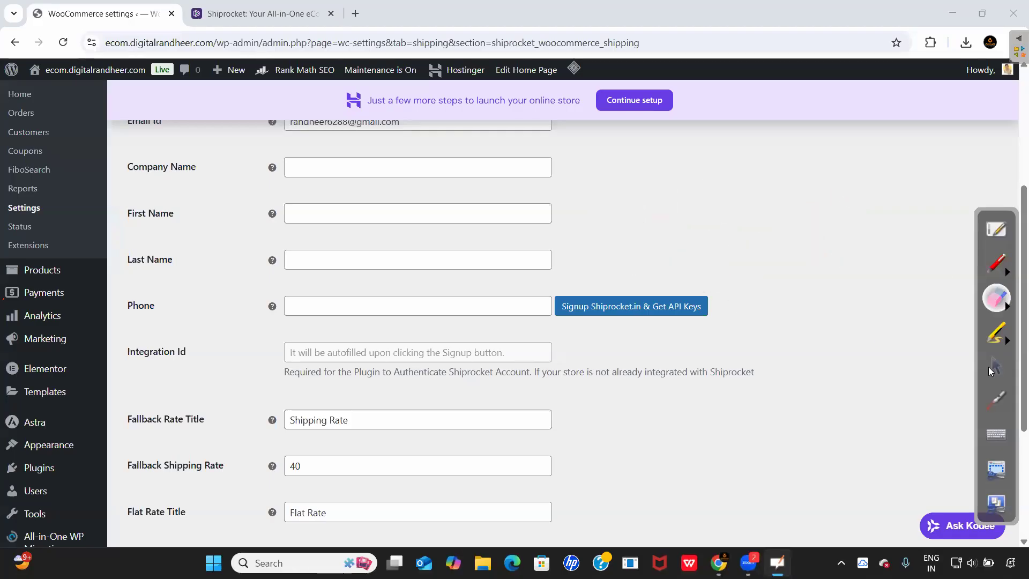
left_click(996, 366)
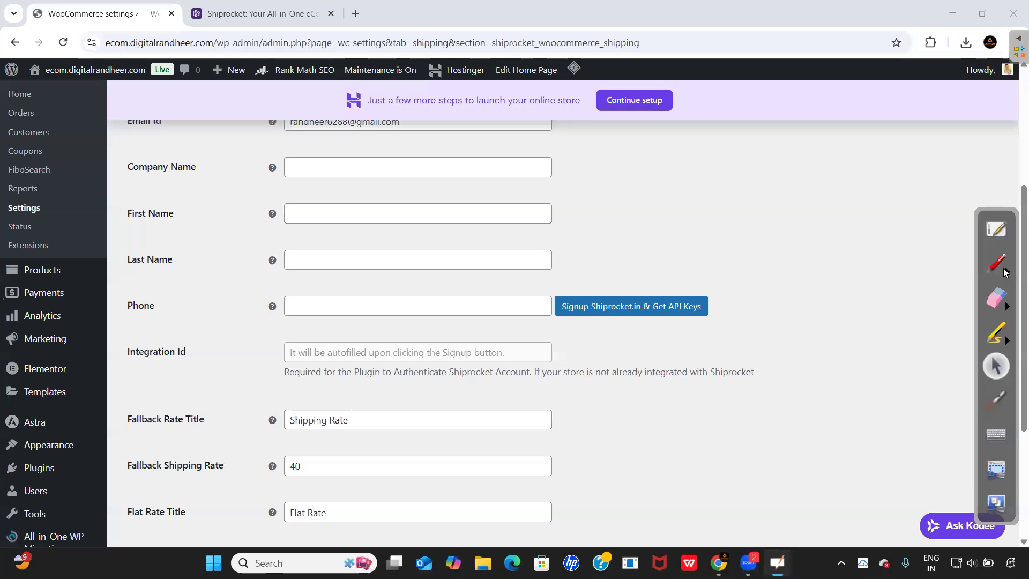
- Open the Add Plugins page and search the plugin directory for "live chat"
scroll(966, 297, "down", 4)
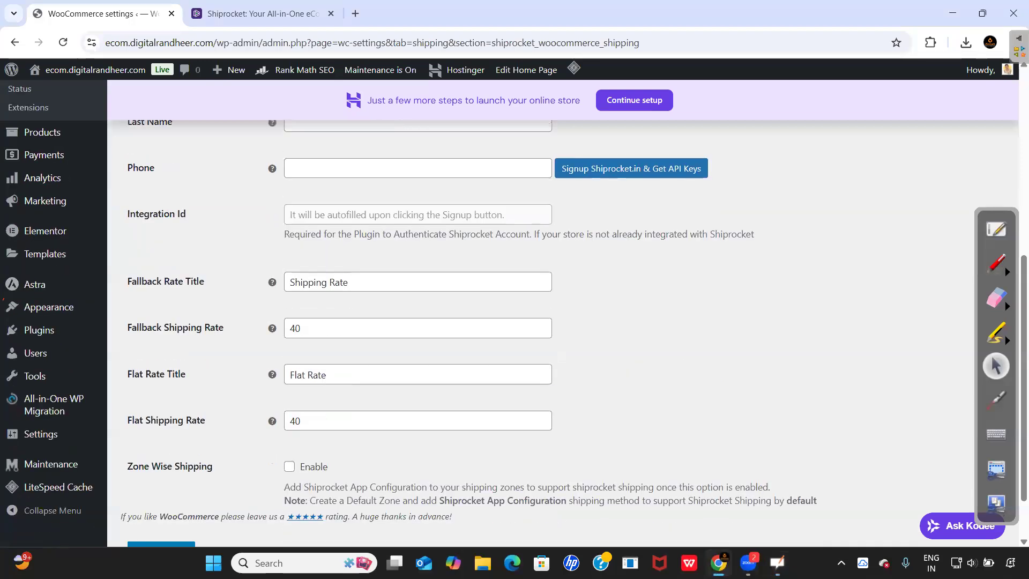
left_click(996, 369)
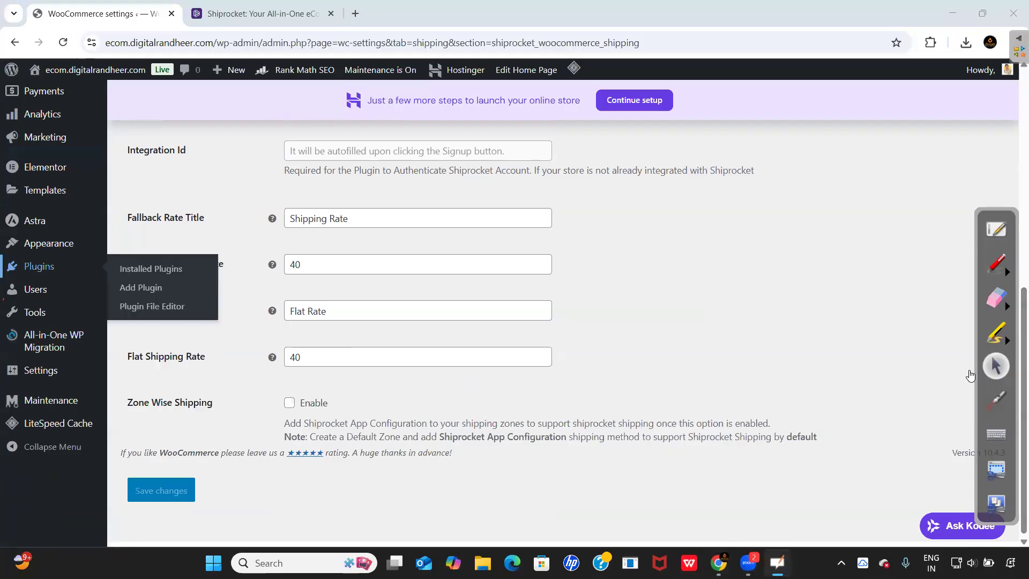
left_click(138, 287)
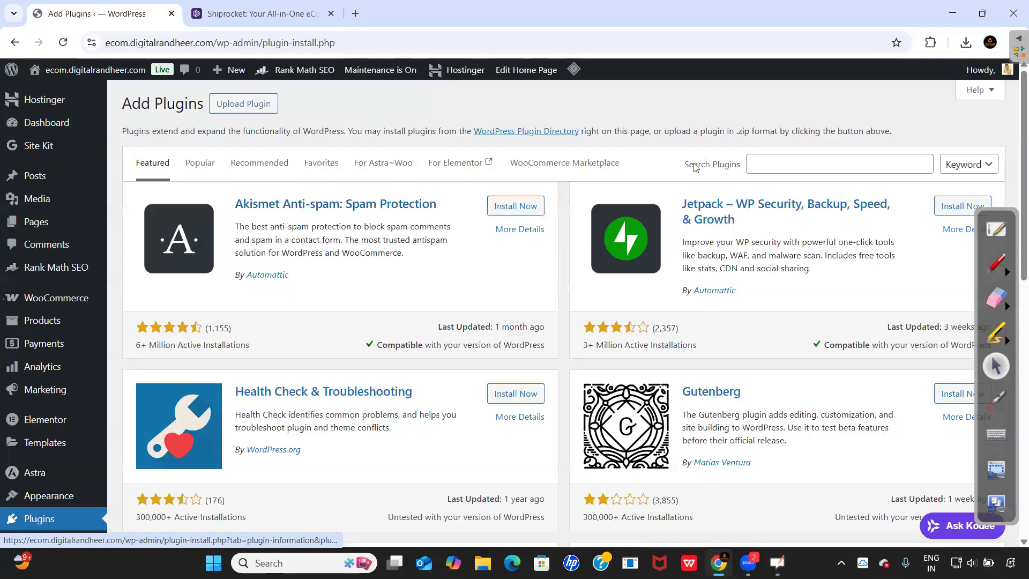
left_click(806, 158)
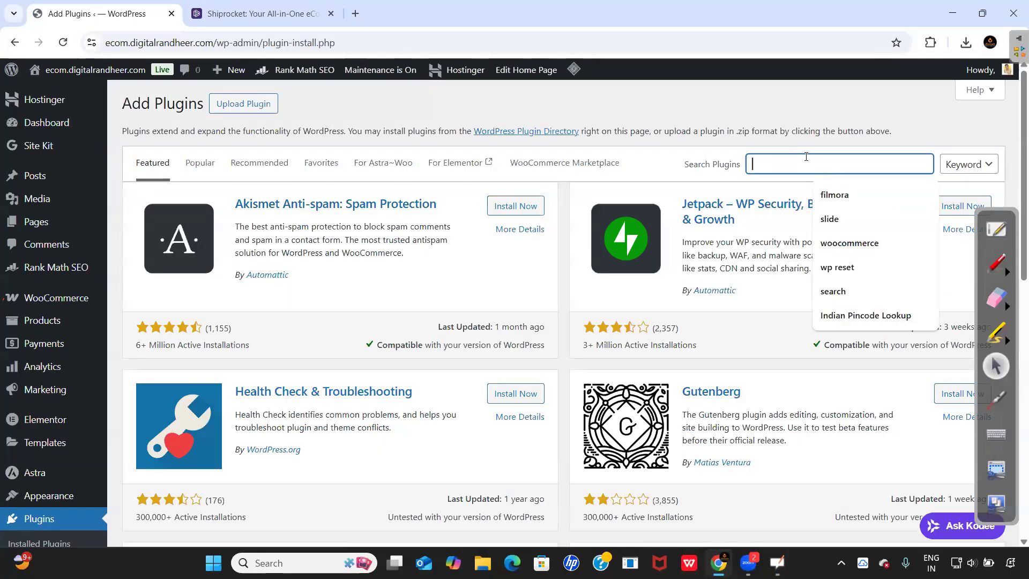
type("live chat")
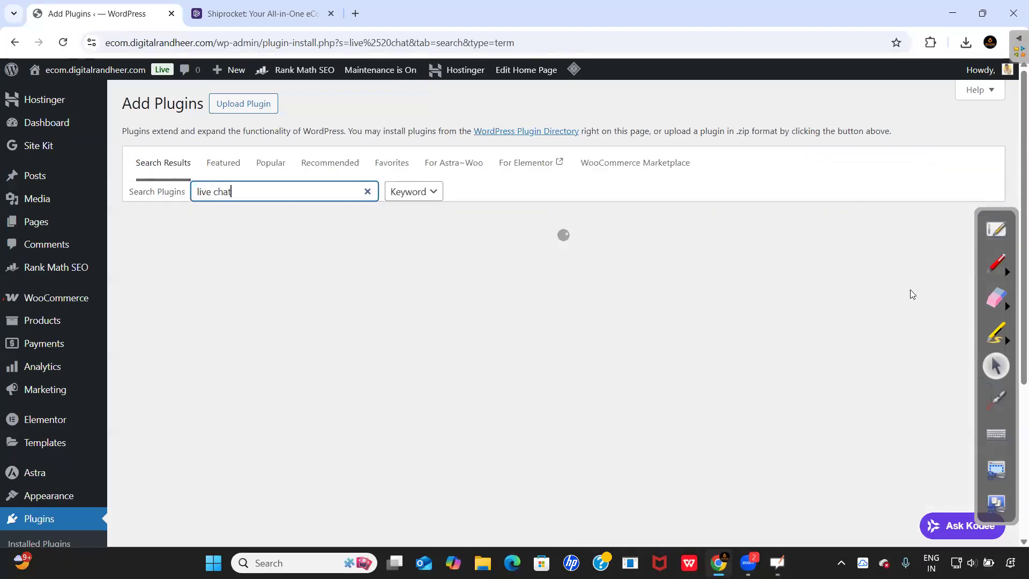
- Circle the Tawk.To Live Chat plugin's name in red, and install and activate that plugin
scroll(664, 422, "down", 1)
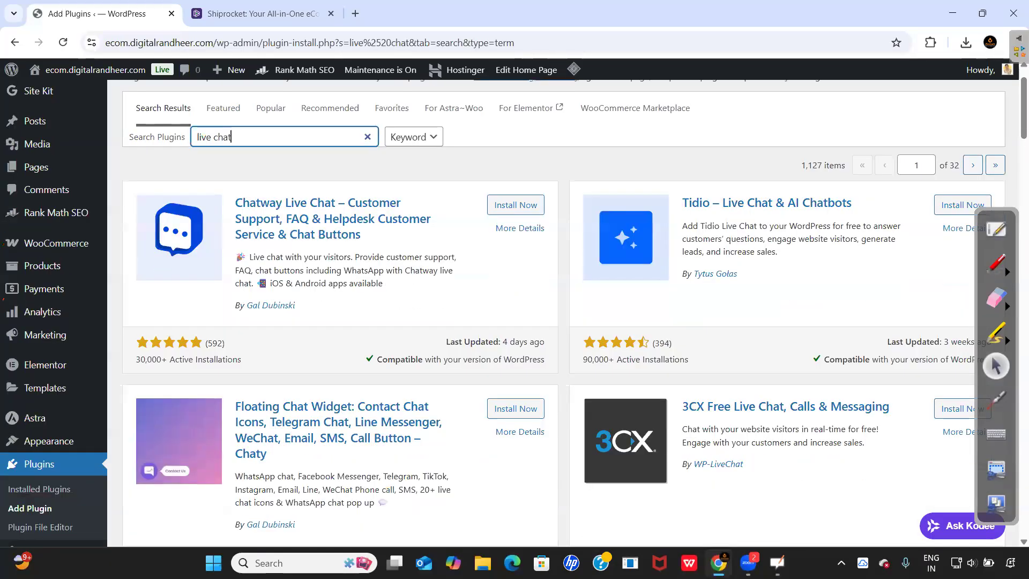
scroll(1008, 304, "down", 7)
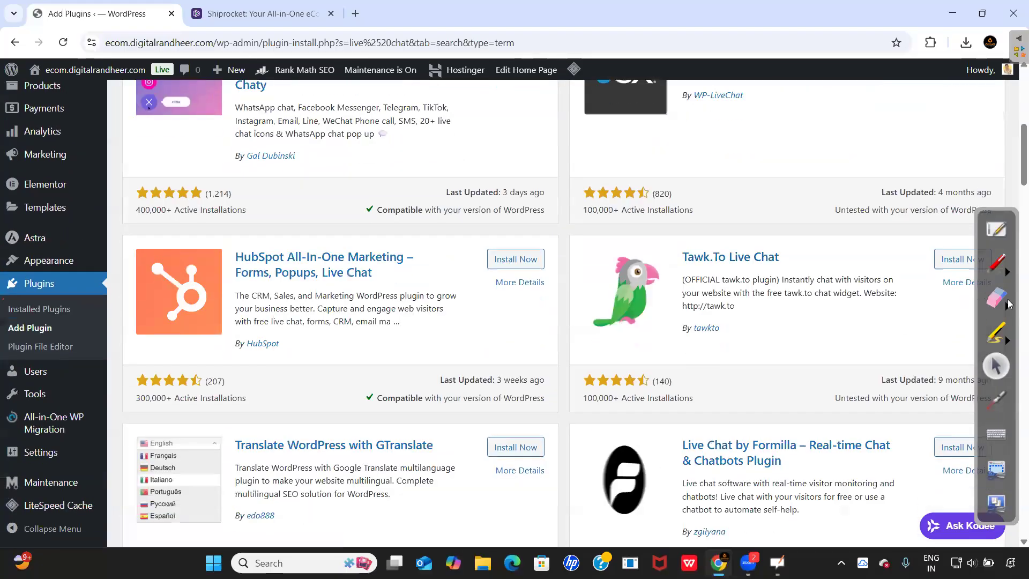
left_click(996, 262)
mouse_move(670, 232)
left_mouse_down()
mouse_move(641, 254)
mouse_move(708, 221)
left_mouse_up()
left_click_drag(788, 270, 655, 264)
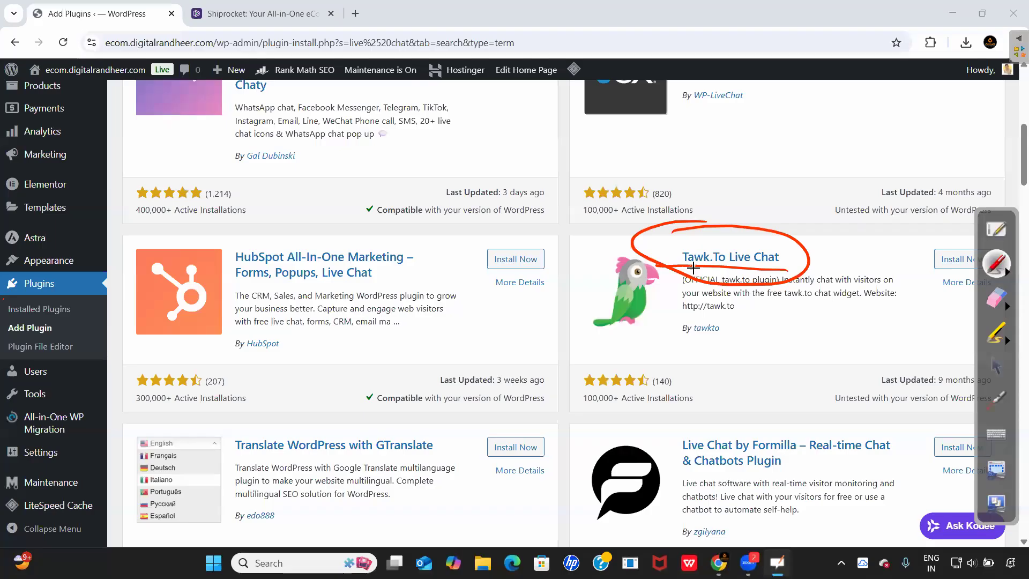
left_click(995, 364)
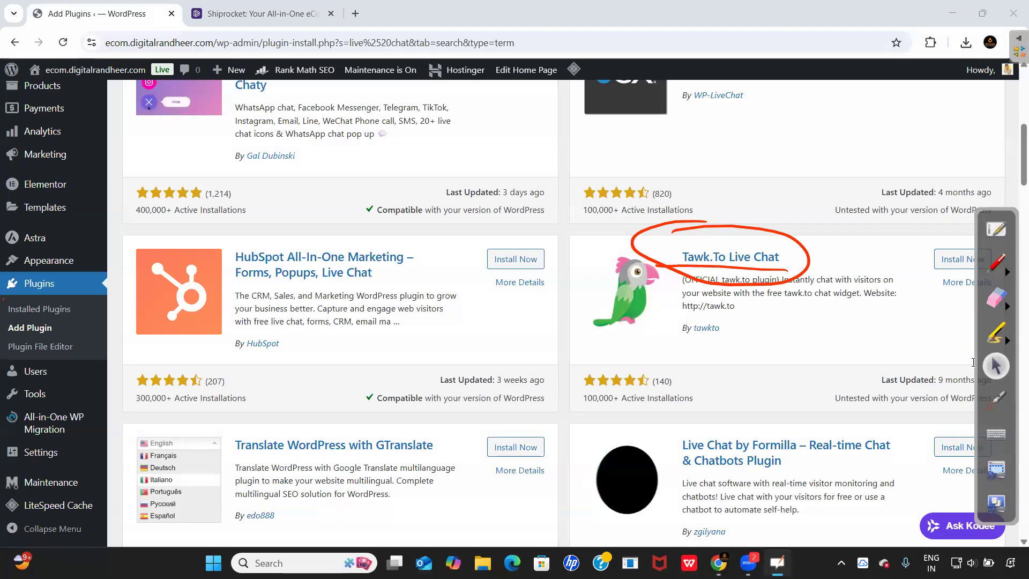
left_click(952, 262)
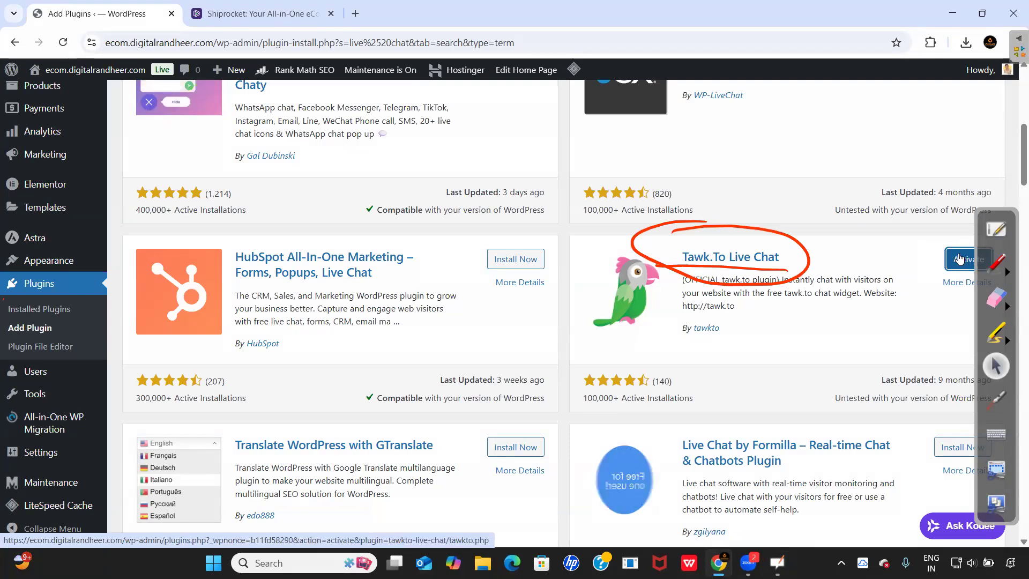
left_click(965, 261)
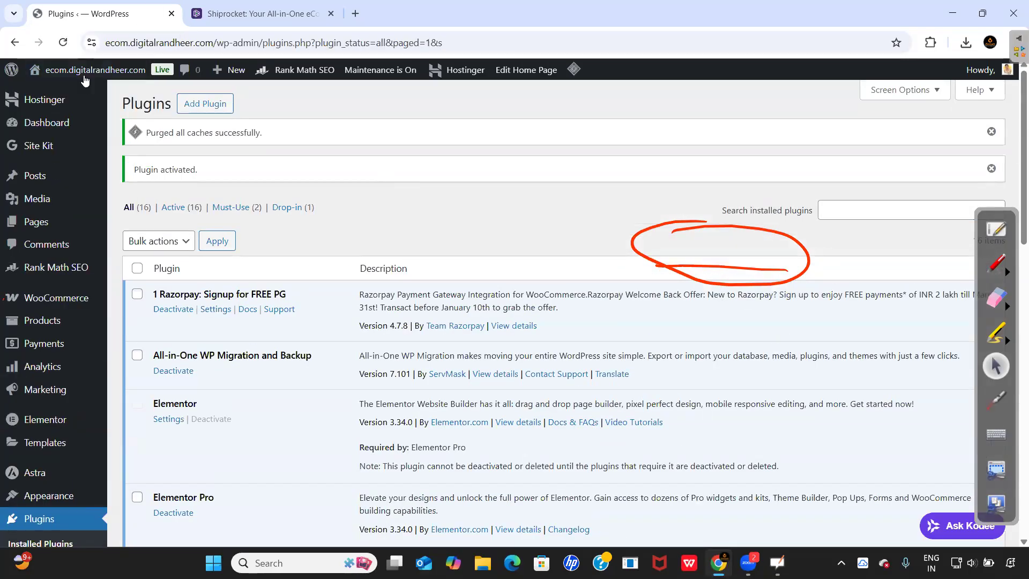
- Open the store's homepage in a new browser tab and erase the red circle left on screen
left_click_drag(322, 5, 419, 5)
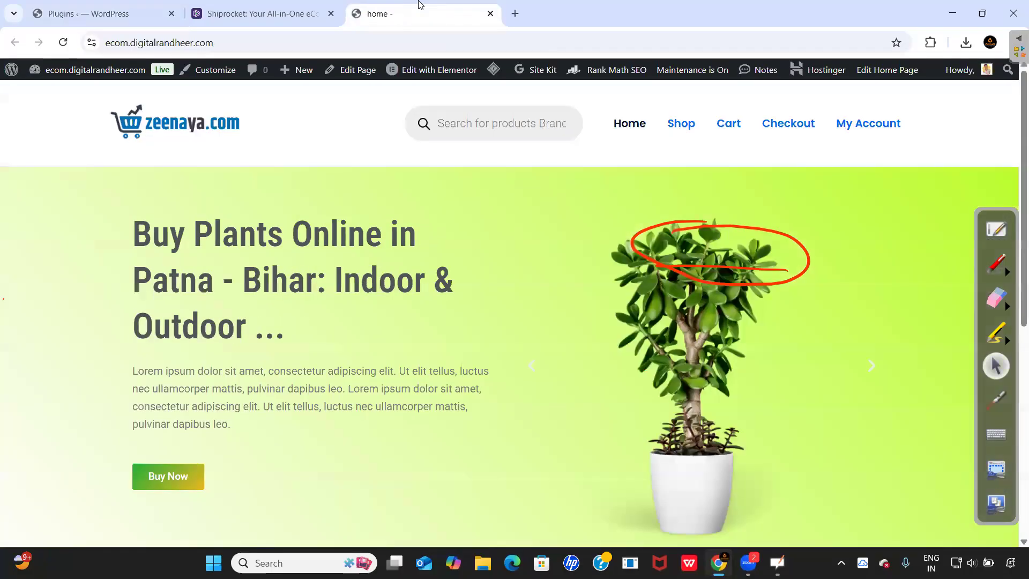
left_click(995, 297)
mouse_move(618, 260)
left_mouse_down()
mouse_move(735, 282)
mouse_move(678, 248)
mouse_move(703, 289)
left_mouse_up()
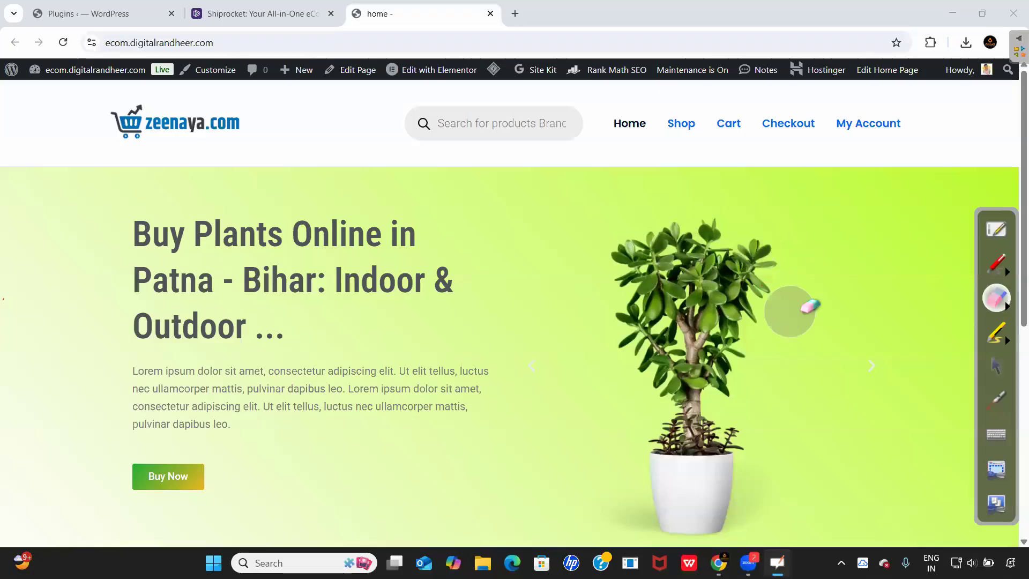
left_click(994, 366)
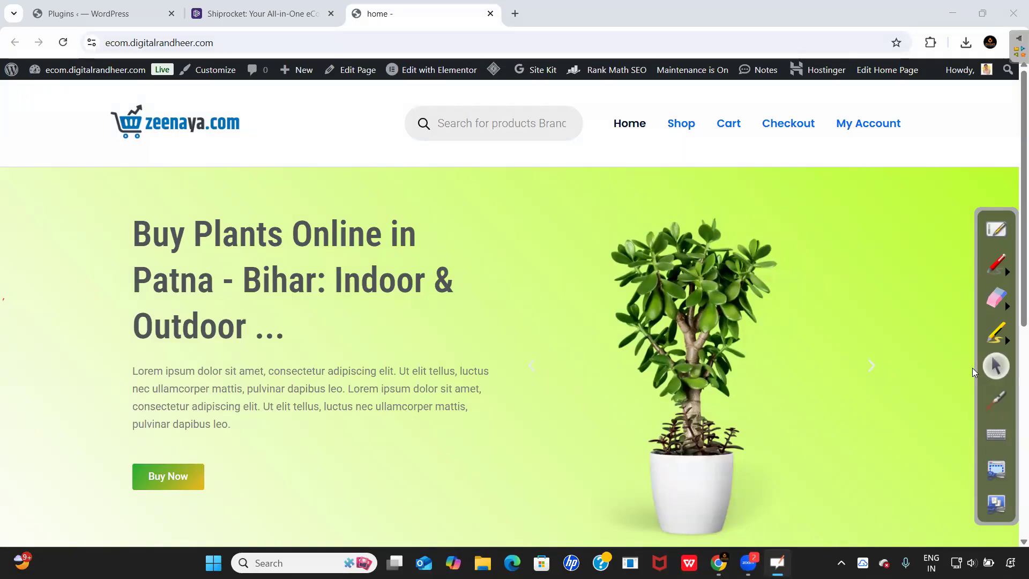
- Draw red freehand marks beside the "Buy Plants Online" heading on the homepage and erase them
left_click(993, 267)
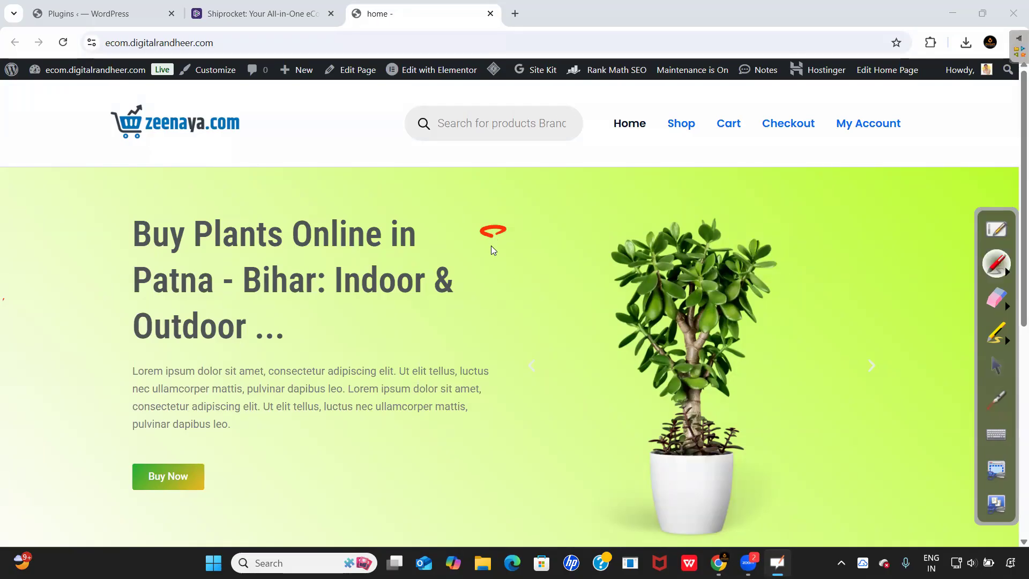
mouse_move(510, 238)
left_mouse_down()
mouse_move(527, 226)
mouse_move(552, 234)
left_mouse_up()
mouse_move(592, 202)
left_mouse_down()
mouse_move(621, 278)
mouse_move(537, 236)
mouse_move(485, 225)
mouse_move(497, 211)
left_mouse_up()
left_click(995, 297)
left_click(995, 366)
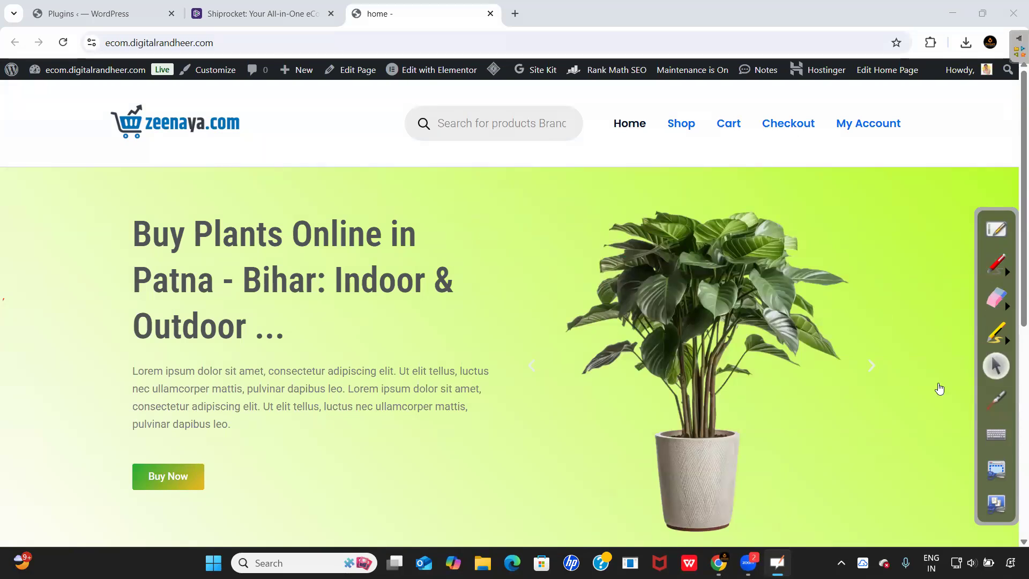
- Open the Tawk.To plugin's settings from the installed plugins, start its login, and log out of the account already signed in
left_click(107, 13)
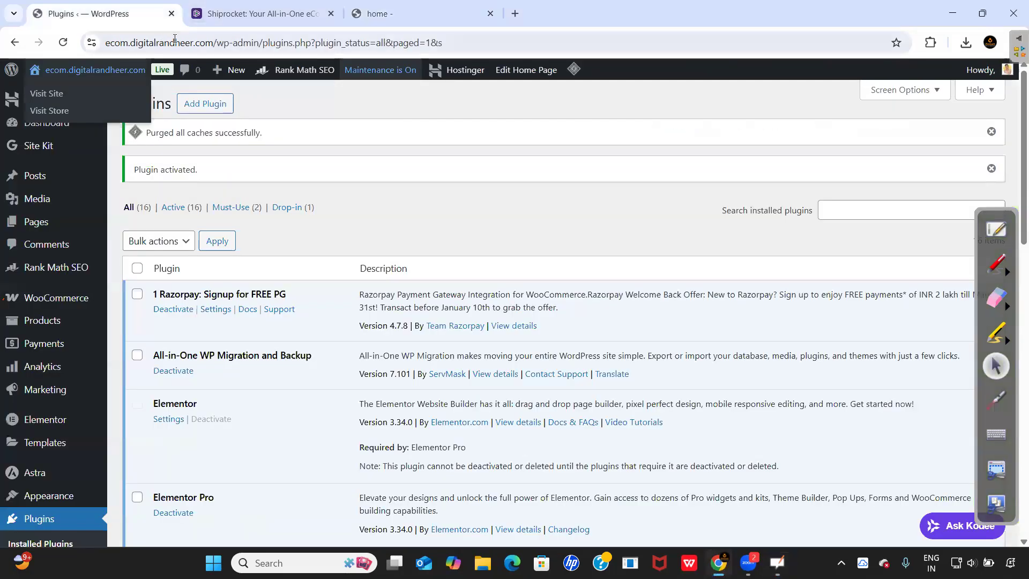
scroll(359, 355, "down", 10)
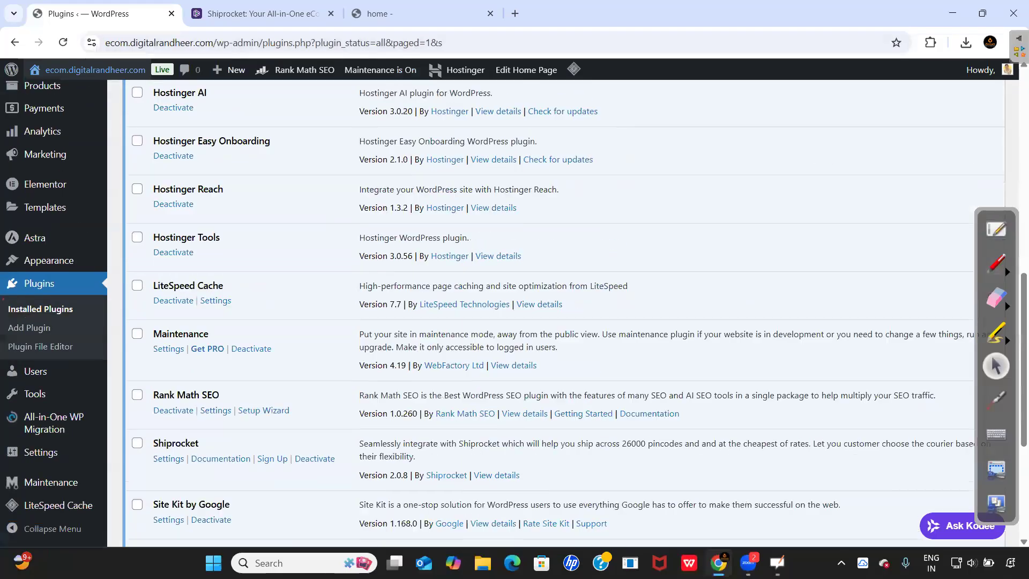
scroll(358, 278, "down", 5)
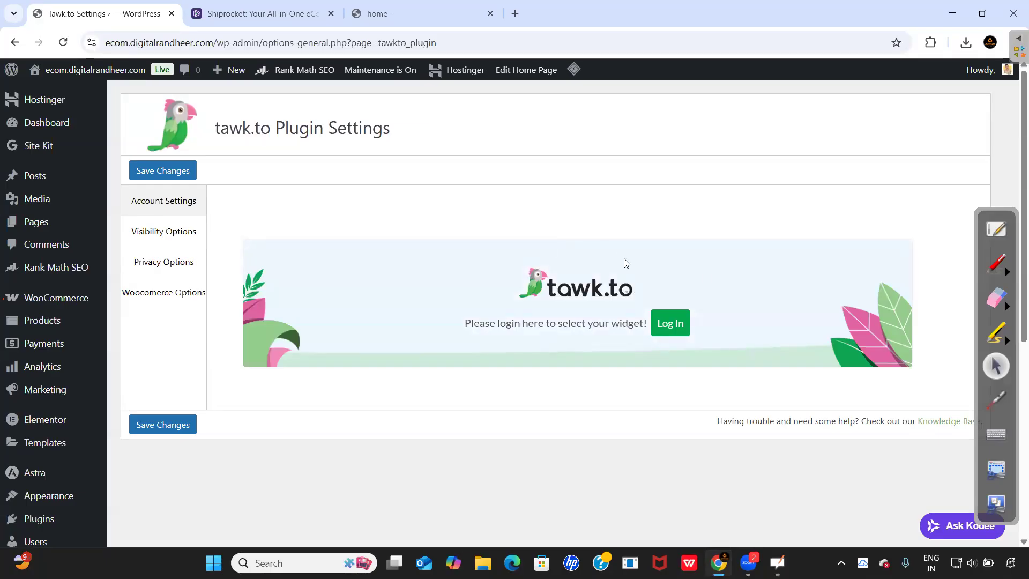
left_click(674, 323)
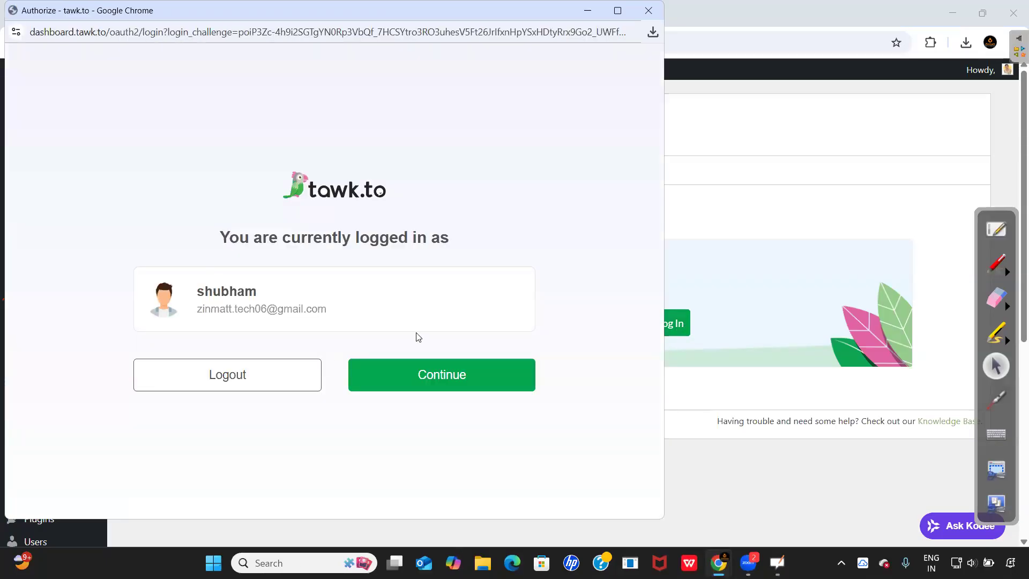
left_click(244, 374)
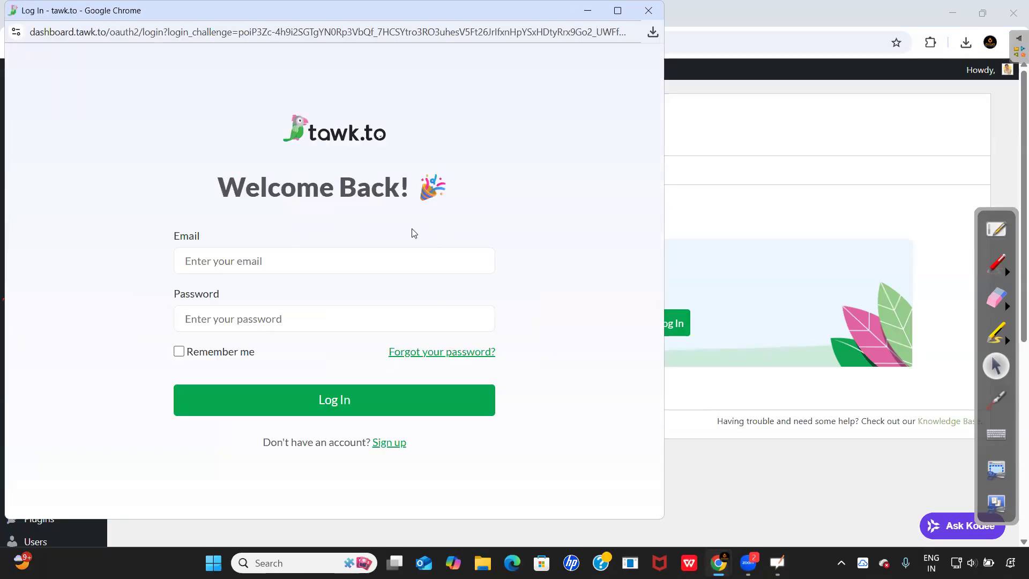
- Circle Log In and Sign up in red, handwrite "New User" with an arrow beside Sign up, and mark the Email and Password fields
left_click(992, 265)
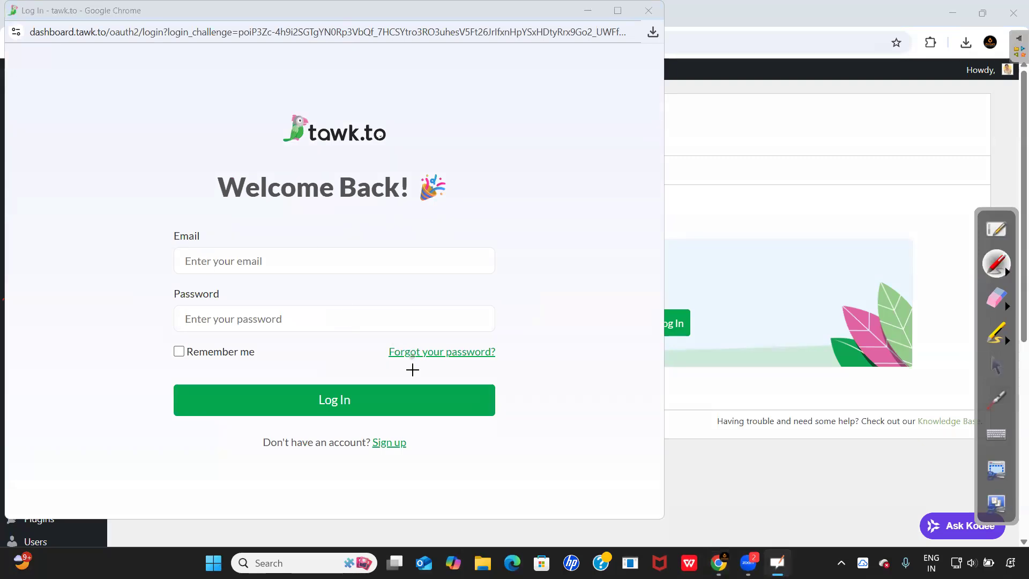
mouse_move(331, 358)
left_mouse_down()
mouse_move(321, 421)
mouse_move(313, 371)
left_mouse_up()
mouse_move(427, 450)
left_mouse_down()
mouse_move(384, 427)
mouse_move(426, 453)
mouse_move(536, 429)
mouse_move(578, 449)
mouse_move(640, 440)
left_mouse_up()
mouse_move(421, 451)
left_mouse_down()
mouse_move(488, 459)
mouse_move(494, 474)
left_mouse_up()
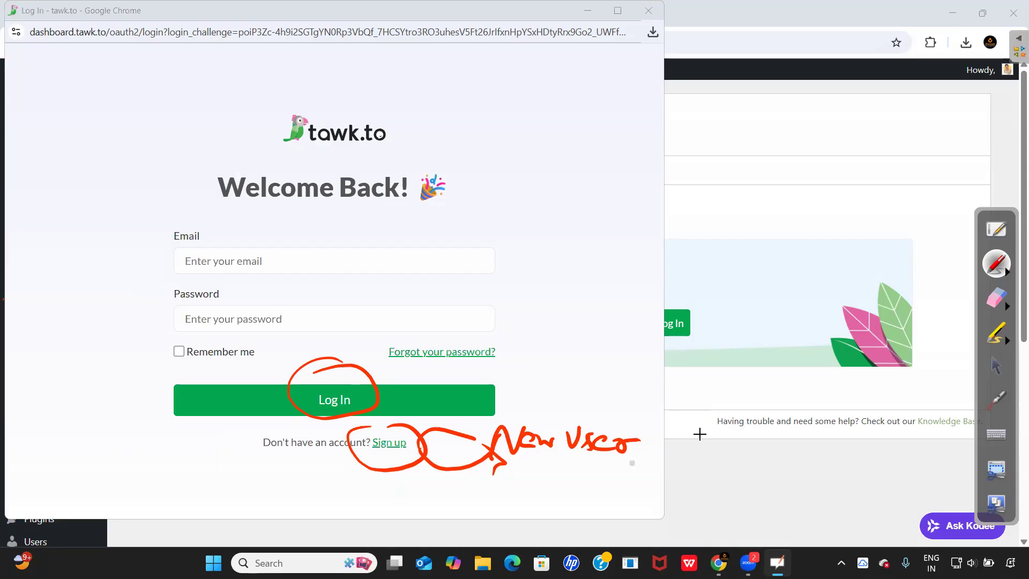
left_click_drag(200, 261, 134, 256)
left_click_drag(193, 310, 102, 291)
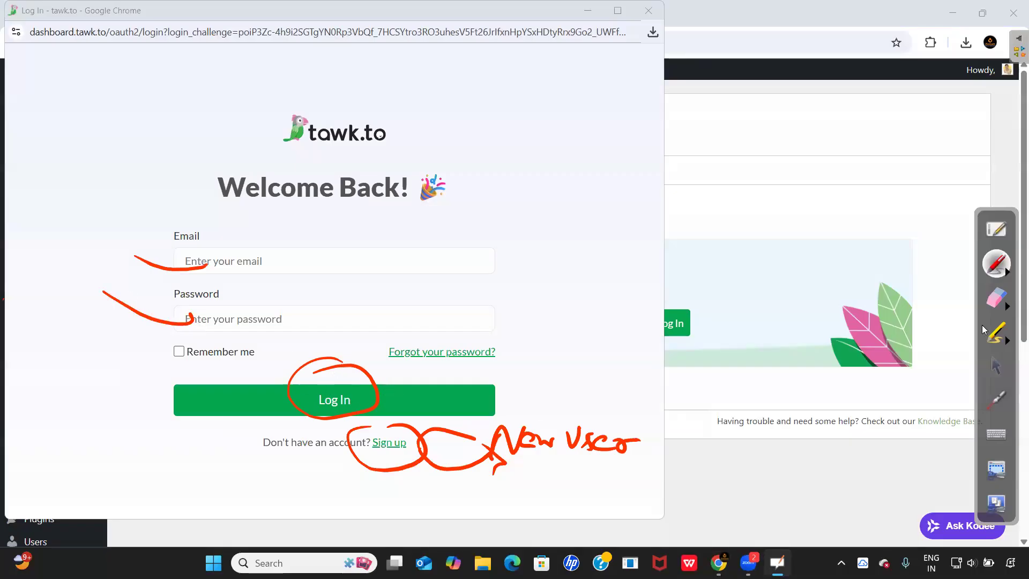
left_click_drag(378, 427, 384, 470)
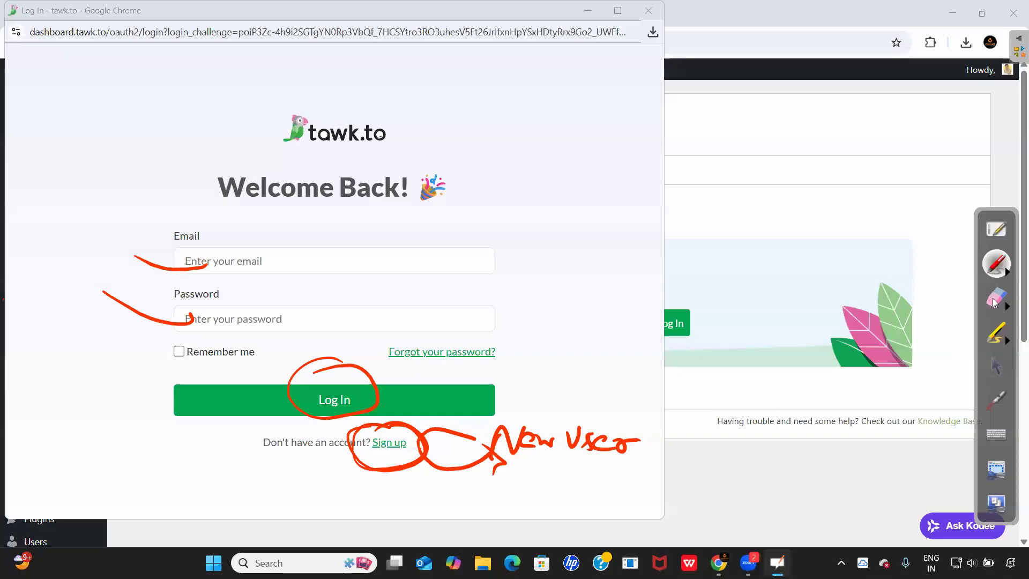
- Erase all the red handwriting and circles from the tawk.to login window
left_click(993, 301)
mouse_move(583, 406)
left_mouse_down()
mouse_move(443, 448)
mouse_move(407, 414)
mouse_move(317, 397)
mouse_move(195, 291)
mouse_move(193, 330)
mouse_move(171, 321)
left_mouse_up()
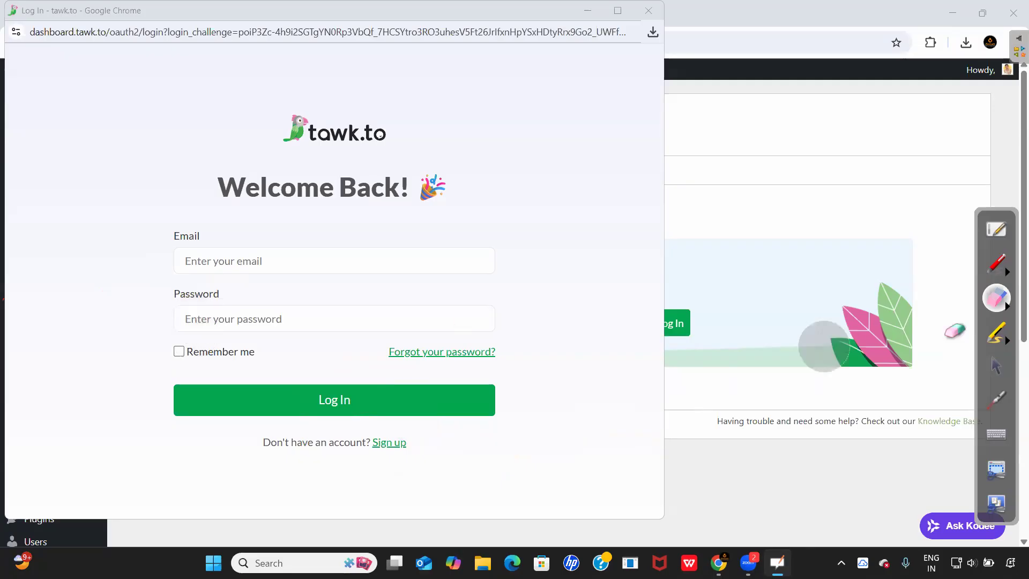
left_click(995, 366)
- Log in to tawk.to by entering the account e-mail and the account password
left_click(265, 255)
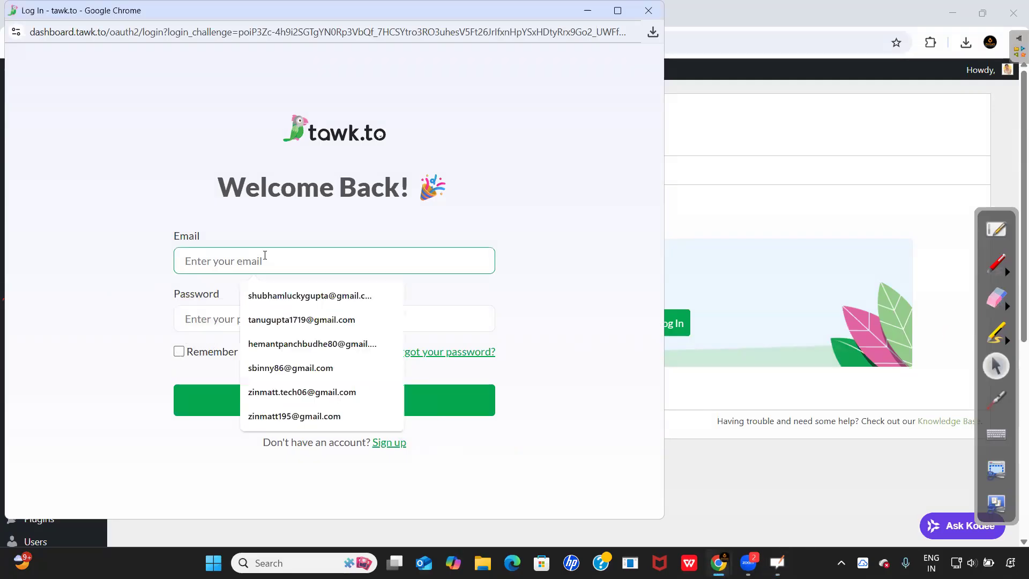
type("zin")
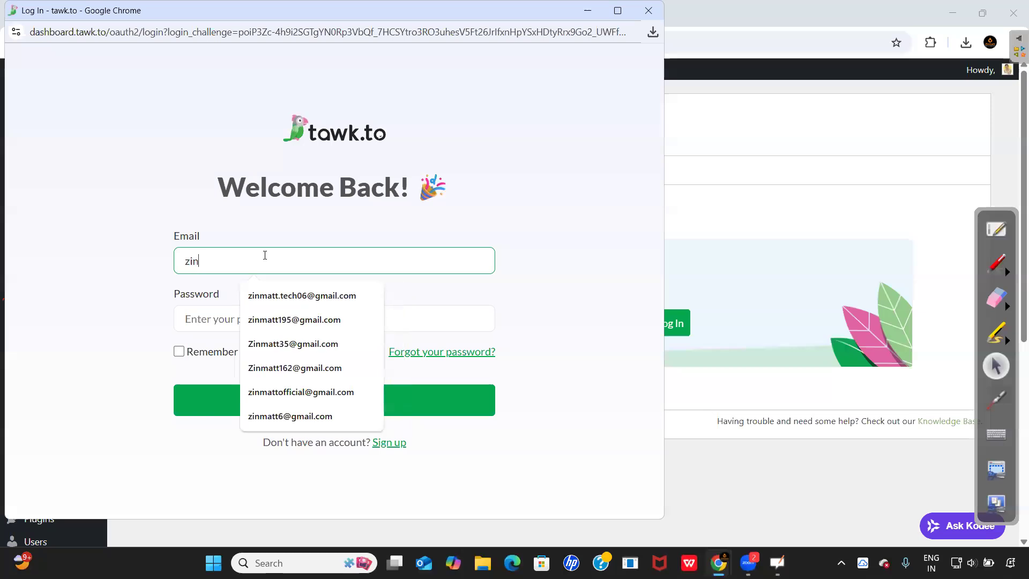
left_click(292, 295)
left_click(245, 317)
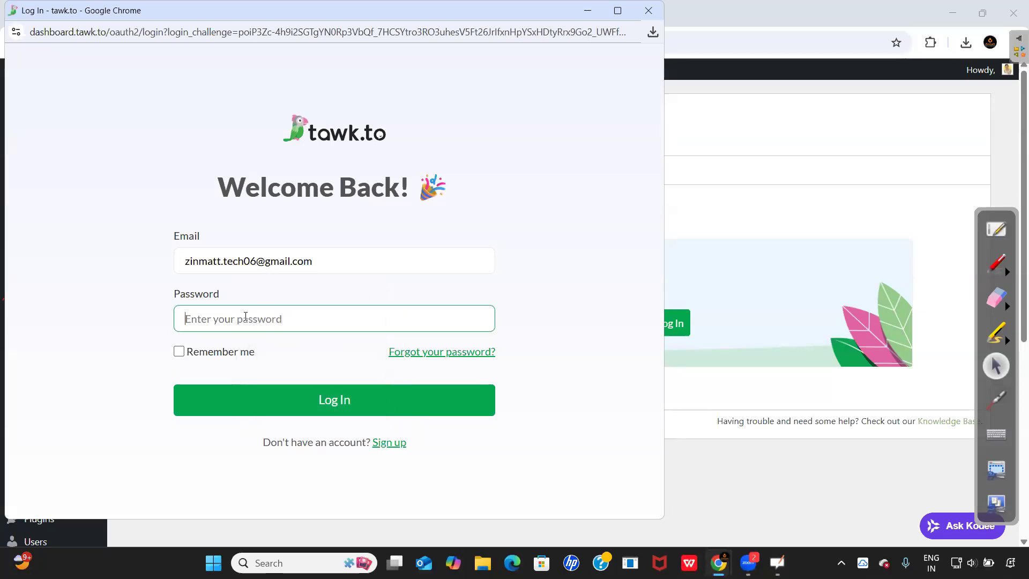
type("••••••")
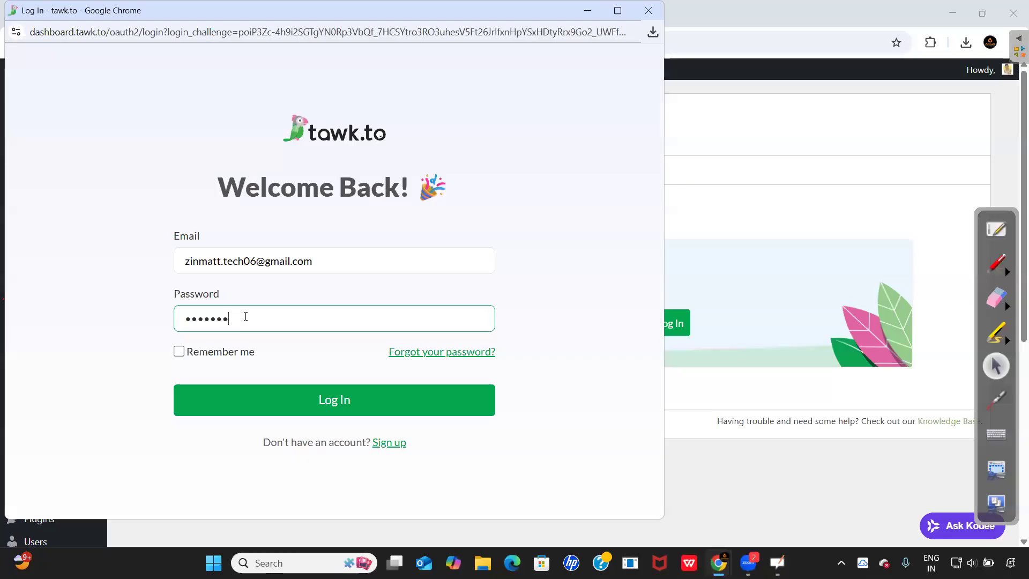
type("•")
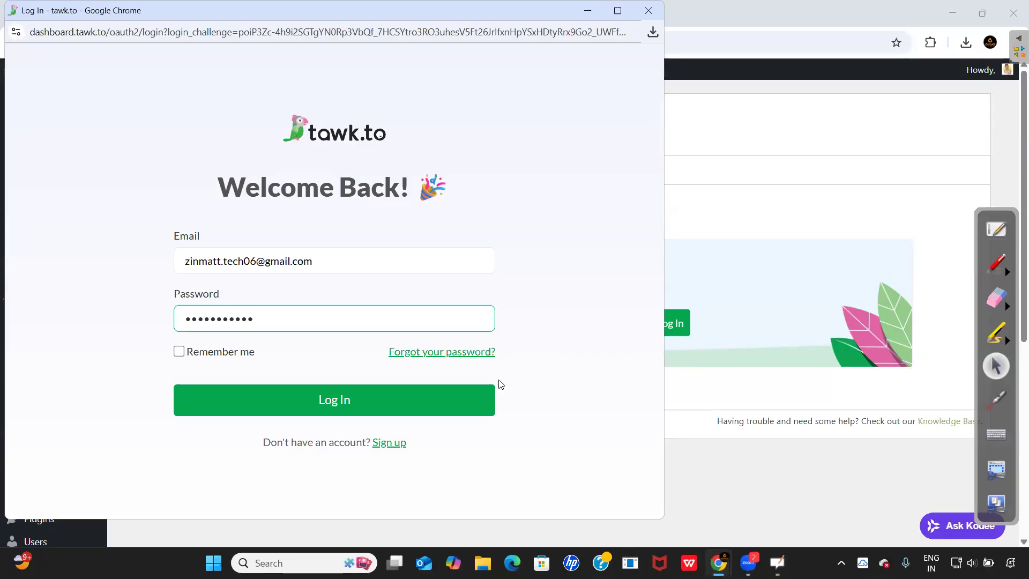
left_click(324, 399)
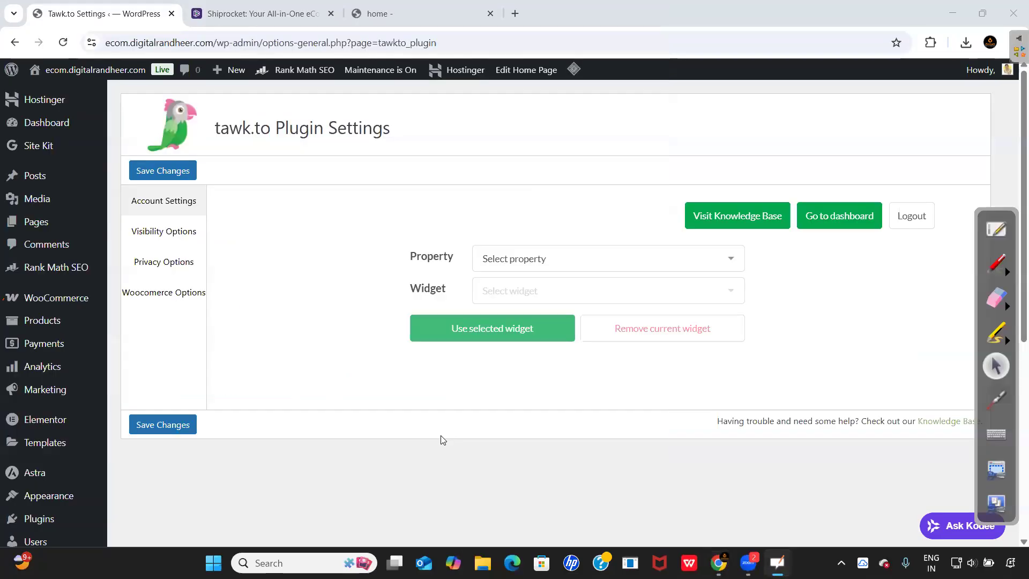
- Circle "Go to dashboard" in red in the plugin settings and open the tawk.to dashboard
left_click(995, 263)
mouse_move(792, 193)
left_mouse_down()
mouse_move(878, 217)
mouse_move(783, 198)
mouse_move(810, 185)
left_mouse_up()
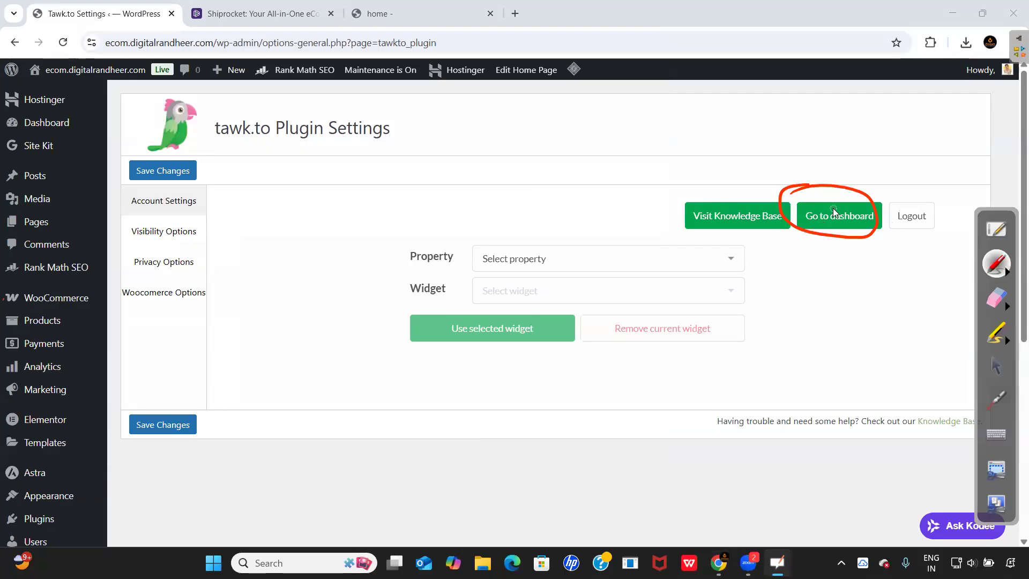
left_click(1002, 372)
left_click(857, 224)
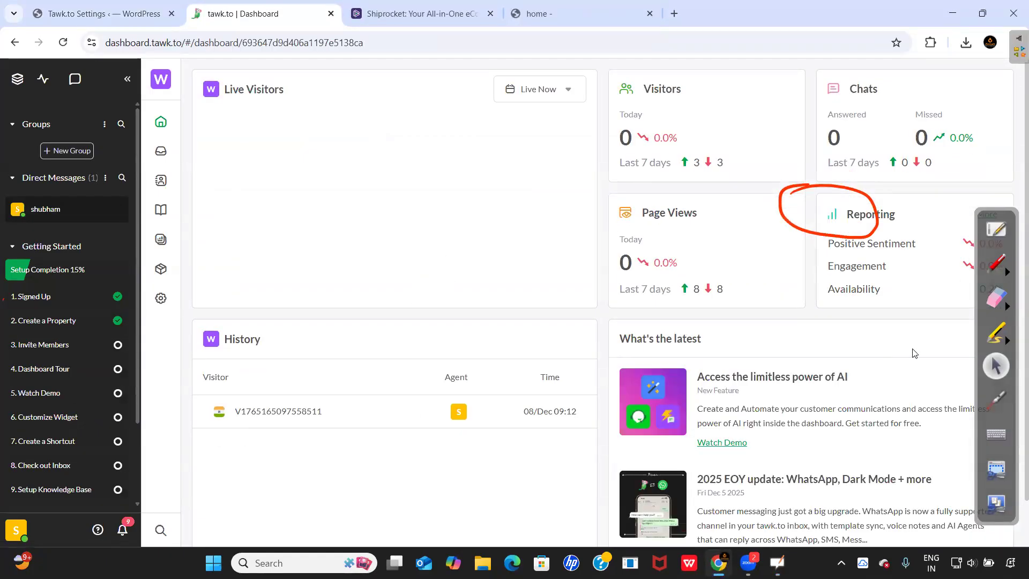
- Erase the red circle over the dashboard's Reporting card
left_click(994, 365)
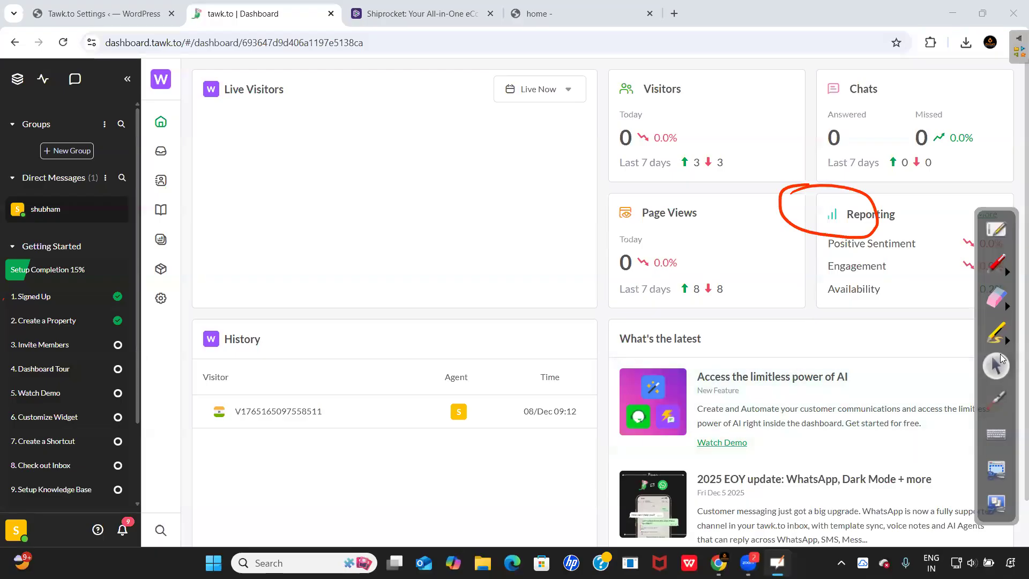
left_click(995, 299)
mouse_move(854, 224)
left_mouse_down()
mouse_move(875, 241)
mouse_move(796, 186)
left_mouse_up()
left_click(995, 365)
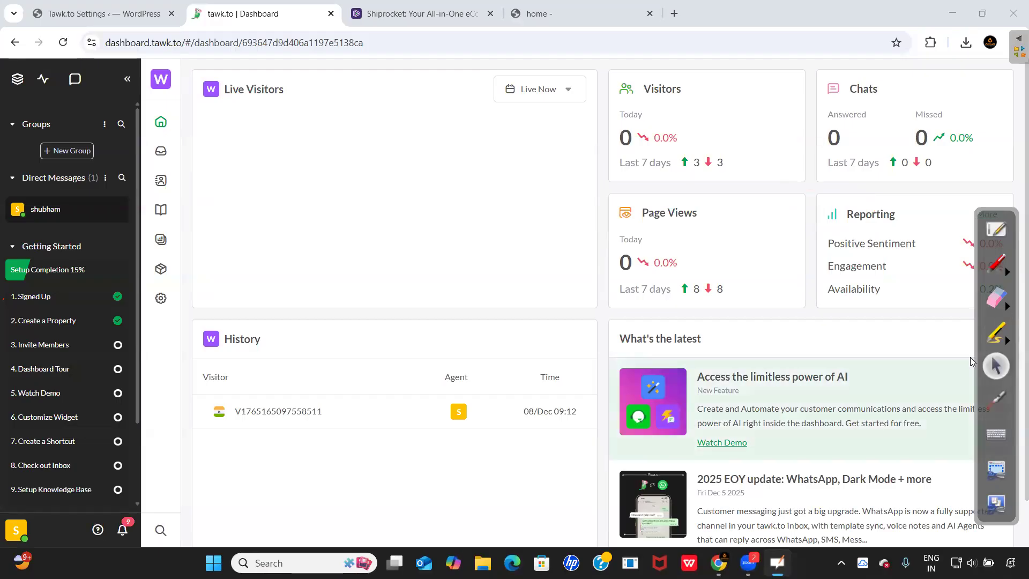
- Circle the purple W property switcher in red and handwrite an underlined note linked to it
left_click(995, 265)
mouse_move(156, 66)
left_mouse_down()
mouse_move(196, 58)
mouse_move(138, 64)
left_mouse_up()
mouse_move(192, 82)
left_mouse_down()
mouse_move(263, 66)
mouse_move(314, 78)
mouse_move(365, 74)
left_mouse_up()
left_click(996, 366)
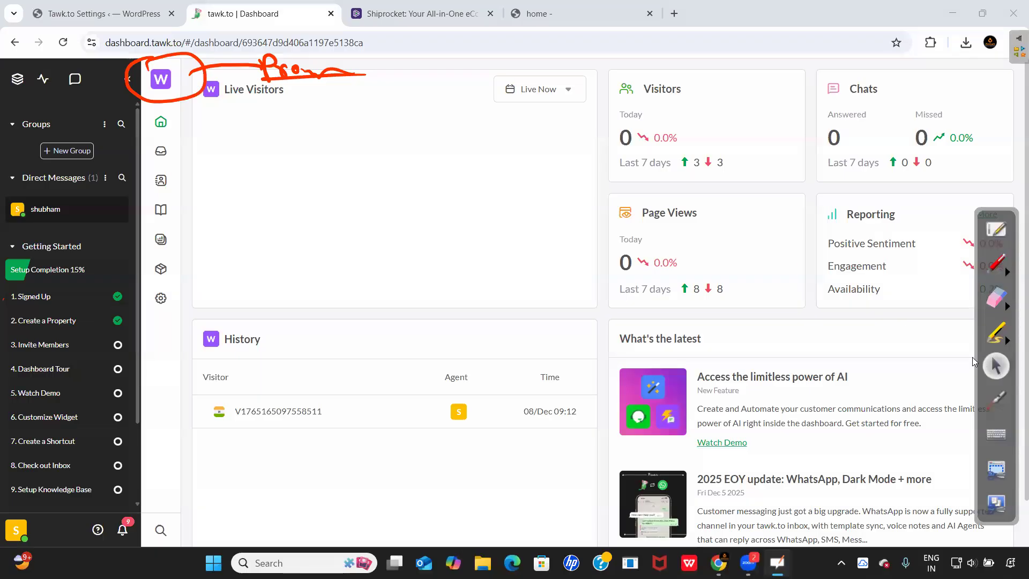
- Start creating a new tawk.to property and name it "Plant website"
left_click(163, 79)
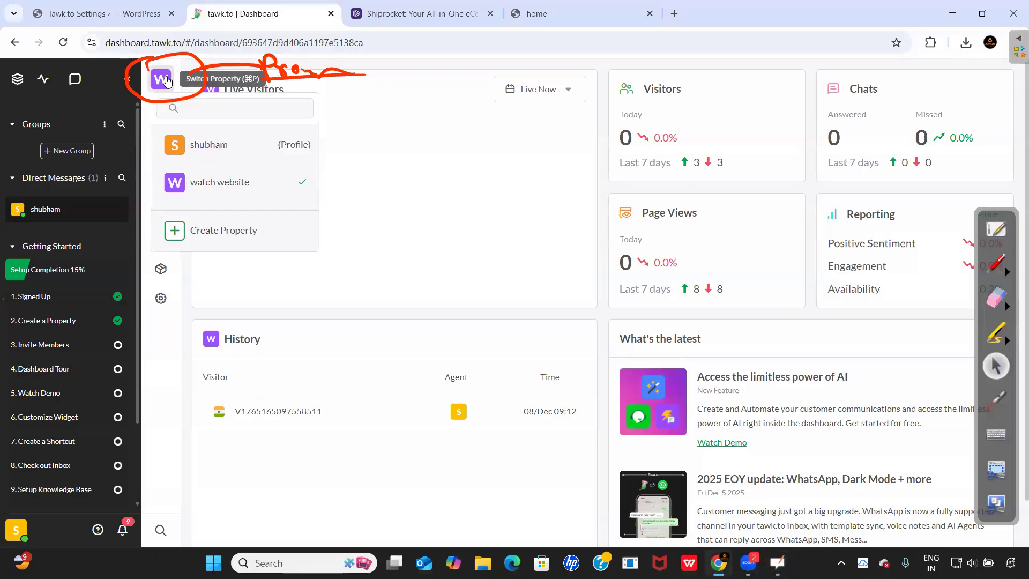
left_click(223, 232)
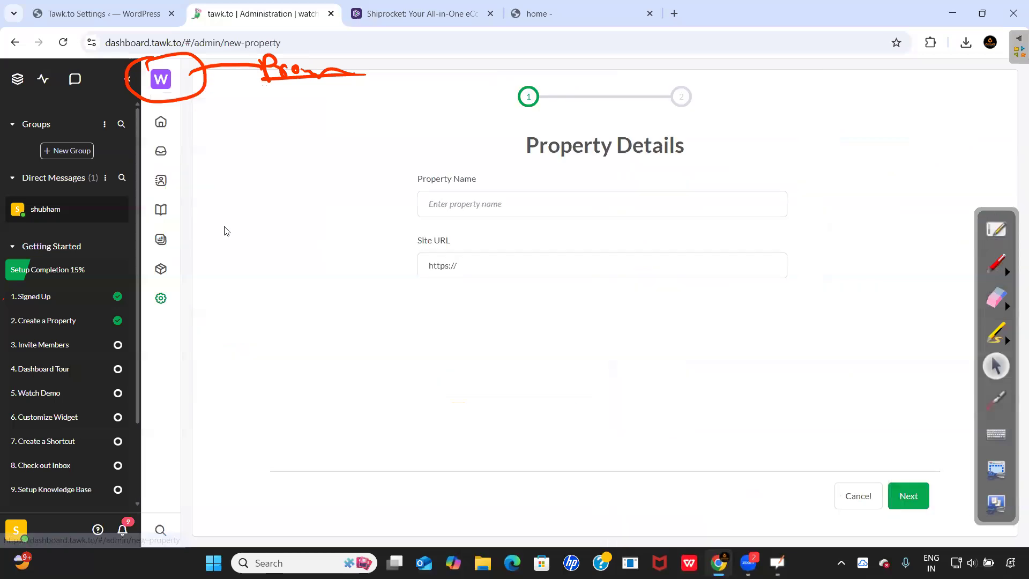
left_click(503, 199)
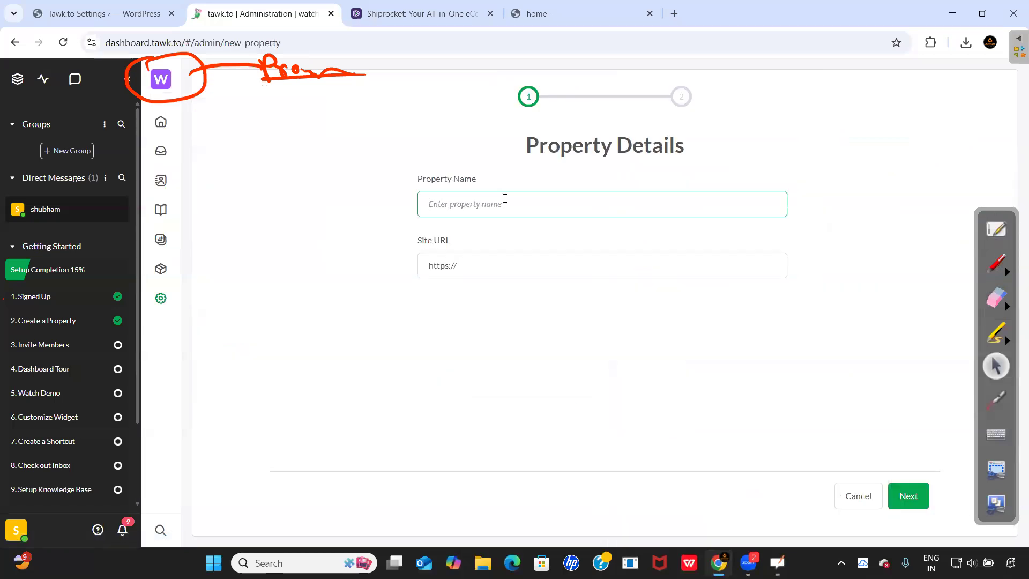
type("Plant website")
left_click(459, 263)
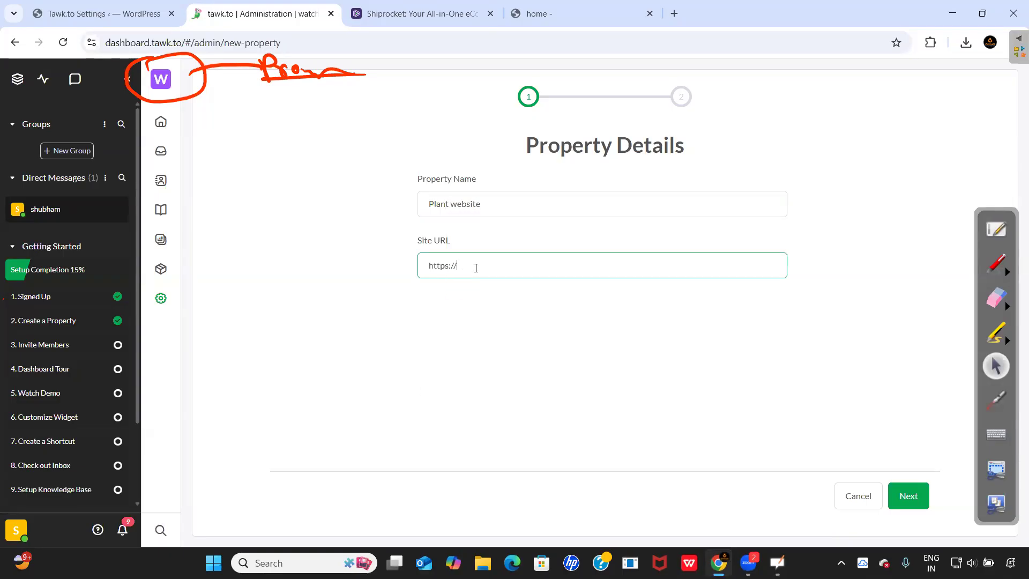
key("BackSpace")
key("BackSpace")
key("BackSpace")
key("BackSpace")
key("BackSpace")
key("BackSpace")
key("BackSpace")
left_click(535, 13)
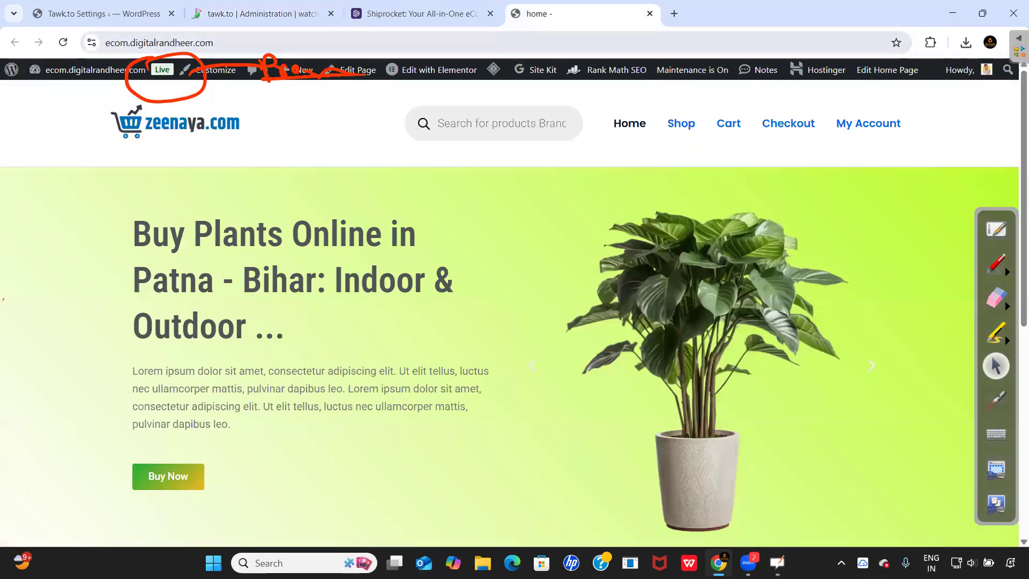
left_click(512, 43)
key("ctrl+c")
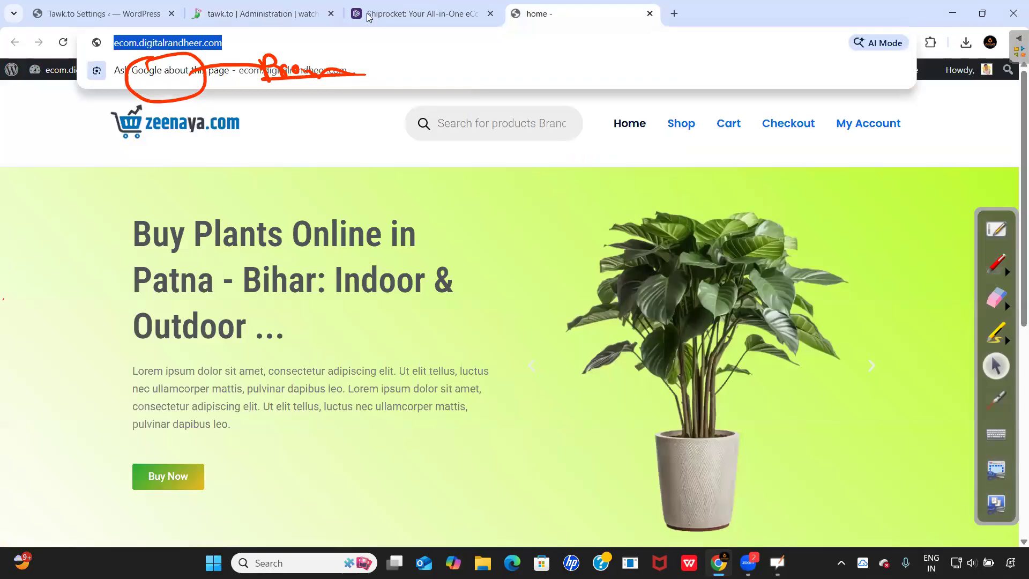
left_click(102, 13)
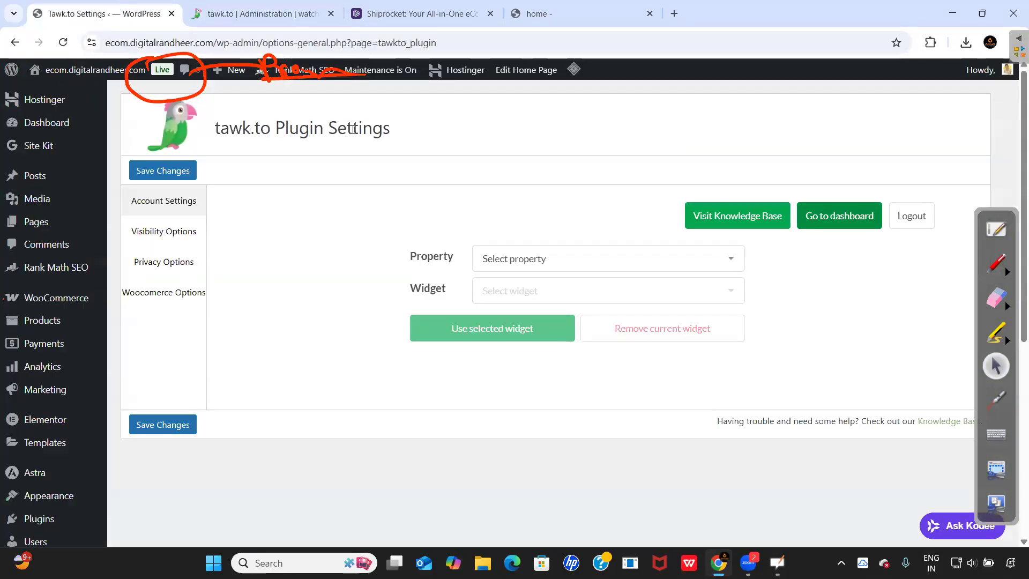
left_click(251, 13)
key("ctrl+v")
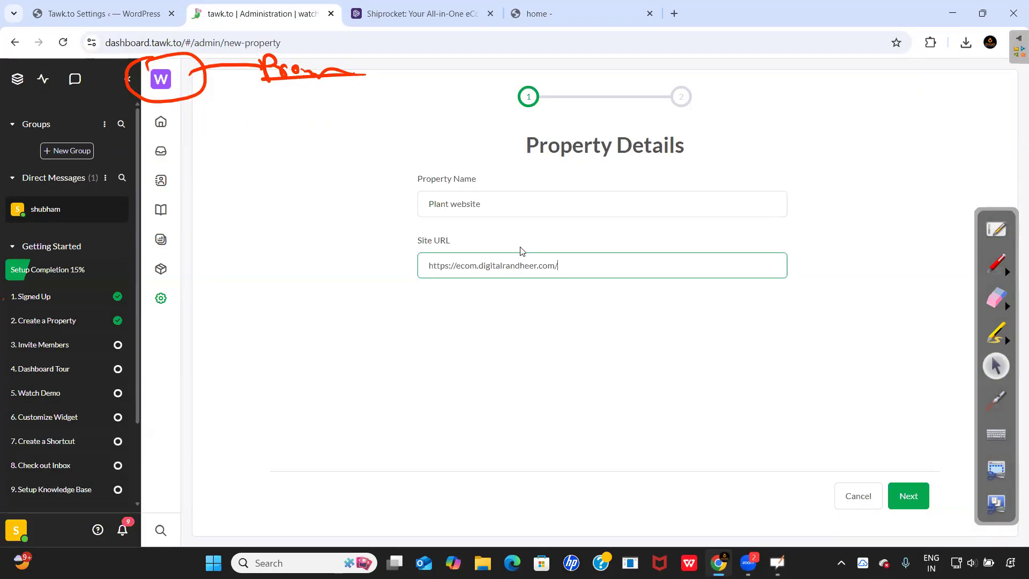
left_click(907, 497)
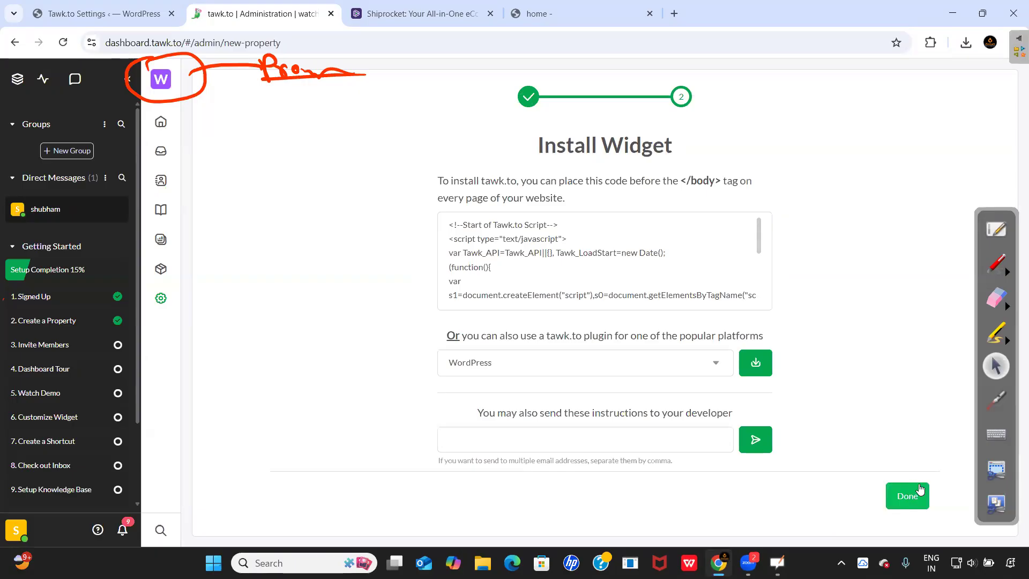
- Copy the tawk.to widget code from the installation page and finish creating the property
mouse_move(654, 266)
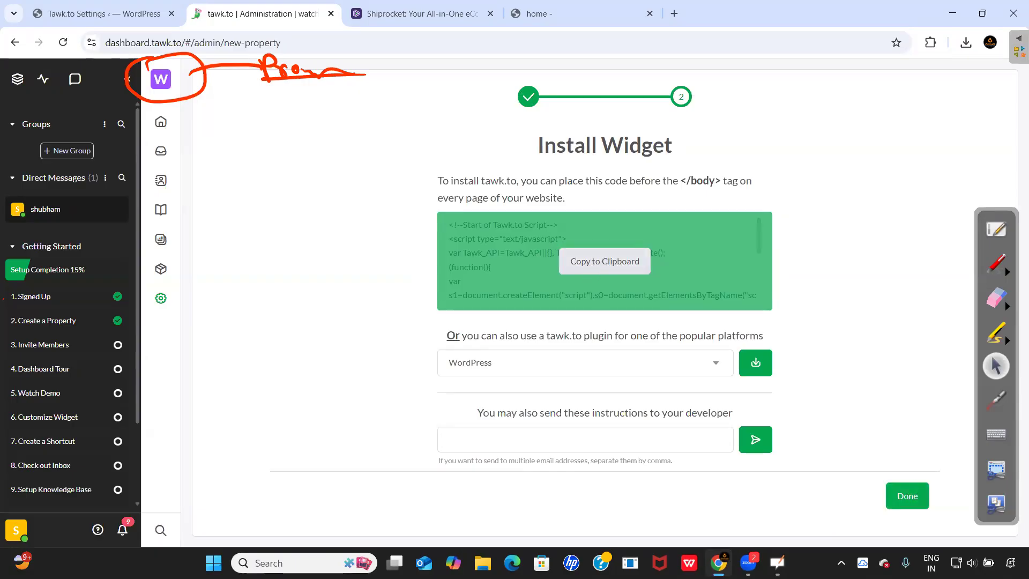
left_click(607, 263)
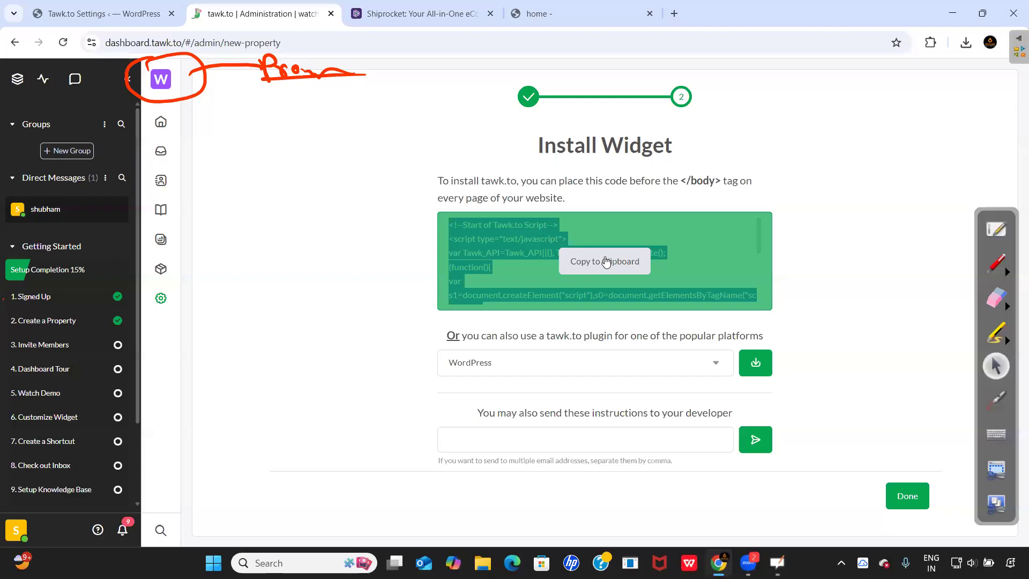
left_click(607, 262)
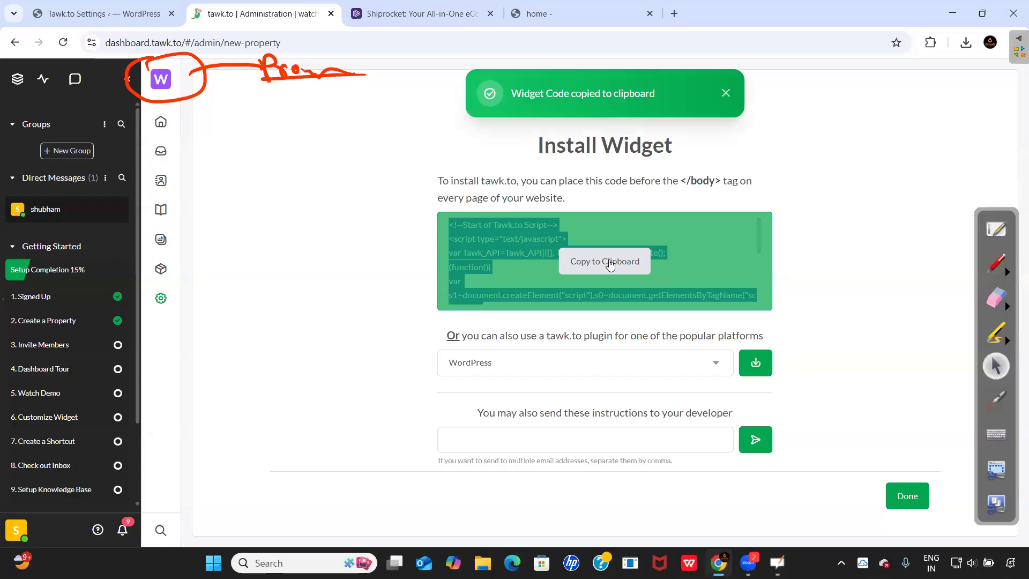
left_click(895, 494)
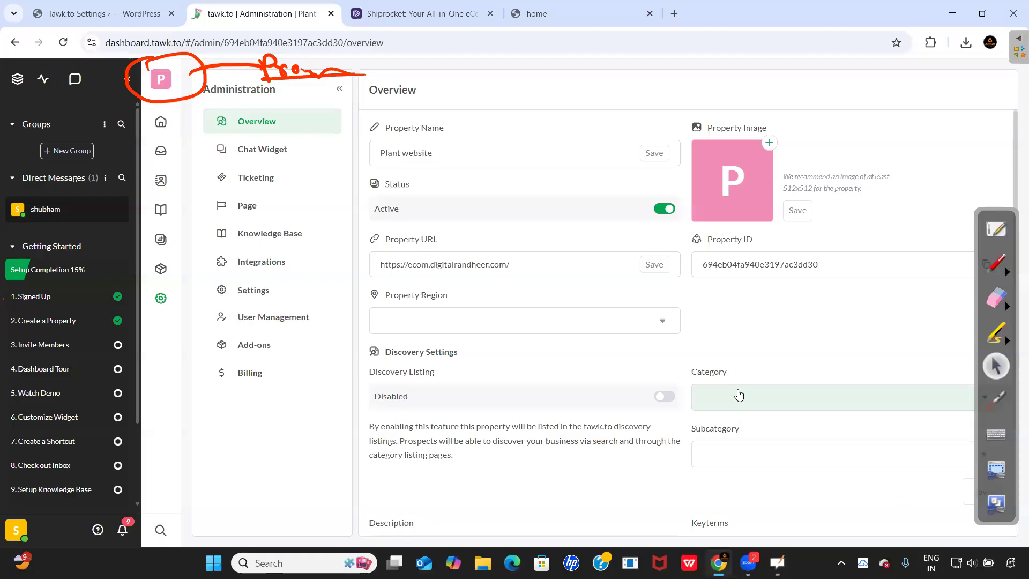
- Reload the store's homepage and erase the red circle and handwritten note from the screen
left_click(576, 15)
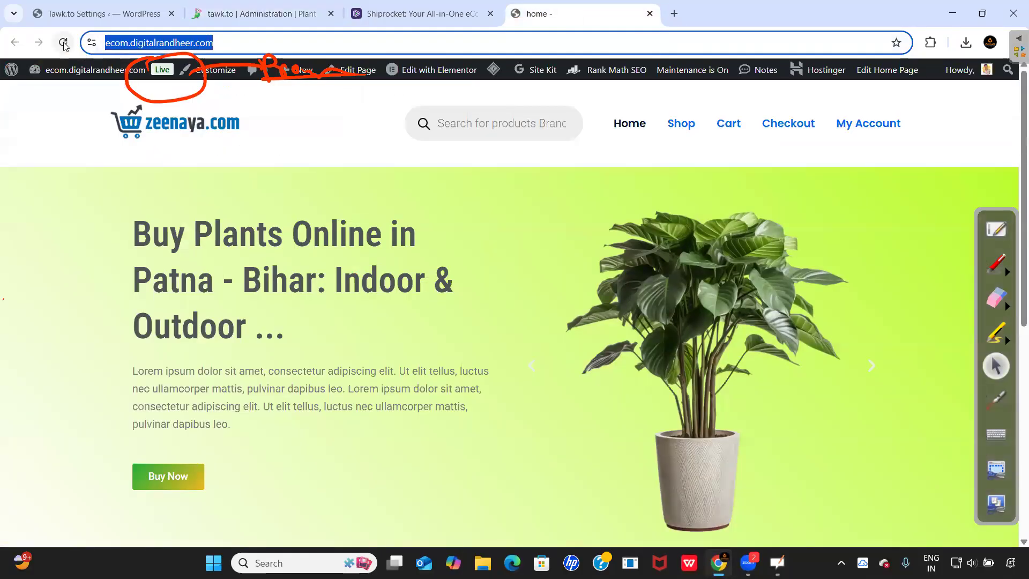
key("Return")
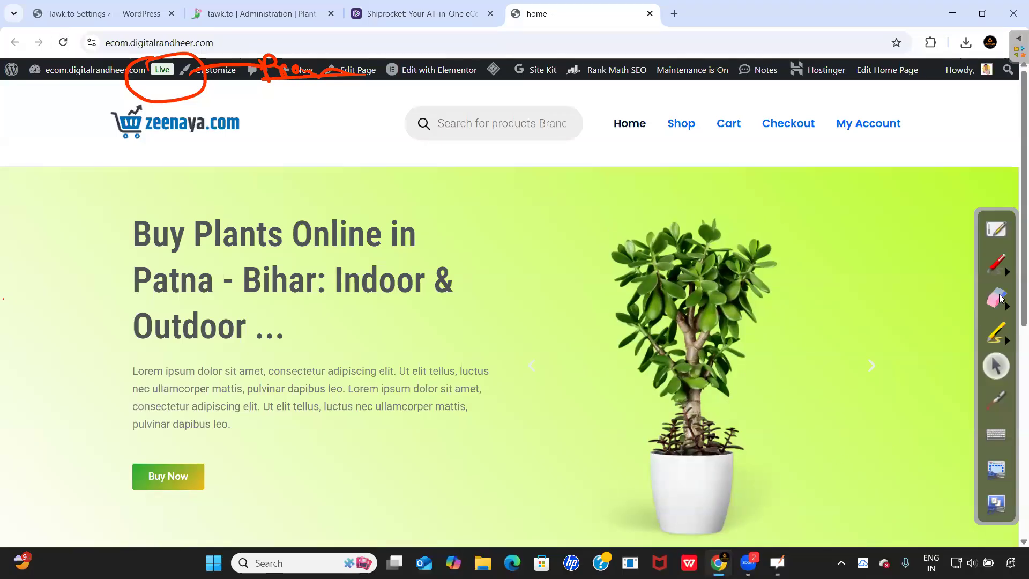
left_click(996, 297)
mouse_move(230, 70)
left_mouse_down()
mouse_move(247, 52)
mouse_move(279, 58)
mouse_move(186, 82)
left_mouse_up()
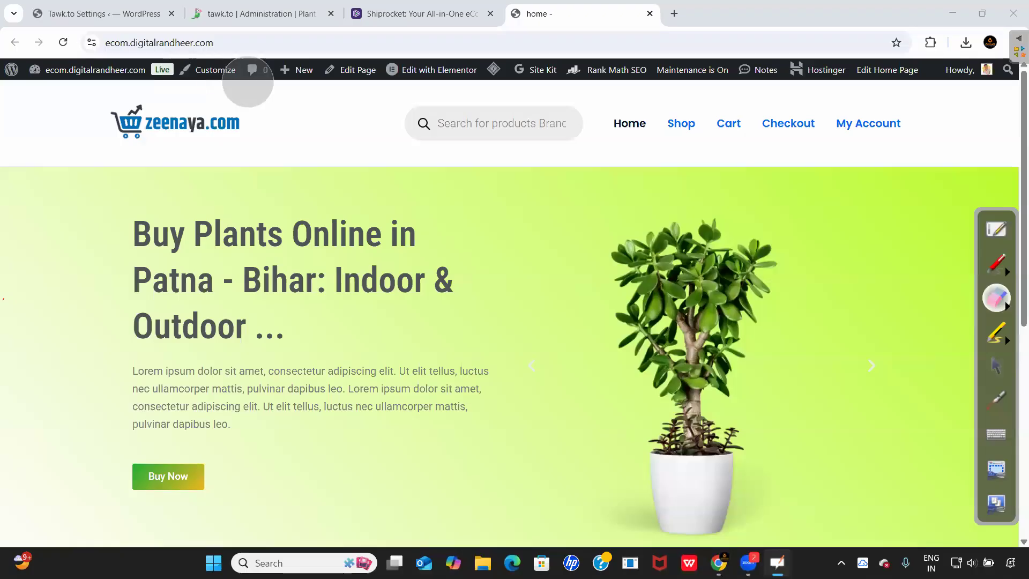
left_click(995, 366)
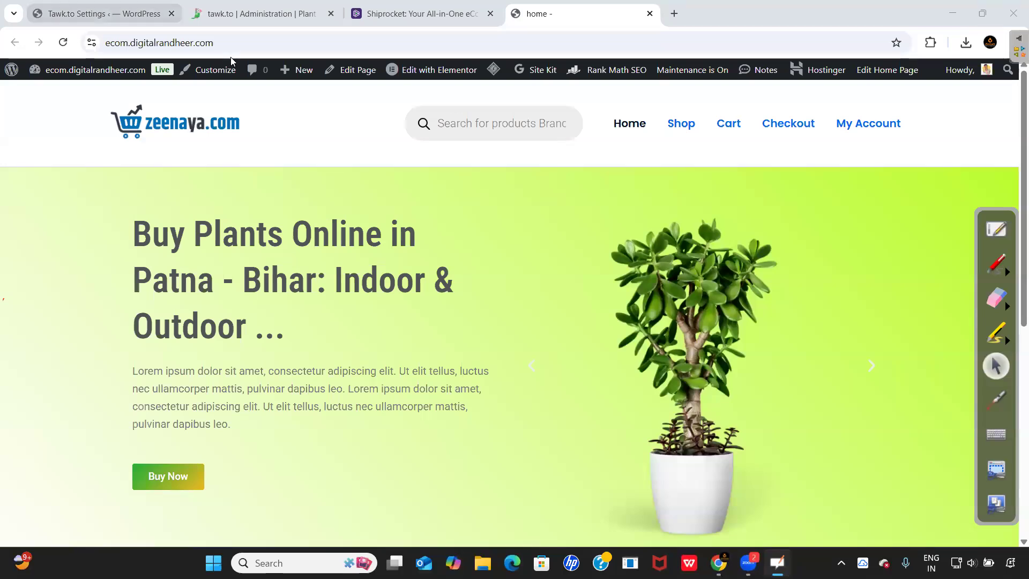
- Go to the WordPress admin's Add Plugins page and search for "code"
left_click(99, 10)
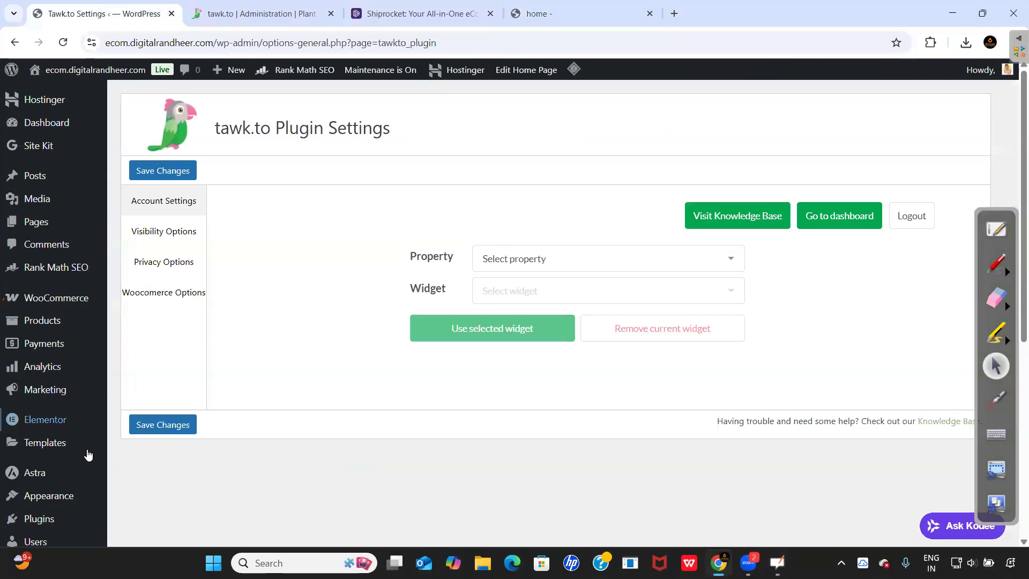
scroll(87, 453, "down", 2)
scroll(131, 339, "down", 4)
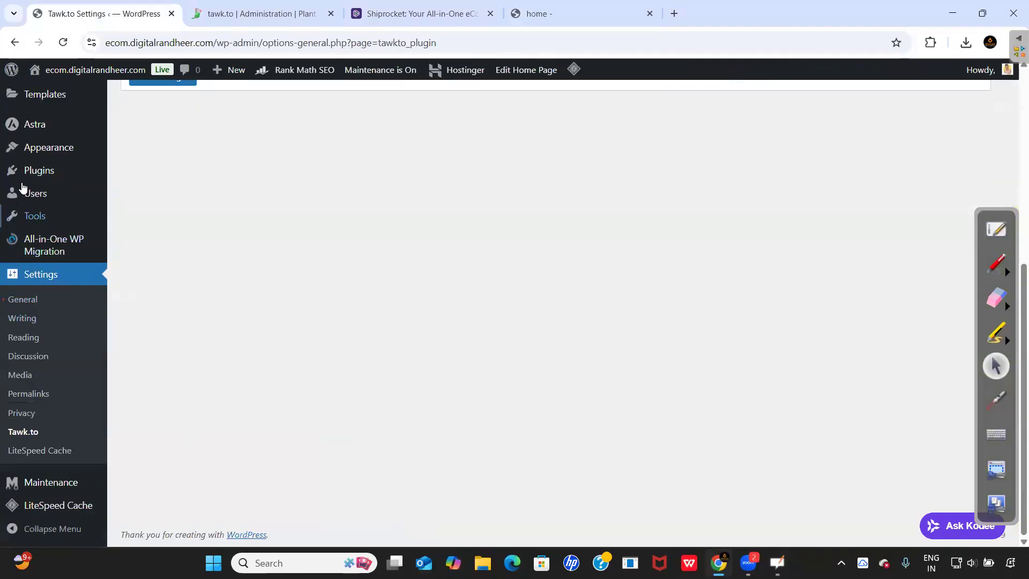
mouse_move(37, 170)
left_click(146, 191)
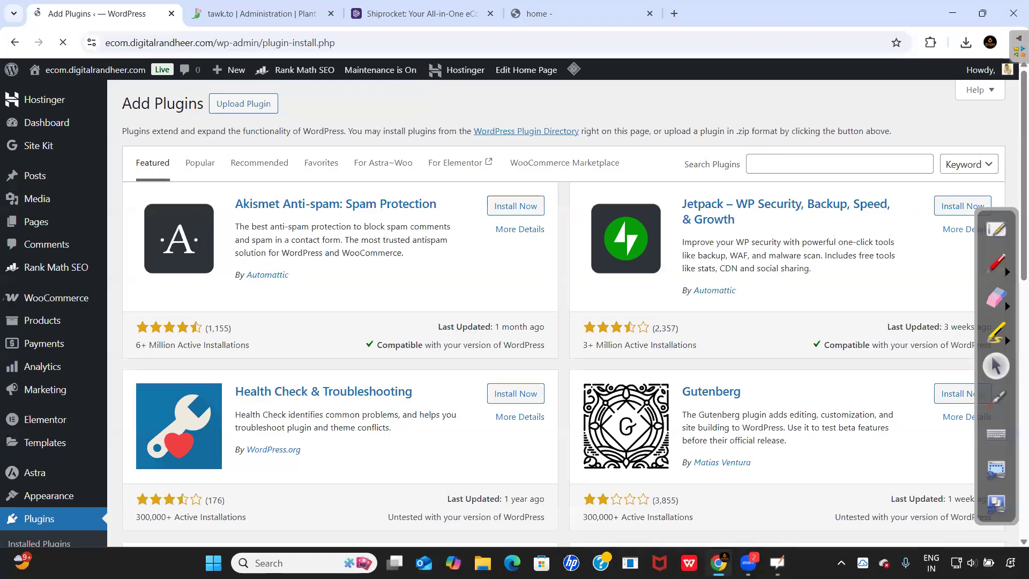
left_click(754, 157)
type("code")
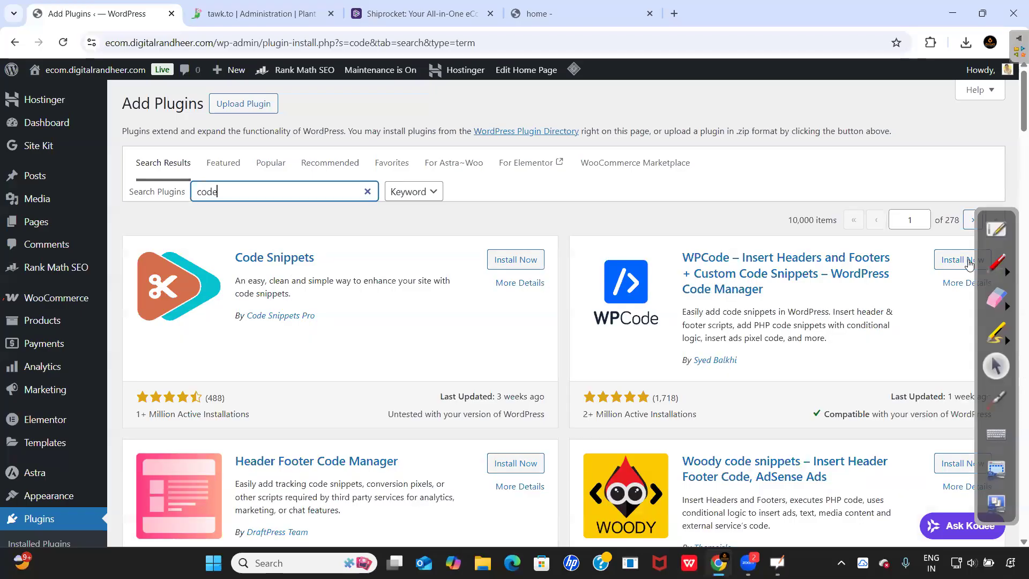
- Circle the Code Snippets plugin title in red, and install and activate that plugin
left_click(1004, 260)
left_click_drag(240, 236, 244, 234)
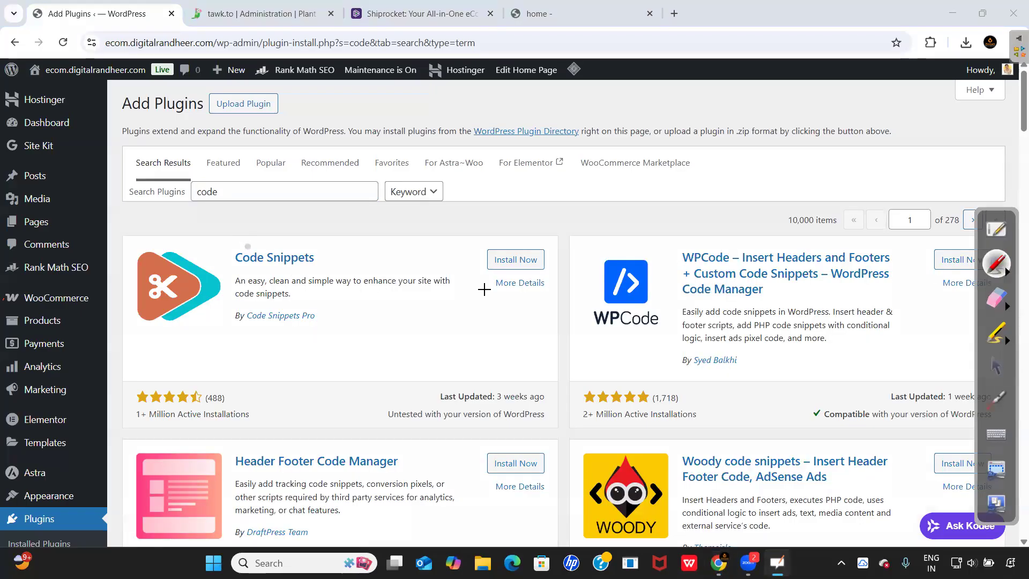
left_click(995, 366)
left_click(501, 261)
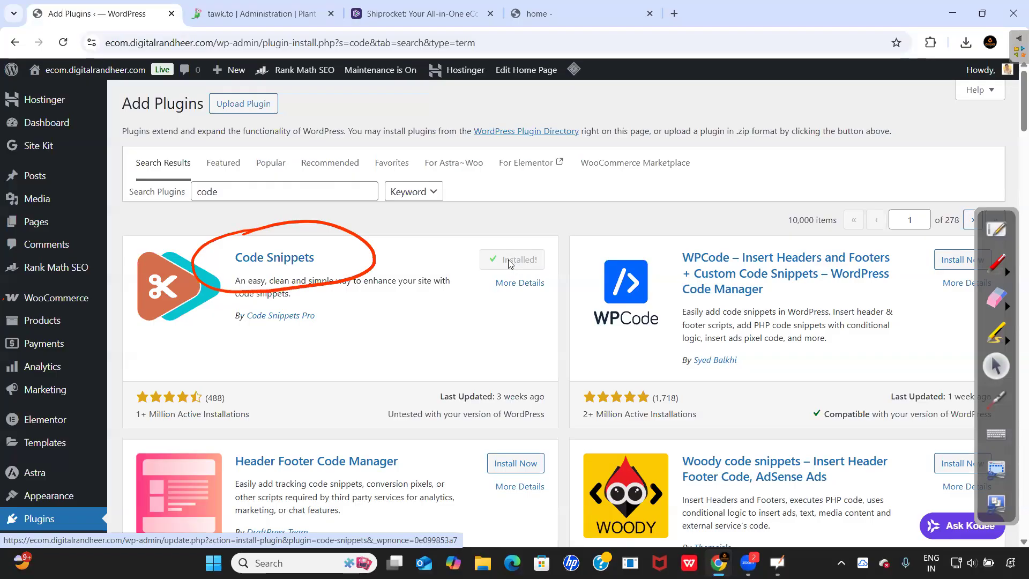
left_click(513, 262)
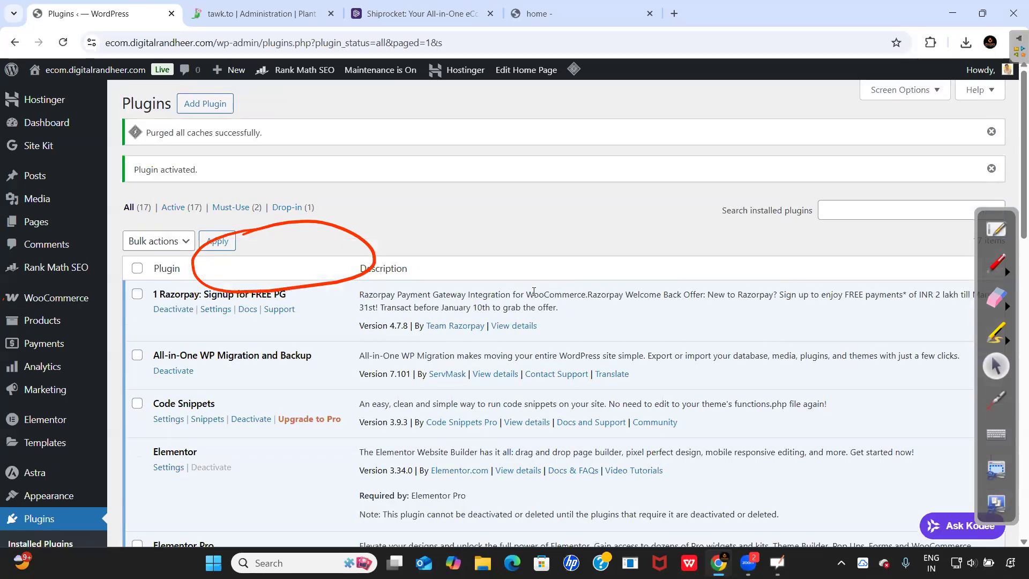
- Erase the red circle over the installed plugins list
left_click(995, 298)
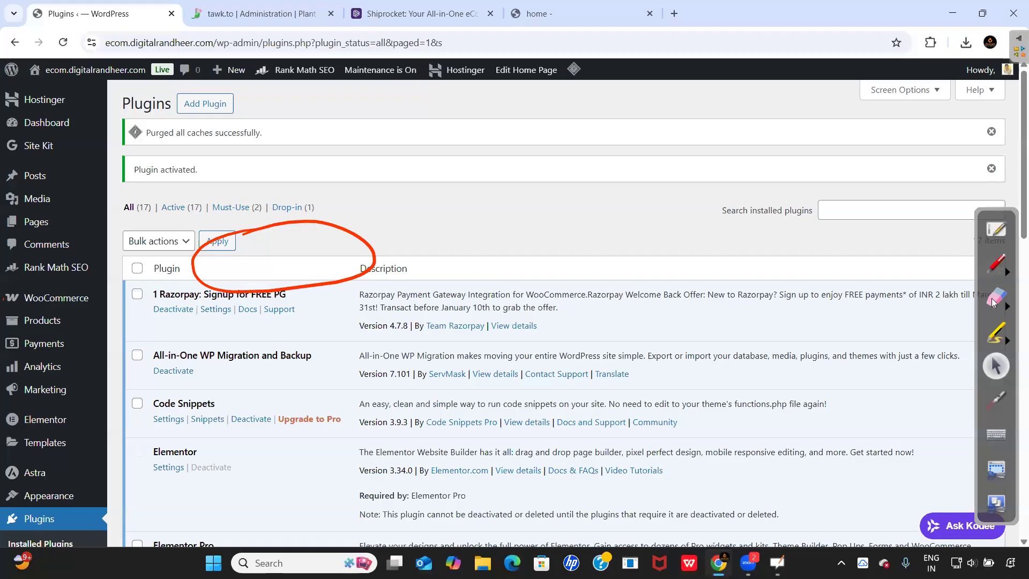
left_click_drag(316, 266, 222, 245)
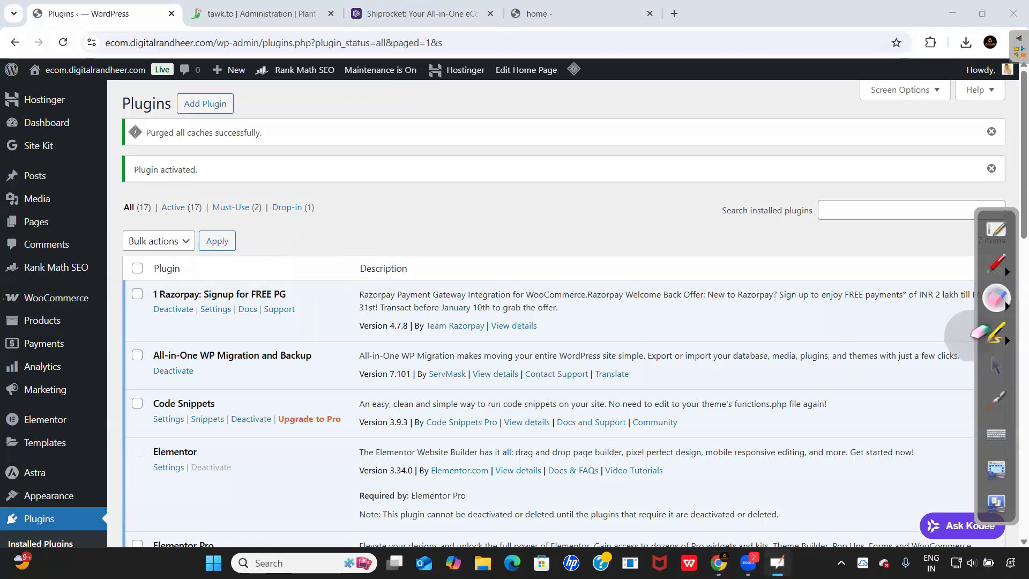
left_click(995, 366)
- Find Code Snippets in the installed plugins list and open its settings
scroll(557, 310, "down", 4)
scroll(324, 338, "down", 10)
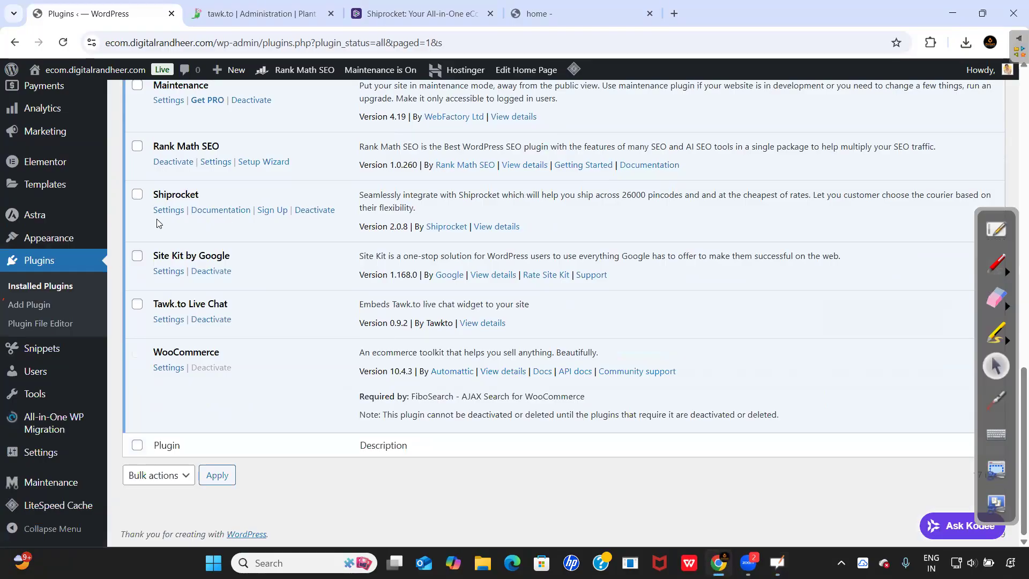
scroll(215, 198, "up", 2)
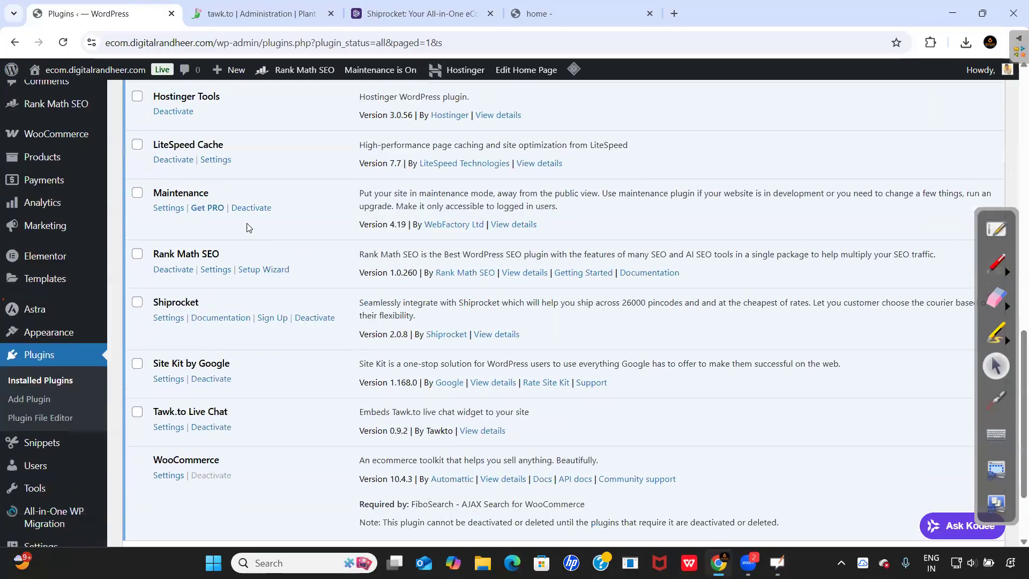
scroll(248, 227, "down", 1)
scroll(261, 229, "up", 5)
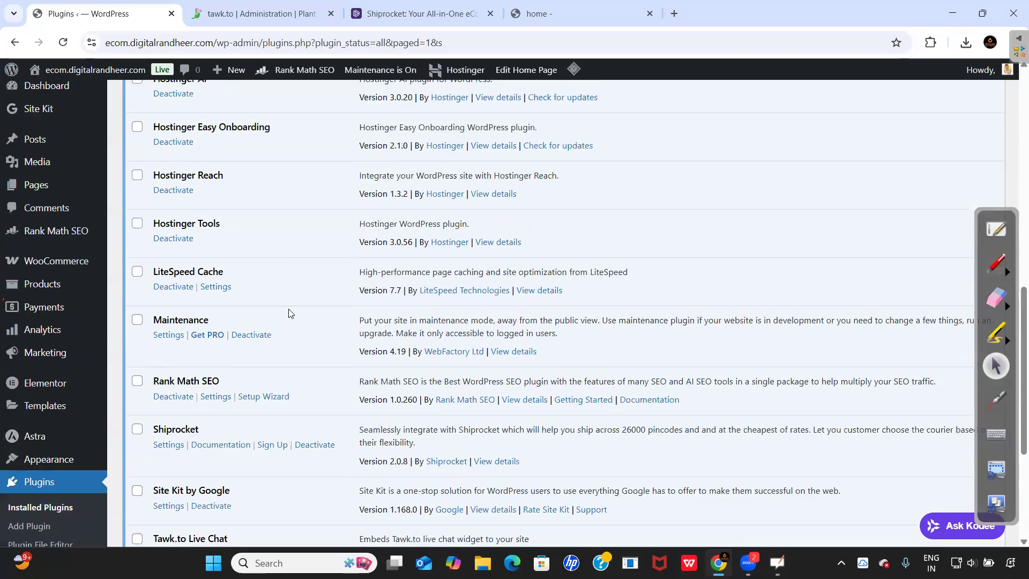
scroll(171, 247, "up", 6)
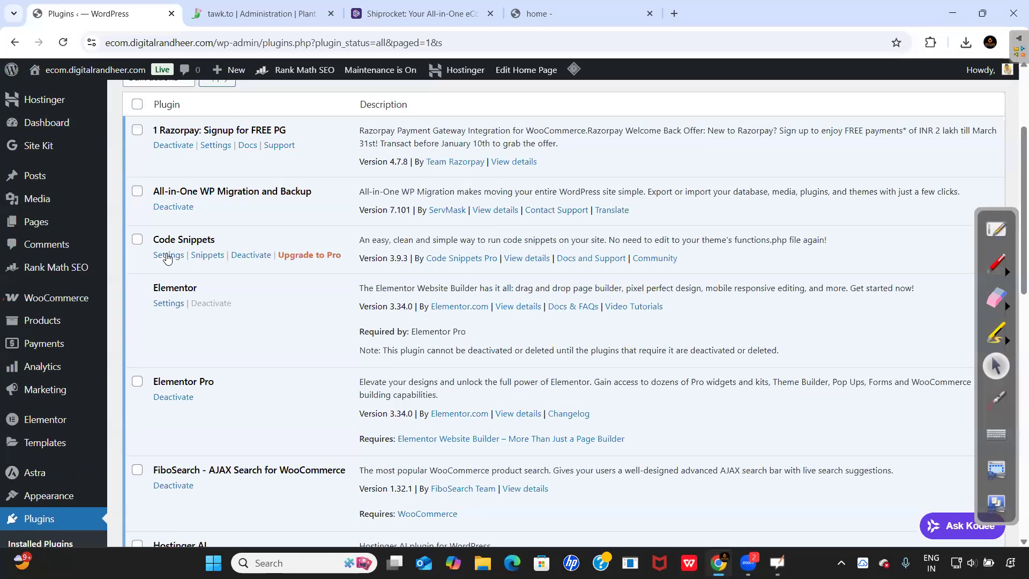
left_click(167, 255)
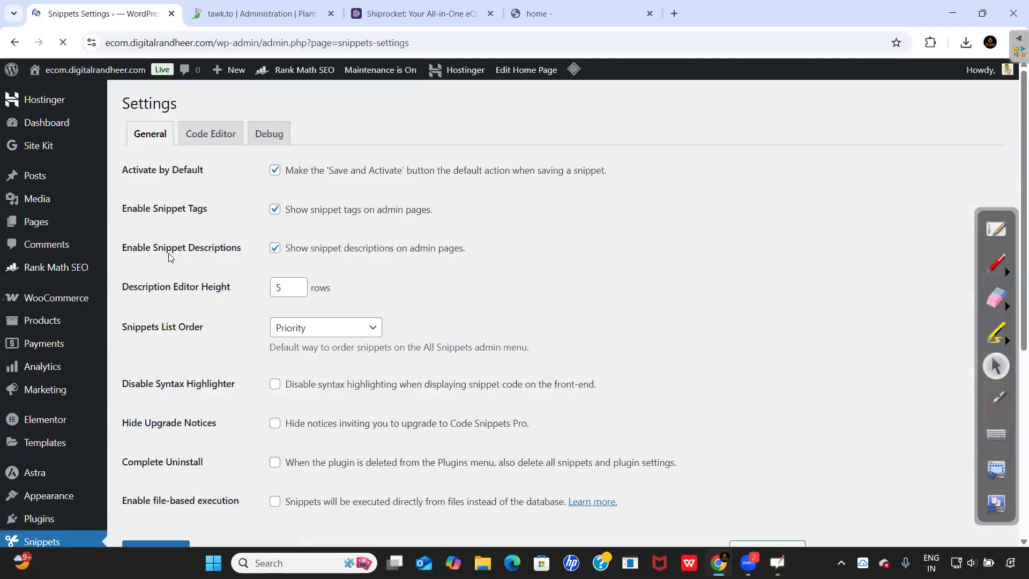
- Add a new PHP snippet titled "LIve chat" and paste the copied tawk.to widget script as its content
scroll(277, 387, "down", 5)
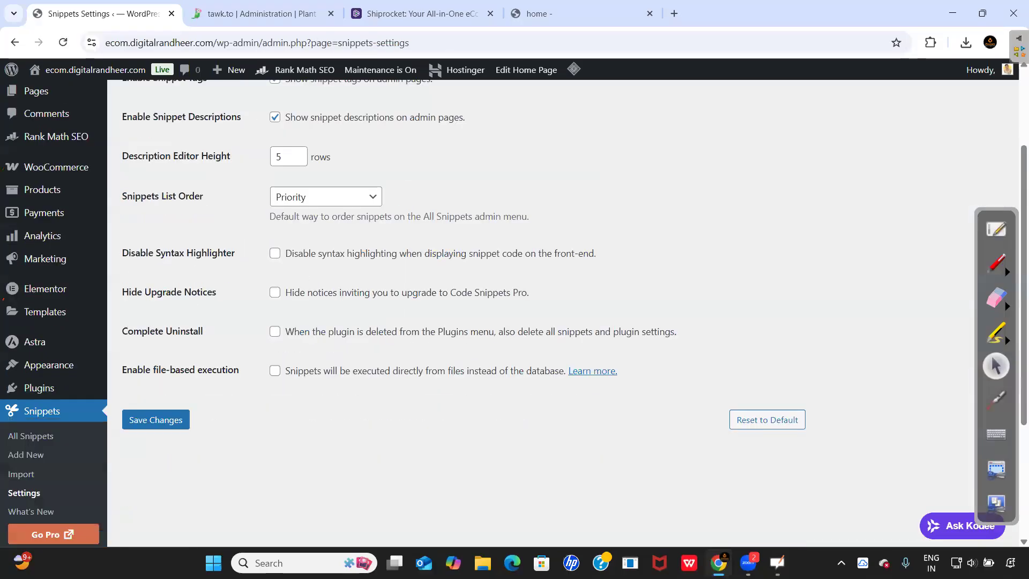
scroll(294, 361, "up", 2)
scroll(272, 329, "up", 1)
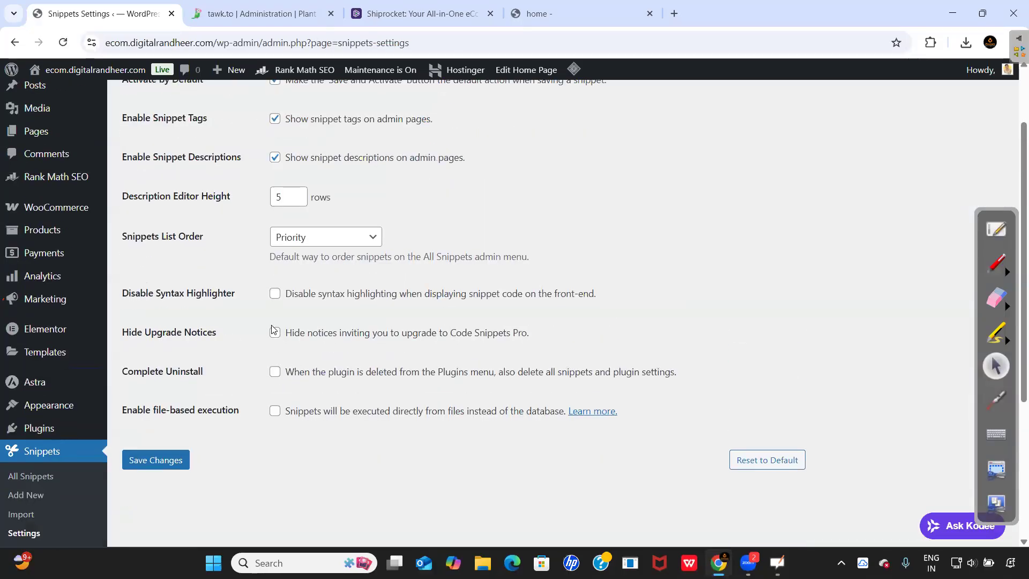
scroll(289, 396, "down", 4)
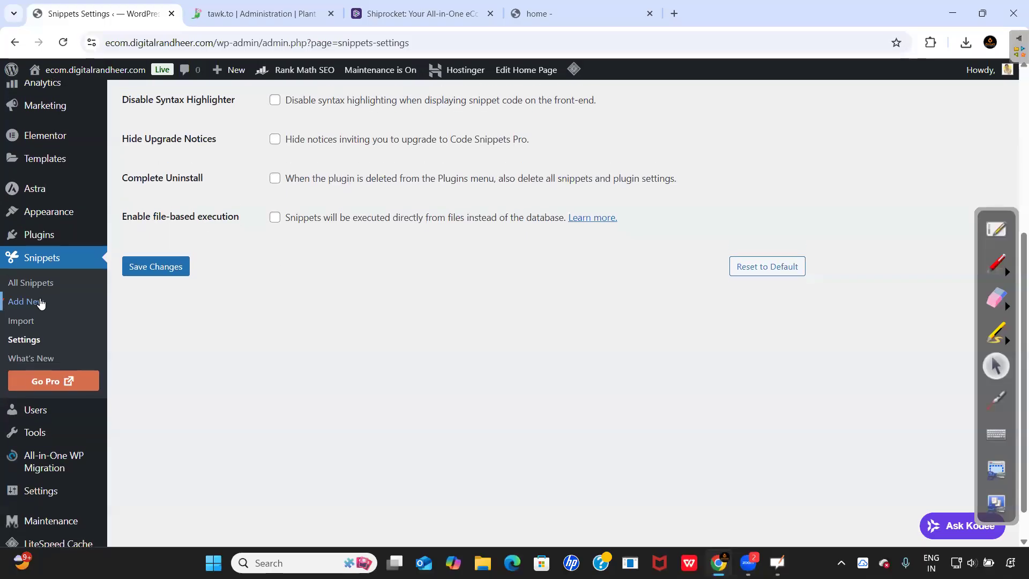
left_click(38, 302)
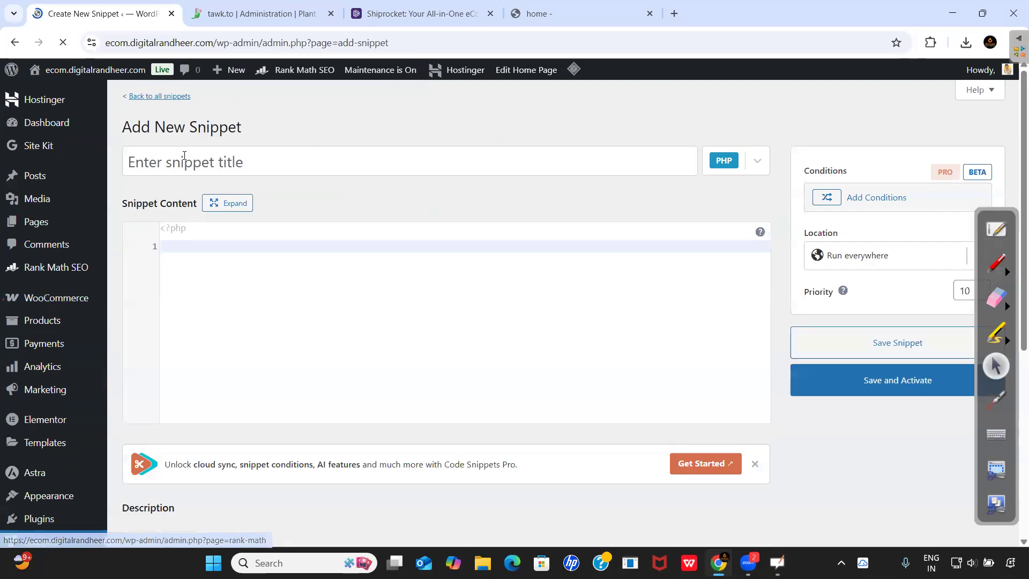
left_click(173, 152)
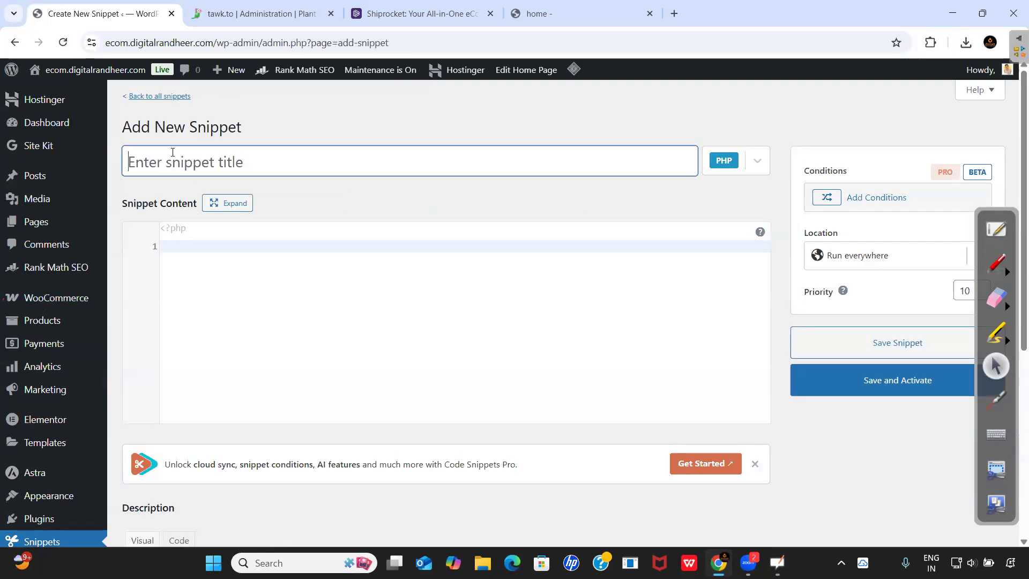
type("Llv")
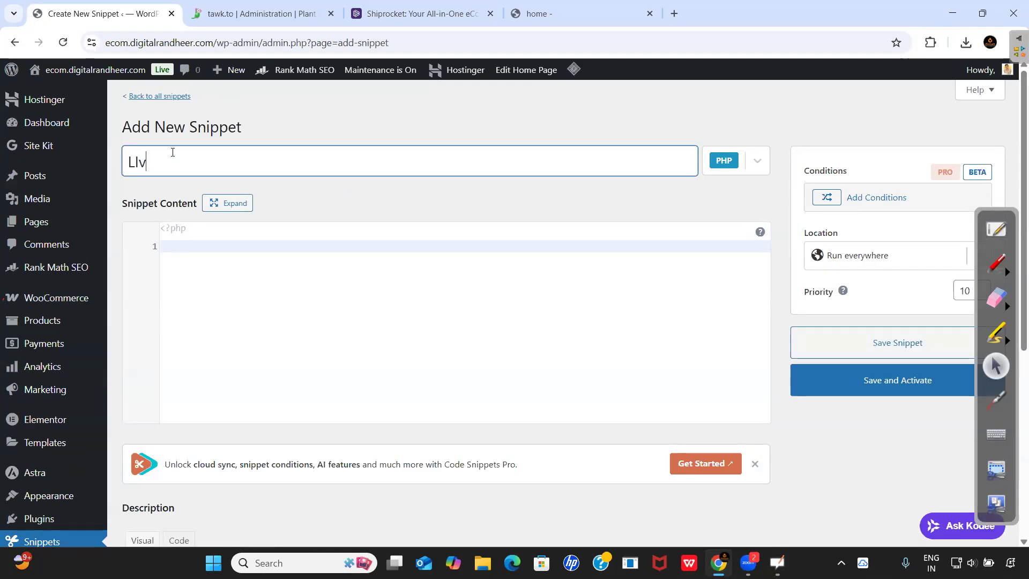
type("e chat")
left_click(272, 246)
type("<!--Start of Tawk.to Script--> <script type=\"text/javascript\"> var Tawk_API=Tawk_API||{}, Tawk_LoadStart=new Date(); (function(){ var s1=document.createElement(\"script\"),s0=document.getElementsByTagName(\"script\")[0]; s1.async=true; s1.src='https://embed.tawk.to/694eb04fa940e3197ac3dd30/1jddm1e4m'; s1.charset='UTF-8'; s1.setAttribute('crossorigin','*'); s0.parentNode.insertBefore(s1,s0); })(); </script> <!--End of Tawk.to Script-->")
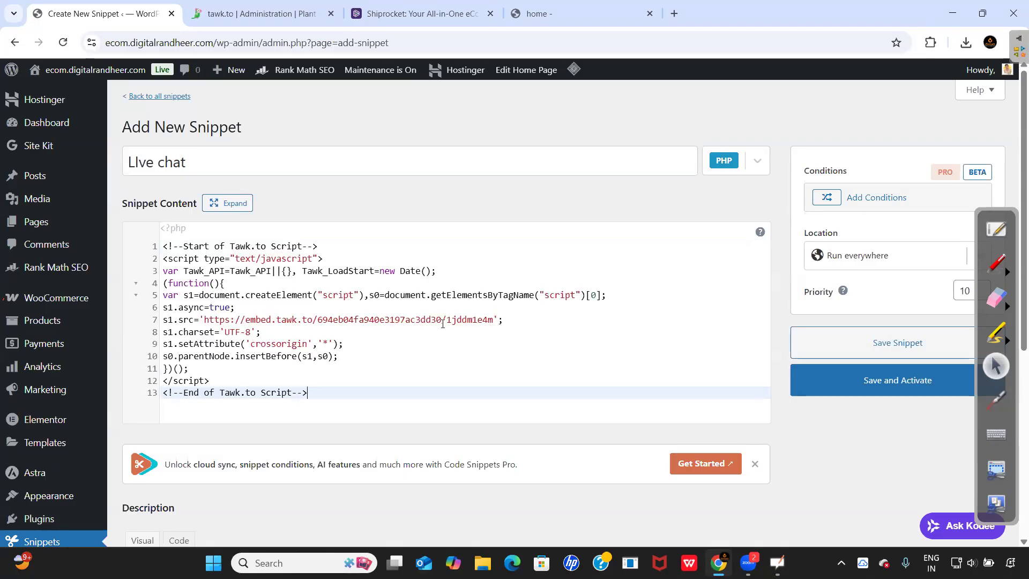
- Circle the Save and Activate option in red, and save and activate the live chat snippet
left_click(992, 262)
left_click_drag(809, 354, 946, 402)
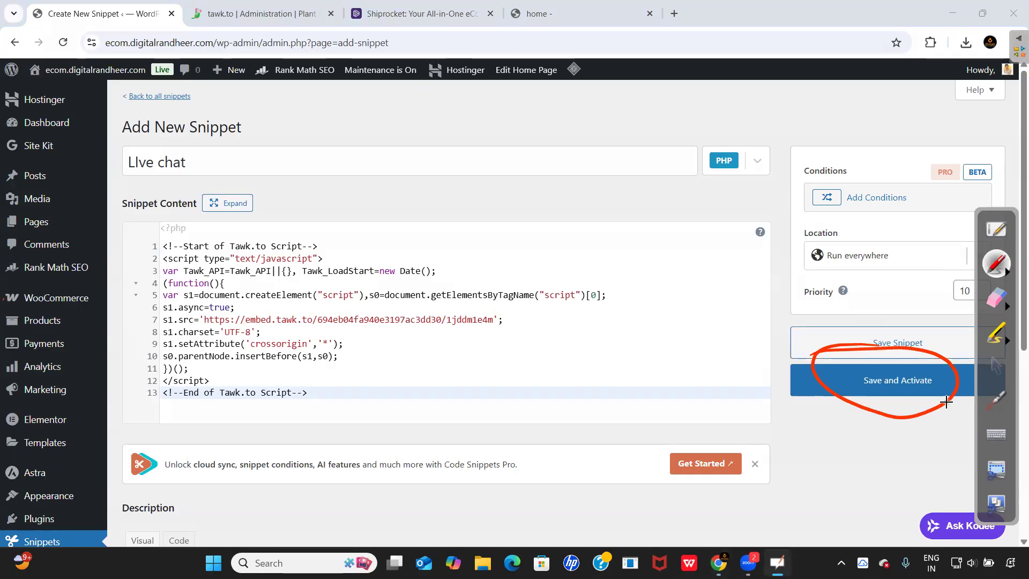
left_click(996, 366)
left_click(899, 381)
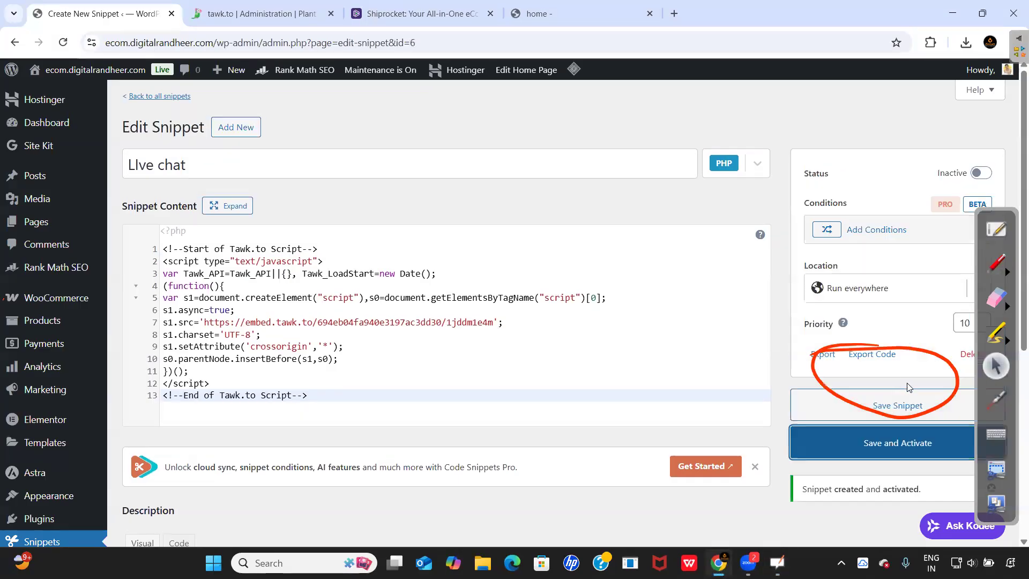
left_click(886, 439)
- Reload the store's homepage to check for the live chat widget
left_click(533, 14)
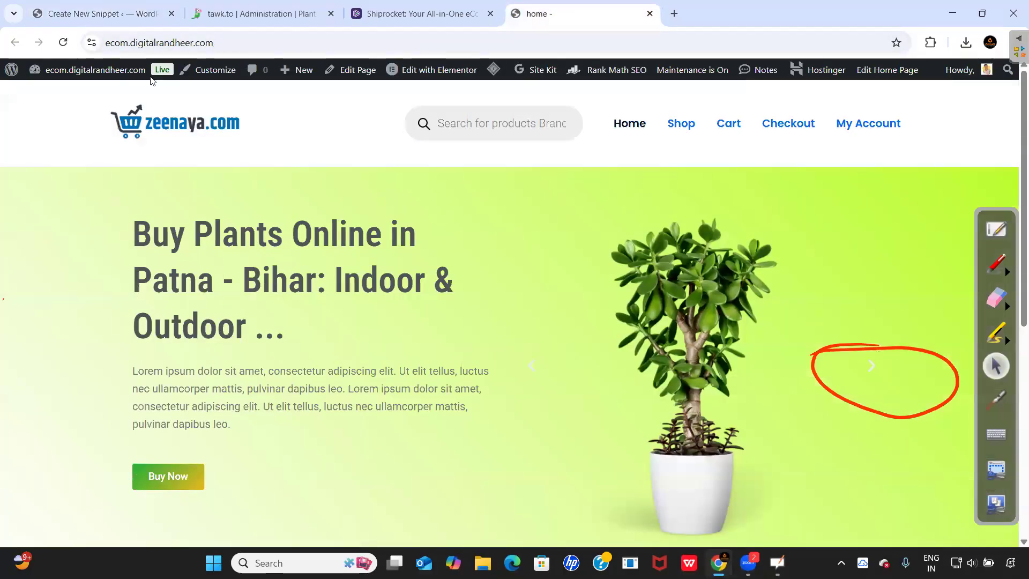
left_click(63, 42)
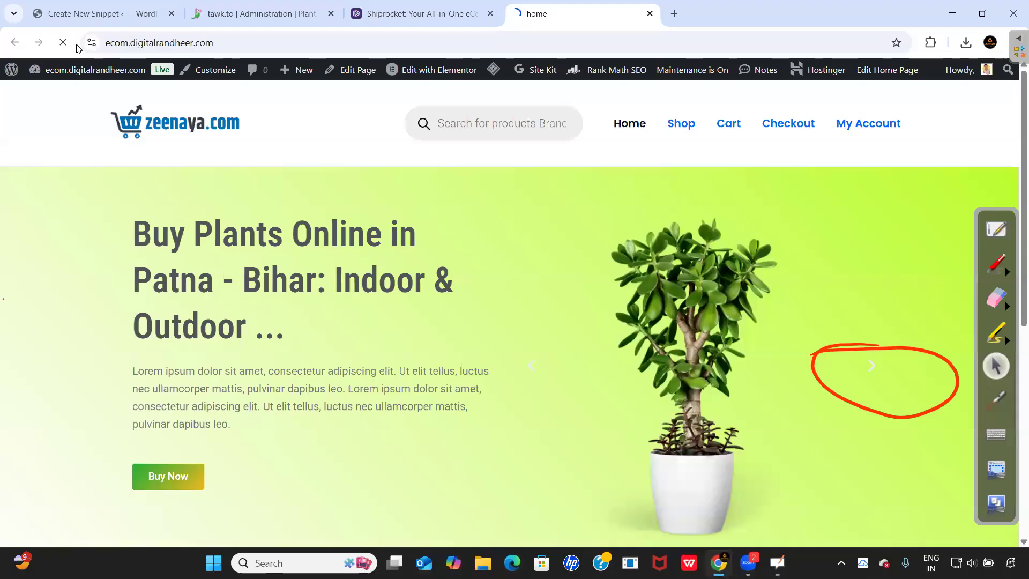
left_click(67, 44)
- Close the store homepage and Shiprocket tabs, returning to the tawk.to property overview
left_click(649, 14)
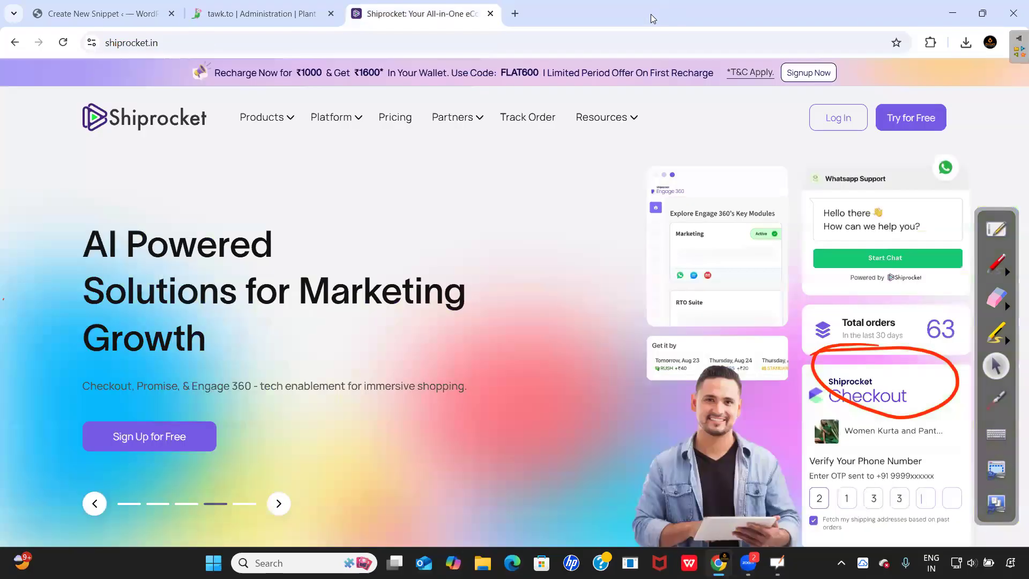
left_click(490, 13)
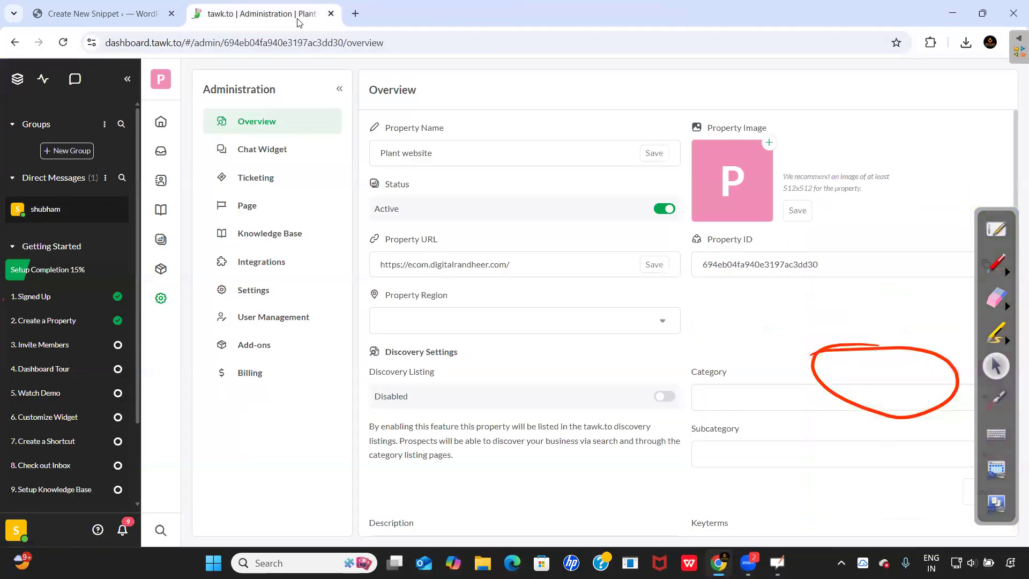
- Return to the WordPress admin and open the settings of the Tawk.to Live Chat plugin from the installed plugins list
left_click(131, 15)
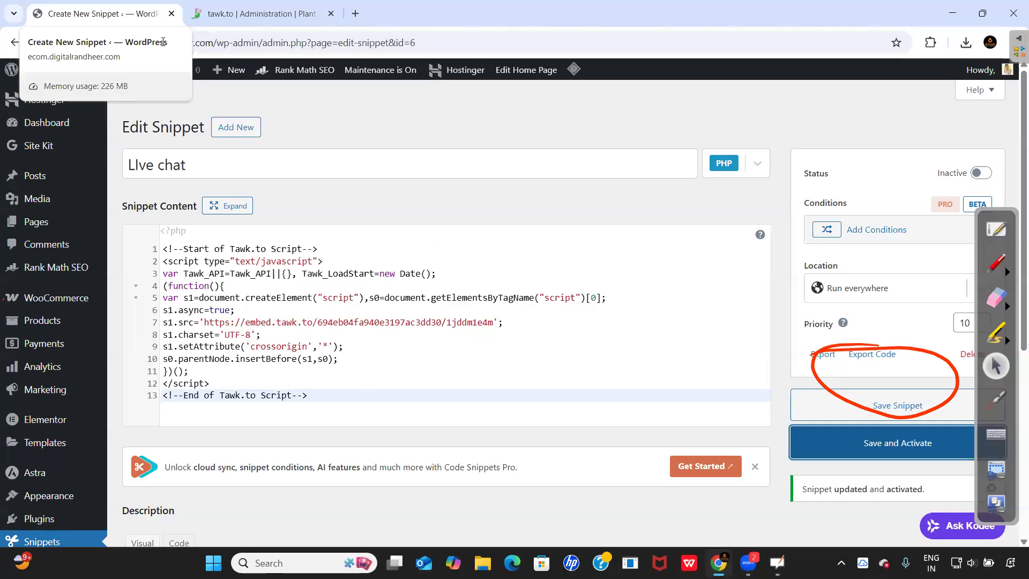
left_click(248, 18)
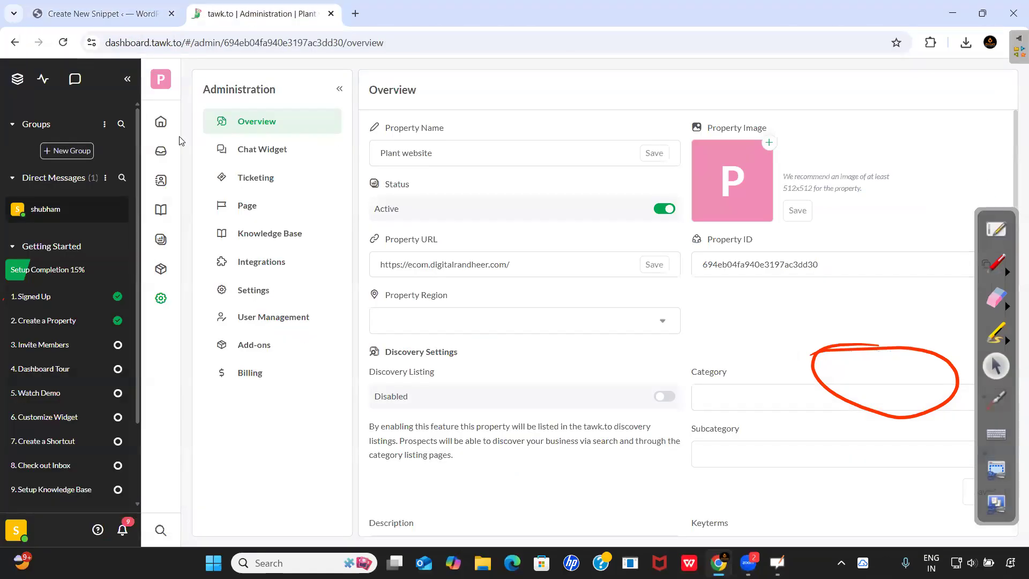
left_click(102, 14)
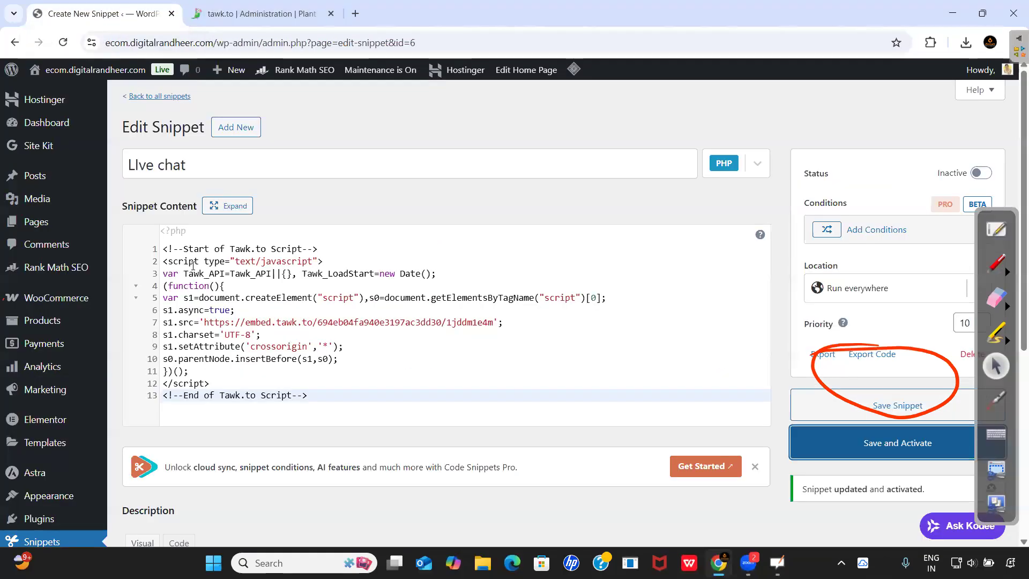
scroll(22, 274, "down", 5)
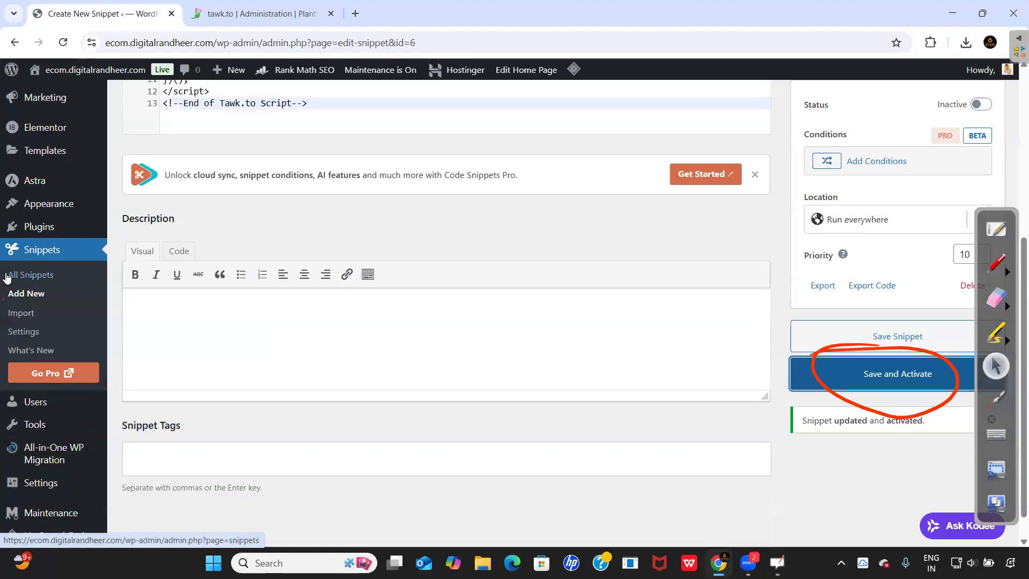
left_click(39, 228)
scroll(263, 272, "down", 5)
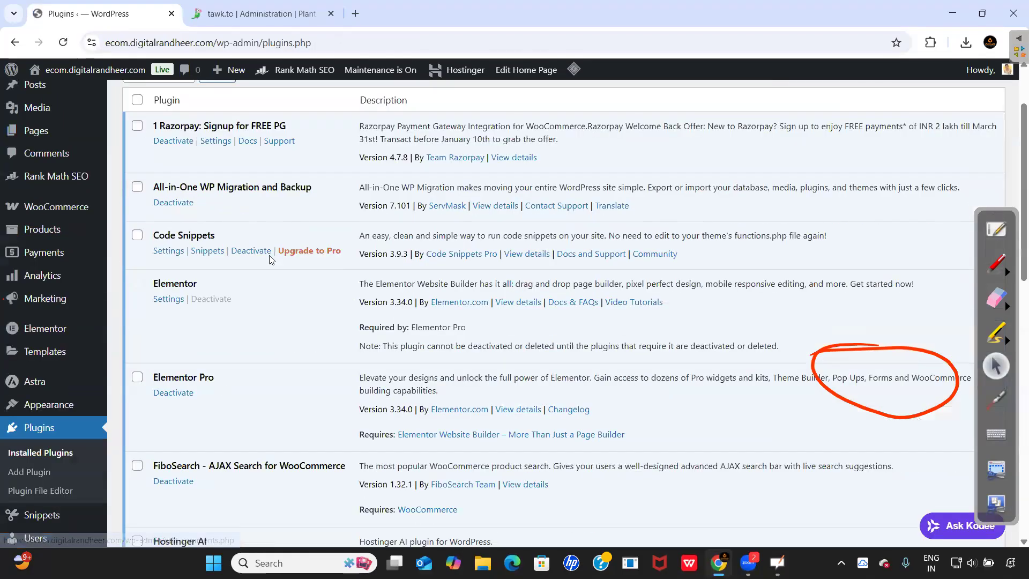
scroll(261, 272, "down", 7)
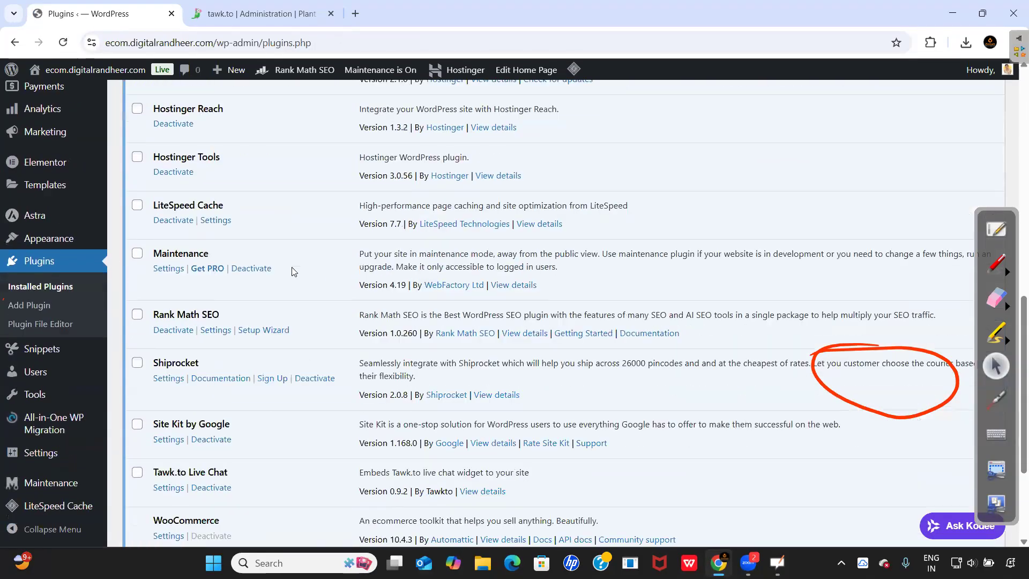
left_click(168, 319)
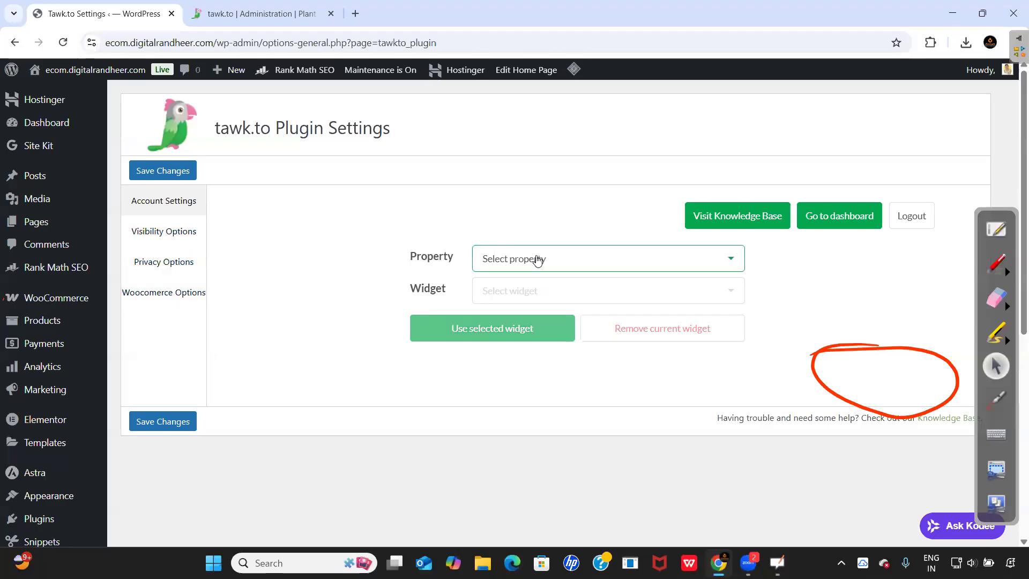
- Select the Plant website property and its Plant website widget, and apply the selected widget to the site
left_click(541, 256)
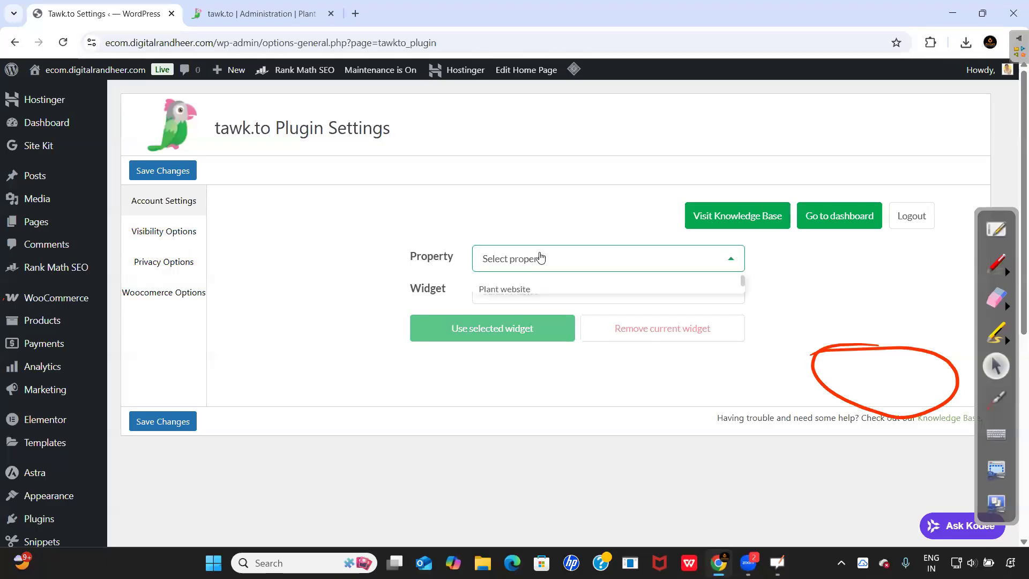
left_click(540, 289)
left_click(539, 292)
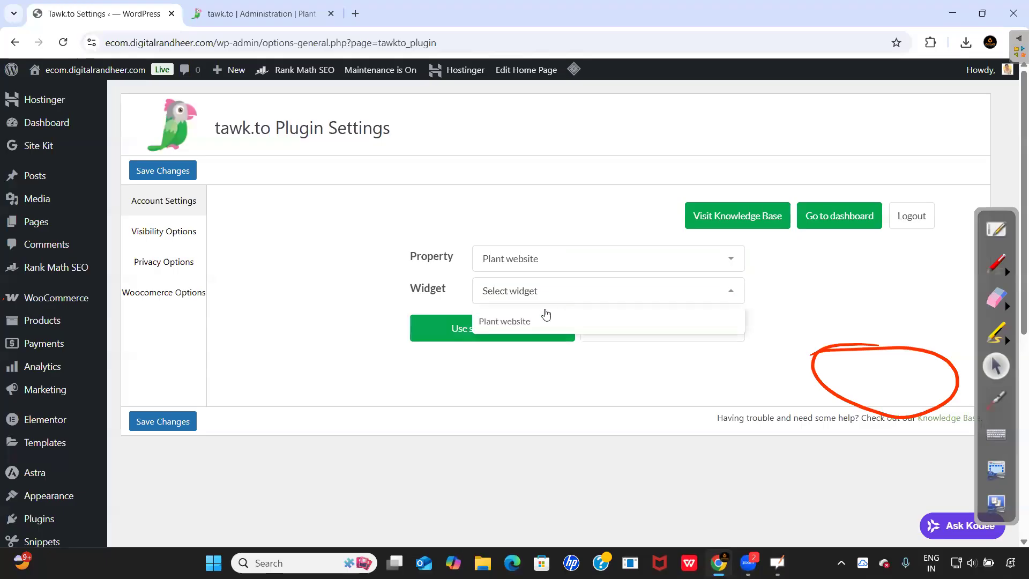
left_click(533, 322)
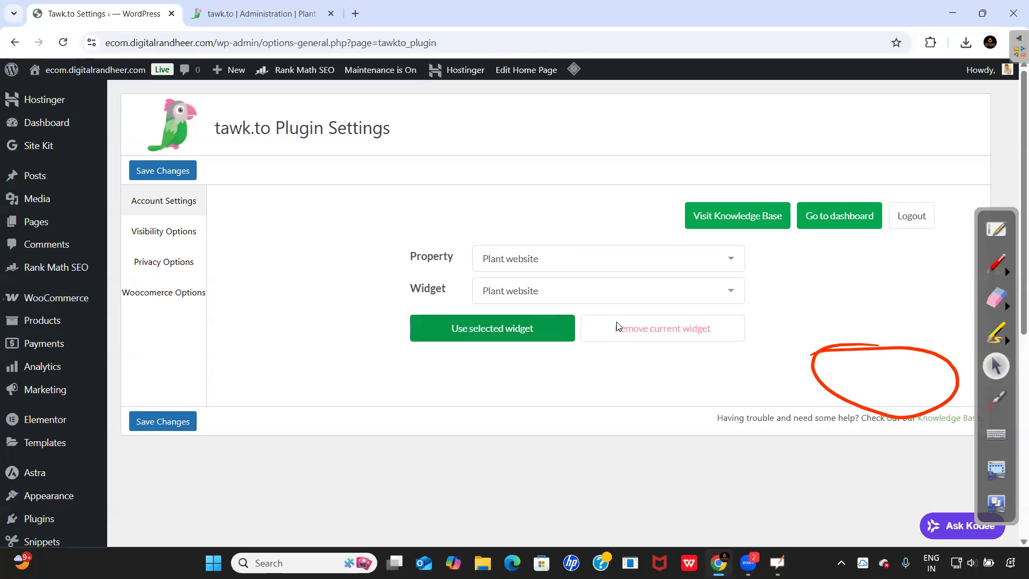
left_click(495, 329)
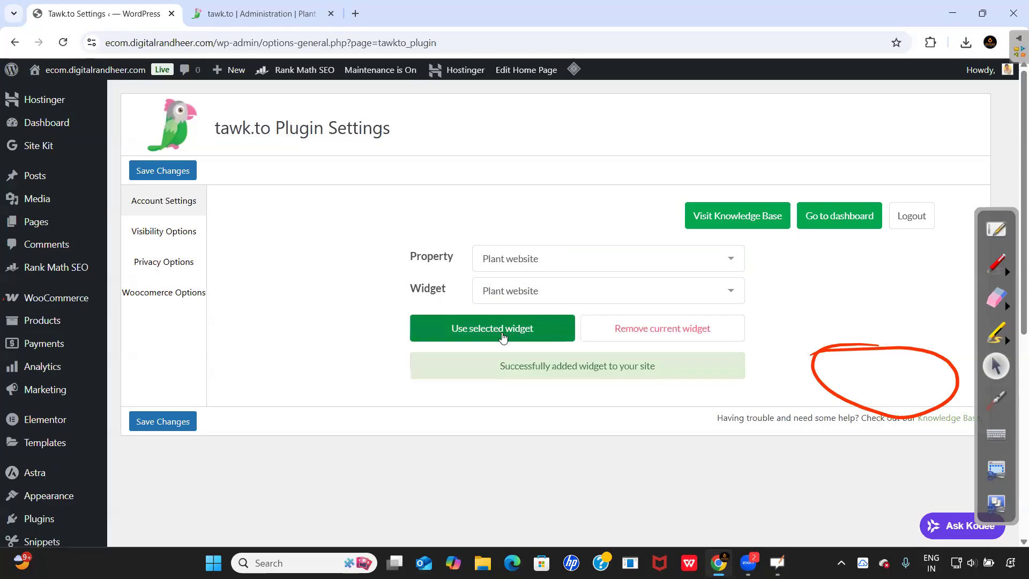
left_click(490, 328)
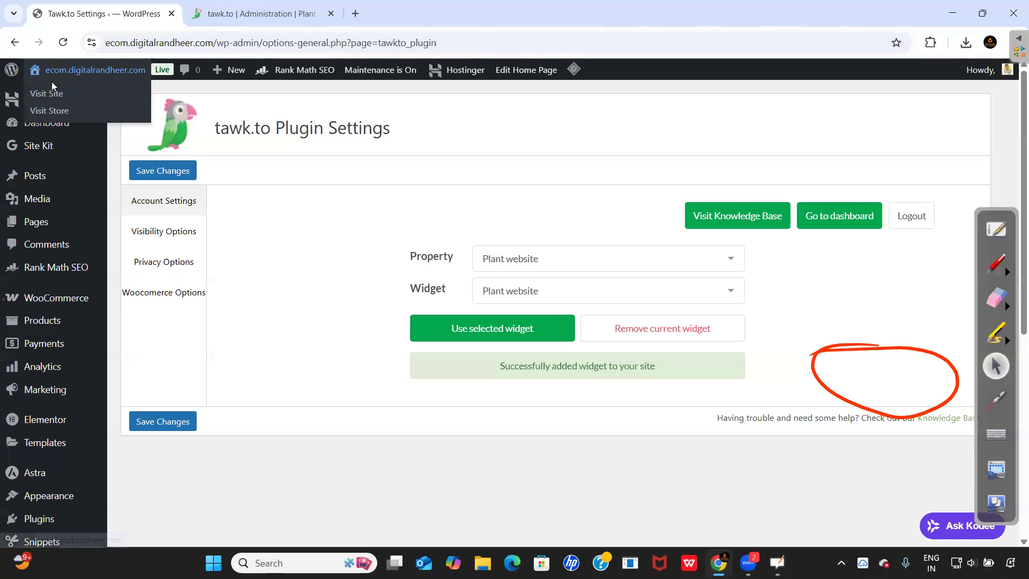
- Open the store's homepage in a new tab, reload it to check for the chat widget, and close it
left_click_drag(118, 72, 453, 4)
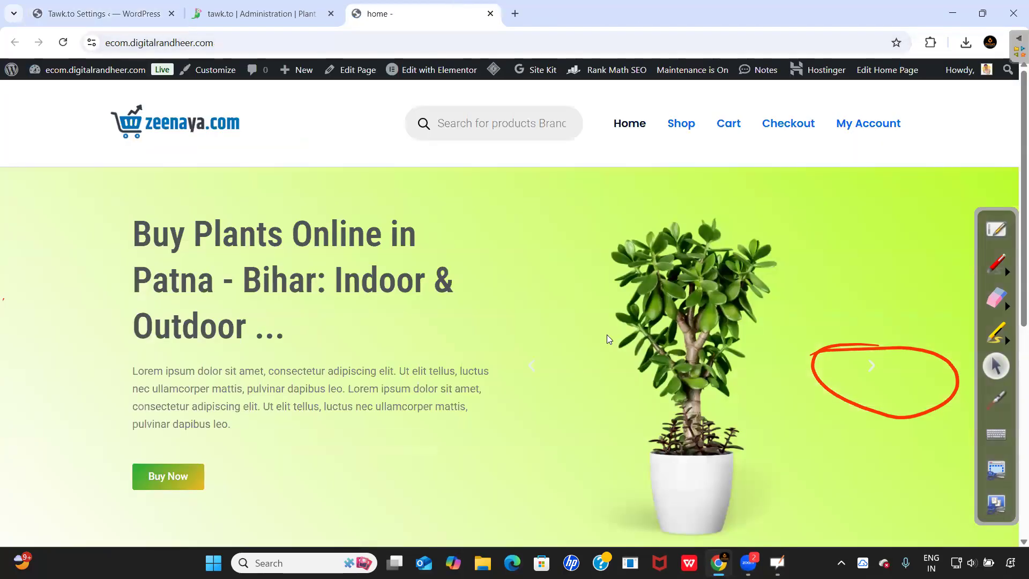
left_click(63, 43)
left_click(64, 46)
left_click(490, 14)
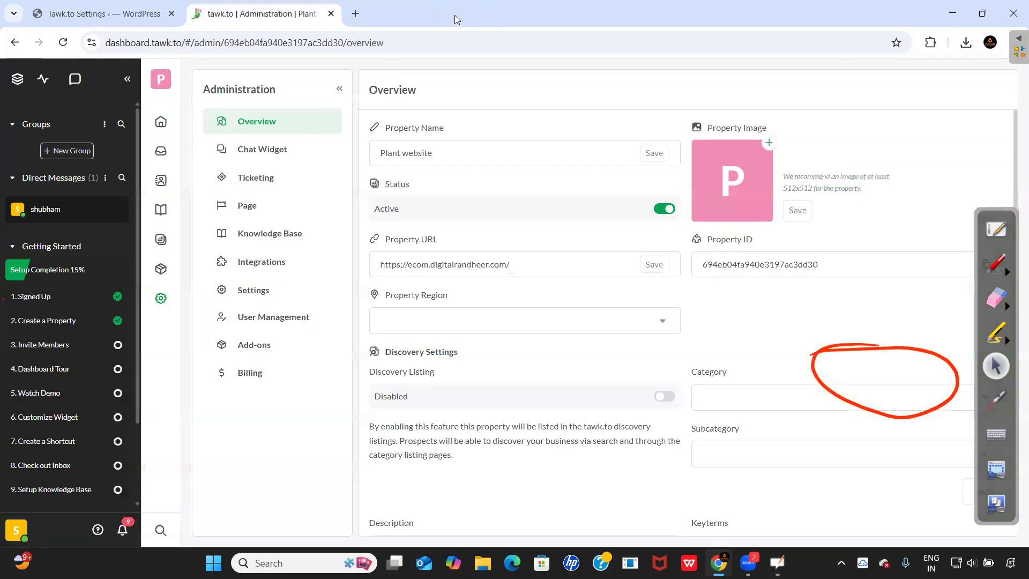
- Save the tawk.to plugin settings and show the WooCommerce visibility options
left_click(134, 16)
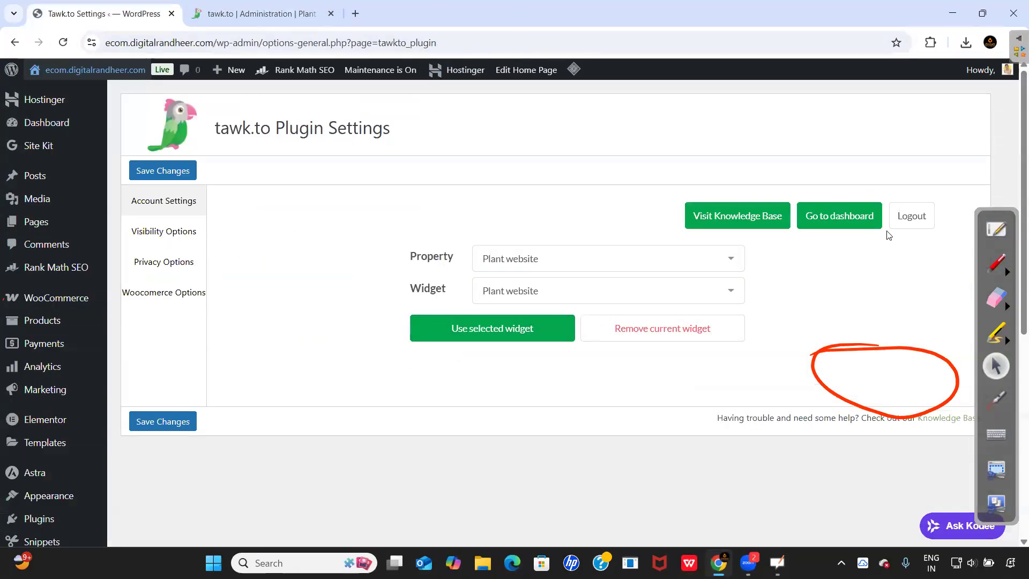
left_click(162, 424)
left_click(163, 420)
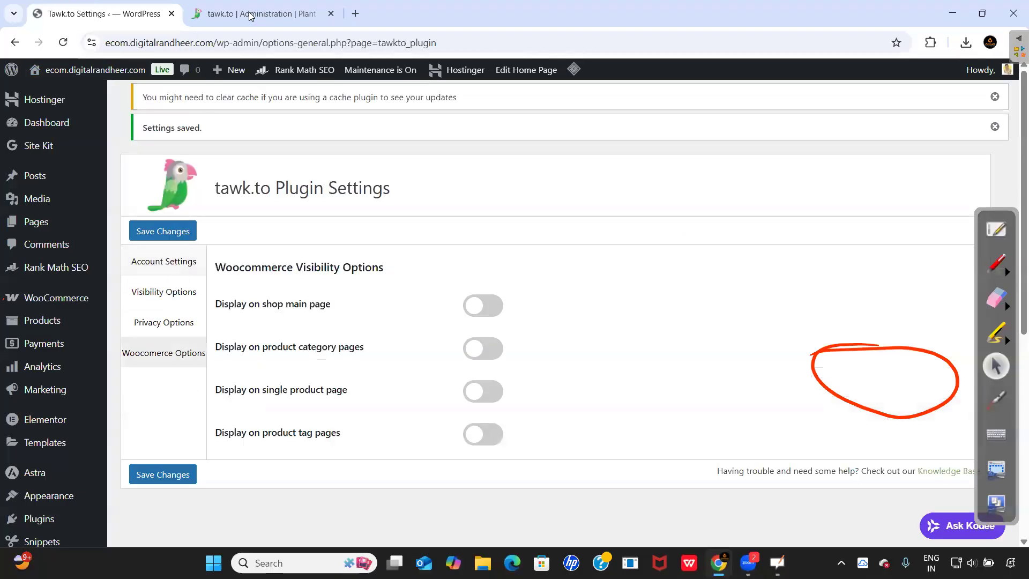
- Reopen the store's homepage in a new tab and reload it to look for the live chat widget
left_click(257, 13)
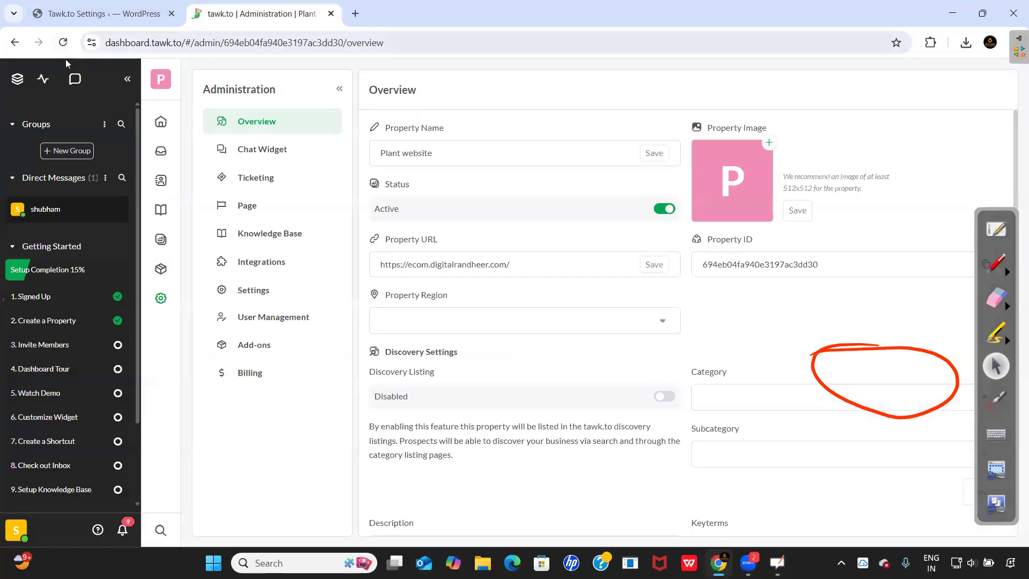
left_click(134, 11)
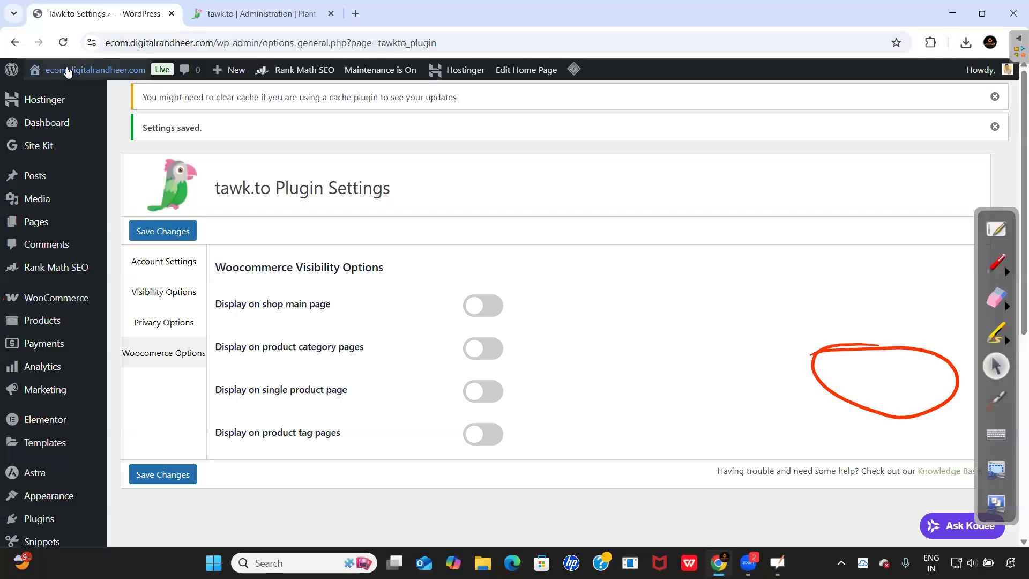
mouse_move(75, 79)
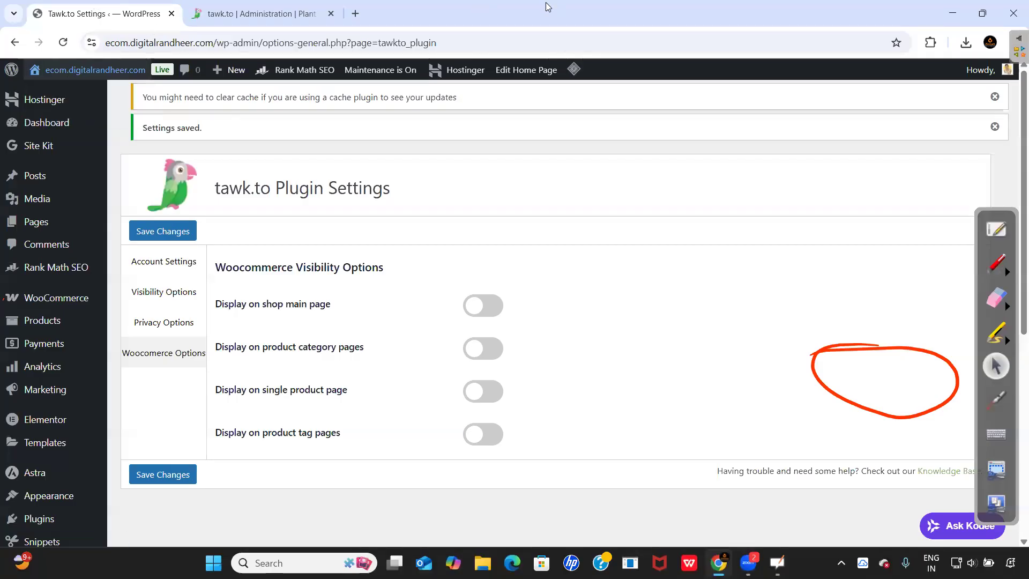
left_click_drag(102, 74, 429, 4)
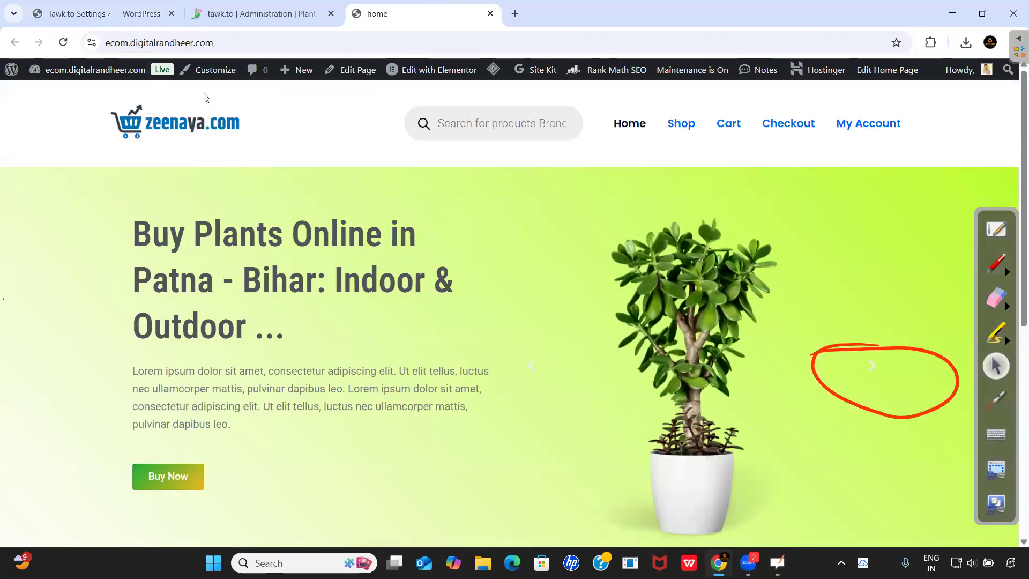
left_click(66, 47)
- Erase the red circle annotation from the screen and return to the normal pointer
left_click(990, 305)
mouse_move(951, 356)
left_mouse_down()
mouse_move(868, 340)
mouse_move(788, 381)
left_mouse_up()
left_click(997, 375)
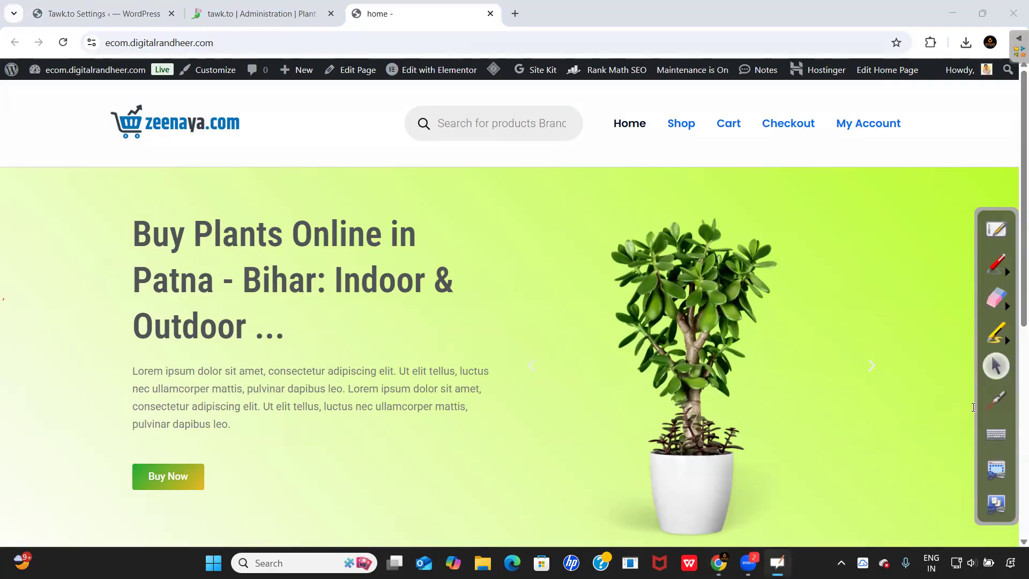
- Enable chat display on the shop main page, product category pages, single product page and product tag pages, and save the plugin settings
left_click(83, 14)
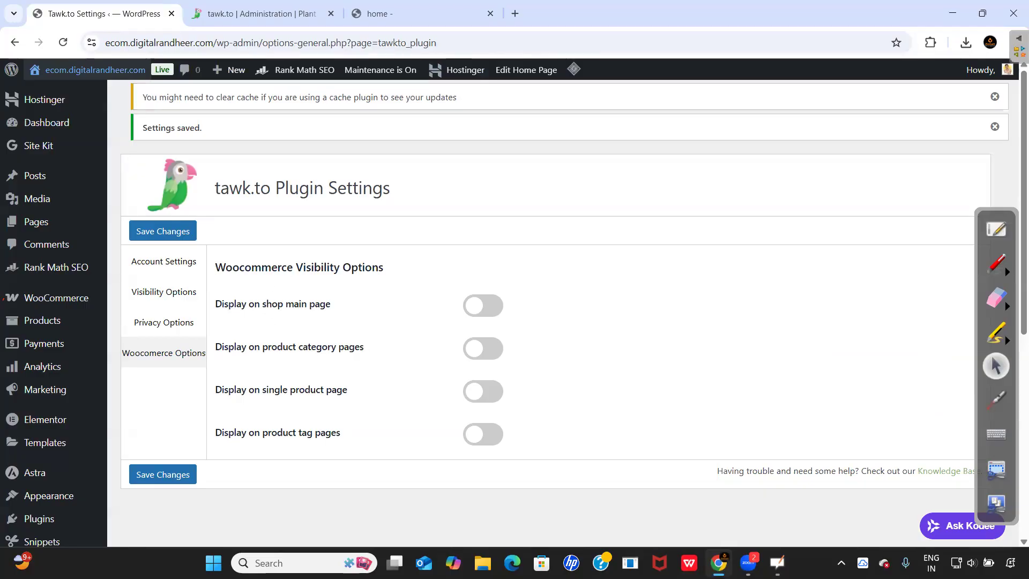
left_click(482, 311)
left_click(482, 348)
left_click(483, 391)
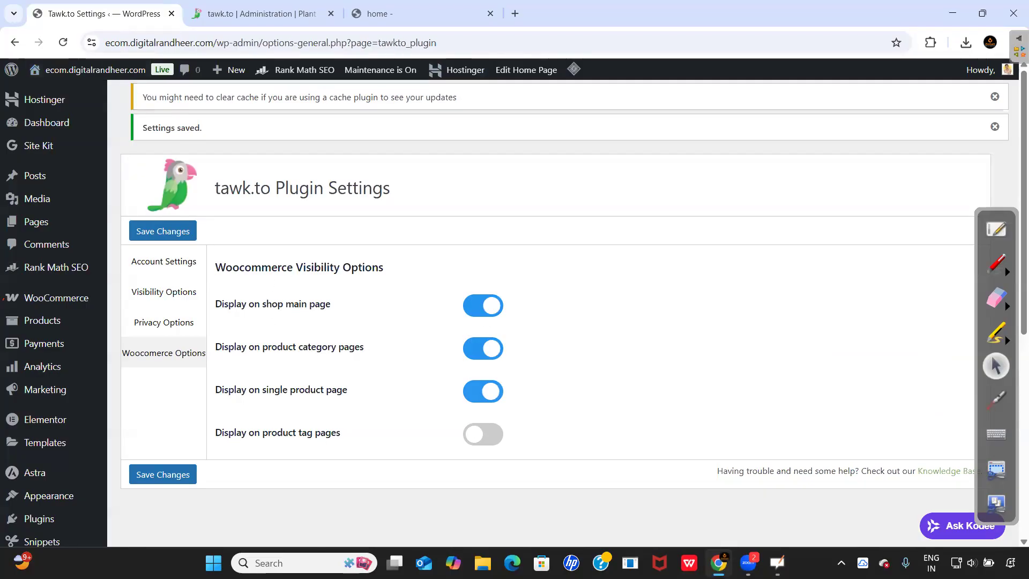
left_click(483, 434)
left_click(162, 475)
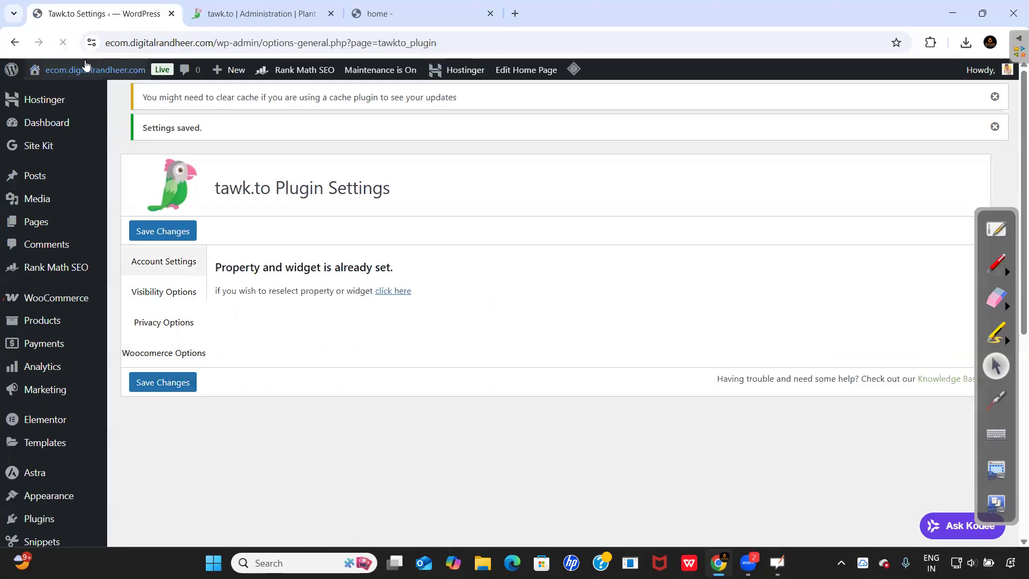
- Reload the open store homepage to check for the chat widget, comparing with the tawk.to overview and the plugin settings
left_click(403, 5)
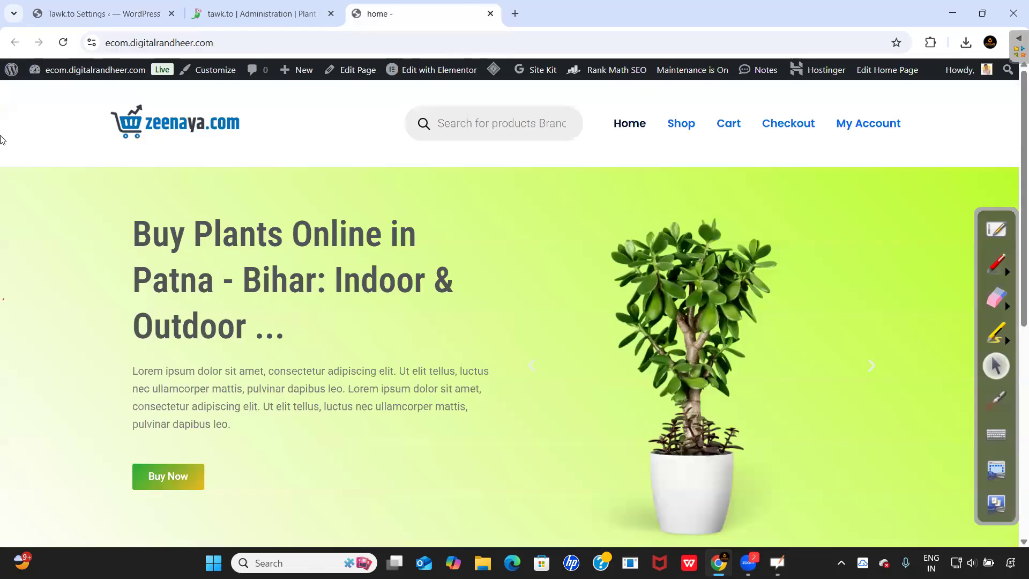
left_click(64, 45)
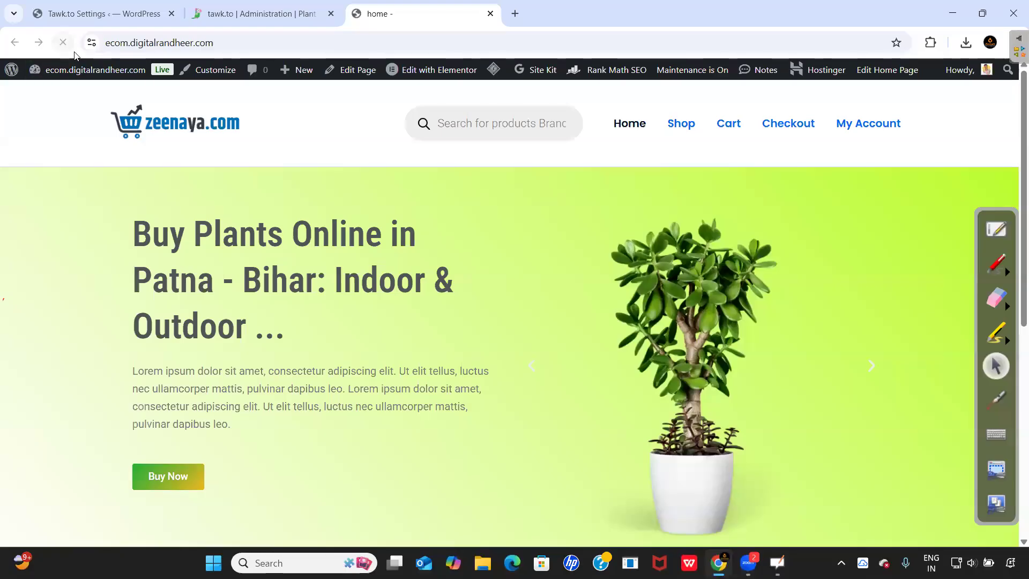
left_click(269, 10)
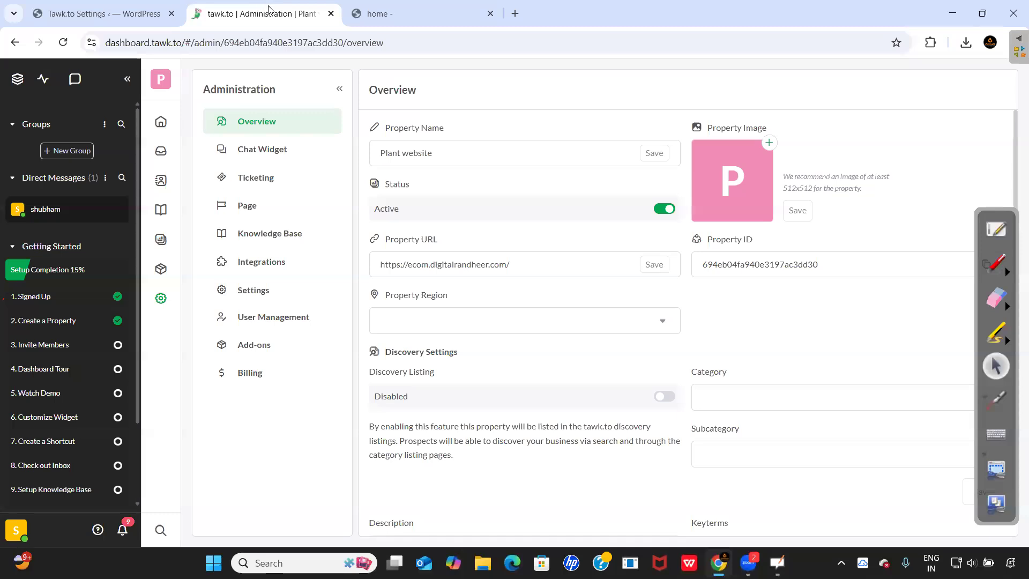
left_click(73, 5)
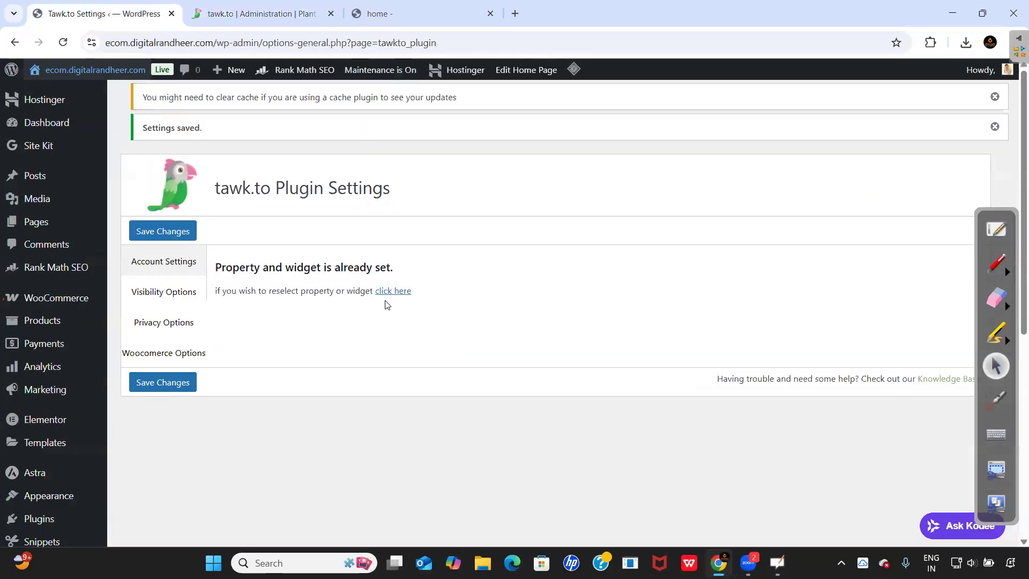
scroll(126, 373, "down", 2)
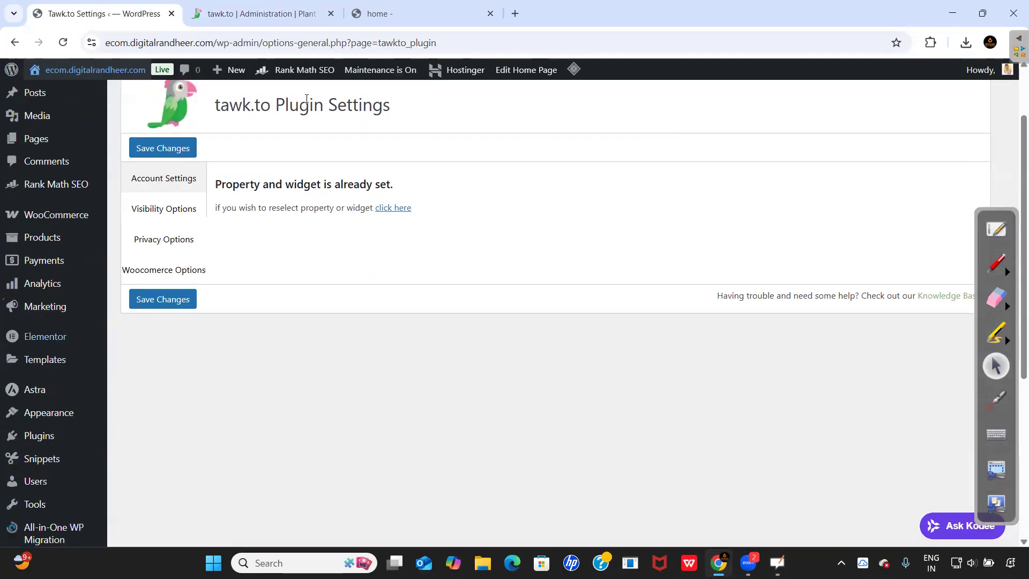
left_click(387, 15)
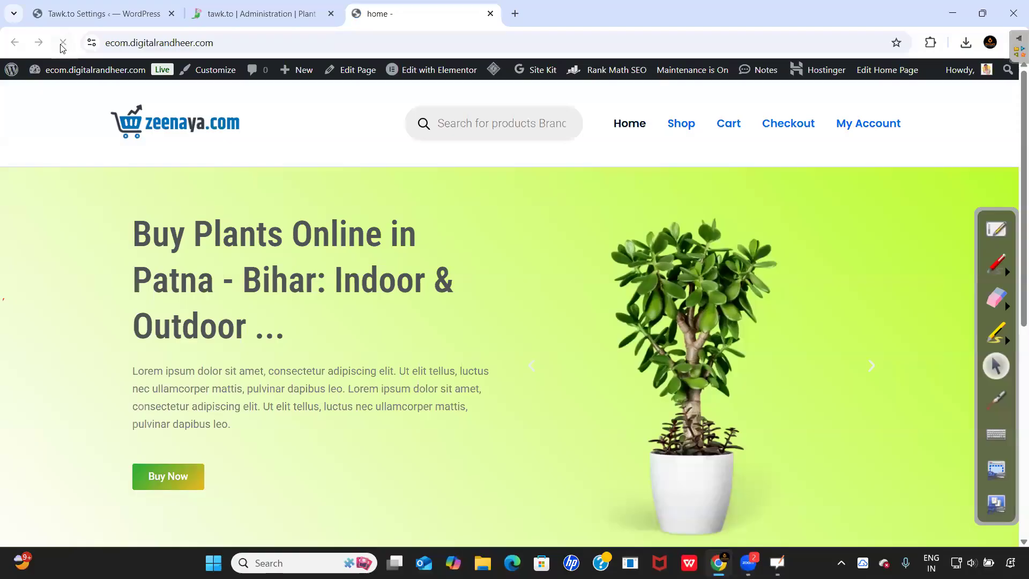
left_click(63, 44)
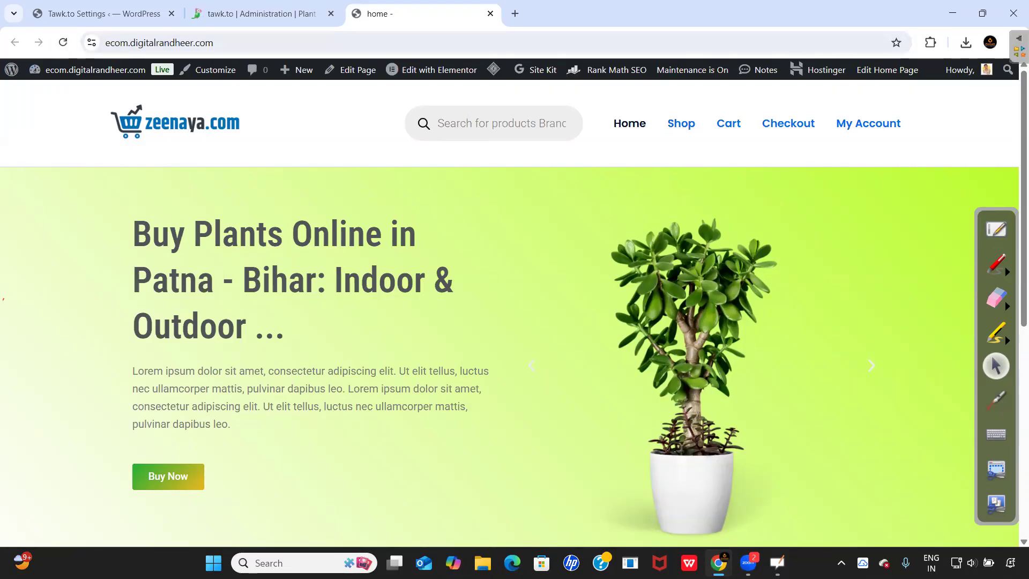
- Open the list of all code snippets in the WordPress admin and locate the live chat snippets
key("ctrl+shift+Tab")
key("ctrl+shift+Tab")
scroll(46, 375, "down", 2)
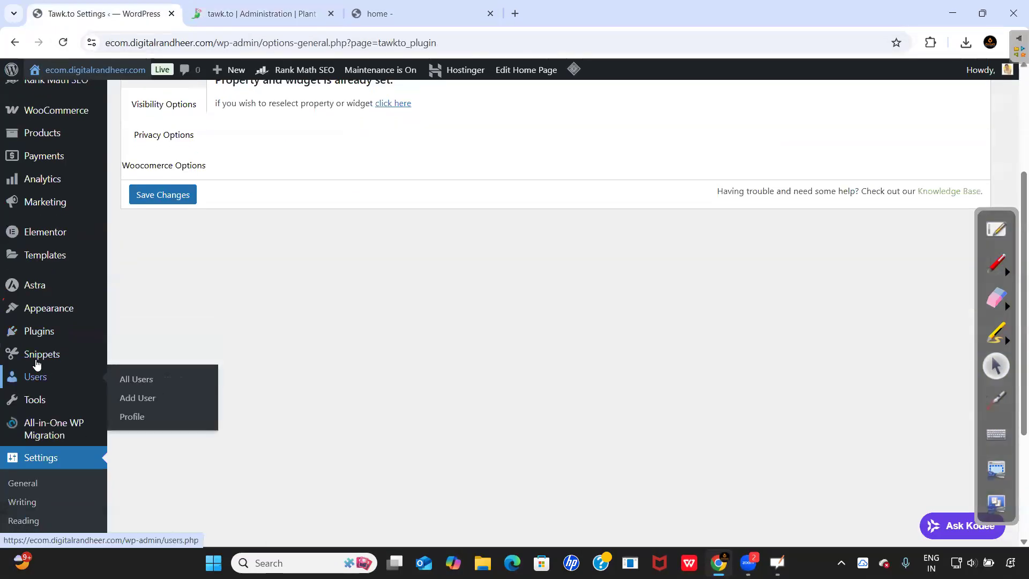
mouse_move(42, 355)
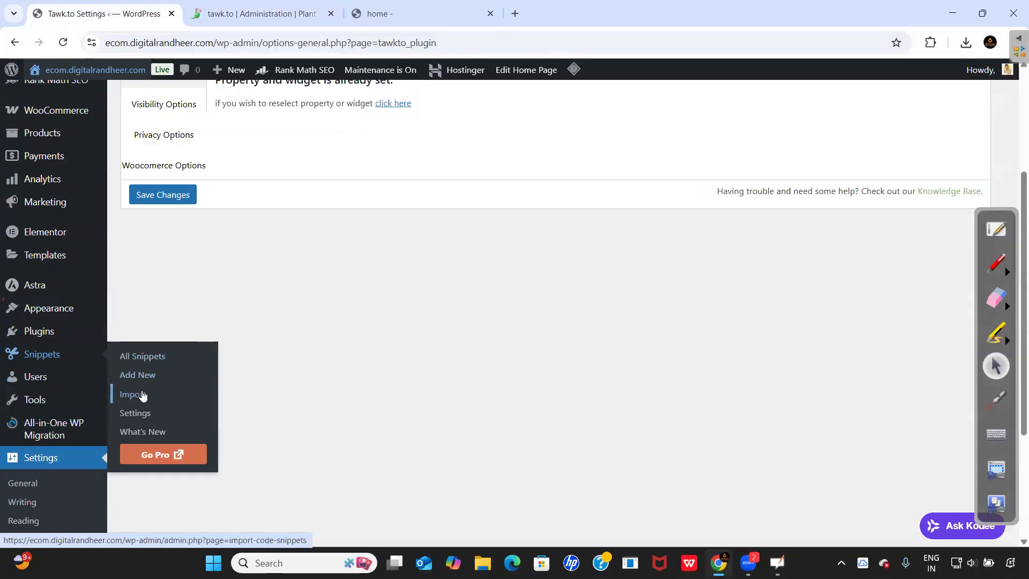
left_click(137, 357)
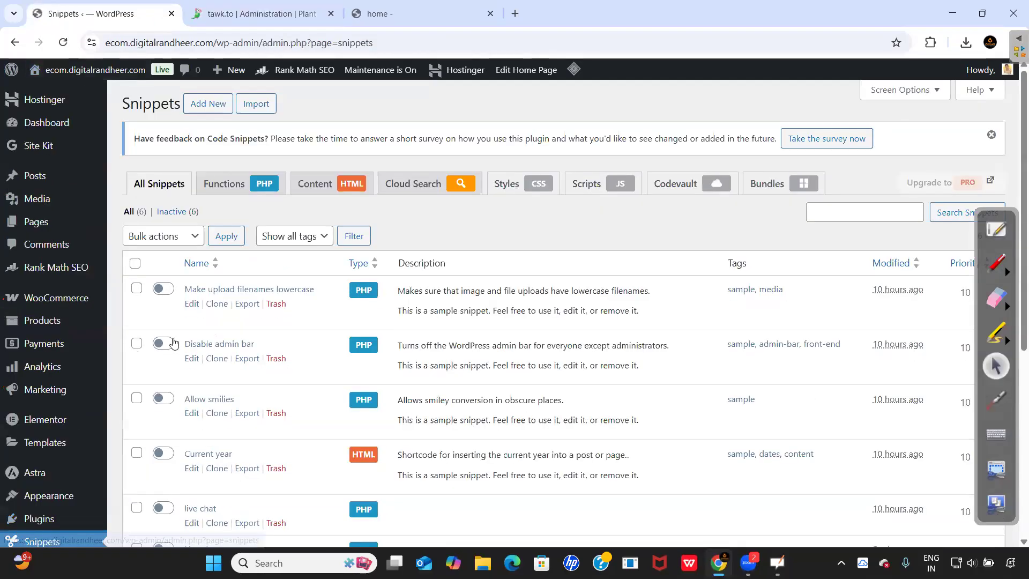
scroll(389, 292, "down", 5)
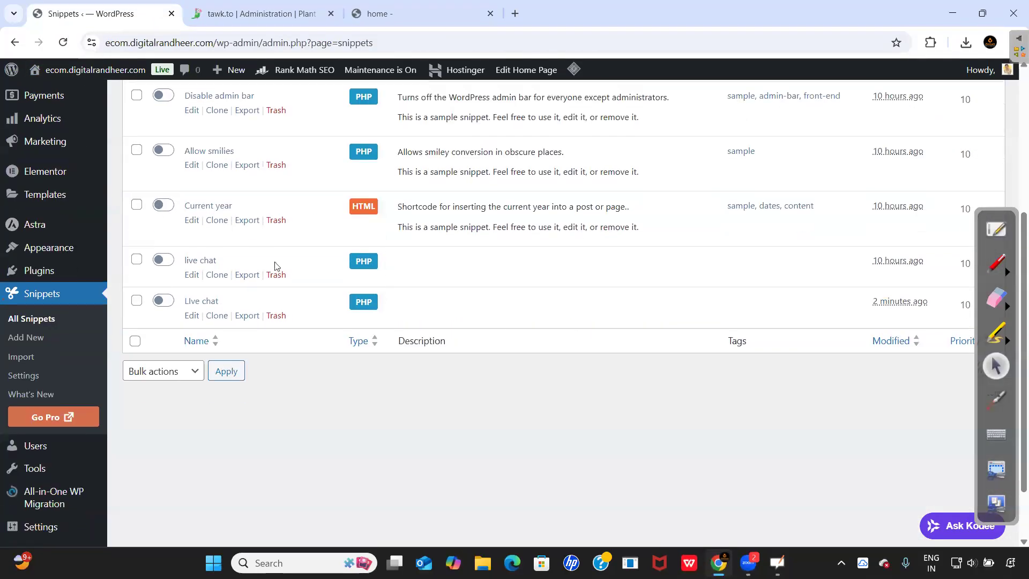
- Review the script in the newer LIve chat snippet and move the older live chat snippet to the trash
scroll(354, 230, "up", 1)
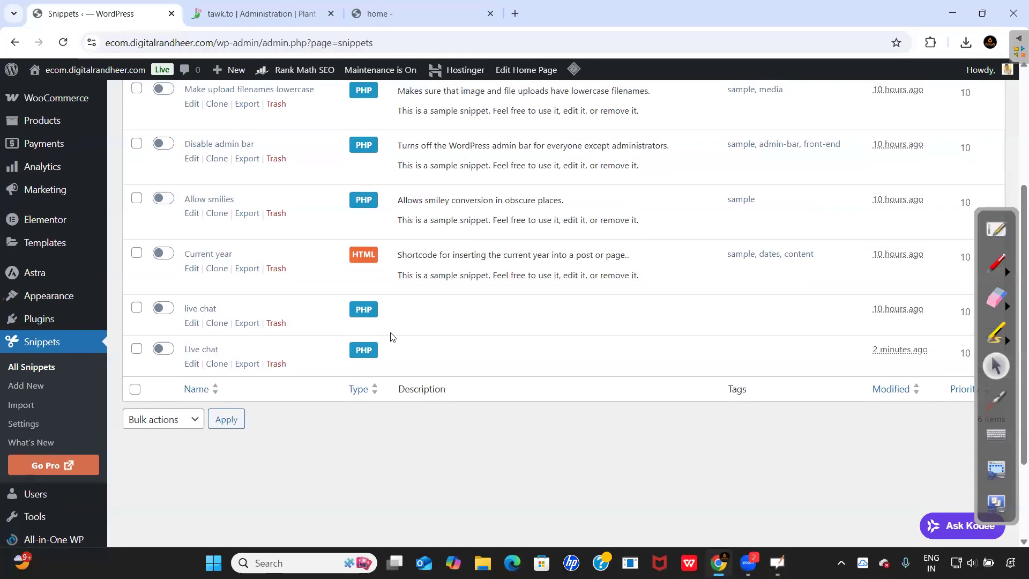
left_click(192, 364)
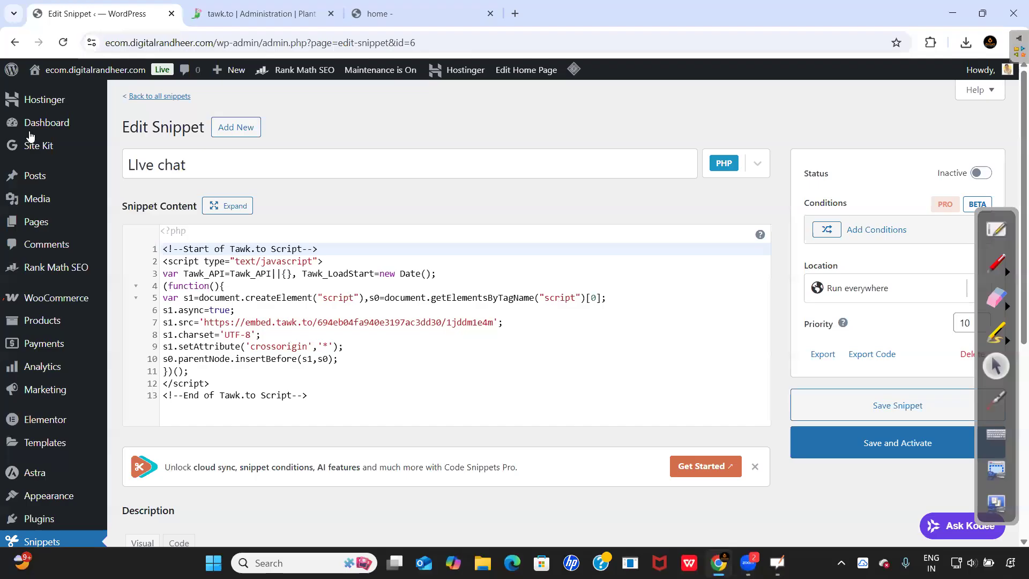
left_click(15, 43)
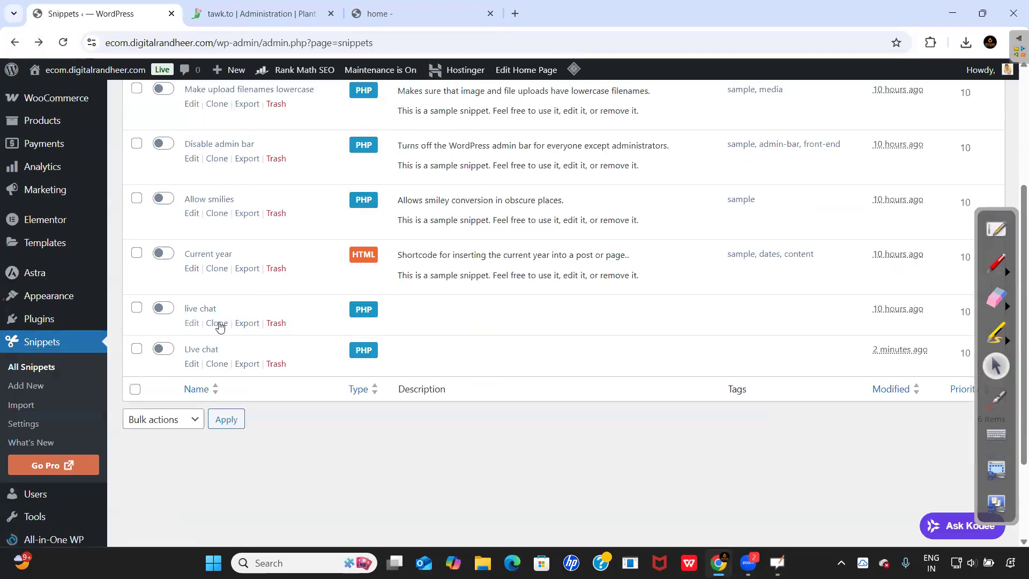
left_click(276, 324)
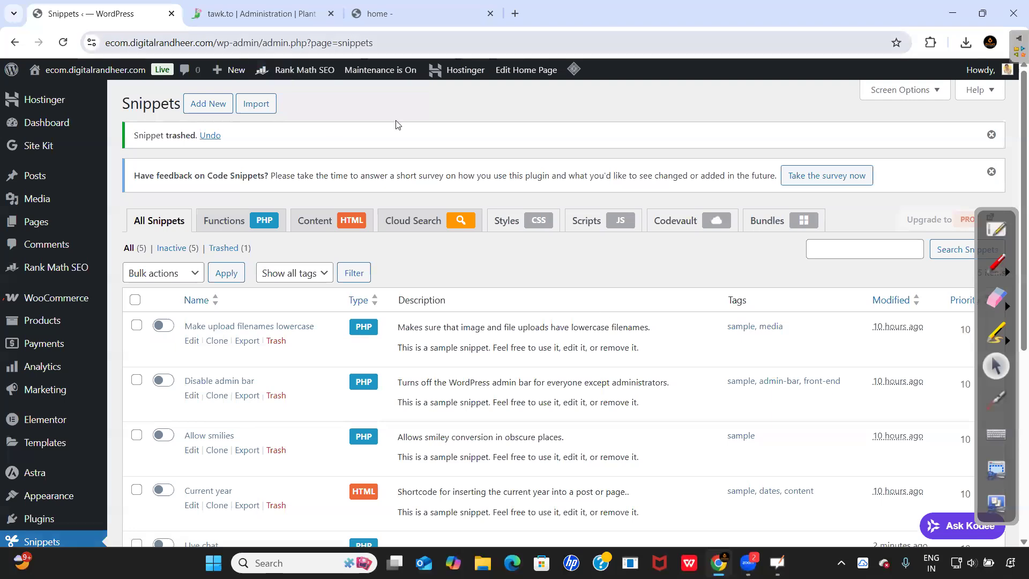
- Open the remaining LIve chat snippet, save and activate it, and toggle its status switch
scroll(410, 281, "down", 3)
scroll(450, 311, "down", 2)
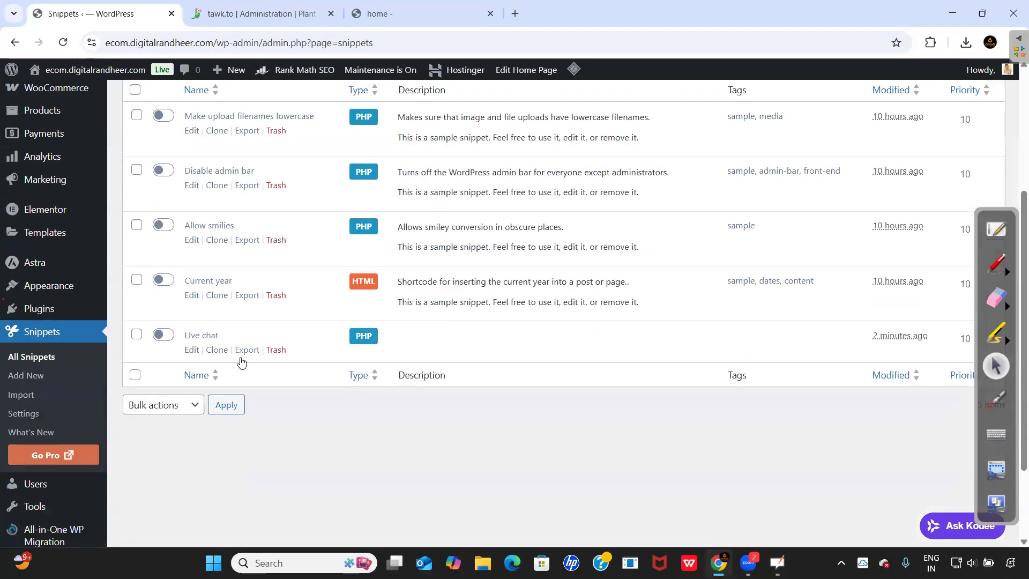
left_click(192, 349)
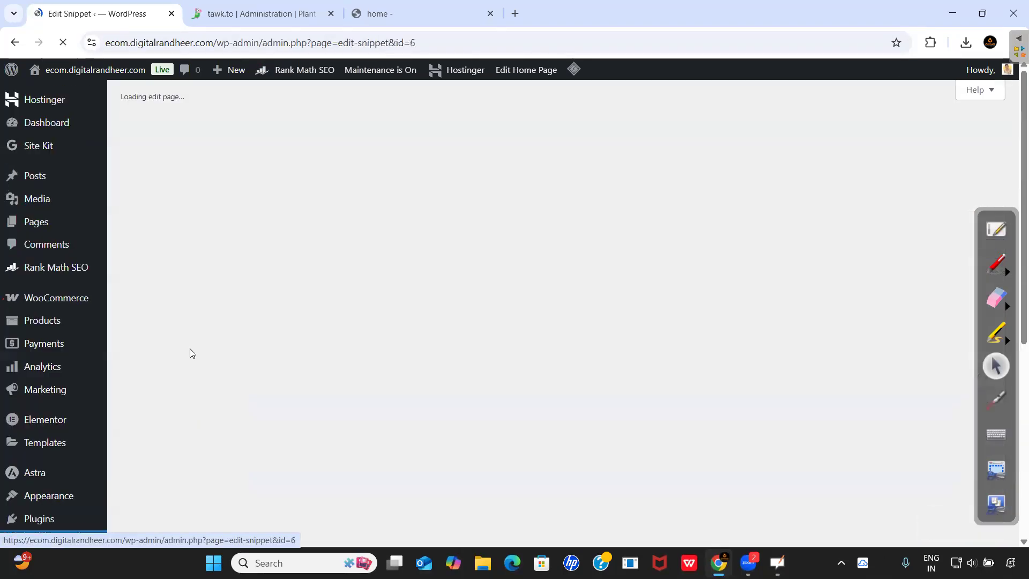
left_click(856, 445)
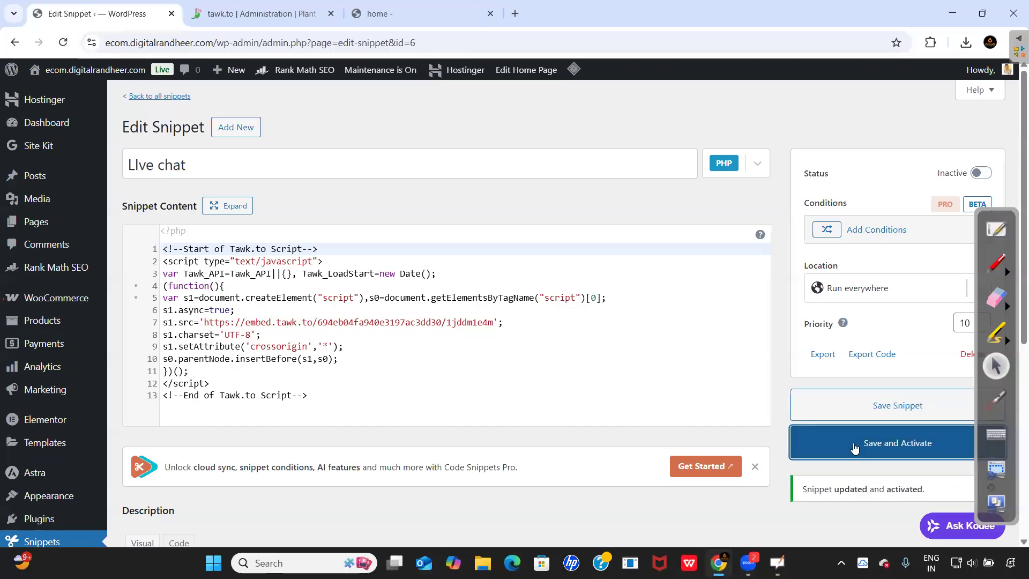
left_click(979, 174)
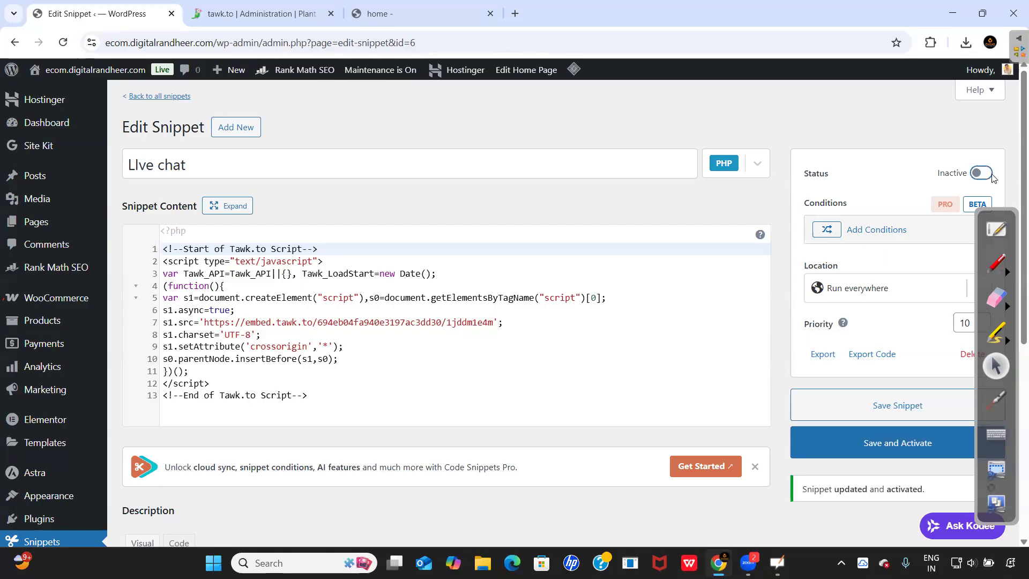
- Reload the store homepage to look for the chat widget and glance at the tawk.to property overview
left_click(407, 13)
left_click(63, 43)
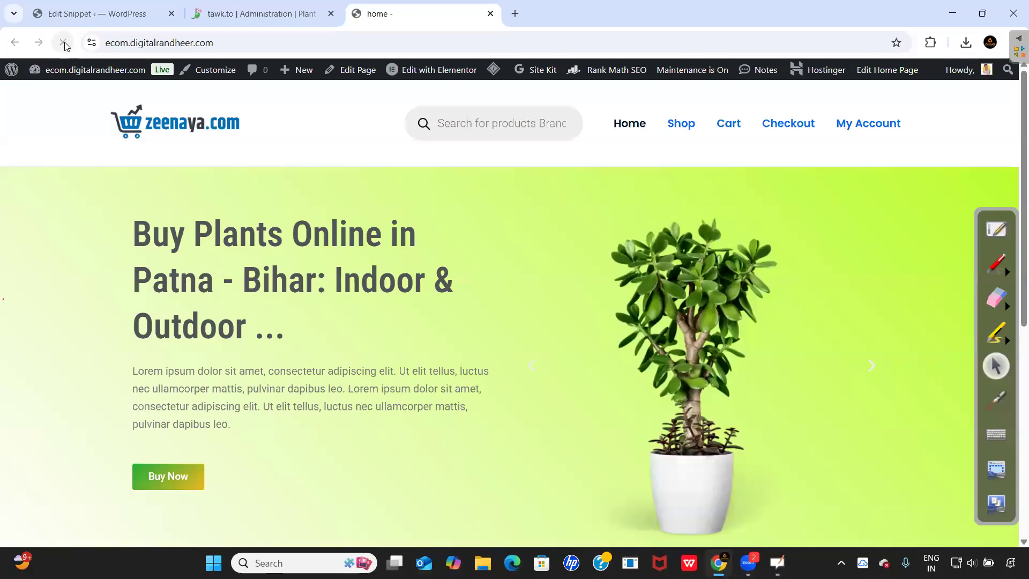
left_click(266, 13)
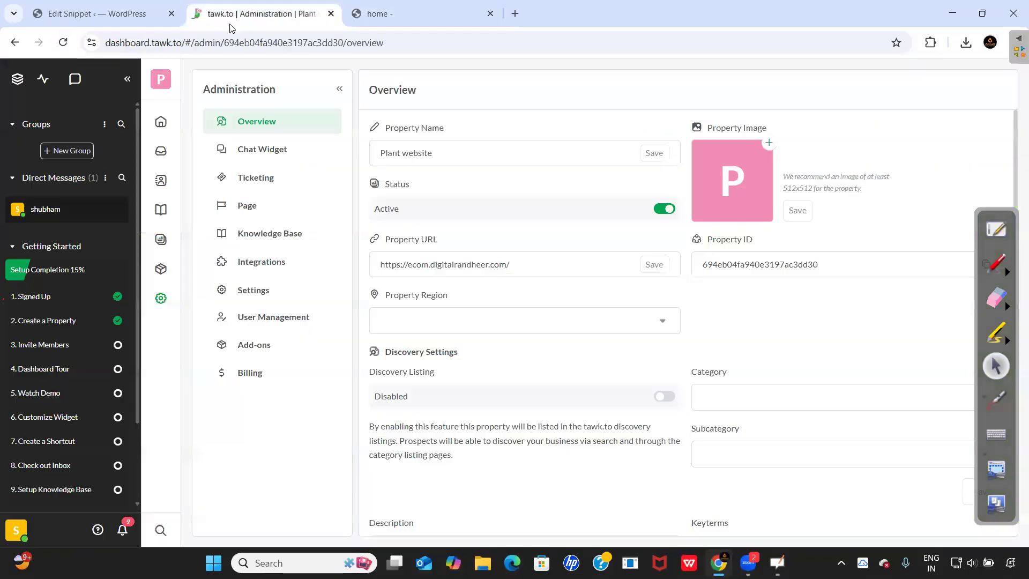
left_click(106, 16)
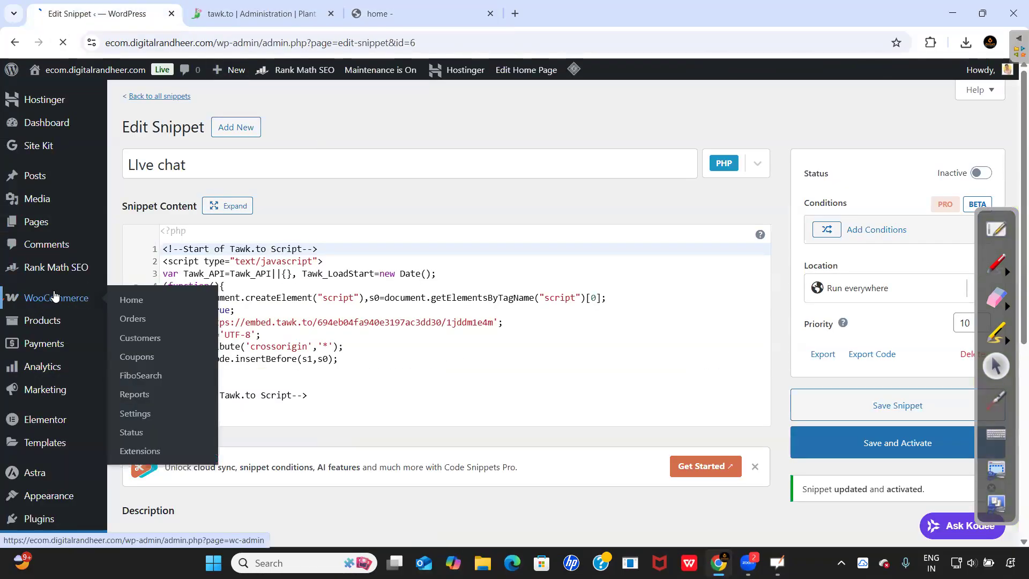
- Go through WooCommerce Home to the Comments page in the WordPress admin and recheck the reloaded storefront for the chat widget
left_click(72, 292)
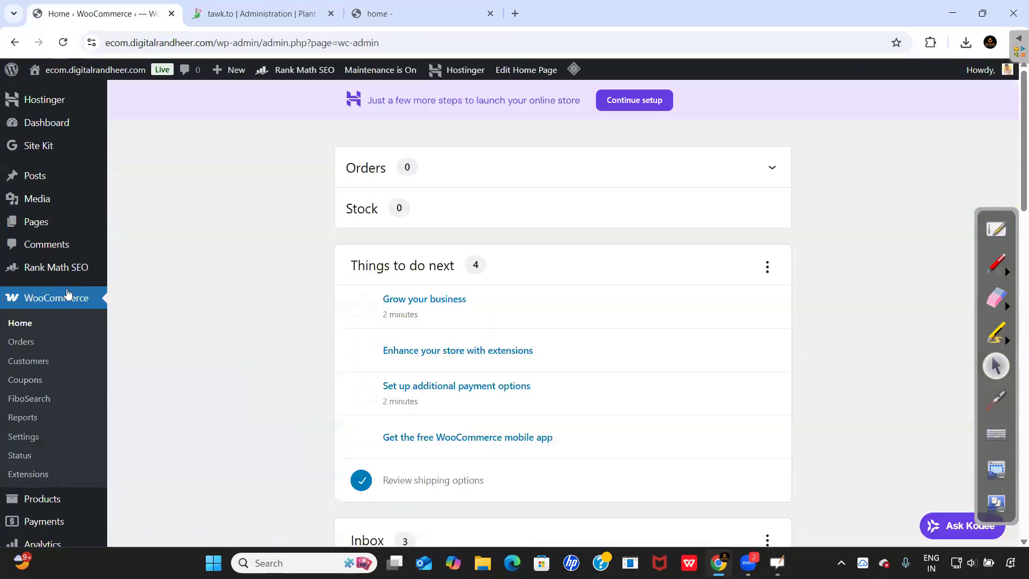
left_click(24, 244)
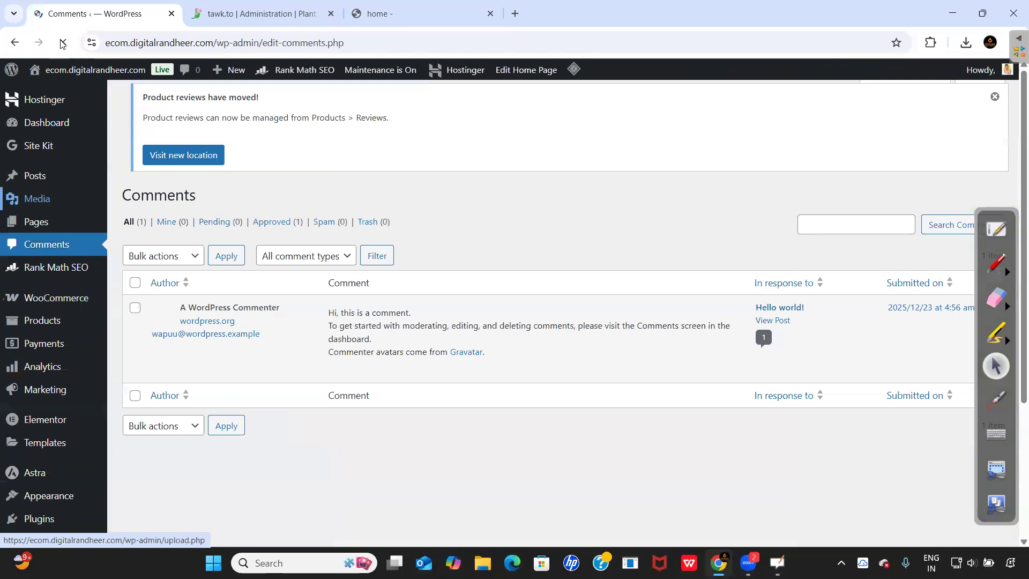
left_click(408, 14)
left_click(64, 43)
left_click(90, 13)
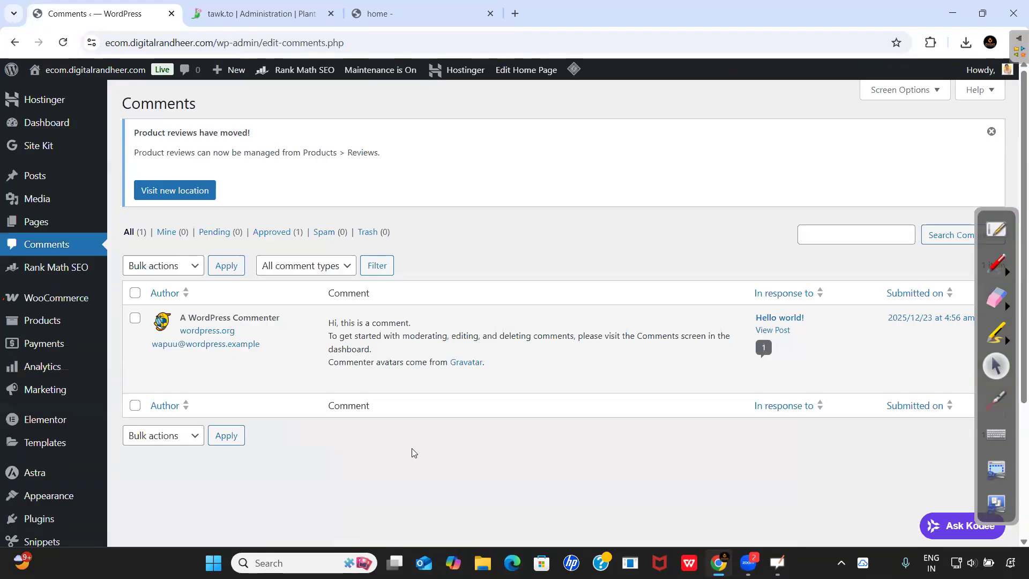
scroll(43, 348, "down", 3)
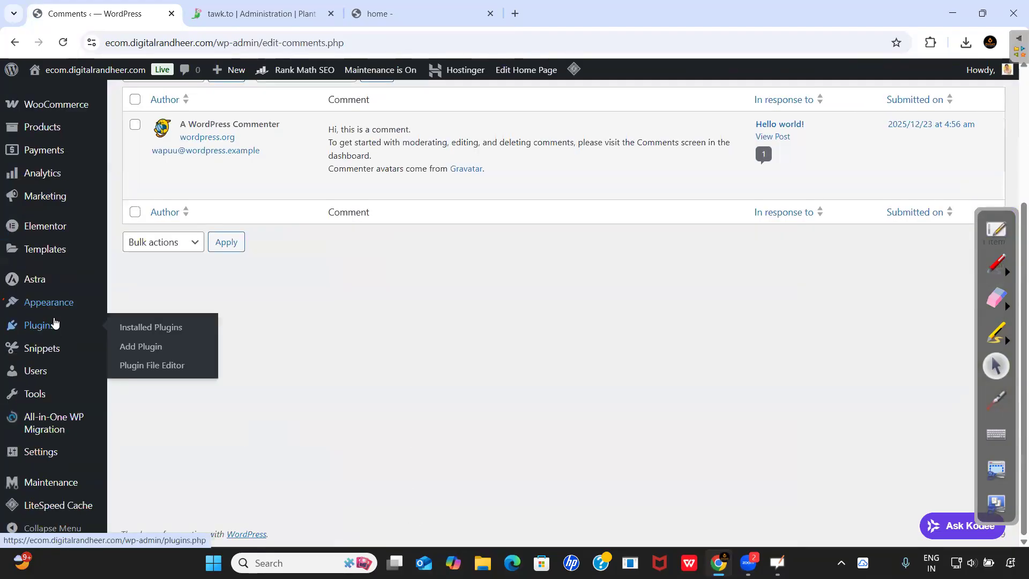
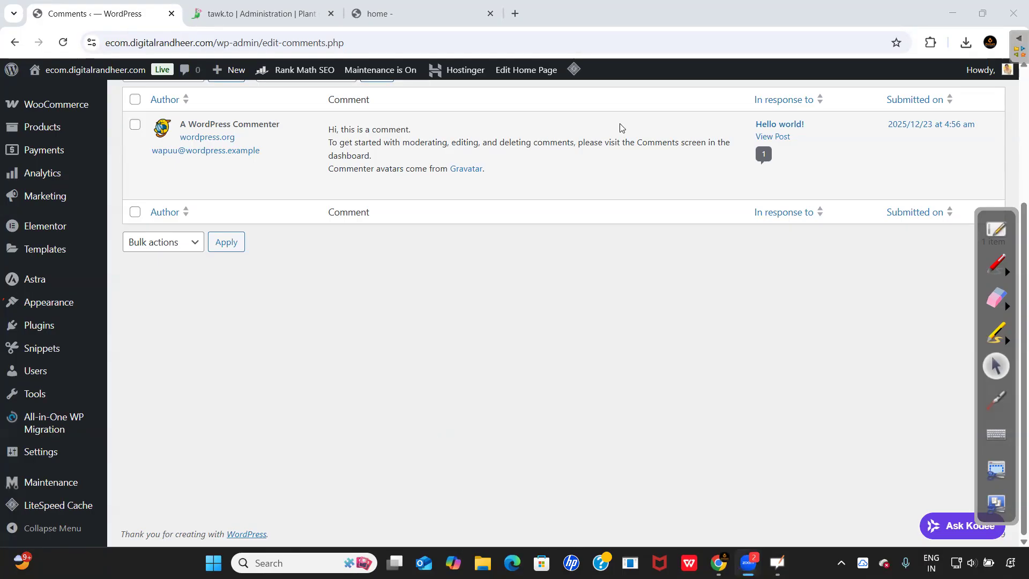
- Handwrite "Task" in red on the screen, link it to the date 26/12/2025 and double-underline the date
left_click(995, 261)
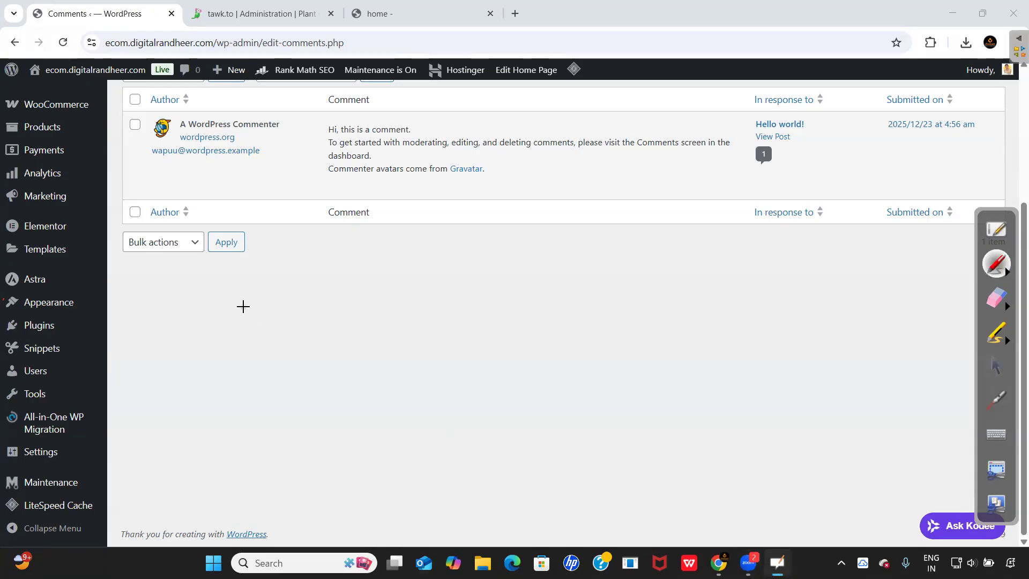
mouse_move(245, 292)
left_mouse_down()
mouse_move(266, 299)
mouse_move(268, 320)
mouse_move(377, 264)
mouse_move(445, 261)
left_mouse_up()
left_click(449, 242)
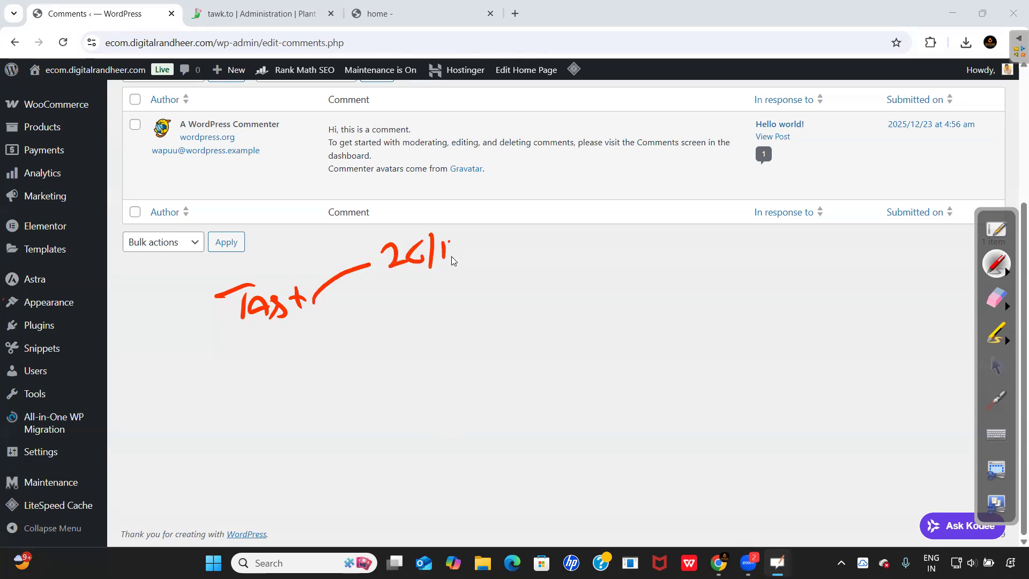
left_click_drag(509, 244, 534, 256)
mouse_move(409, 273)
left_mouse_down()
mouse_move(563, 273)
mouse_move(513, 276)
left_mouse_up()
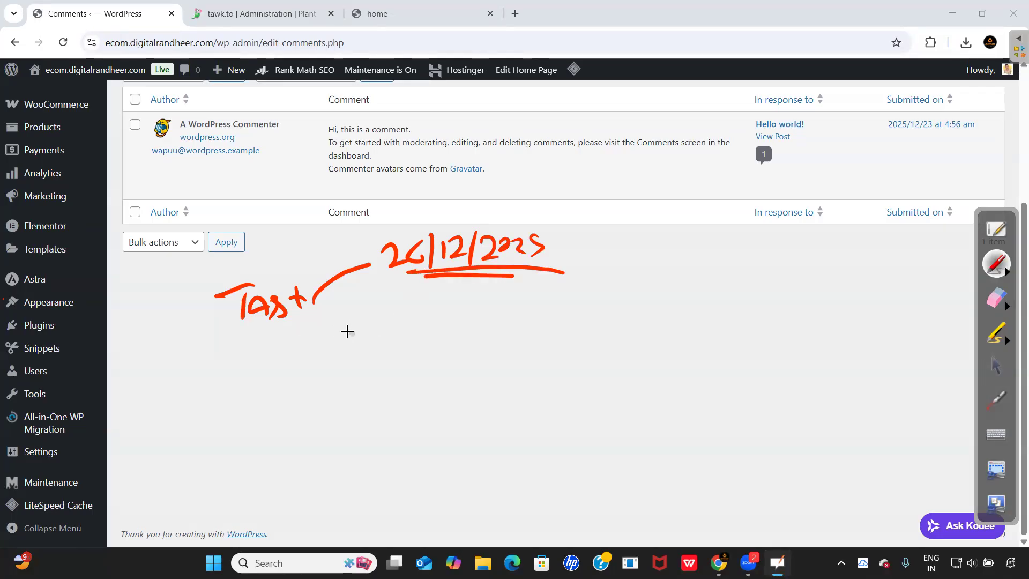
- Handwrite "Live bot" below the date, underline it twice and return to the normal pointer
mouse_move(343, 320)
left_mouse_down()
mouse_move(365, 341)
mouse_move(423, 326)
mouse_move(443, 336)
left_mouse_up()
mouse_move(431, 325)
left_mouse_down()
mouse_move(425, 331)
mouse_move(436, 328)
left_mouse_up()
mouse_move(437, 324)
left_mouse_down()
mouse_move(451, 323)
mouse_move(339, 340)
mouse_move(447, 351)
left_mouse_up()
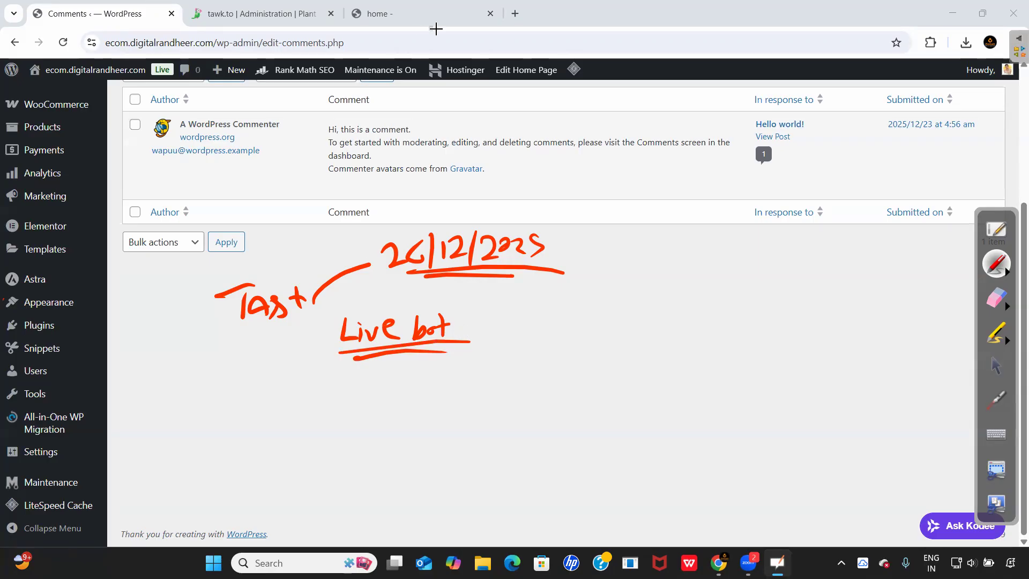
left_click(995, 367)
- Check the store's home, Cart and Shop pages for the chat widget, look at the tawk.to overview, and return to the WordPress admin
left_click(407, 14)
left_click(62, 42)
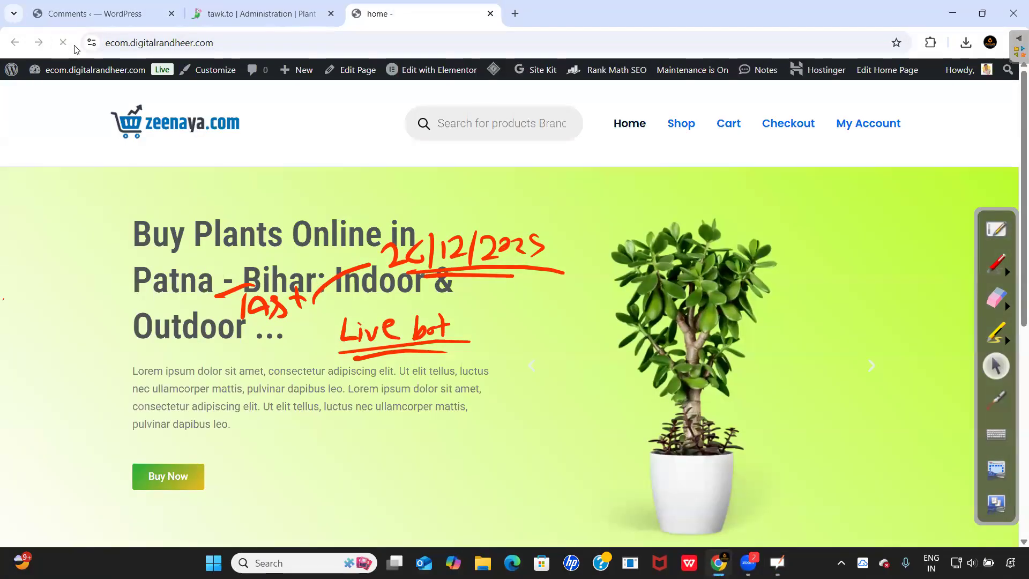
left_click(727, 129)
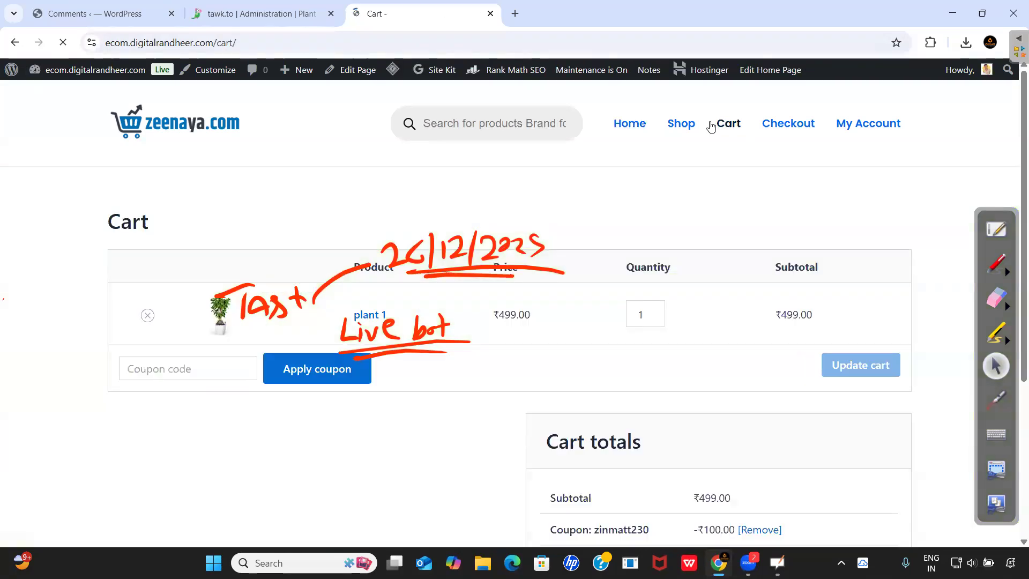
left_click(648, 124)
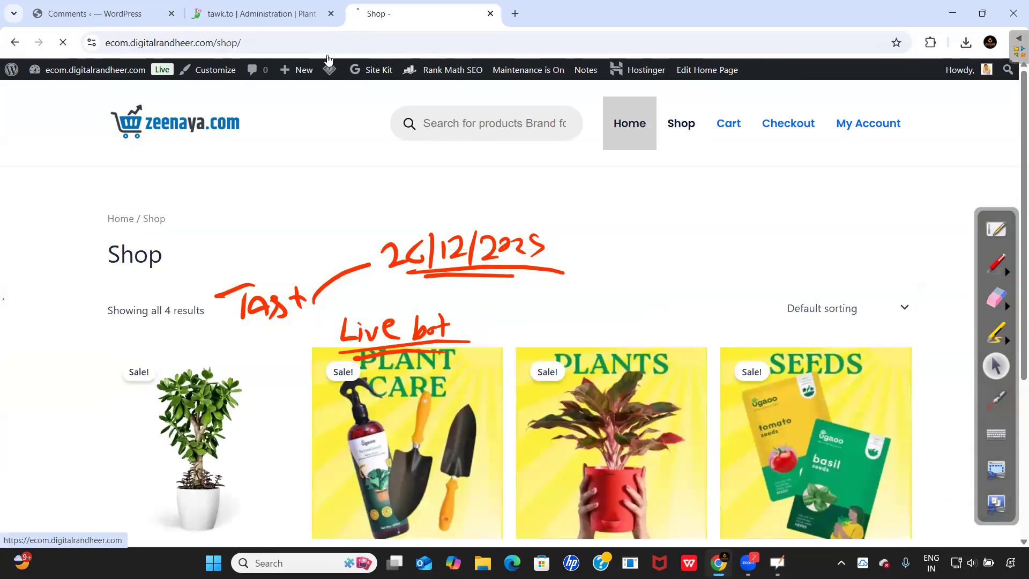
left_click(257, 14)
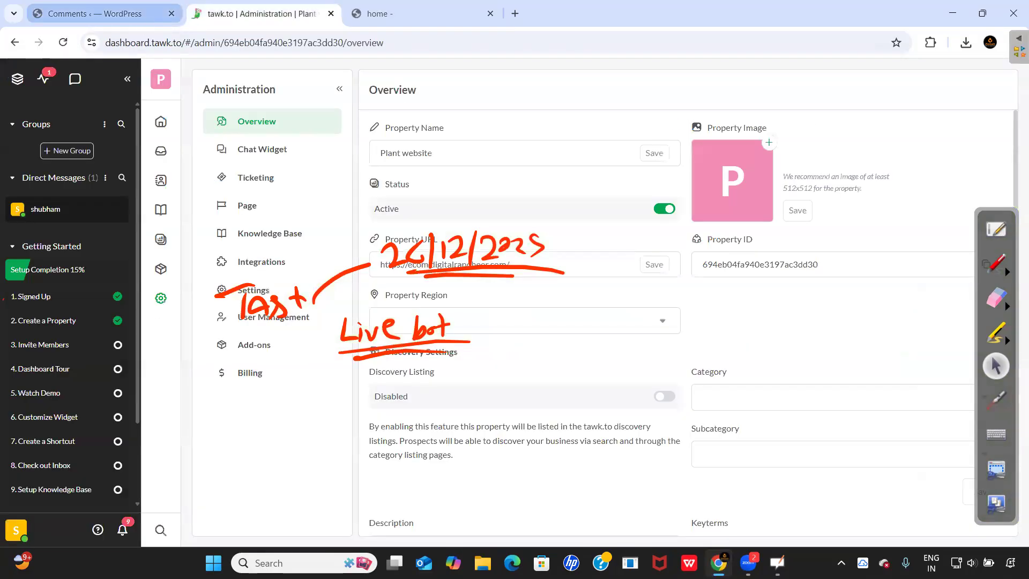
left_click(153, 21)
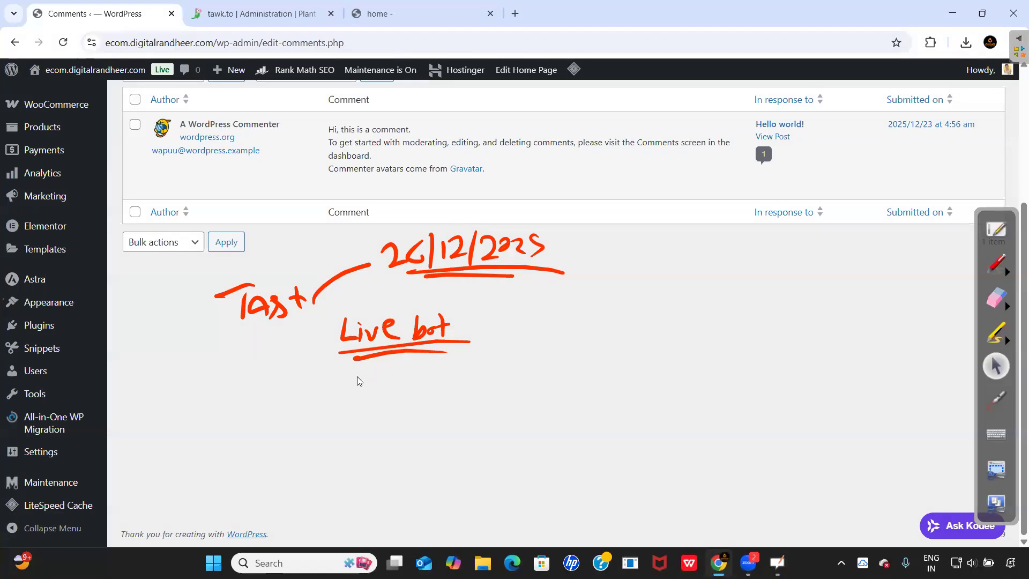
- Handwrite "Shipping" and "Backup" in red as further task items under "Live bot"
left_click(982, 263)
mouse_move(376, 366)
left_mouse_down()
mouse_move(351, 386)
mouse_move(397, 381)
mouse_move(430, 394)
mouse_move(478, 376)
mouse_move(476, 403)
left_mouse_up()
left_click_drag(354, 397, 358, 425)
mouse_move(386, 413)
left_mouse_down()
mouse_move(419, 418)
mouse_move(407, 416)
mouse_move(429, 414)
mouse_move(434, 402)
mouse_move(450, 413)
left_mouse_up()
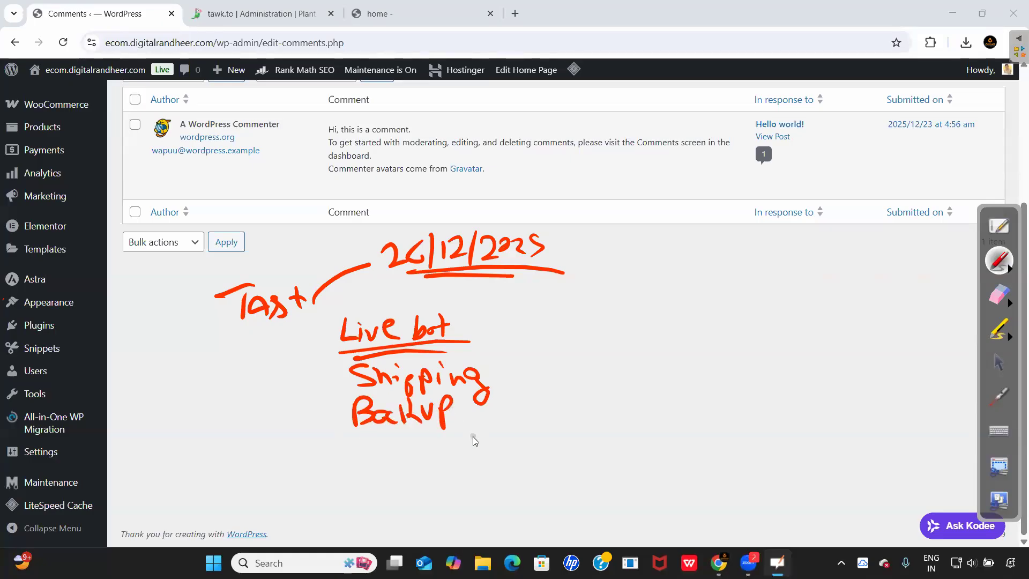
- Handwrite "Sitekit by Google & Rankmath" below "Backup" and underline it
left_click_drag(355, 443, 341, 466)
left_click(369, 440)
mouse_move(368, 453)
left_mouse_down()
mouse_move(370, 465)
mouse_move(423, 466)
mouse_move(482, 447)
mouse_move(484, 476)
mouse_move(524, 444)
mouse_move(577, 461)
mouse_move(594, 447)
mouse_move(635, 462)
left_mouse_up()
mouse_move(655, 429)
left_mouse_down()
mouse_move(657, 457)
mouse_move(744, 439)
mouse_move(805, 457)
mouse_move(603, 474)
left_mouse_up()
left_click_drag(647, 481, 314, 502)
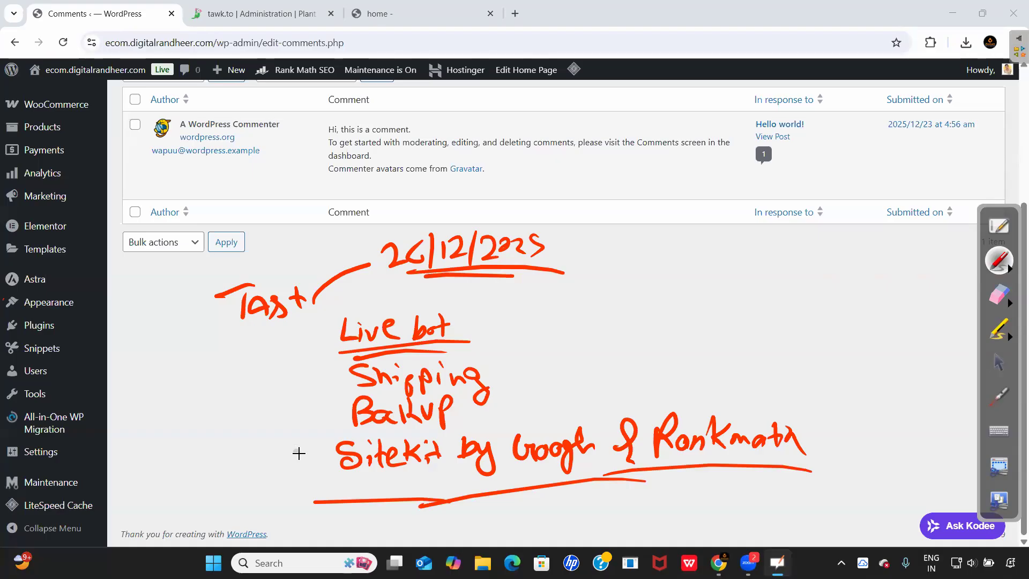
- Draw a brace beside the first three task items and another after the Sitekit and Rankmath line, adding short handwritten notes
mouse_move(289, 451)
left_mouse_down()
mouse_move(273, 473)
mouse_move(321, 458)
mouse_move(324, 473)
left_mouse_up()
mouse_move(813, 382)
left_mouse_down()
mouse_move(829, 427)
mouse_move(818, 480)
left_mouse_up()
mouse_move(504, 324)
left_mouse_down()
mouse_move(538, 413)
mouse_move(509, 431)
left_mouse_up()
mouse_move(560, 343)
left_mouse_down()
mouse_move(557, 371)
mouse_move(567, 354)
mouse_move(620, 344)
left_mouse_up()
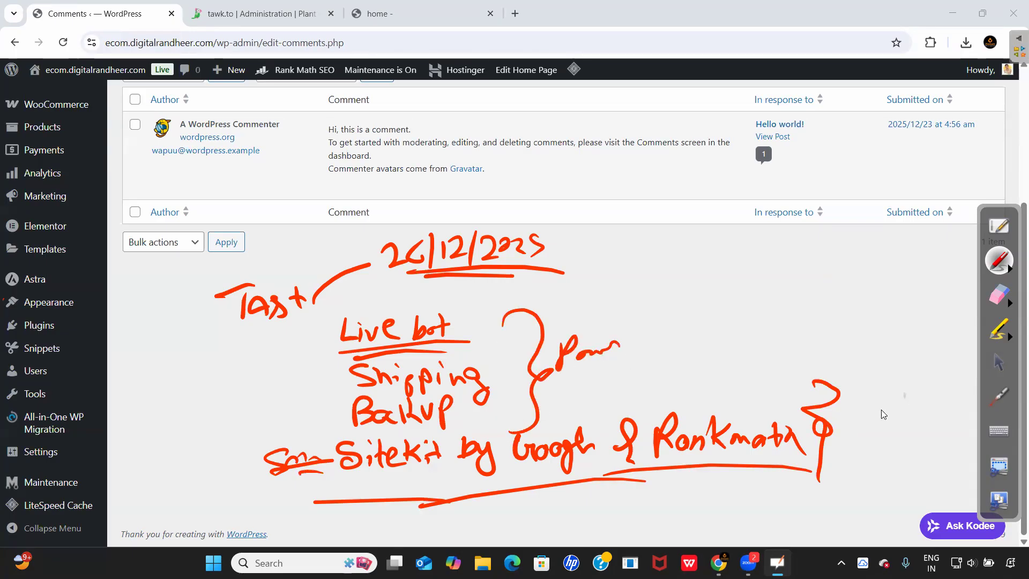
- Handwrite "100%" beside the brace after the Sitekit and Rankmath line and circle it
left_click(868, 414)
mouse_move(861, 400)
left_mouse_down()
mouse_move(845, 433)
mouse_move(866, 414)
left_mouse_up()
left_click_drag(883, 414, 894, 428)
left_click(905, 425)
left_click_drag(843, 400, 828, 447)
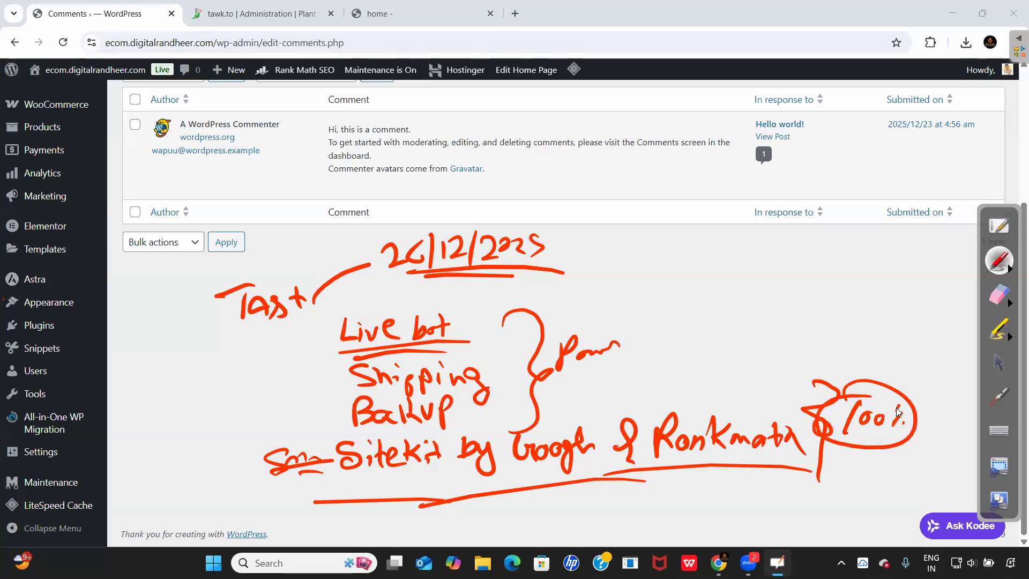
- Emphasize the Sitekit by Google and Rankmath line with extra red underlines and return to the normal pointer
mouse_move(505, 473)
left_mouse_down()
mouse_move(340, 484)
mouse_move(678, 456)
left_mouse_up()
left_click_drag(697, 455, 788, 453)
mouse_move(720, 456)
left_mouse_down()
mouse_move(807, 458)
mouse_move(791, 461)
left_mouse_up()
left_click_drag(610, 461, 338, 481)
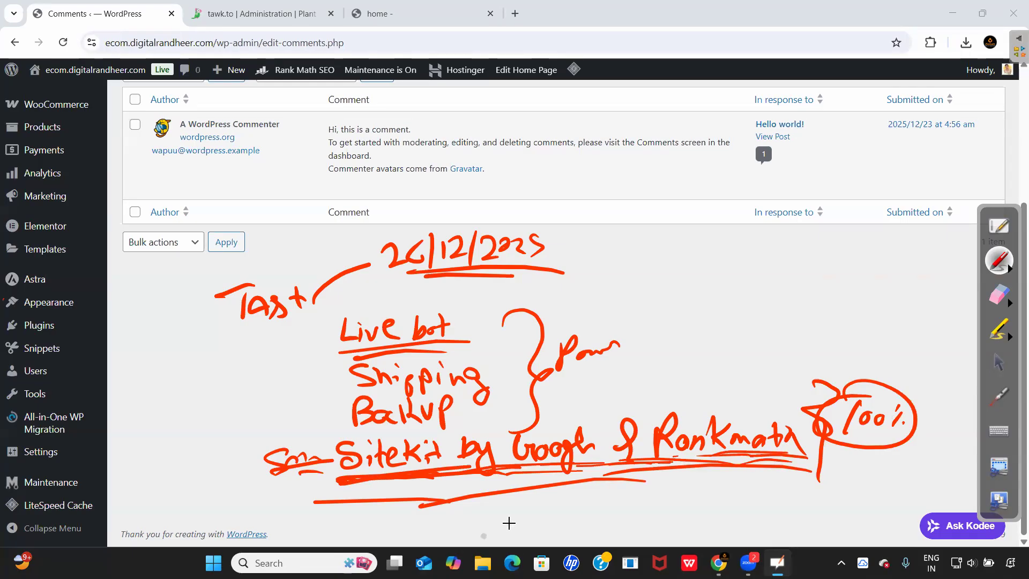
left_click(998, 363)
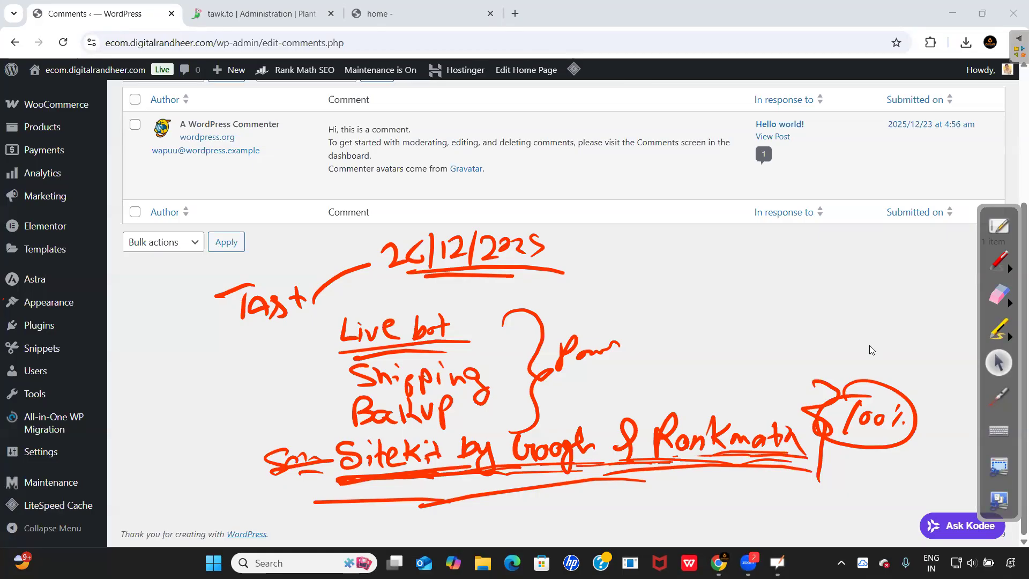
- Handwrite "SEO" in red with a note above it, circle it, and draw a line branching to another short note
left_click(992, 262)
mouse_move(698, 250)
left_mouse_down()
mouse_move(695, 268)
mouse_move(733, 267)
left_mouse_up()
left_click_drag(740, 257, 773, 258)
mouse_move(685, 289)
left_mouse_down()
mouse_move(664, 308)
mouse_move(702, 307)
left_mouse_up()
mouse_move(681, 292)
left_mouse_down()
mouse_move(772, 308)
mouse_move(856, 283)
left_mouse_up()
left_click_drag(861, 283, 901, 271)
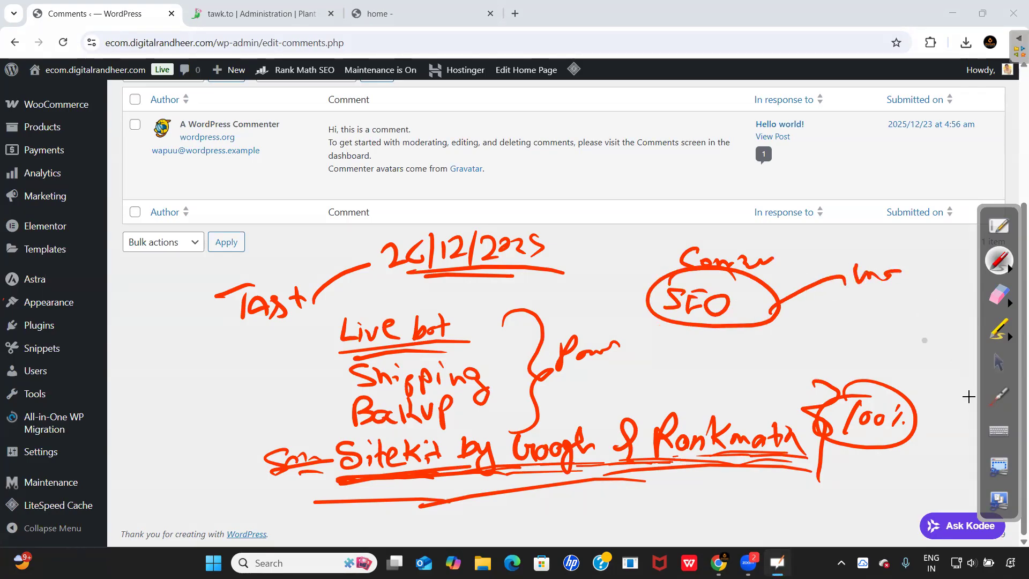
- Handwrite "Top" in red beside the circled "SEO" and circle it
left_click_drag(812, 295, 848, 292)
mouse_move(828, 296)
left_mouse_down()
mouse_move(829, 324)
mouse_move(858, 315)
mouse_move(879, 328)
left_mouse_up()
left_click_drag(836, 275, 818, 276)
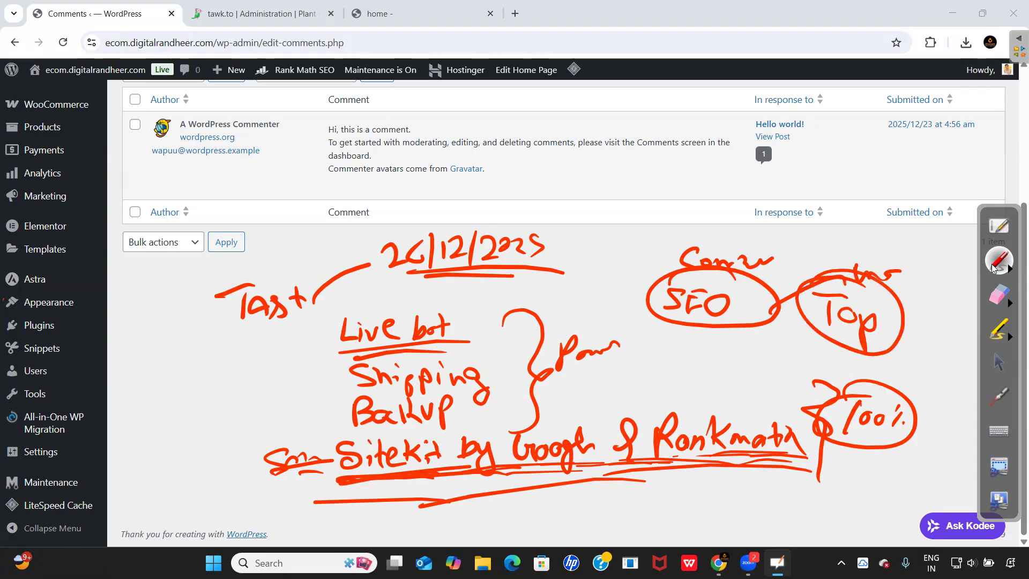
- Switch to the OpenBoard whiteboard, erase the old topic list and handwrite the heading "SEO" in red
left_click(998, 227)
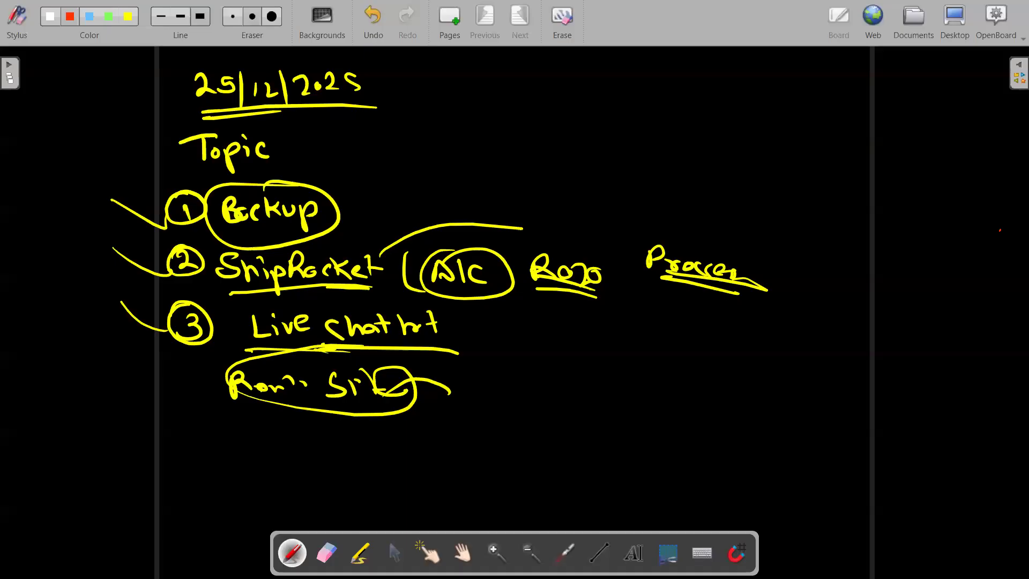
left_click(562, 20)
mouse_move(274, 66)
left_mouse_down()
mouse_move(251, 71)
mouse_move(256, 91)
mouse_move(313, 92)
left_mouse_up()
left_click_drag(289, 64, 306, 61)
left_click_drag(300, 79, 323, 74)
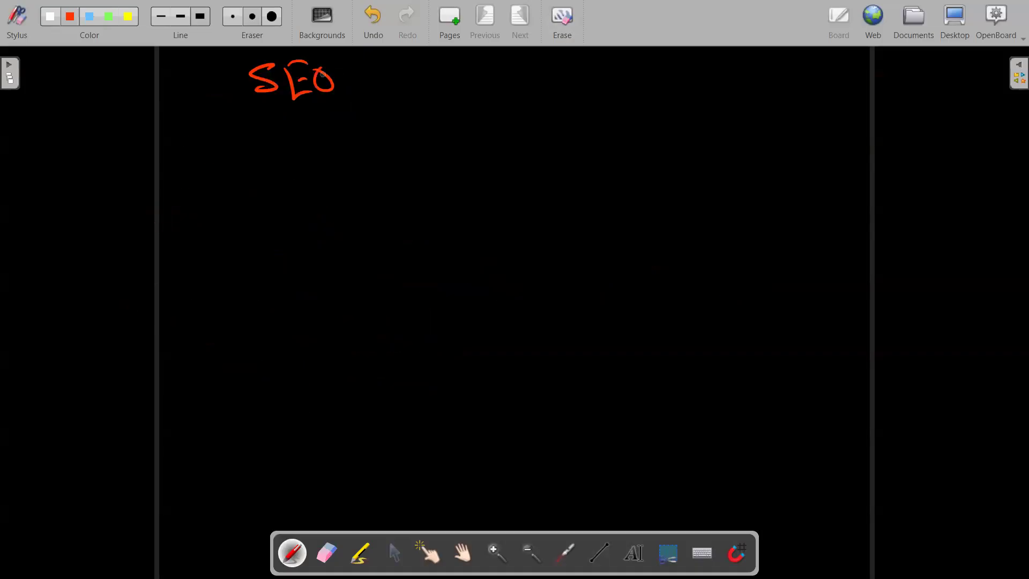
- Draw a red bracket under the "SEO" heading and handwrite "On page" as its first item
mouse_move(261, 121)
left_mouse_down()
mouse_move(259, 200)
mouse_move(288, 250)
left_mouse_up()
mouse_move(247, 140)
left_mouse_down()
mouse_move(269, 146)
mouse_move(279, 115)
mouse_move(304, 112)
left_mouse_up()
mouse_move(316, 116)
left_mouse_down()
mouse_move(347, 137)
mouse_move(354, 114)
left_mouse_up()
left_click_drag(372, 110, 374, 124)
left_click_drag(385, 112, 389, 135)
left_click_drag(400, 121, 411, 124)
- Handwrite "Technical SEO" in red beneath the "On page" item
left_click_drag(299, 154, 301, 186)
mouse_move(283, 156)
left_mouse_down()
mouse_move(312, 155)
mouse_move(336, 182)
left_mouse_up()
left_click_drag(346, 158, 347, 185)
left_click_drag(347, 177, 403, 186)
left_click_drag(423, 176, 435, 186)
left_click_drag(459, 167, 455, 181)
left_click_drag(478, 185, 507, 182)
mouse_move(519, 174)
left_mouse_down()
mouse_move(506, 182)
mouse_move(508, 172)
left_mouse_up()
left_click_drag(521, 170, 523, 189)
- Handwrite "Off SEO" as the third item and draw a curly brace enclosing the three SEO types
mouse_move(315, 230)
left_mouse_down()
mouse_move(309, 251)
mouse_move(322, 233)
left_mouse_up()
left_click_drag(342, 220, 336, 263)
left_click_drag(360, 223, 364, 268)
mouse_move(396, 224)
left_mouse_down()
mouse_move(382, 258)
mouse_move(423, 260)
mouse_move(429, 227)
left_mouse_up()
mouse_move(445, 237)
left_mouse_down()
mouse_move(433, 252)
mouse_move(447, 244)
left_mouse_up()
mouse_move(562, 97)
left_mouse_down()
mouse_move(535, 98)
mouse_move(572, 156)
mouse_move(507, 284)
left_mouse_up()
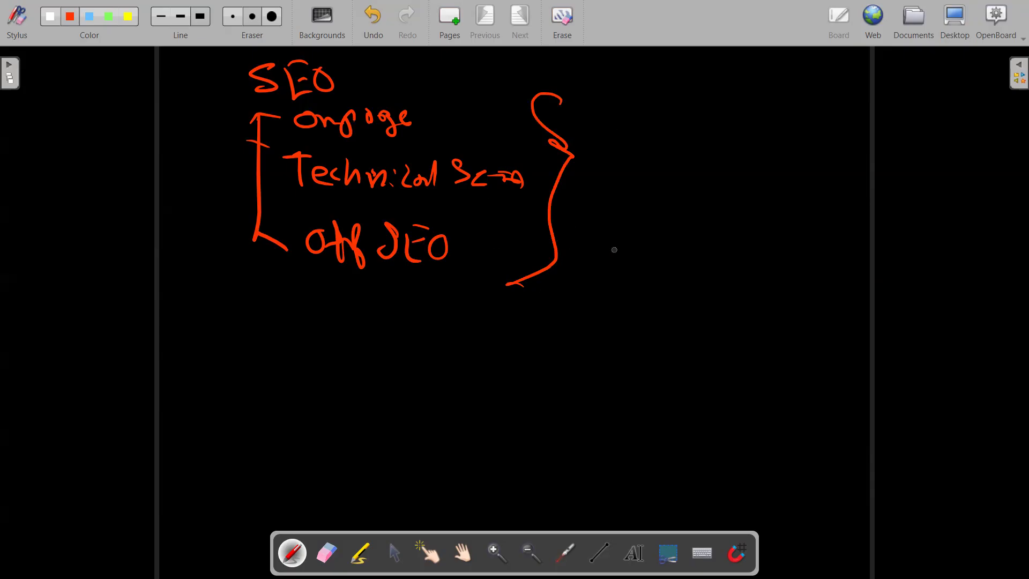
- Handwrite "Top" in red beyond the curly brace and circle it
left_click_drag(630, 298, 620, 333)
left_click_drag(646, 290, 604, 288)
left_click_drag(655, 320, 655, 320)
mouse_move(663, 320)
left_mouse_down()
mouse_move(663, 354)
mouse_move(664, 335)
left_mouse_up()
mouse_move(607, 286)
left_mouse_down()
mouse_move(651, 338)
mouse_move(705, 268)
left_mouse_up()
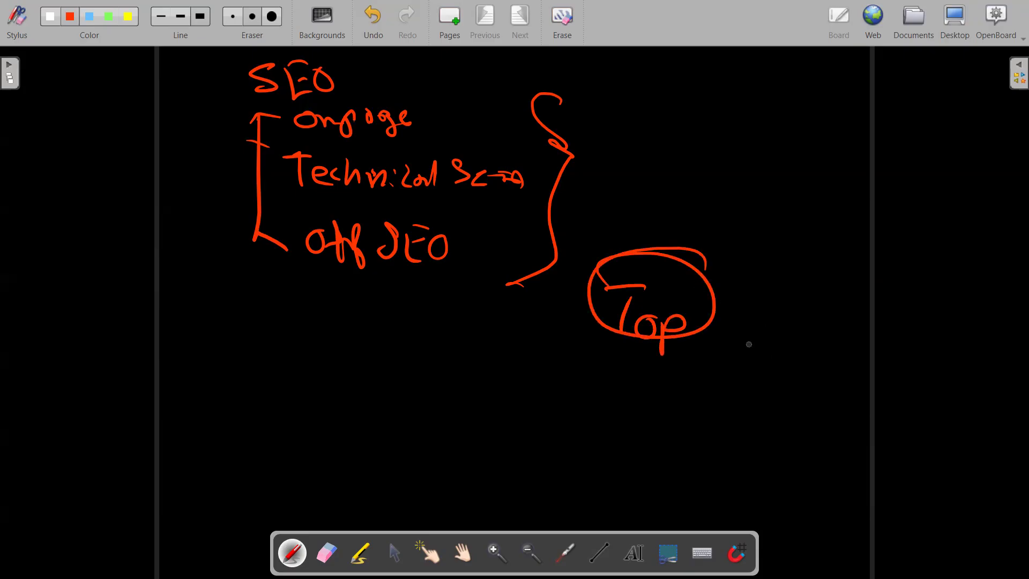
- Sketch a circled 1 joined to a crossed-out circled 10, and a circled 15 with a line running from it
mouse_move(258, 355)
left_mouse_down()
mouse_move(255, 393)
mouse_move(252, 343)
mouse_move(267, 391)
left_mouse_up()
mouse_move(215, 353)
left_mouse_down()
mouse_move(225, 340)
mouse_move(277, 363)
left_mouse_up()
mouse_move(343, 372)
left_mouse_down()
mouse_move(406, 365)
mouse_move(444, 378)
left_mouse_up()
left_click_drag(466, 354, 453, 373)
mouse_move(407, 339)
left_mouse_down()
mouse_move(489, 375)
mouse_move(485, 346)
mouse_move(447, 386)
left_mouse_up()
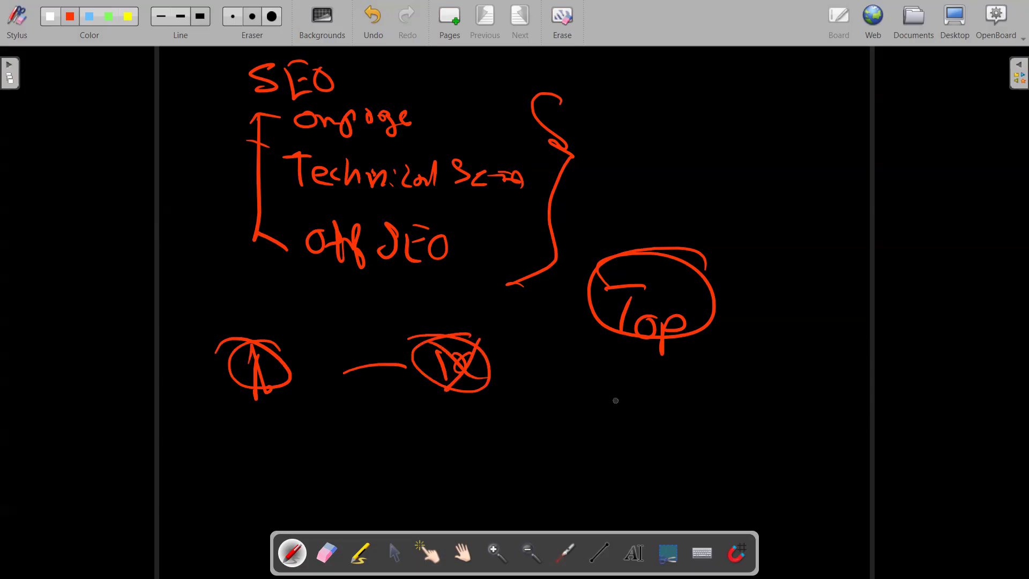
mouse_move(551, 380)
left_mouse_down()
mouse_move(556, 408)
mouse_move(590, 391)
mouse_move(642, 389)
left_mouse_up()
left_click_drag(713, 375, 712, 407)
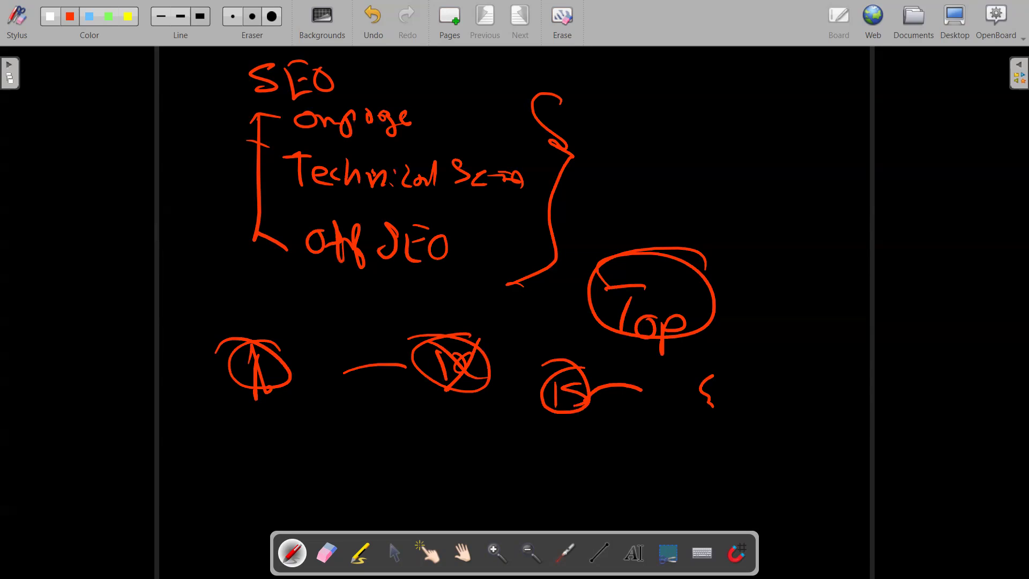
- Clear the whiteboard and handwrite two red headings side by side, one starting with "Paid" and the other "Orm"
left_click(560, 19)
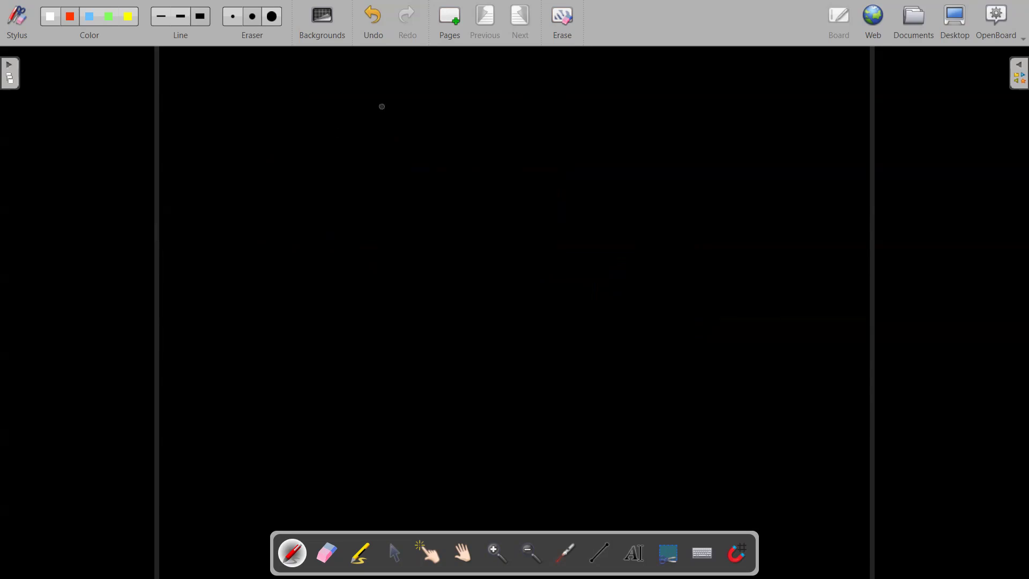
mouse_move(215, 147)
left_mouse_down()
mouse_move(225, 139)
mouse_move(224, 157)
left_mouse_up()
left_click_drag(241, 170, 263, 178)
mouse_move(247, 138)
left_mouse_down()
mouse_move(290, 169)
mouse_move(340, 153)
left_mouse_up()
left_click_drag(551, 150, 599, 152)
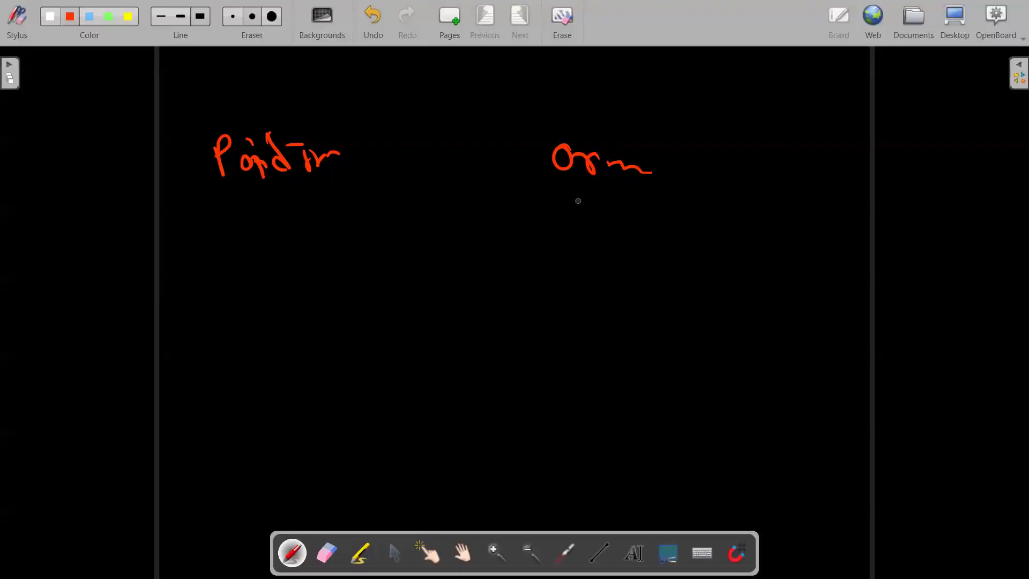
- Handwrite an underlined note below the "Orm" heading and draw short lines down from the note and the "Paid" heading
mouse_move(576, 200)
left_mouse_down()
mouse_move(593, 228)
mouse_move(579, 236)
left_mouse_up()
mouse_move(584, 228)
left_mouse_down()
mouse_move(632, 224)
mouse_move(650, 294)
left_mouse_up()
left_click_drag(241, 178, 257, 216)
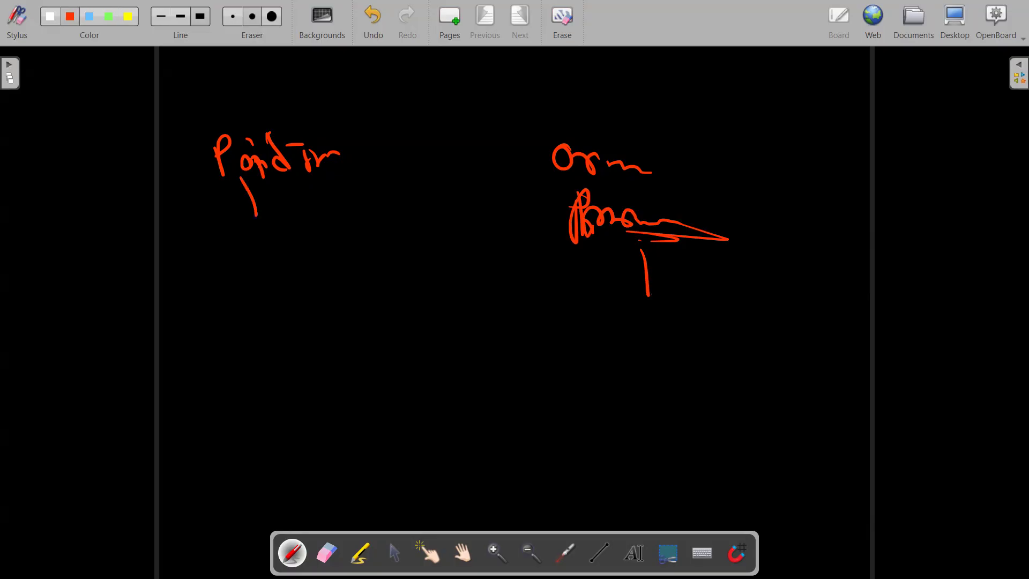
- Handwrite two short notes below the "Paid" heading, underline the second, and add a circled "Sale" beneath them
mouse_move(202, 244)
left_mouse_down()
mouse_move(223, 259)
mouse_move(266, 256)
left_mouse_up()
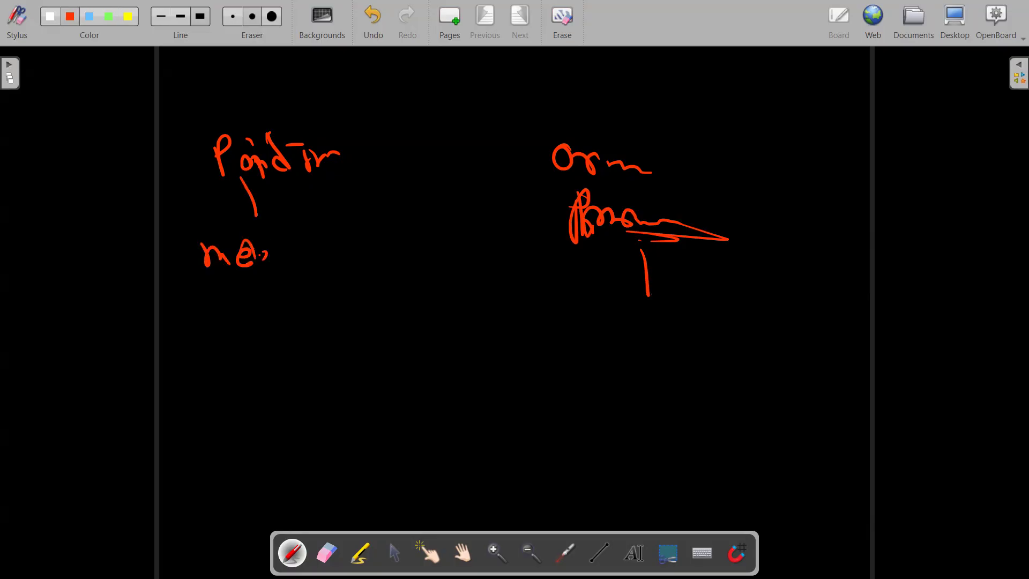
mouse_move(227, 298)
left_mouse_down()
mouse_move(259, 317)
mouse_move(324, 311)
left_mouse_up()
left_click_drag(285, 334, 335, 334)
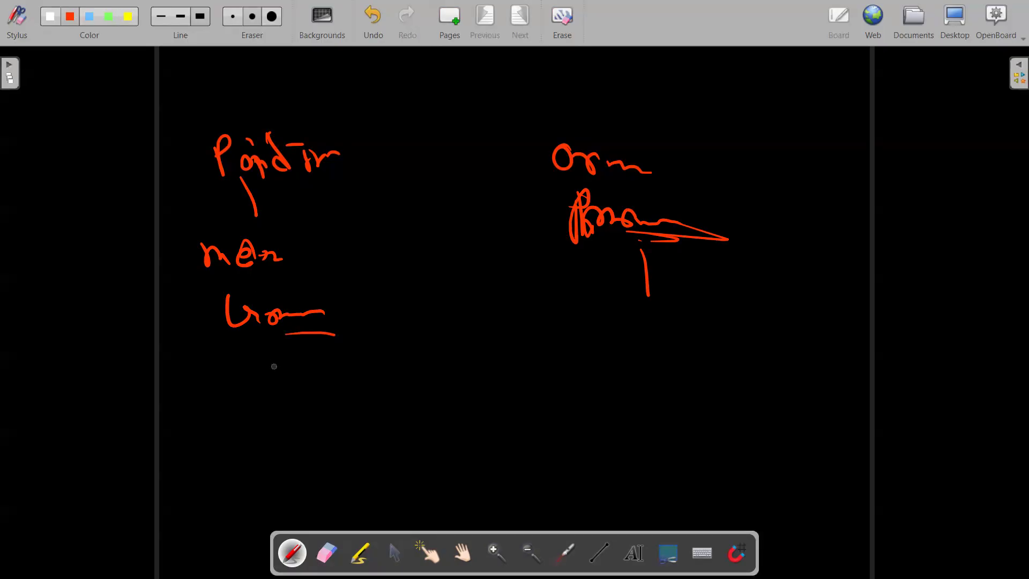
mouse_move(256, 352)
left_mouse_down()
mouse_move(235, 393)
mouse_move(293, 389)
left_mouse_up()
left_click_drag(313, 363, 311, 386)
left_click_drag(217, 336, 297, 341)
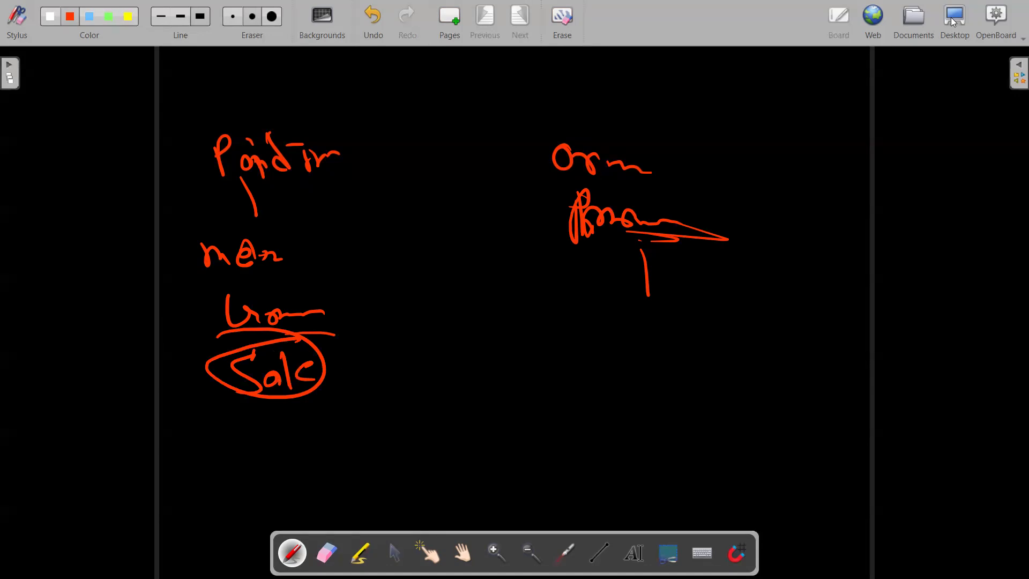
- Clear the whiteboard, switch to desktop annotation over the WordPress comments page, erase the red task notes and return to the normal pointer
left_click(576, 20)
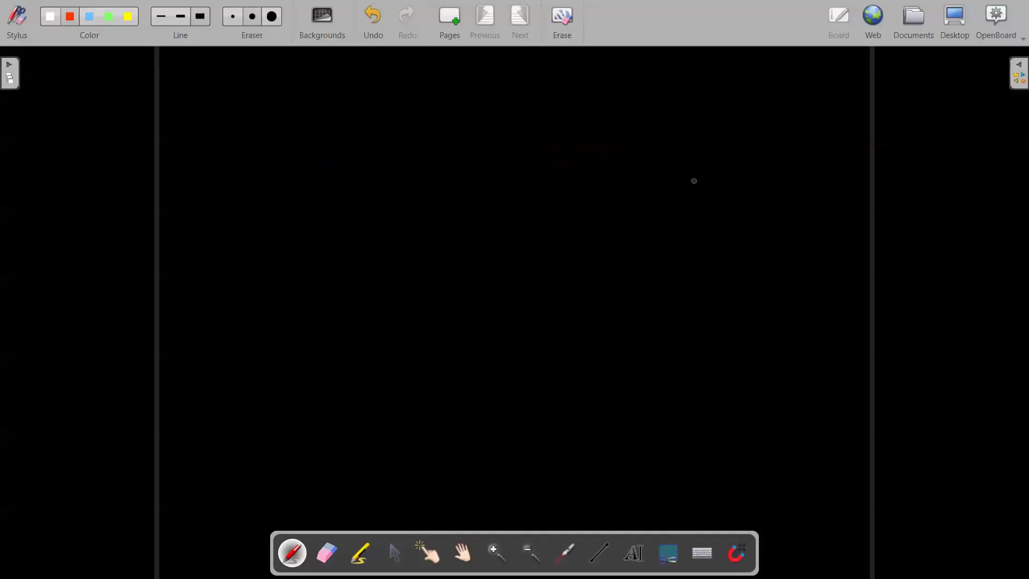
left_click_drag(349, 246, 313, 212)
left_click(570, 24)
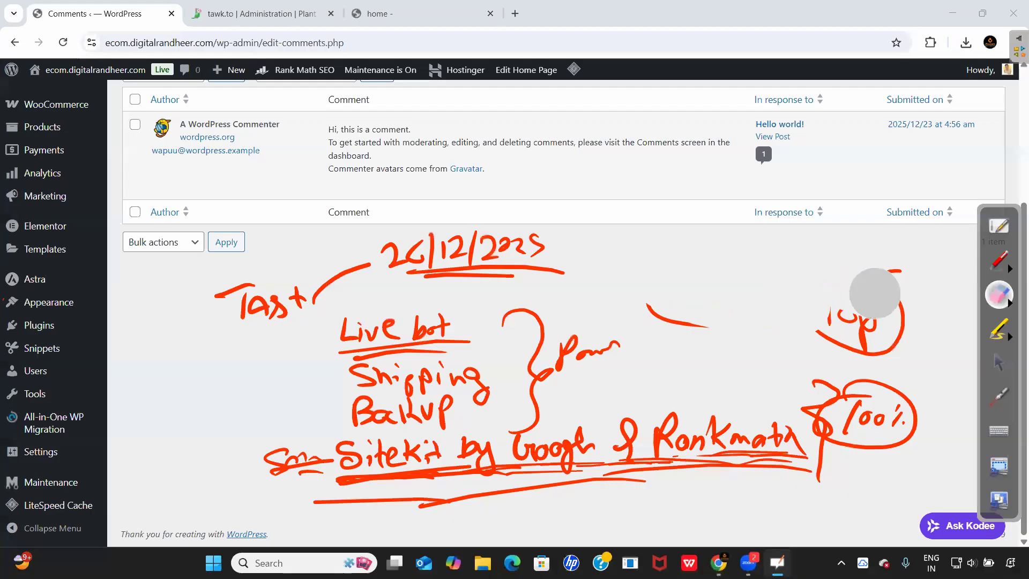
mouse_move(873, 294)
left_mouse_down()
mouse_move(847, 348)
mouse_move(778, 433)
mouse_move(662, 403)
mouse_move(590, 319)
mouse_move(489, 269)
mouse_move(424, 271)
mouse_move(395, 335)
mouse_move(466, 338)
mouse_move(537, 370)
mouse_move(517, 415)
mouse_move(580, 443)
mouse_move(324, 456)
mouse_move(300, 429)
mouse_move(452, 380)
left_mouse_up()
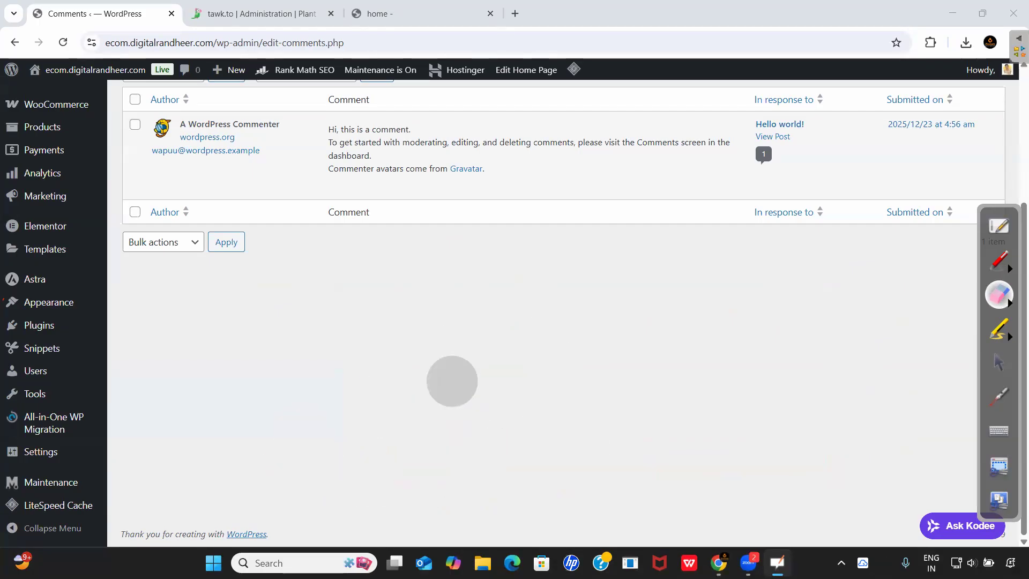
left_click(998, 362)
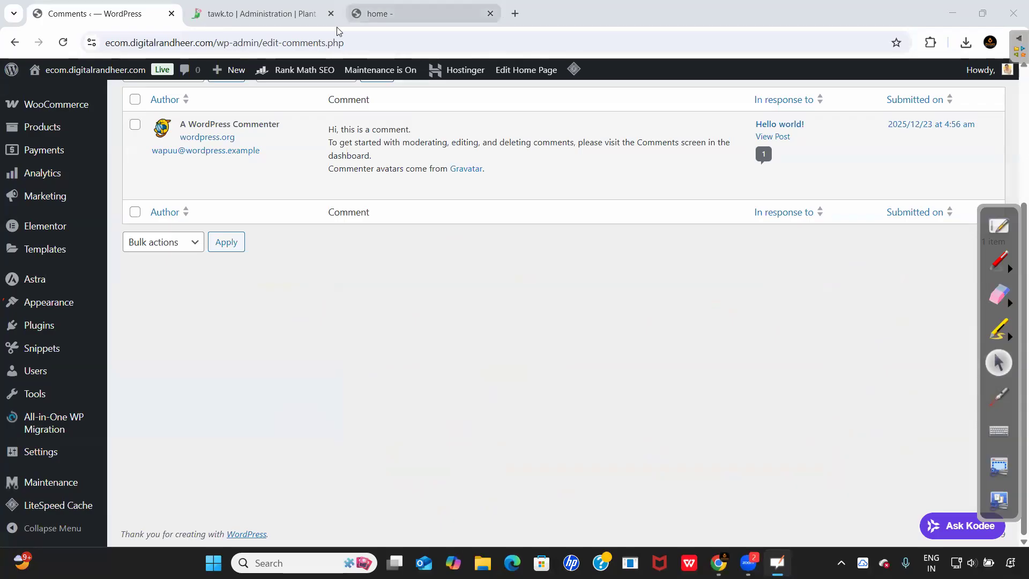
- Search Google in a new browser tab for "astra theme templates for woocommerce website"
left_click(513, 13)
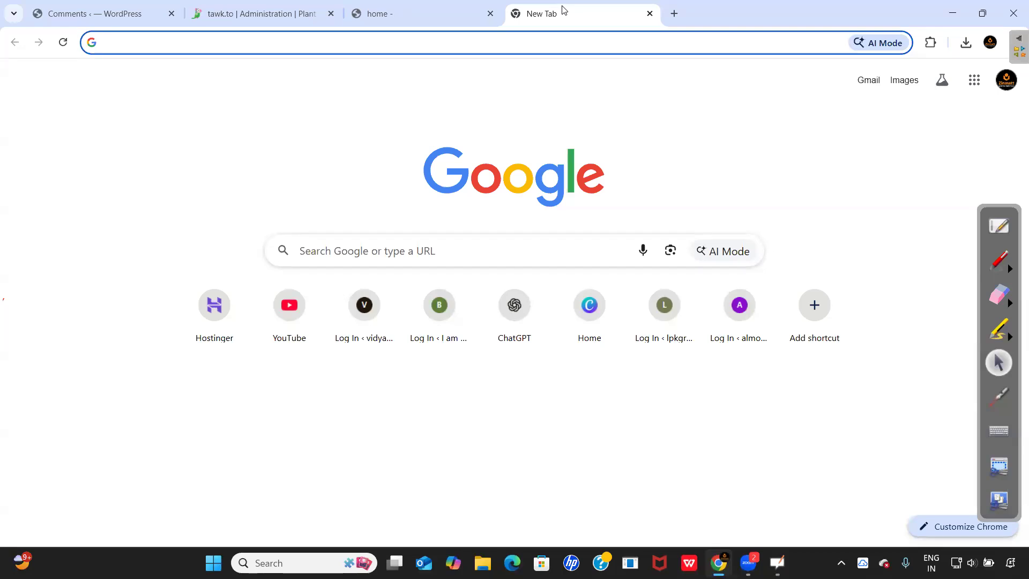
type("astra theme ")
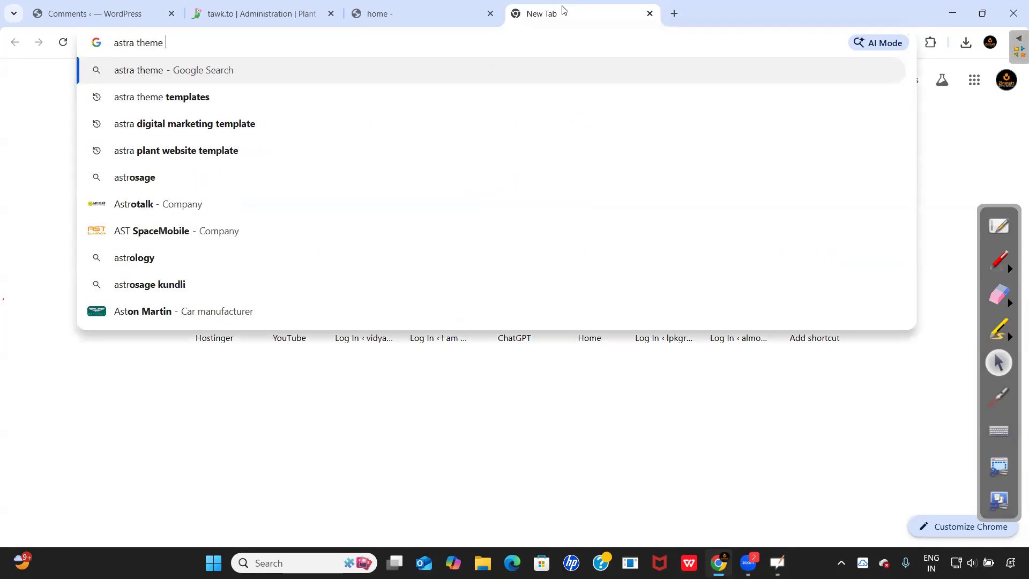
type("templates")
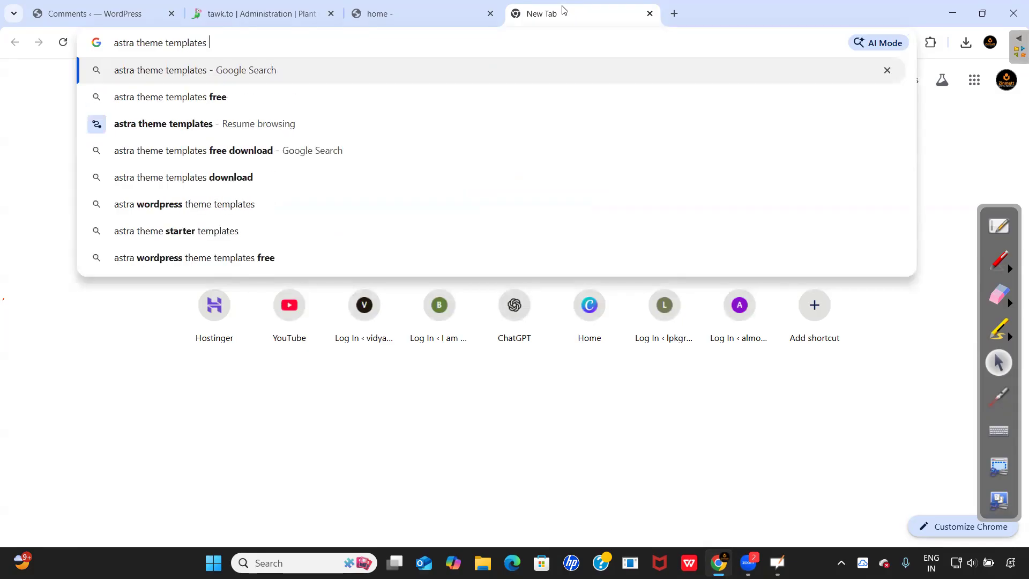
type(" for woocommerd")
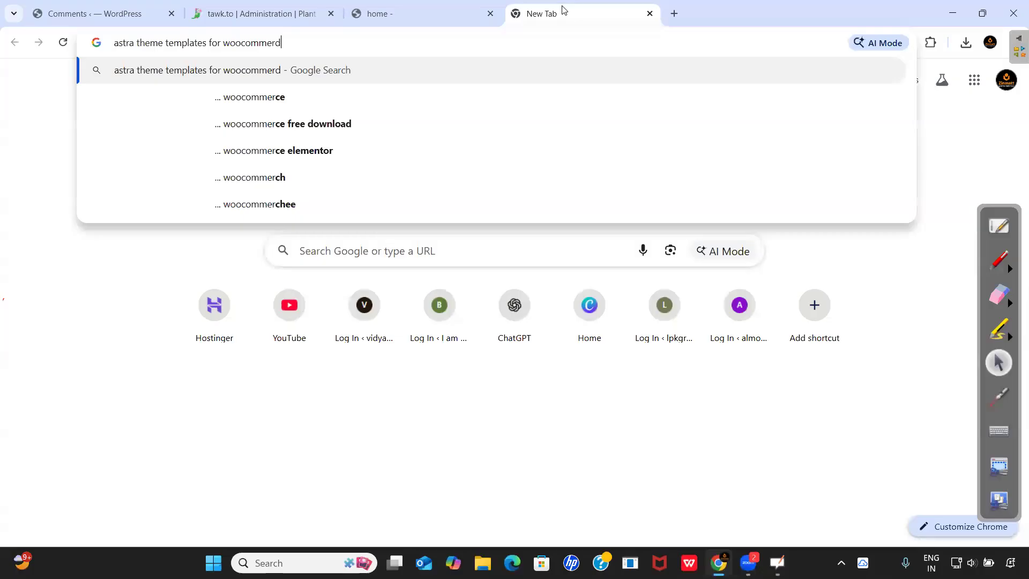
key("BackSpace")
type("ce")
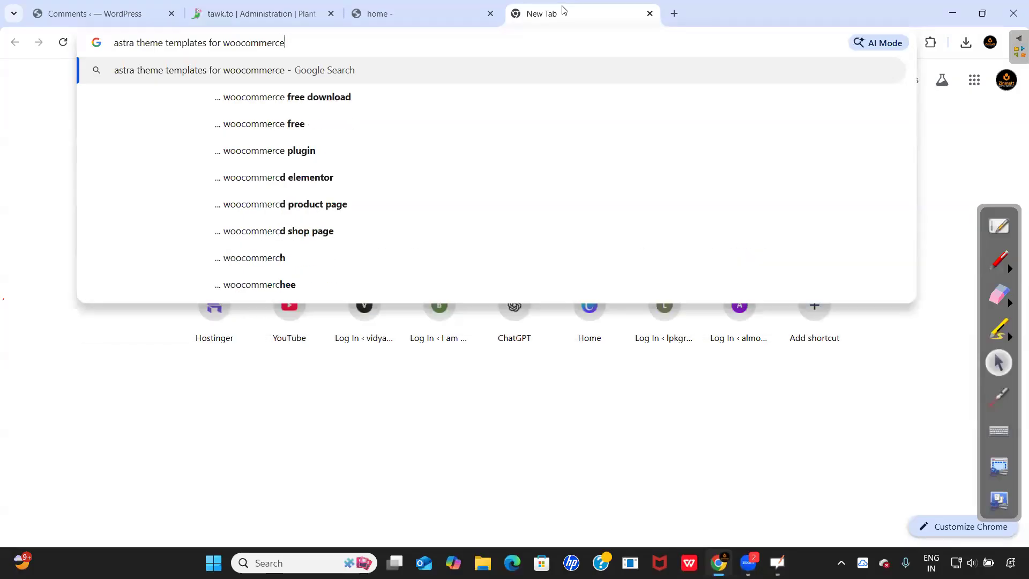
type(" website")
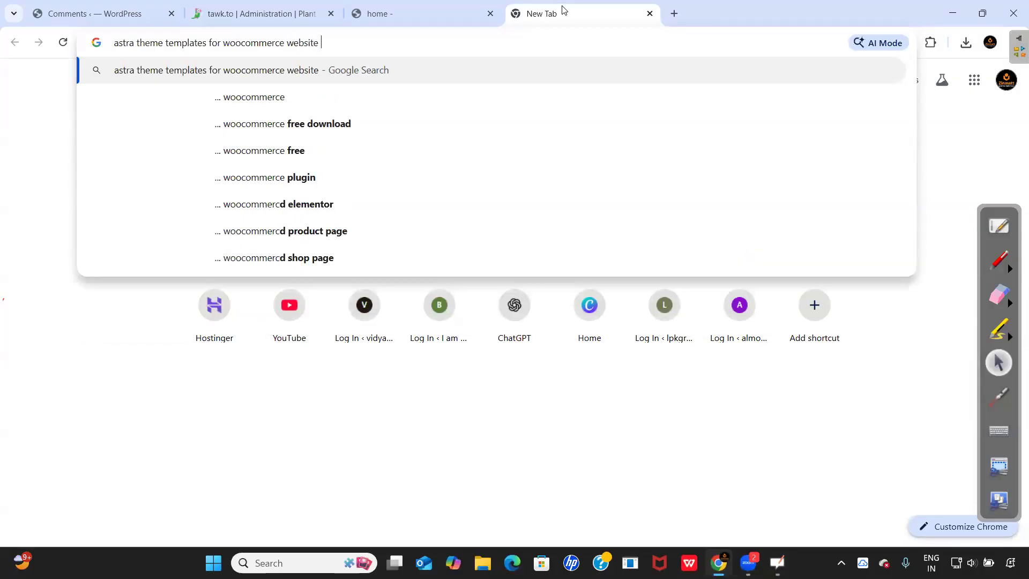
key("Return")
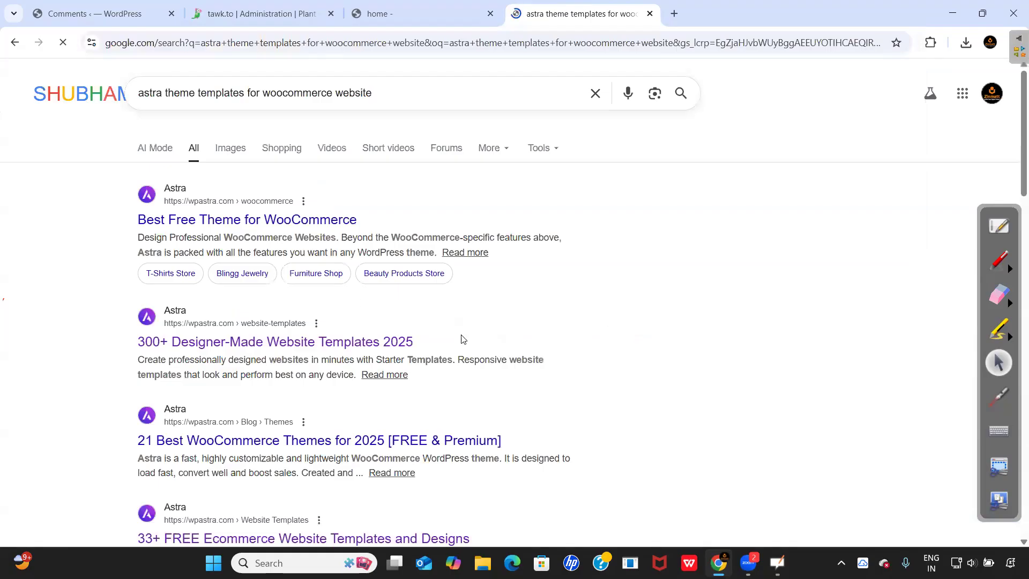
- Circle the first two Astra search results in red and return to the normal pointer
left_click(997, 260)
mouse_move(123, 202)
left_mouse_down()
mouse_move(238, 191)
mouse_move(96, 241)
mouse_move(109, 201)
left_mouse_up()
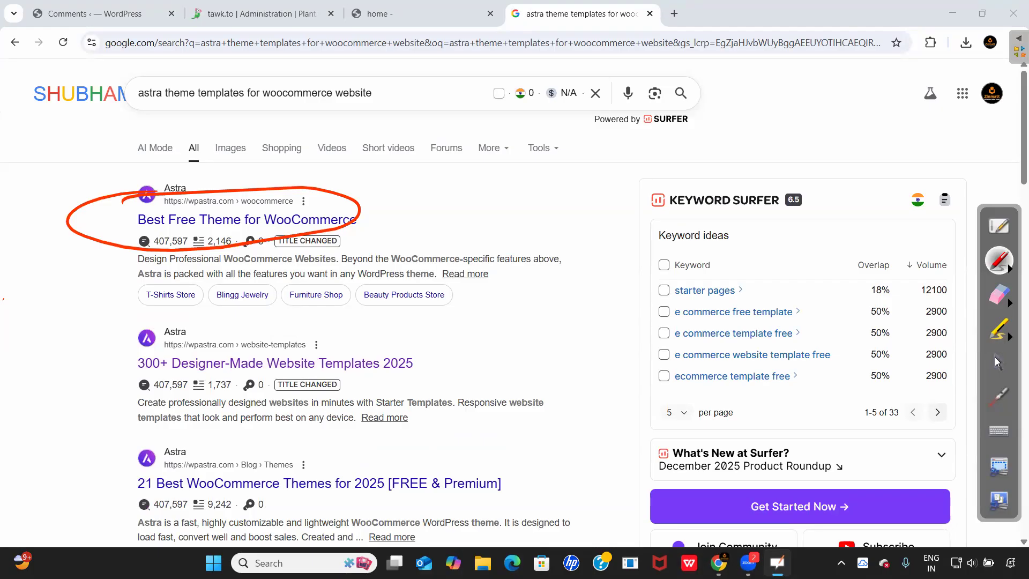
mouse_move(141, 340)
left_mouse_down()
mouse_move(412, 328)
mouse_move(201, 331)
left_mouse_up()
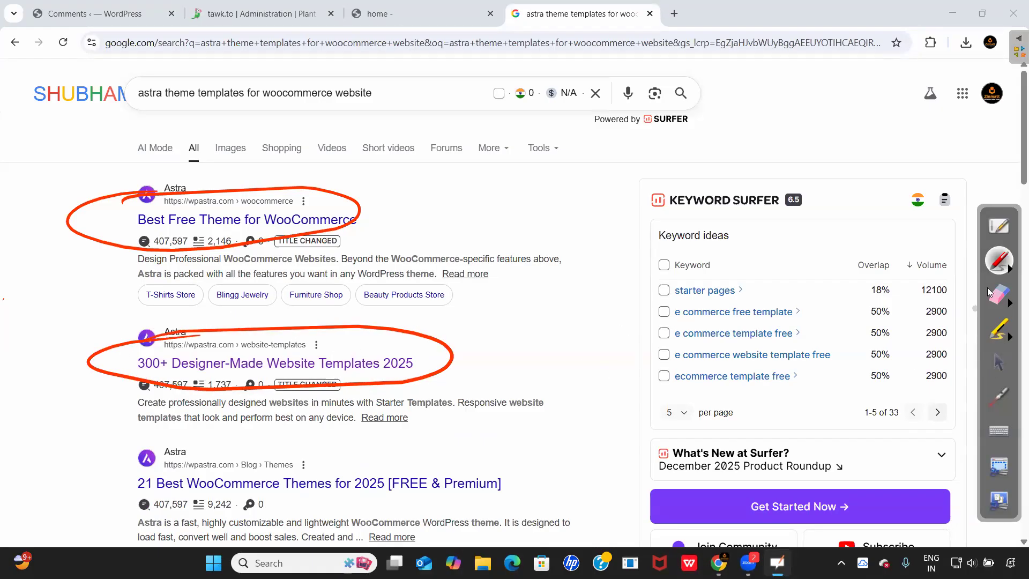
left_click(997, 364)
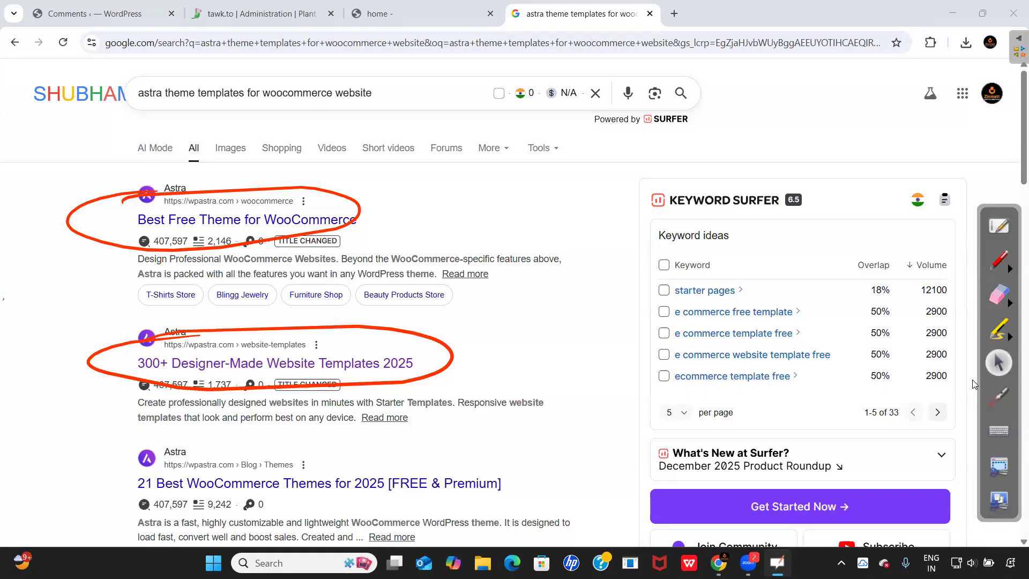
- Open the "300+ Designer-Made Website Templates 2025" result, erase the red circles over the page and return to the normal pointer
left_click(214, 363)
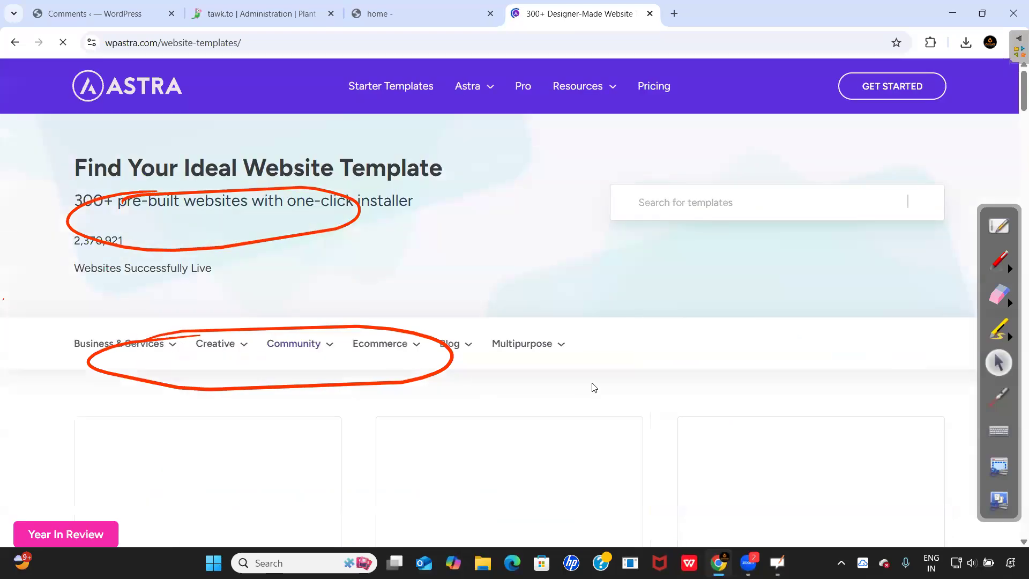
scroll(594, 387, "down", 3)
left_click(984, 299)
mouse_move(356, 363)
left_mouse_down()
mouse_move(154, 327)
mouse_move(375, 194)
mouse_move(128, 261)
left_mouse_up()
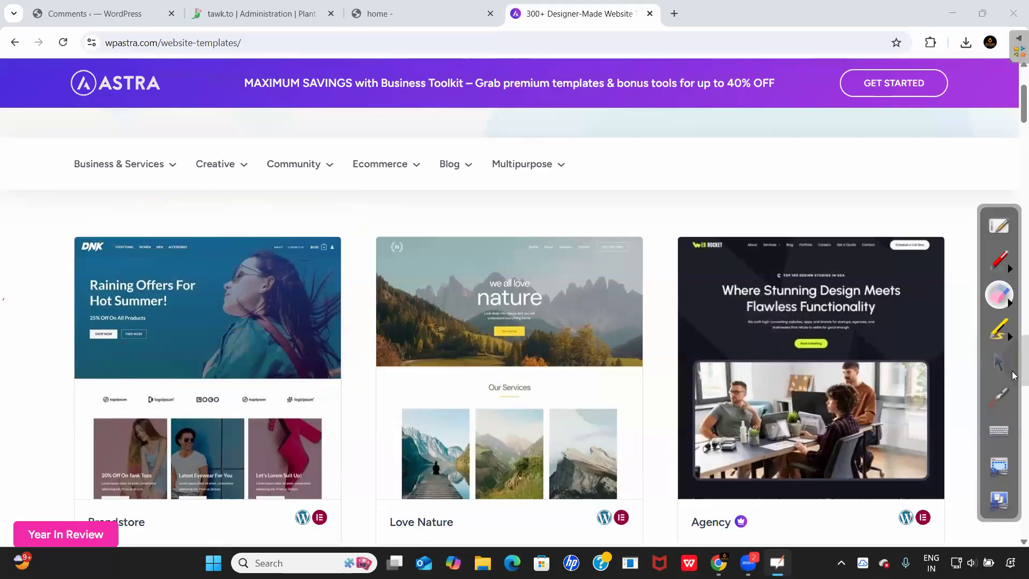
left_click(998, 361)
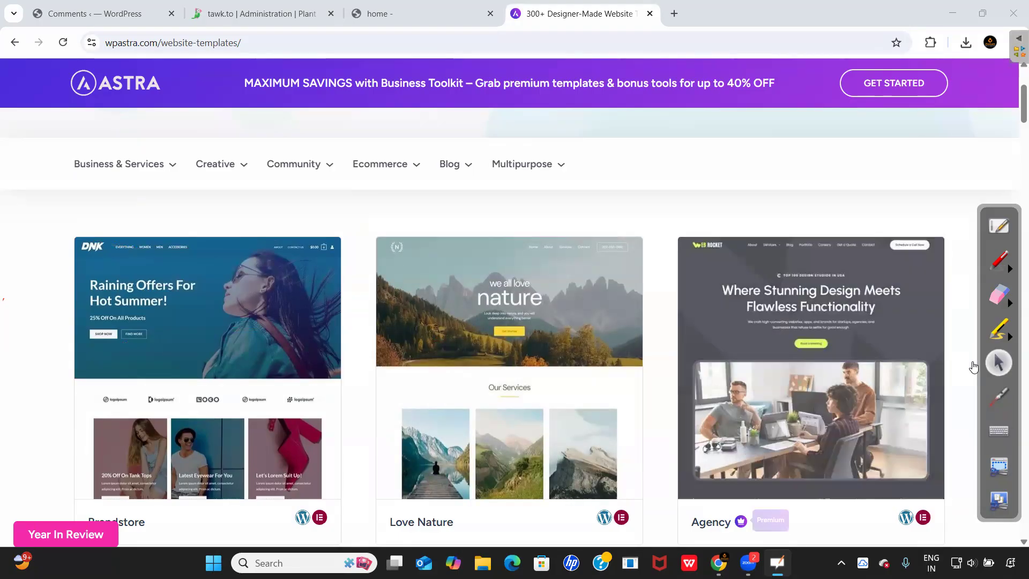
- Look through the template categories and open the Fashion & Clothing Store templates under Ecommerce
mouse_move(125, 164)
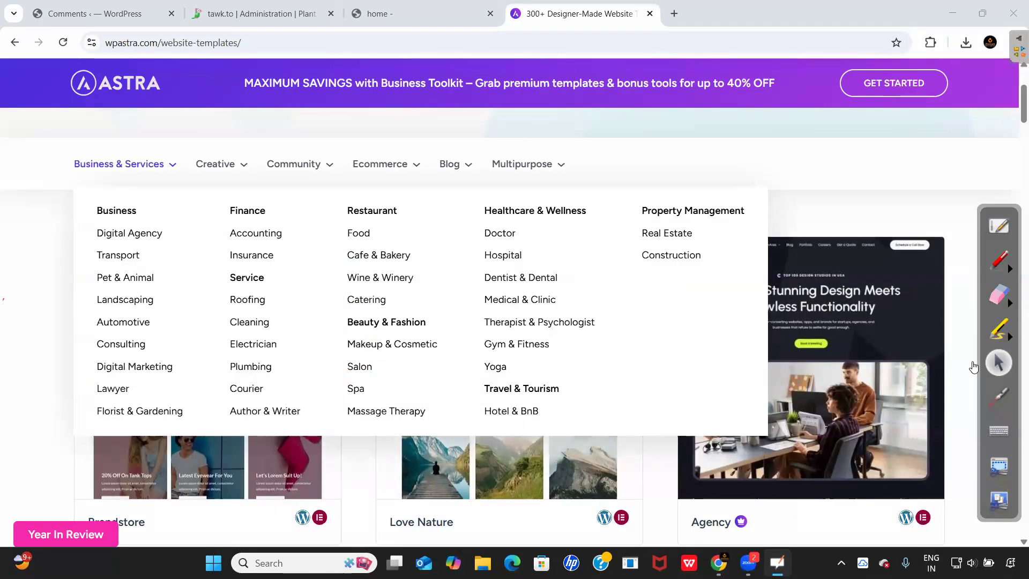
mouse_move(294, 165)
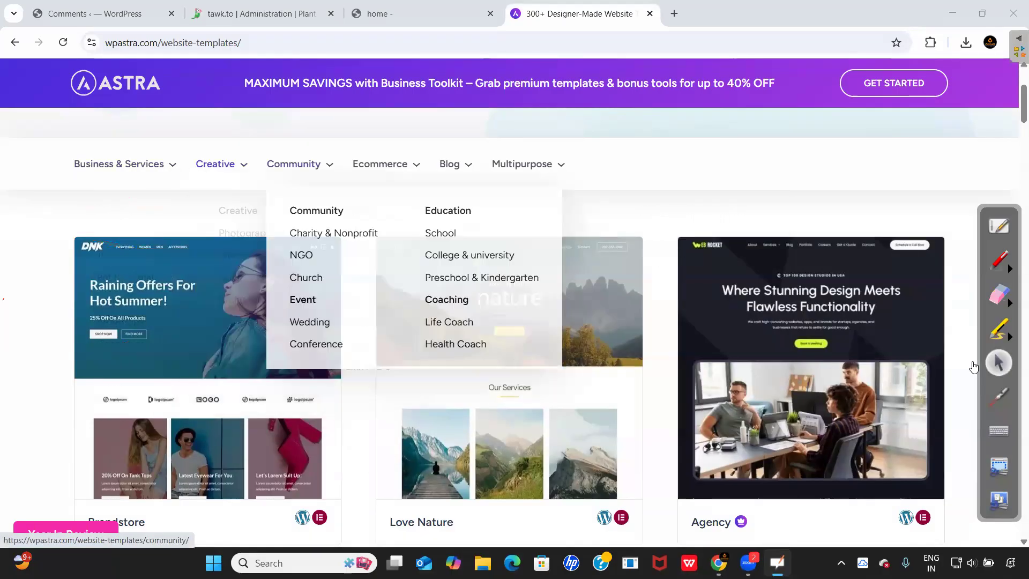
mouse_move(380, 165)
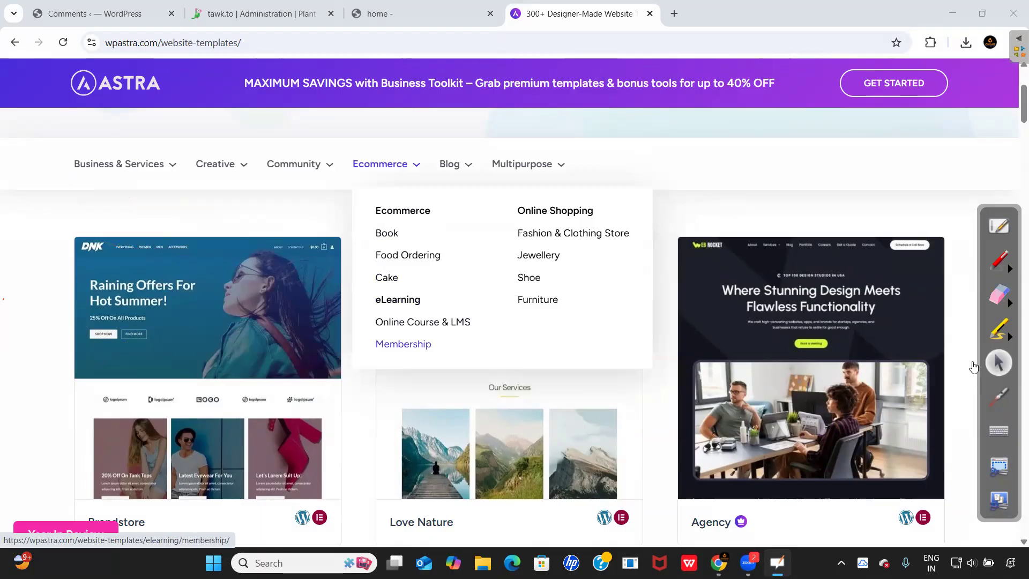
left_click(545, 232)
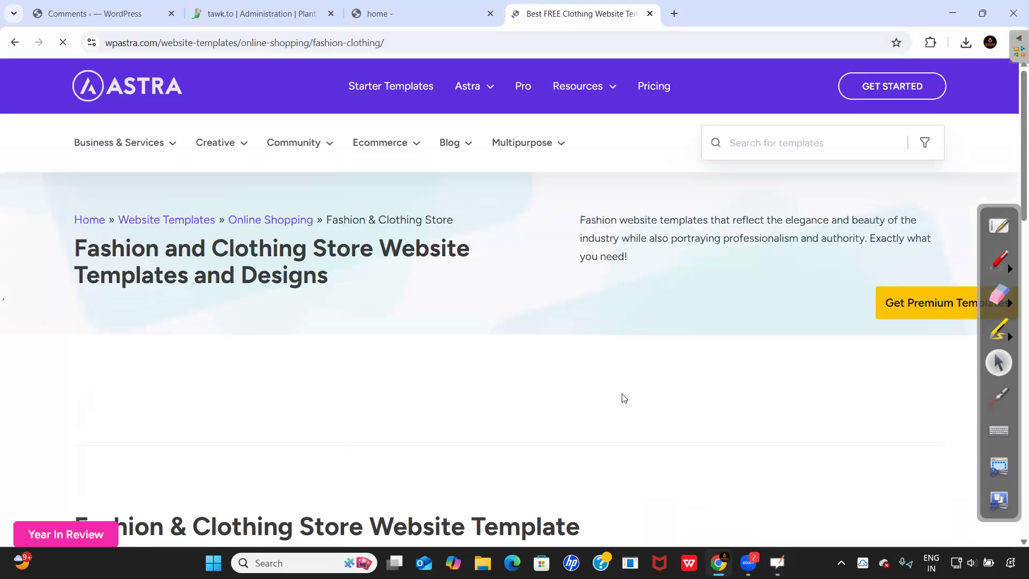
- Browse the fashion and clothing store templates and open the Brandstore template
scroll(614, 358, "down", 6)
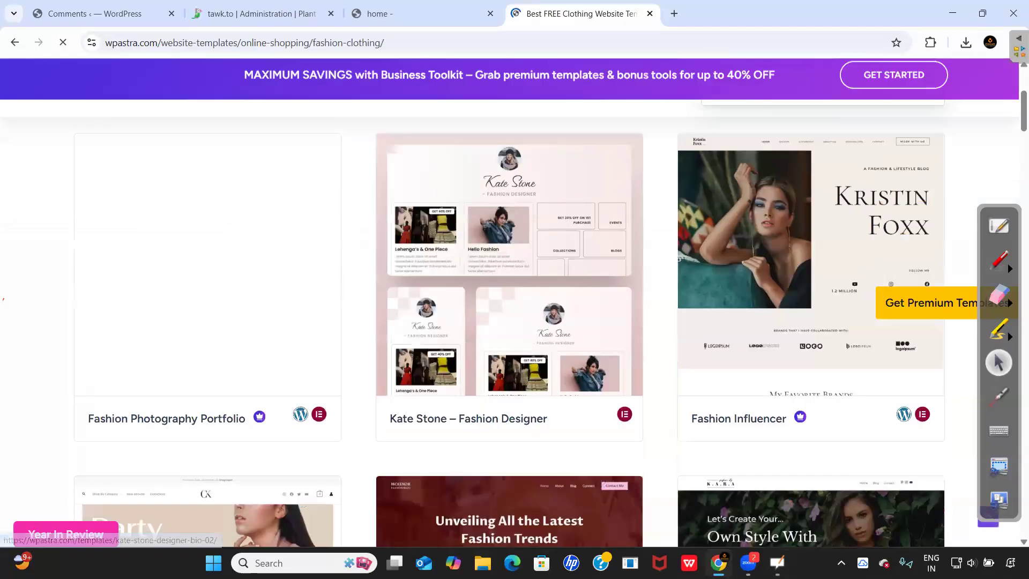
scroll(613, 358, "down", 4)
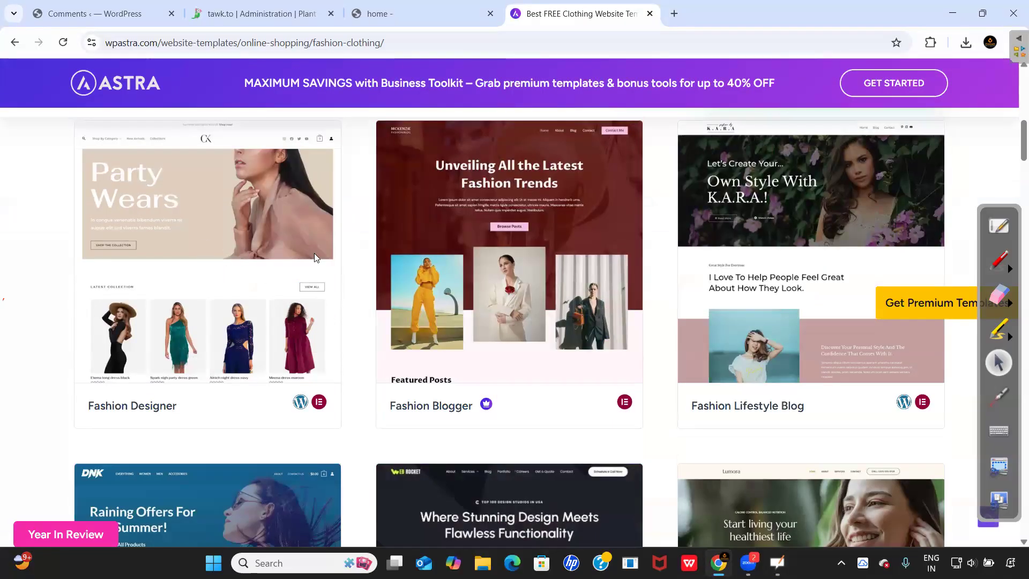
scroll(757, 249, "down", 6)
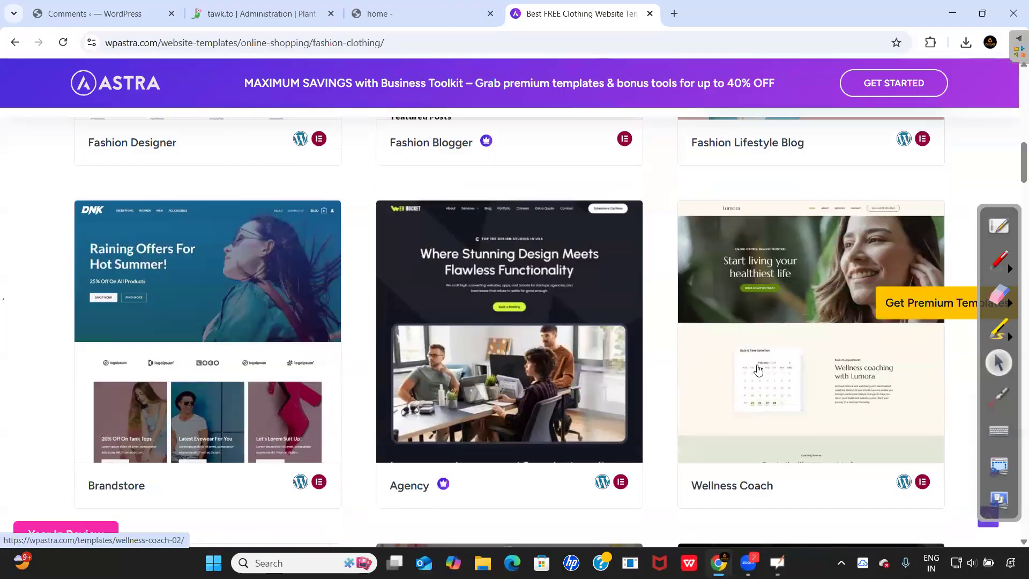
left_click(206, 258)
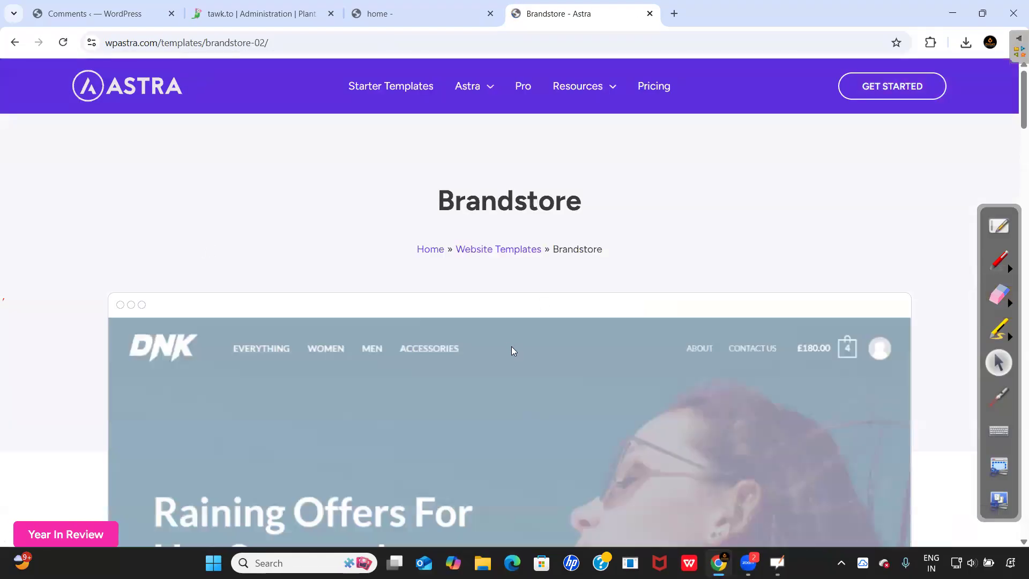
- Open the Brandstore template's live preview and look through its home page from the hero banner to the featured products
scroll(511, 346, "down", 9)
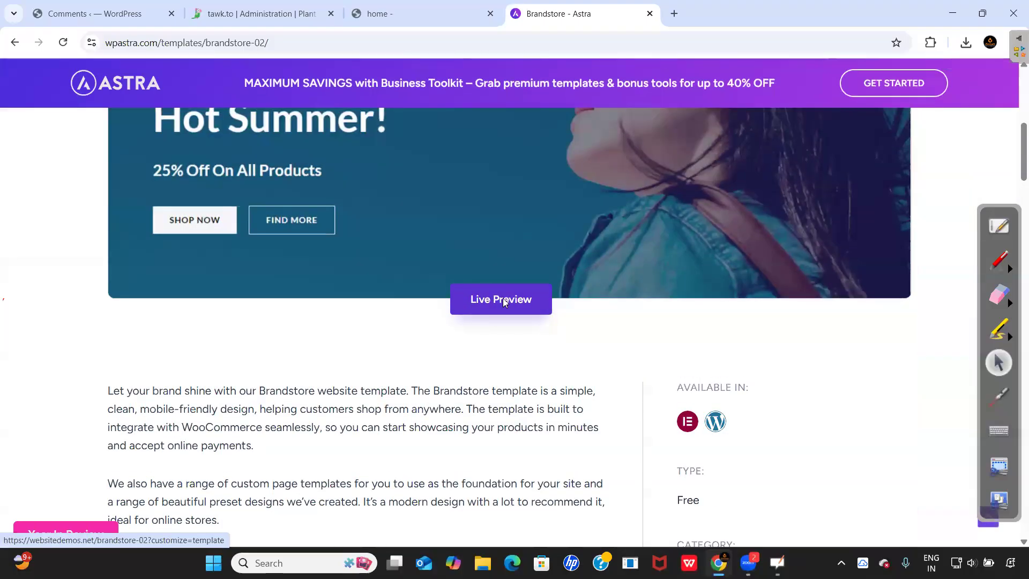
left_click(501, 296)
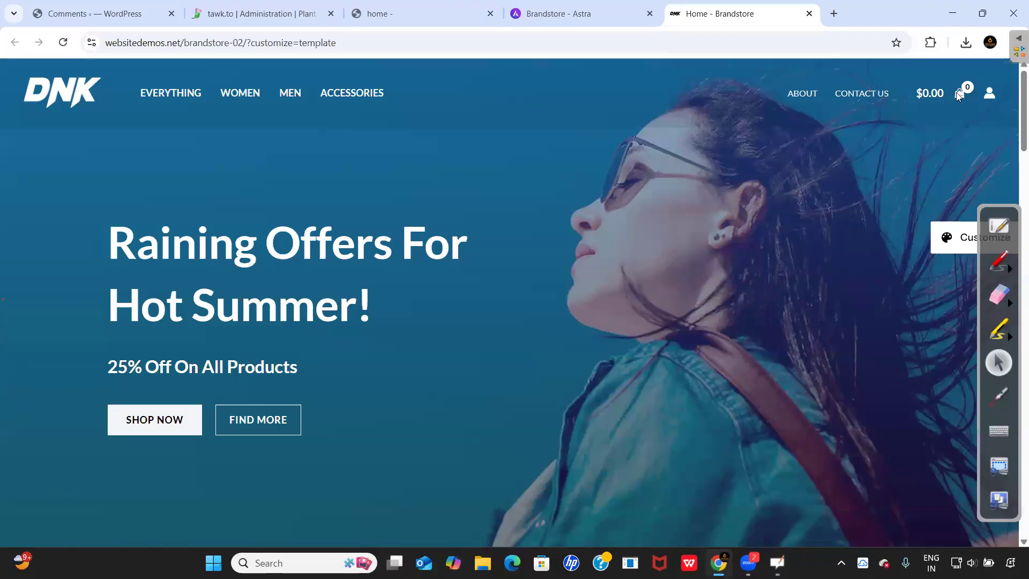
scroll(561, 443, "down", 10)
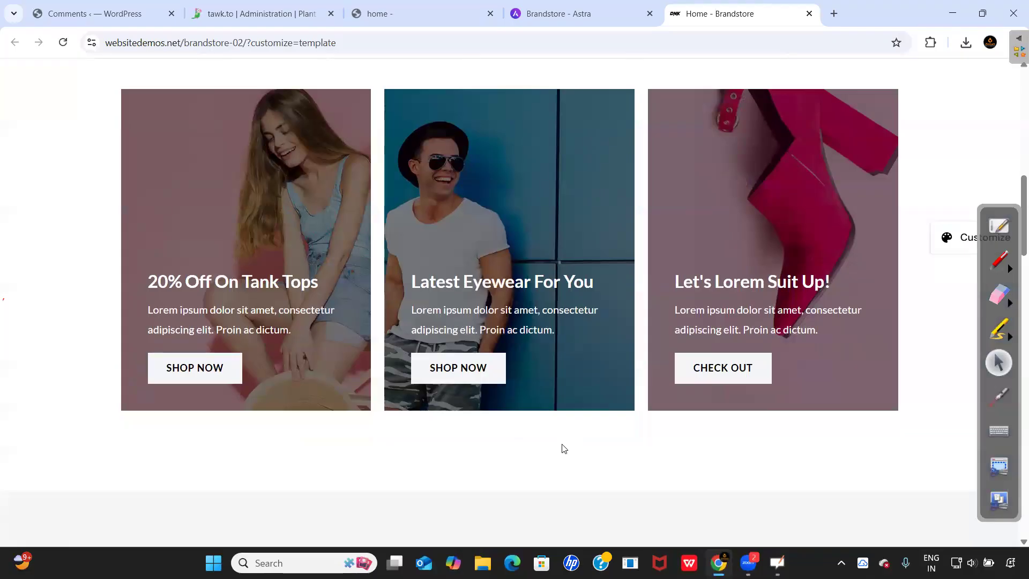
scroll(564, 448, "up", 5)
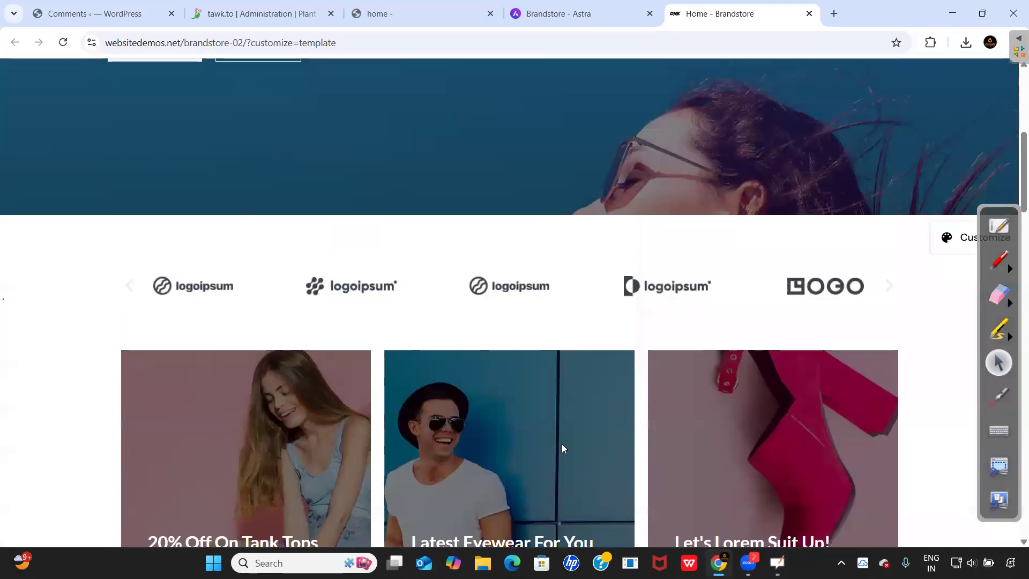
scroll(562, 449, "down", 10)
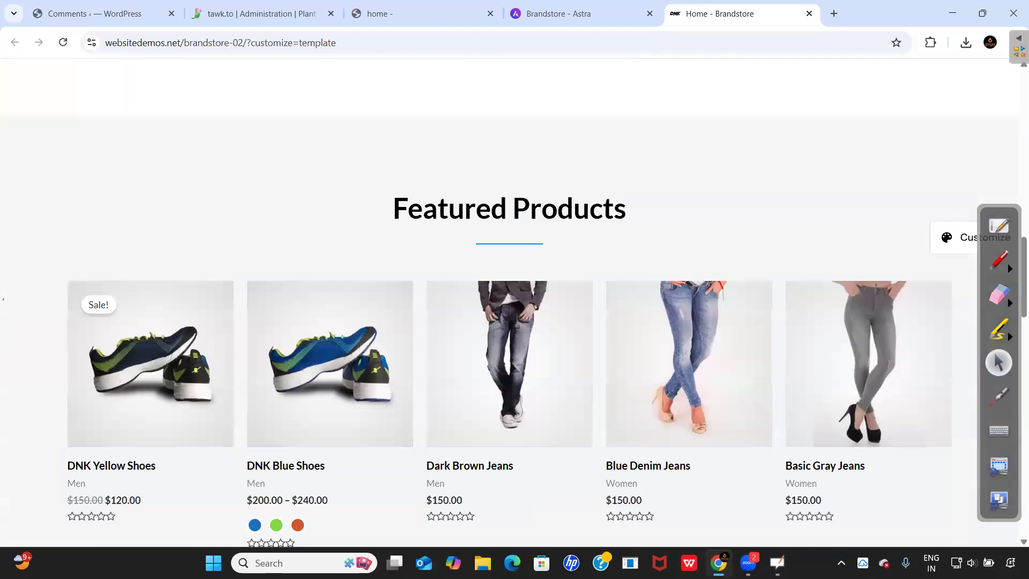
scroll(563, 449, "down", 2)
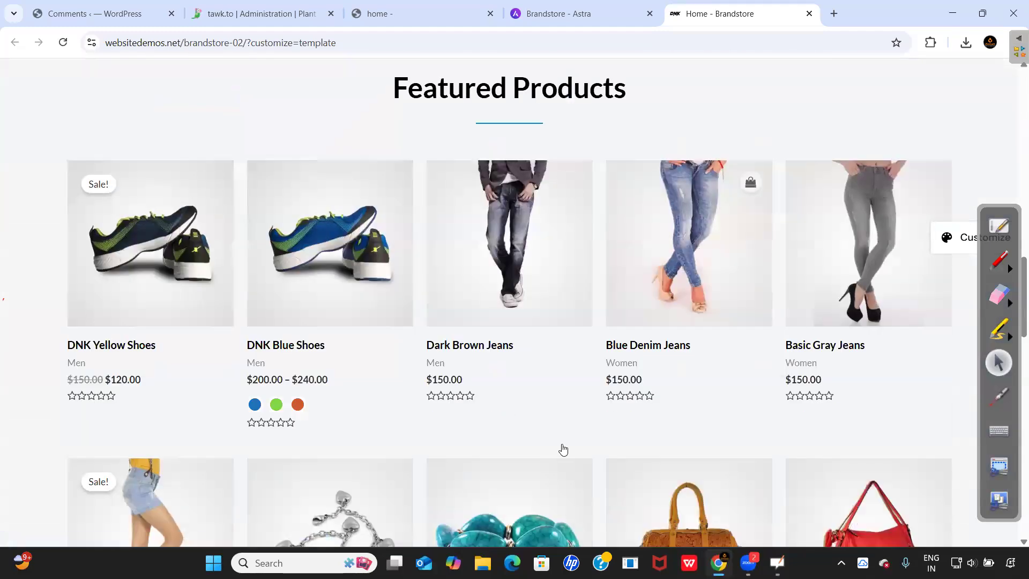
scroll(563, 449, "down", 12)
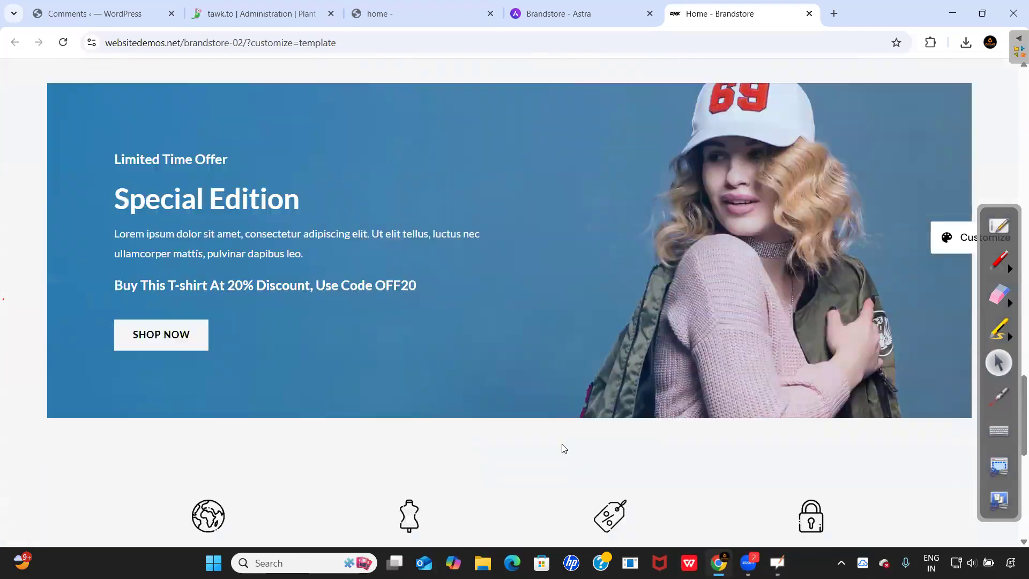
- Examine the Special Edition offer banner, the store benefits section and the footer links of the demo home page
scroll(564, 448, "down", 1)
scroll(564, 449, "up", 3)
scroll(563, 449, "down", 3)
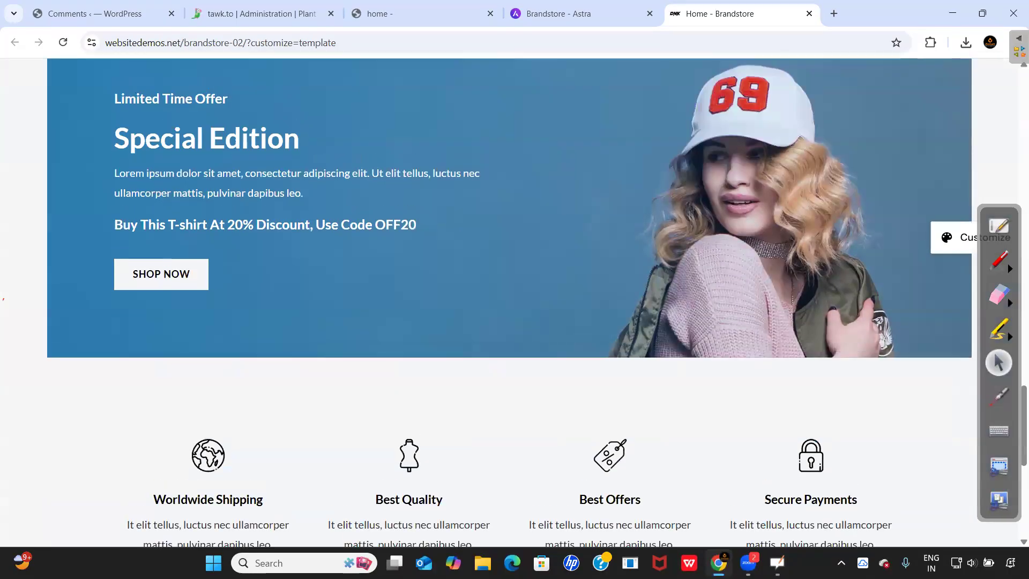
scroll(563, 446, "up", 3)
scroll(563, 445, "down", 3)
scroll(562, 445, "up", 2)
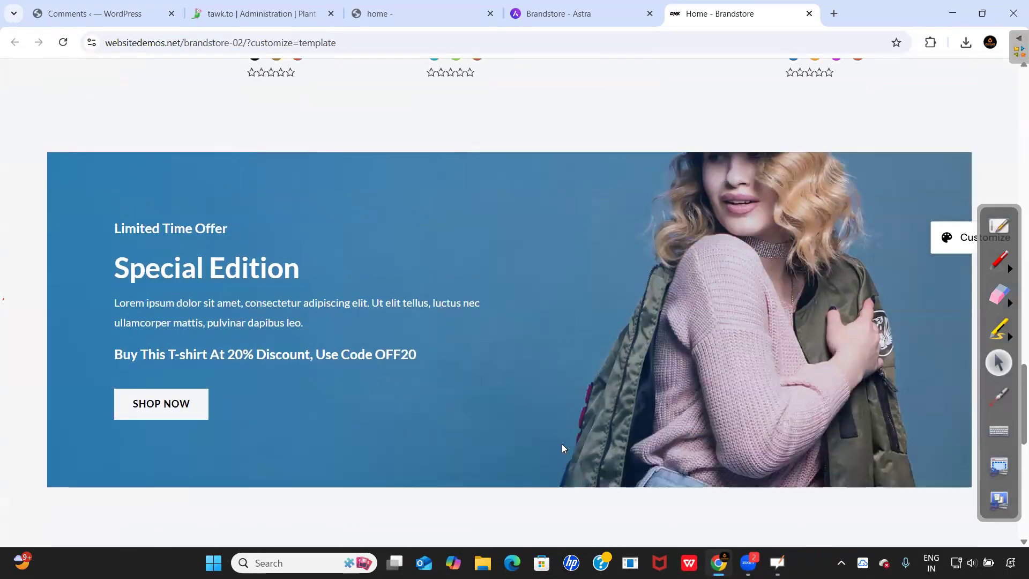
scroll(563, 448, "up", 1)
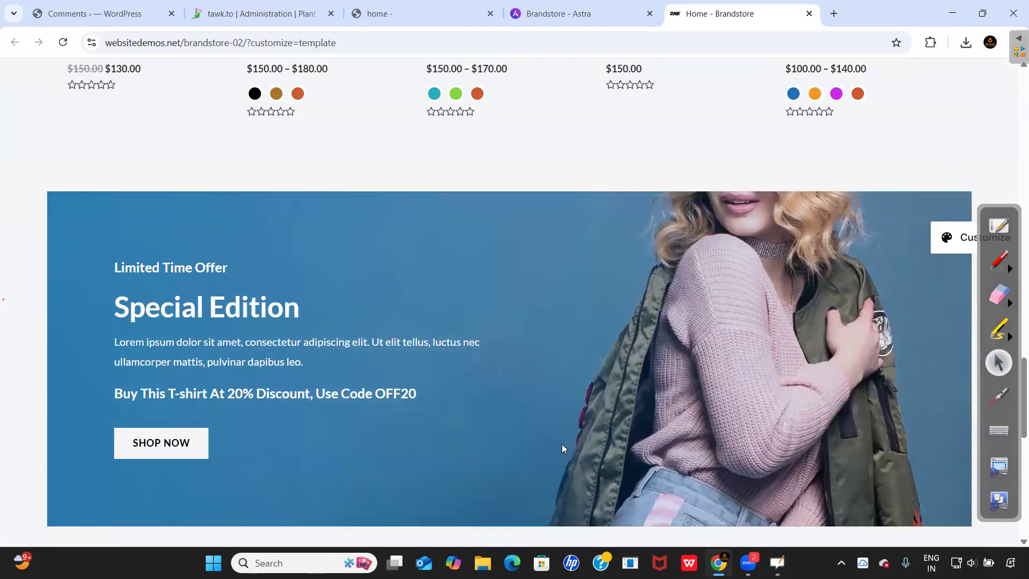
scroll(562, 444, "down", 3)
scroll(562, 443, "up", 4)
scroll(561, 444, "down", 3)
scroll(564, 448, "up", 2)
scroll(564, 448, "down", 5)
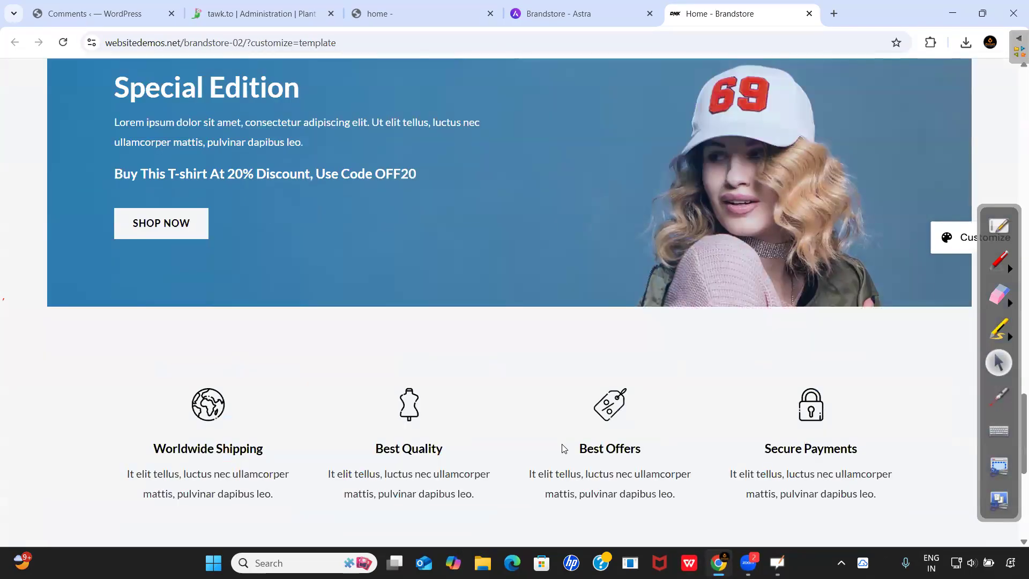
scroll(564, 447, "down", 5)
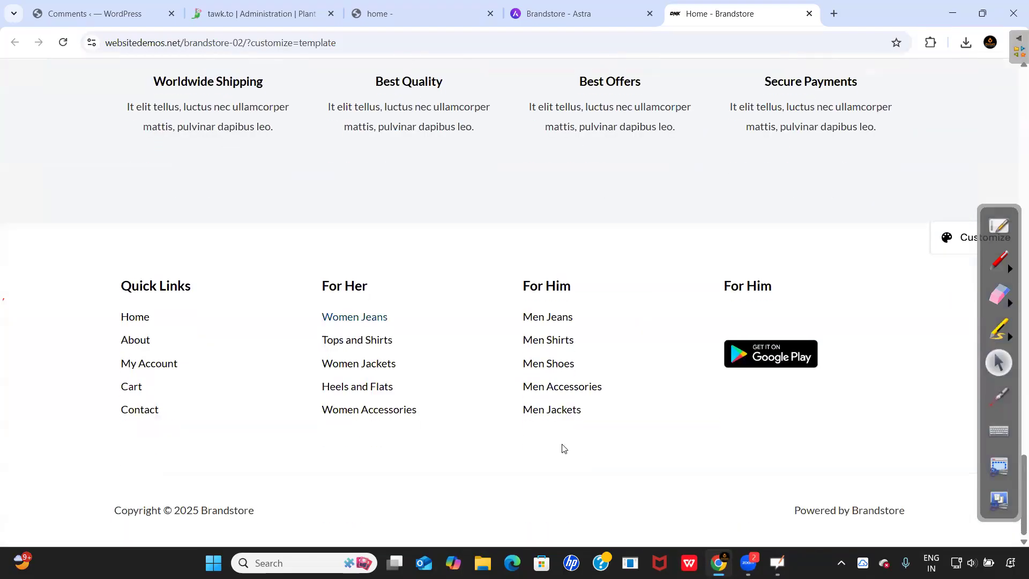
- Review the home page's products again, and view the Women and Everything product pages of the demo store
scroll(564, 448, "up", 3)
scroll(564, 448, "up", 10)
scroll(564, 448, "down", 9)
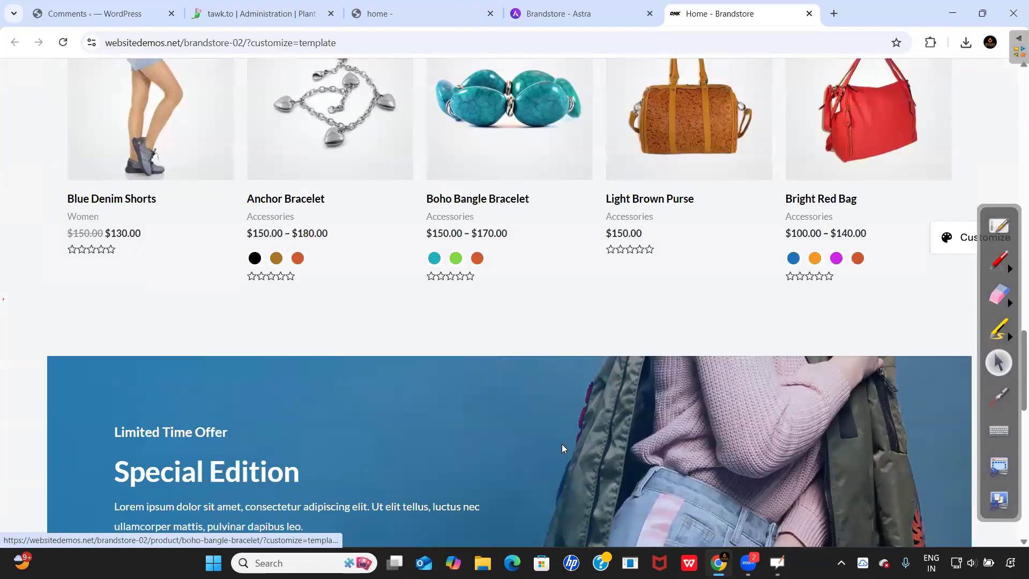
scroll(564, 448, "up", 9)
scroll(563, 449, "down", 2)
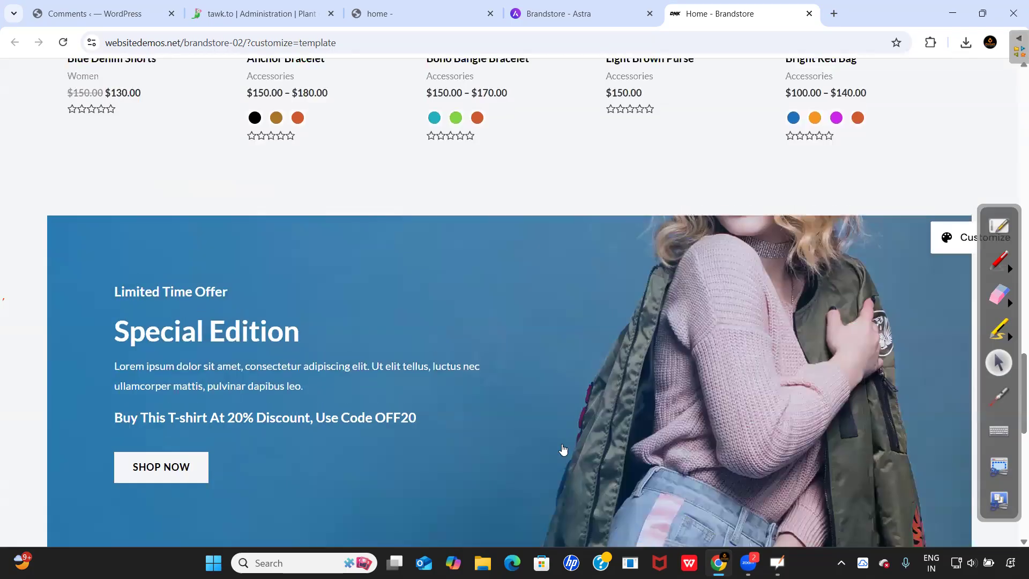
scroll(562, 449, "up", 9)
scroll(563, 449, "up", 10)
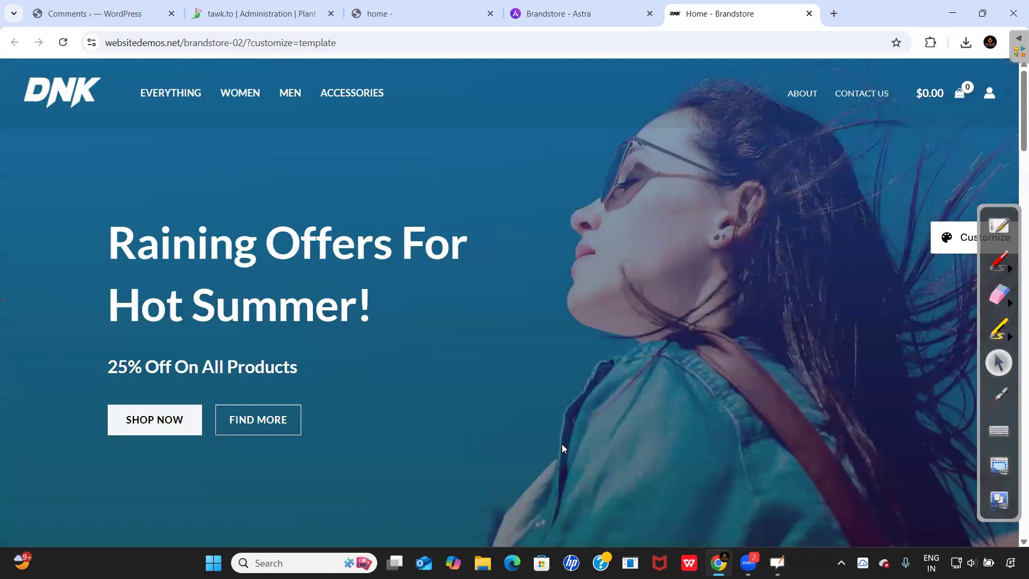
left_click(240, 93)
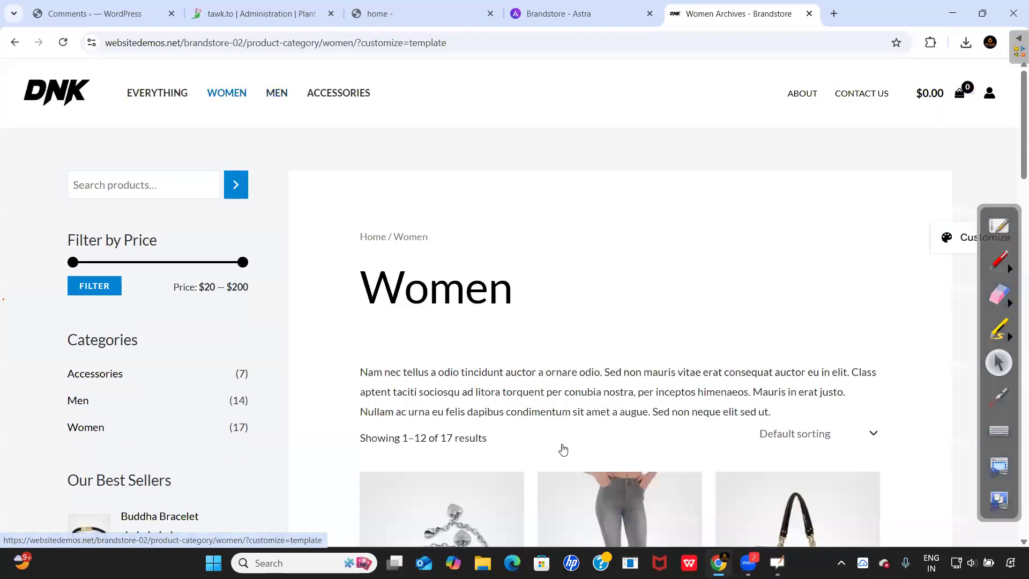
left_click(157, 93)
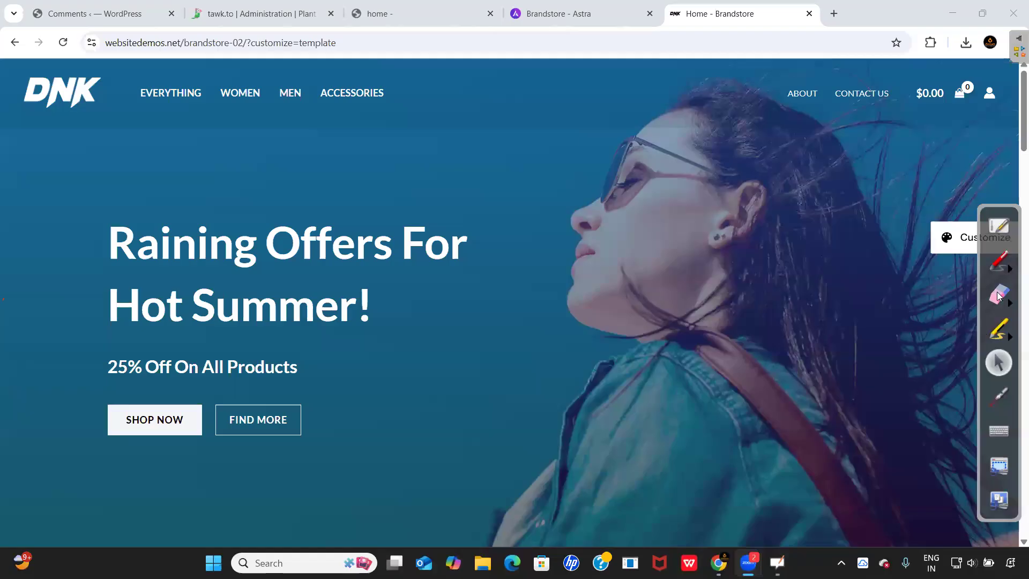
- Handwrite "Practice" and "Exam" in red over the demo home page's banner and circle both words
left_click(999, 261)
mouse_move(488, 184)
left_mouse_down()
mouse_move(505, 194)
mouse_move(558, 177)
mouse_move(533, 195)
mouse_move(541, 170)
mouse_move(557, 194)
mouse_move(605, 218)
mouse_move(568, 215)
mouse_move(509, 239)
left_mouse_up()
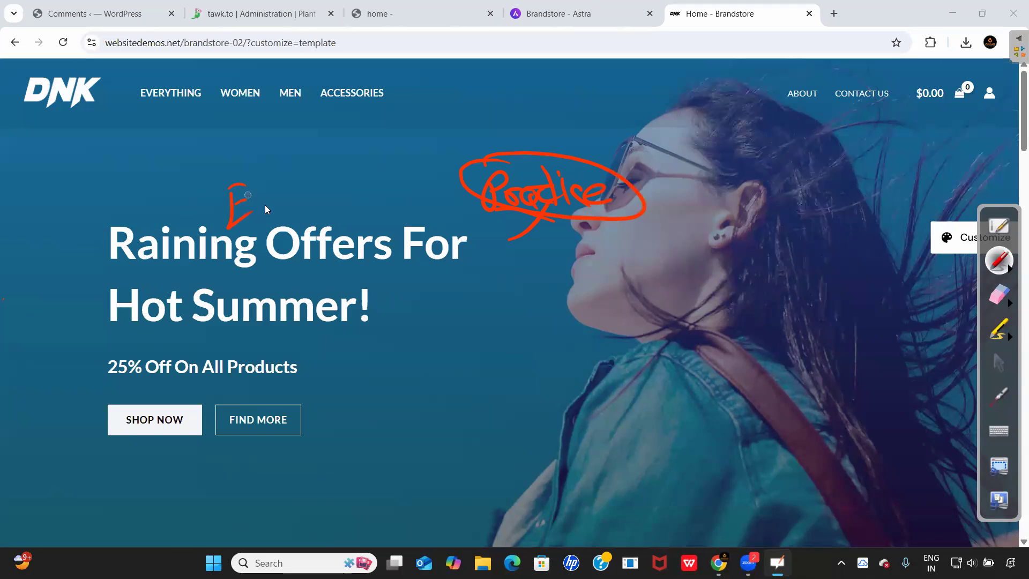
mouse_move(247, 195)
left_mouse_down()
mouse_move(326, 206)
mouse_move(225, 166)
mouse_move(283, 191)
left_mouse_up()
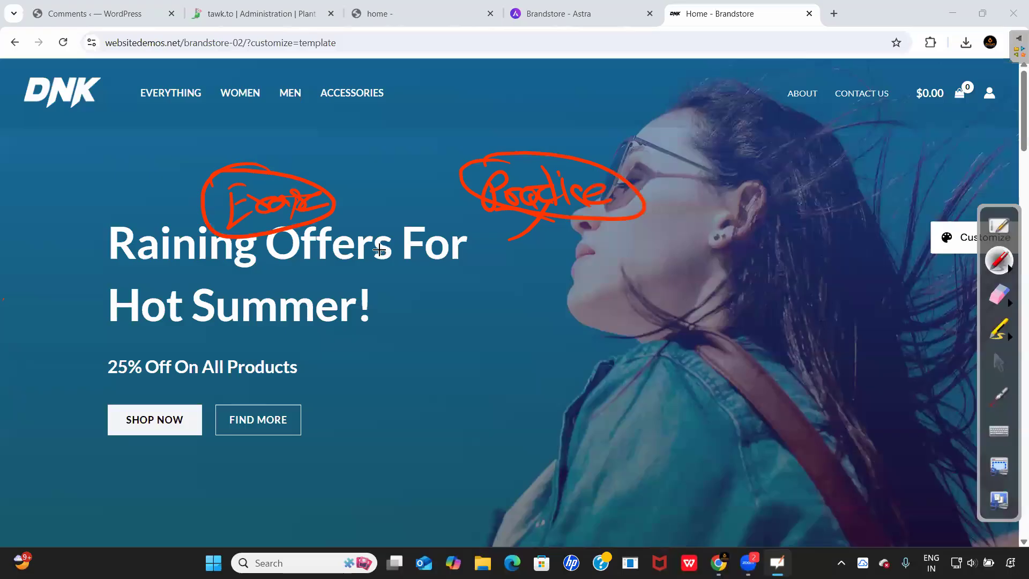
- Erase both circled red words from the banner and return to the normal pointer
left_click(998, 294)
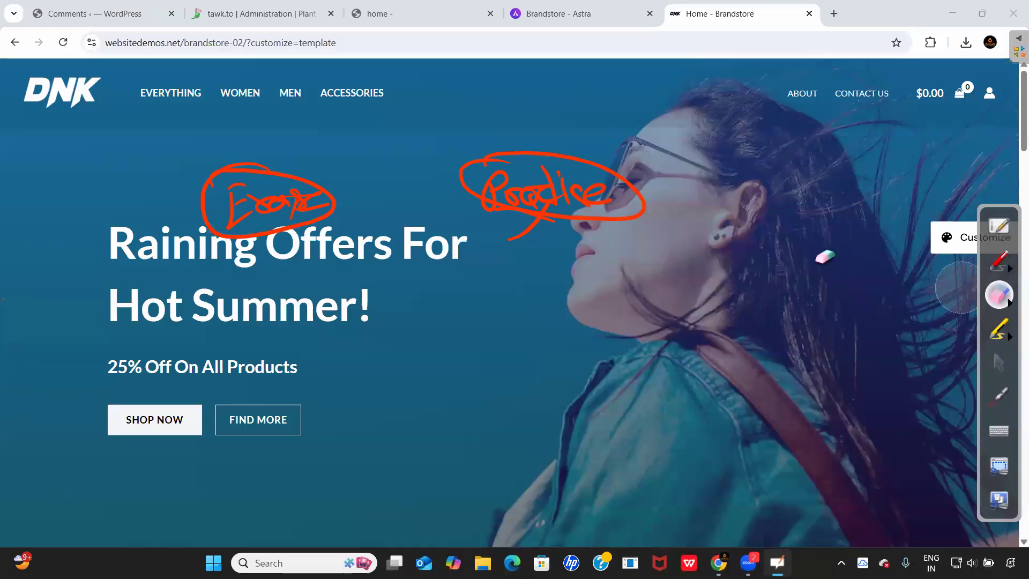
mouse_move(535, 176)
left_mouse_down()
mouse_move(594, 187)
mouse_move(500, 202)
left_mouse_up()
left_click_drag(368, 202, 283, 196)
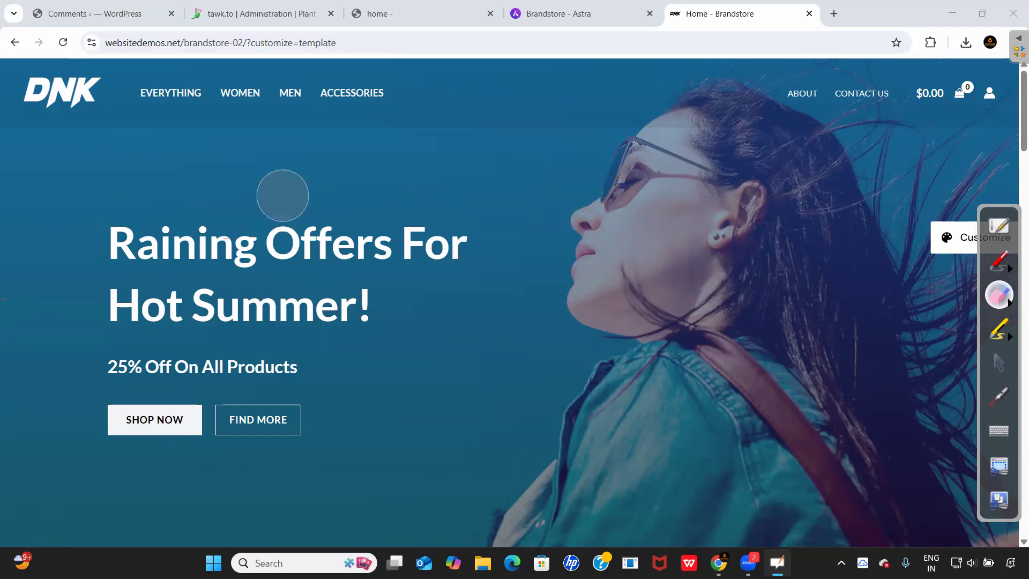
left_click(999, 364)
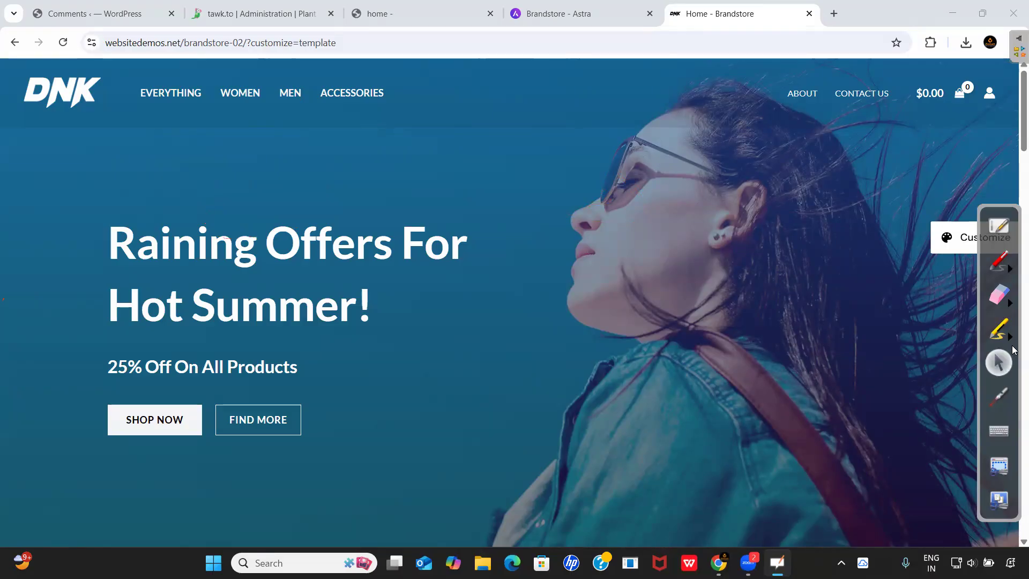
- Handwrite and circle a word in red over the middle of the banner image, and erase the drawing
left_click(999, 261)
mouse_move(555, 246)
left_mouse_down()
mouse_move(561, 271)
mouse_move(655, 250)
left_mouse_up()
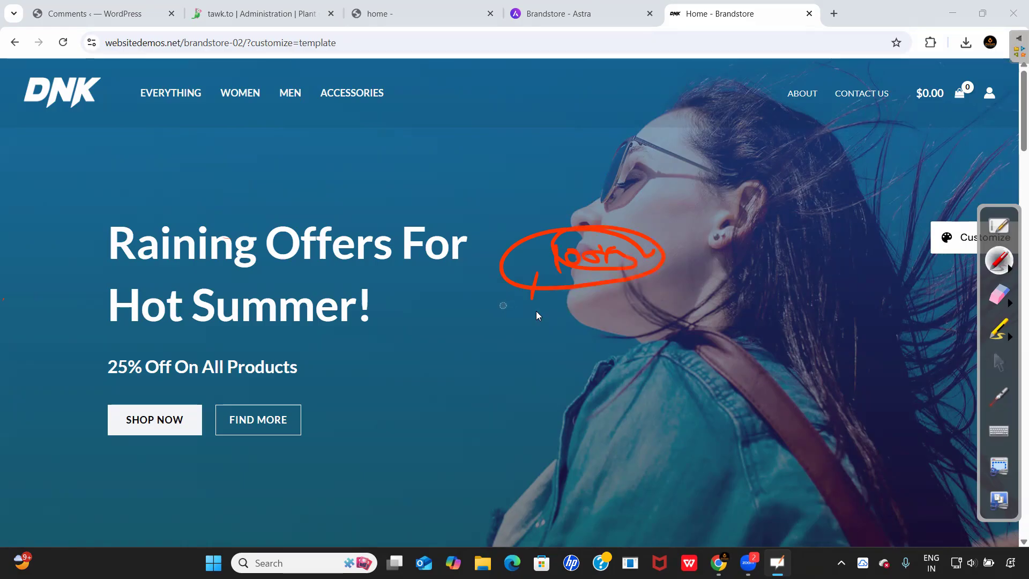
left_click(999, 295)
mouse_move(567, 241)
left_mouse_down()
mouse_move(697, 275)
mouse_move(533, 252)
mouse_move(592, 367)
left_mouse_up()
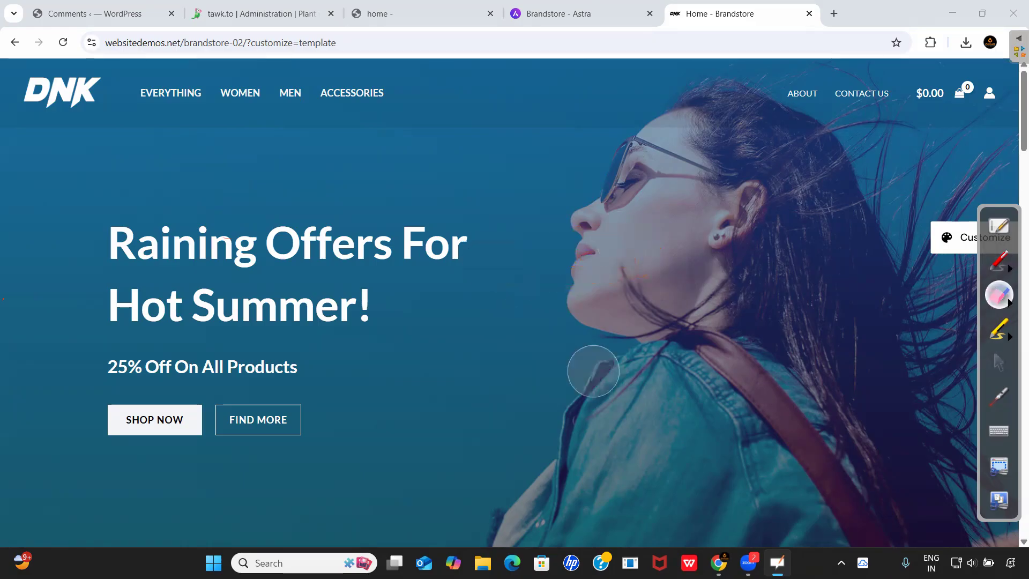